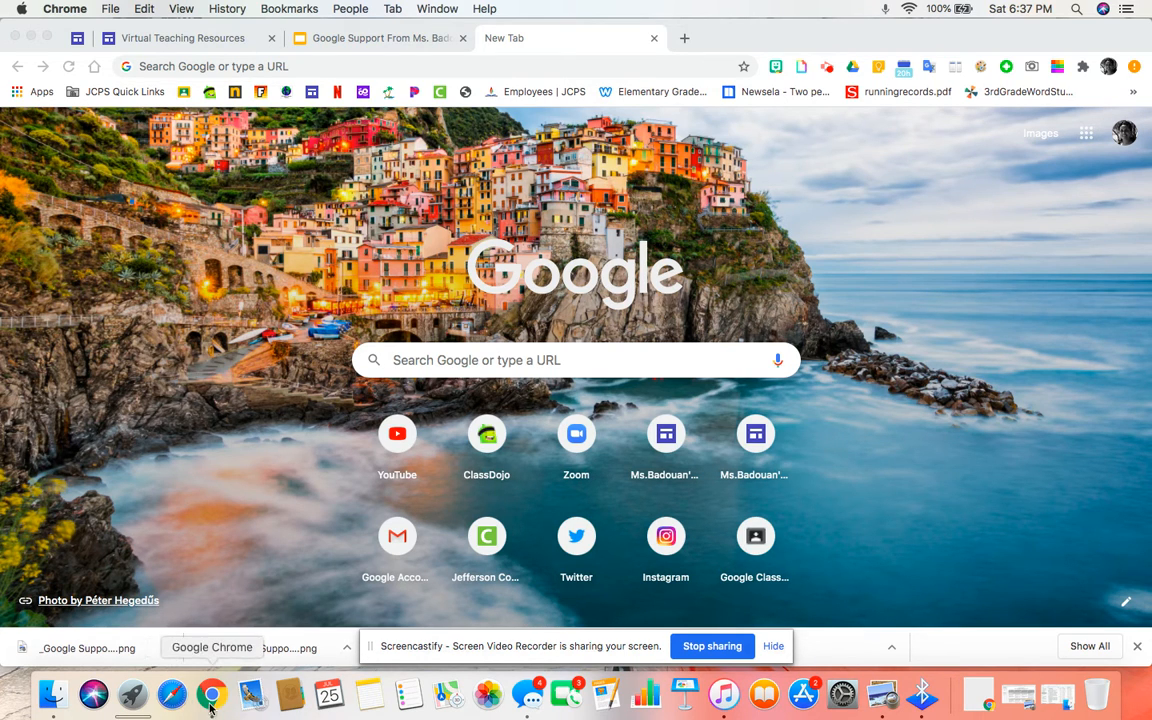
# Step: Open Google Sites from the Google apps and create a new blank site
pyautogui.click(1084, 139)
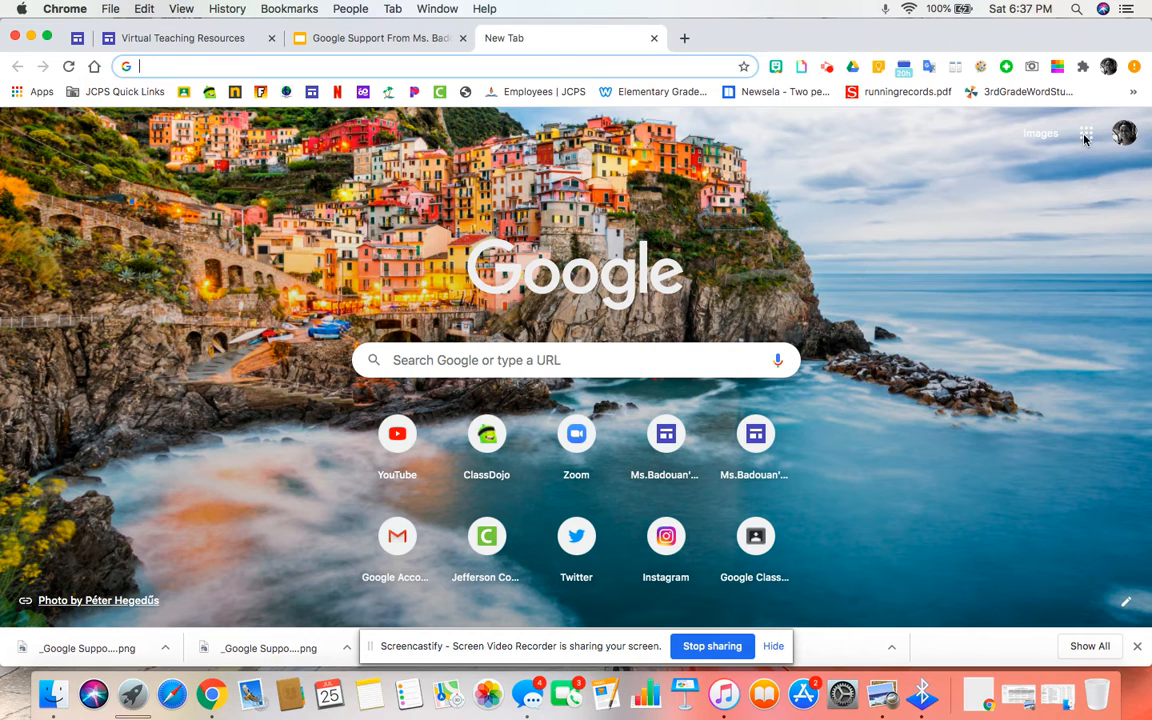
pyautogui.click(1087, 134)
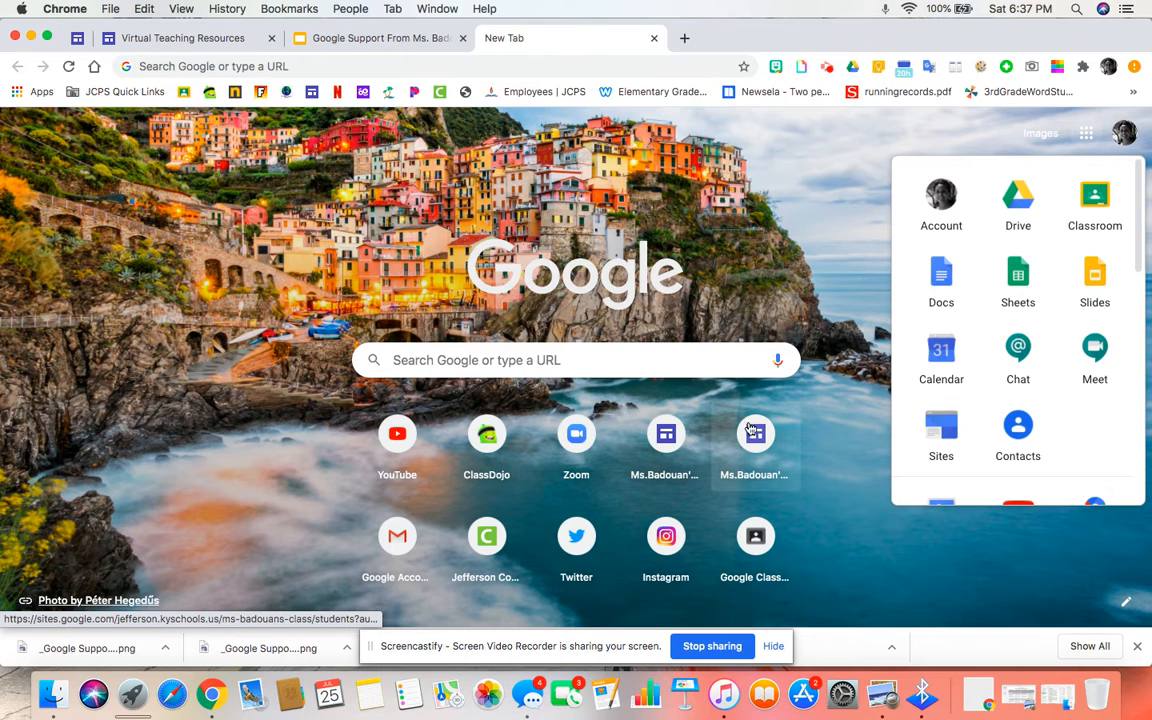
pyautogui.click(944, 437)
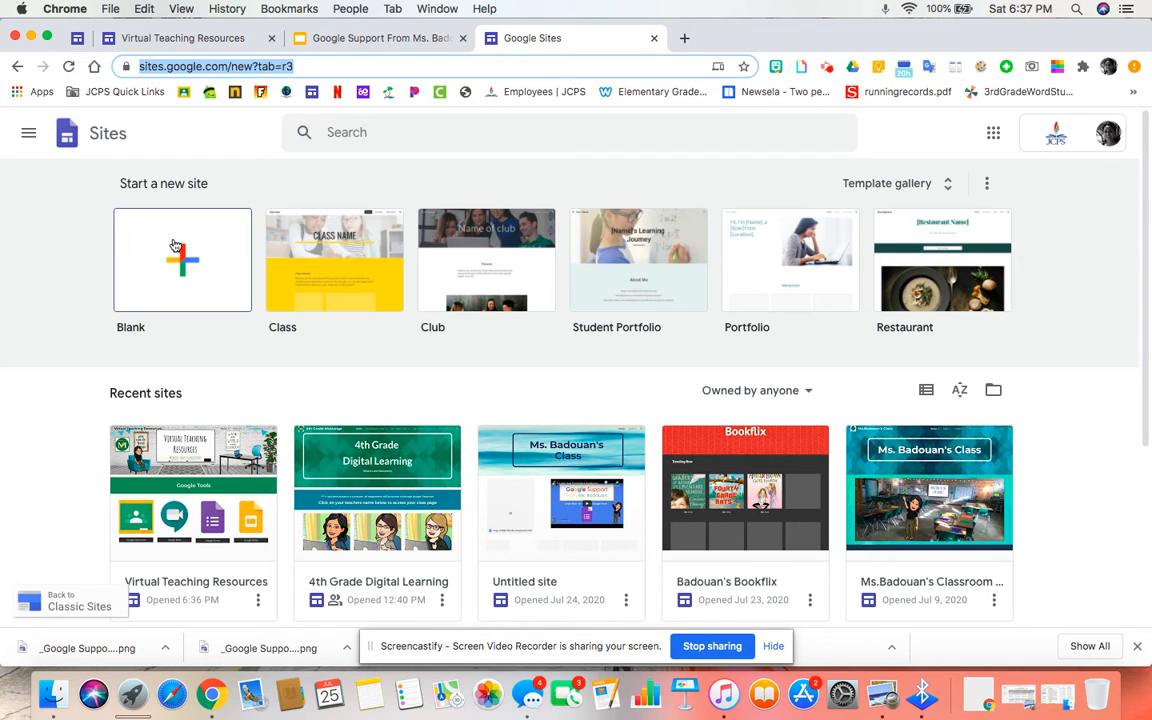
pyautogui.scroll(-3, 463, 342)
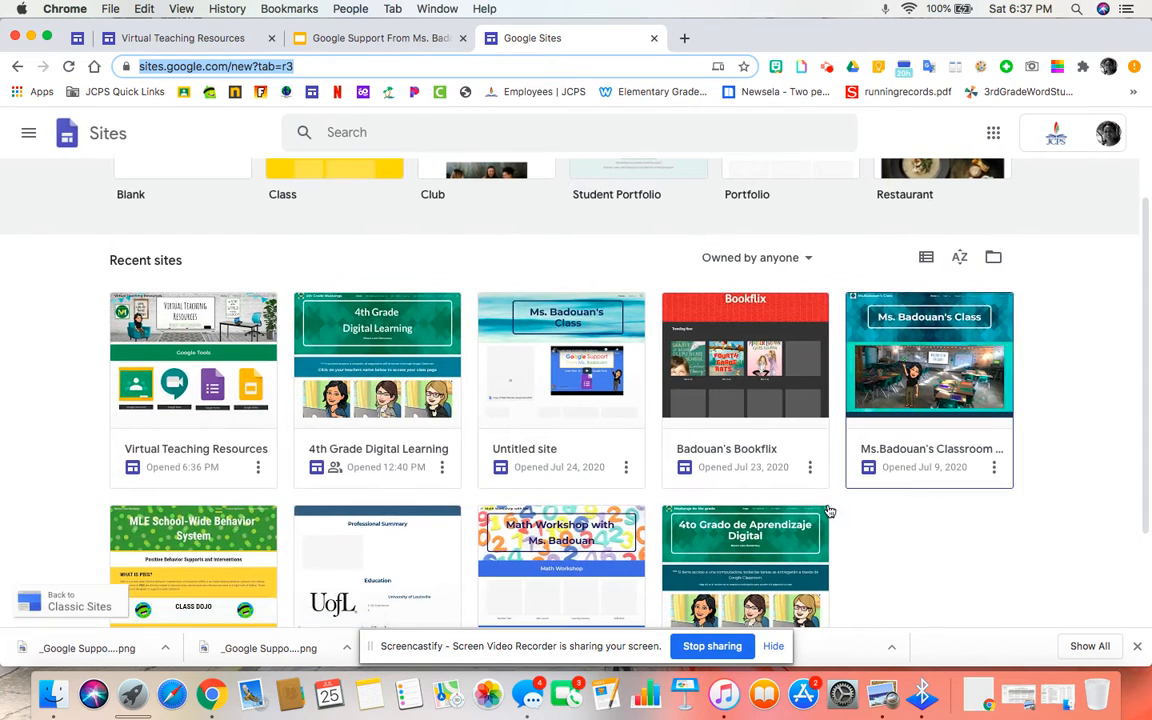
pyautogui.scroll(3, 718, 419)
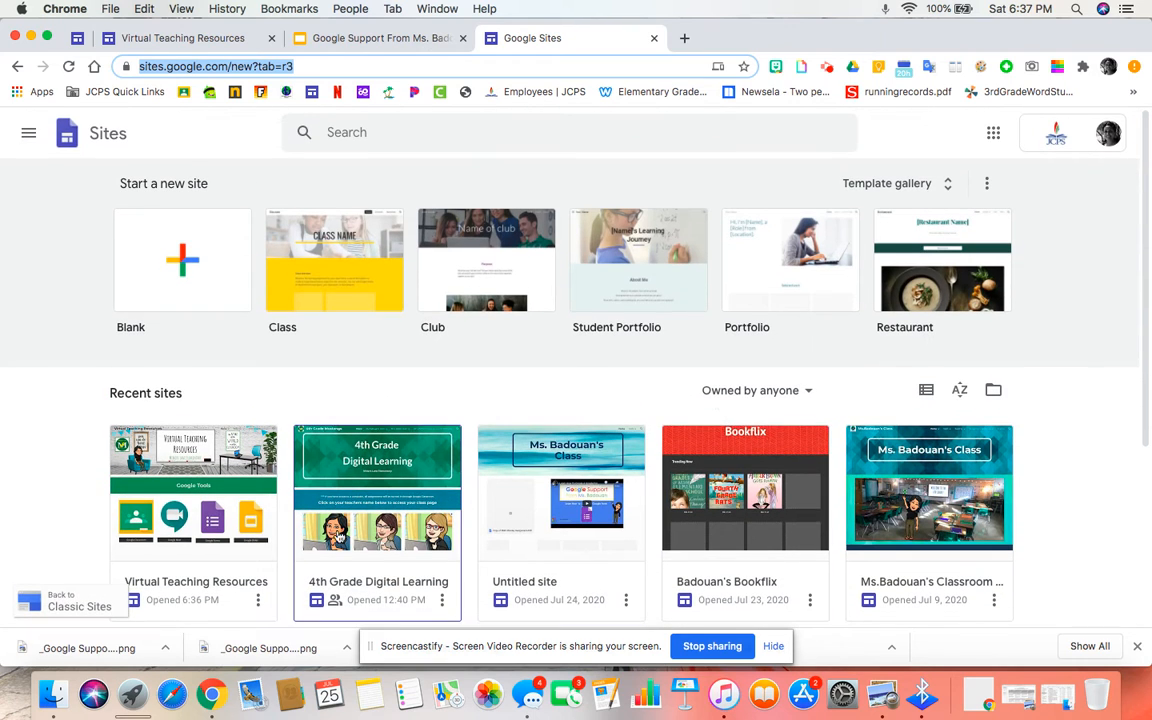
pyautogui.click(184, 277)
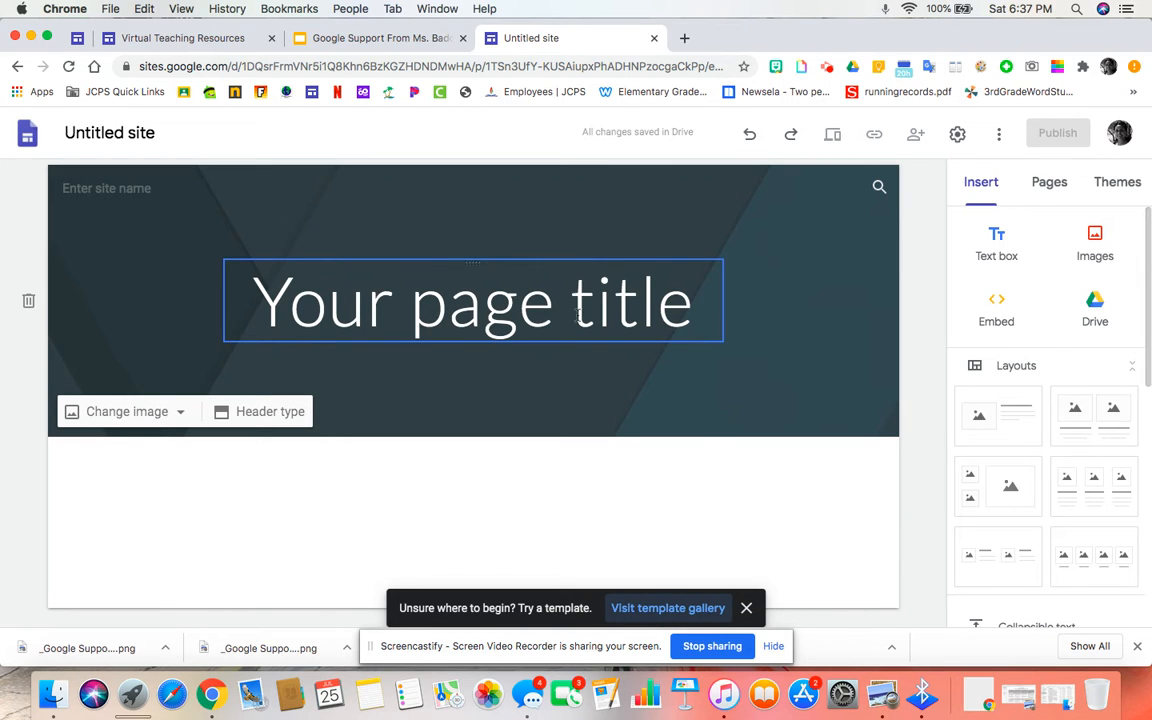
# Step: Replace the header's placeholder page title with the teacher's name in possessive form followed by "Class Website"
pyautogui.click(270, 290)
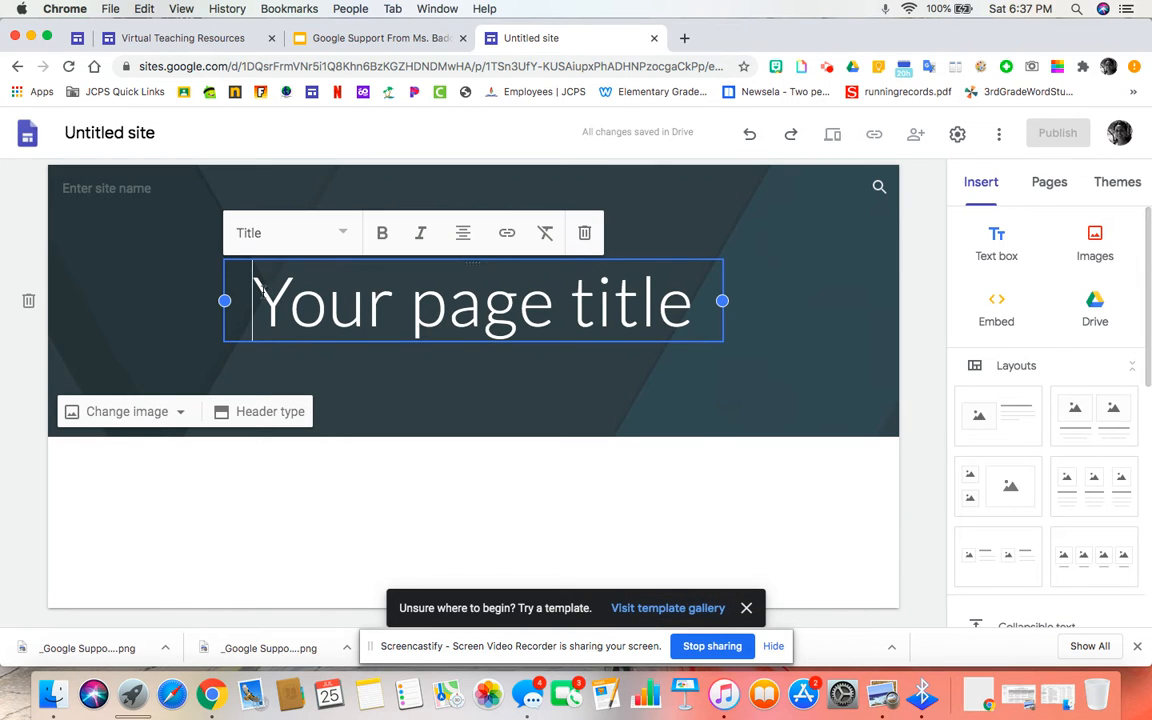
pyautogui.moveTo(258, 290); pyautogui.dragTo(755, 326)
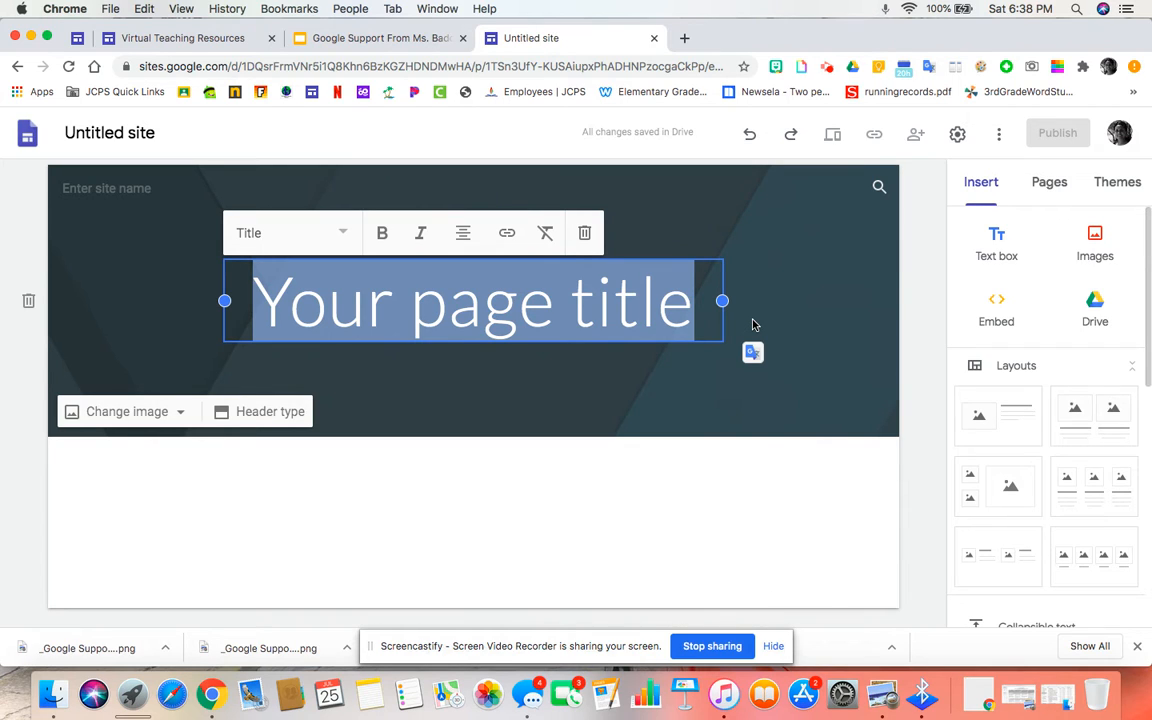
pyautogui.write('Ms. Ba')
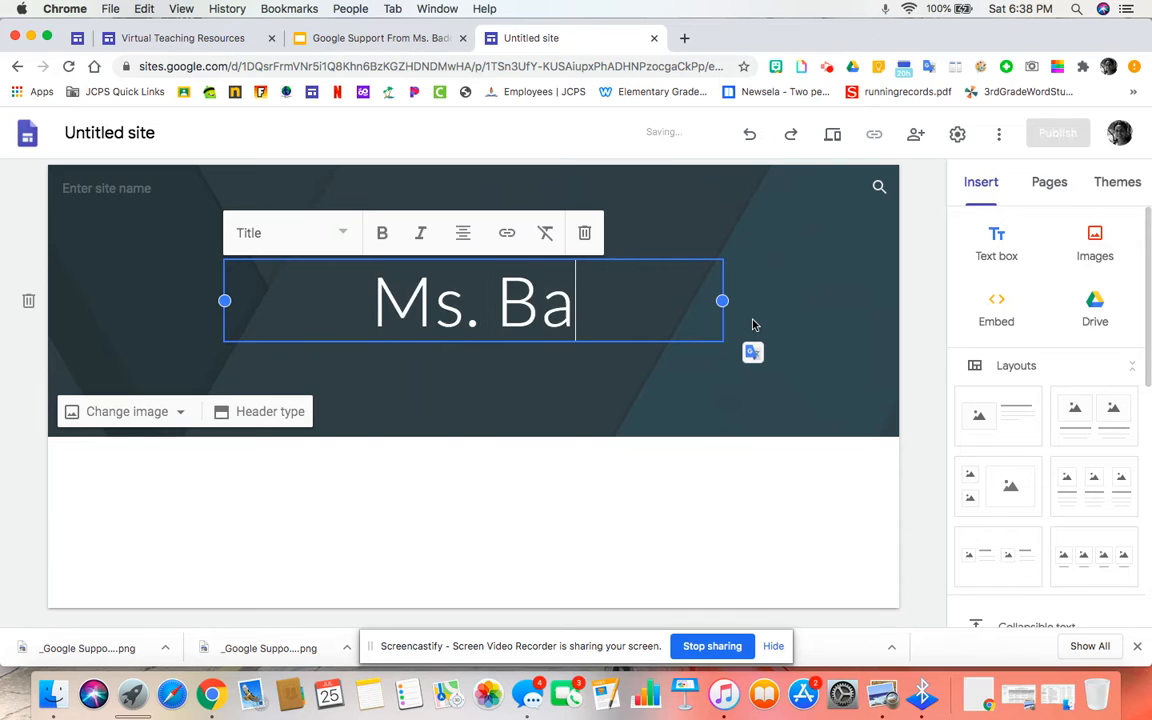
pyautogui.write("douan's")
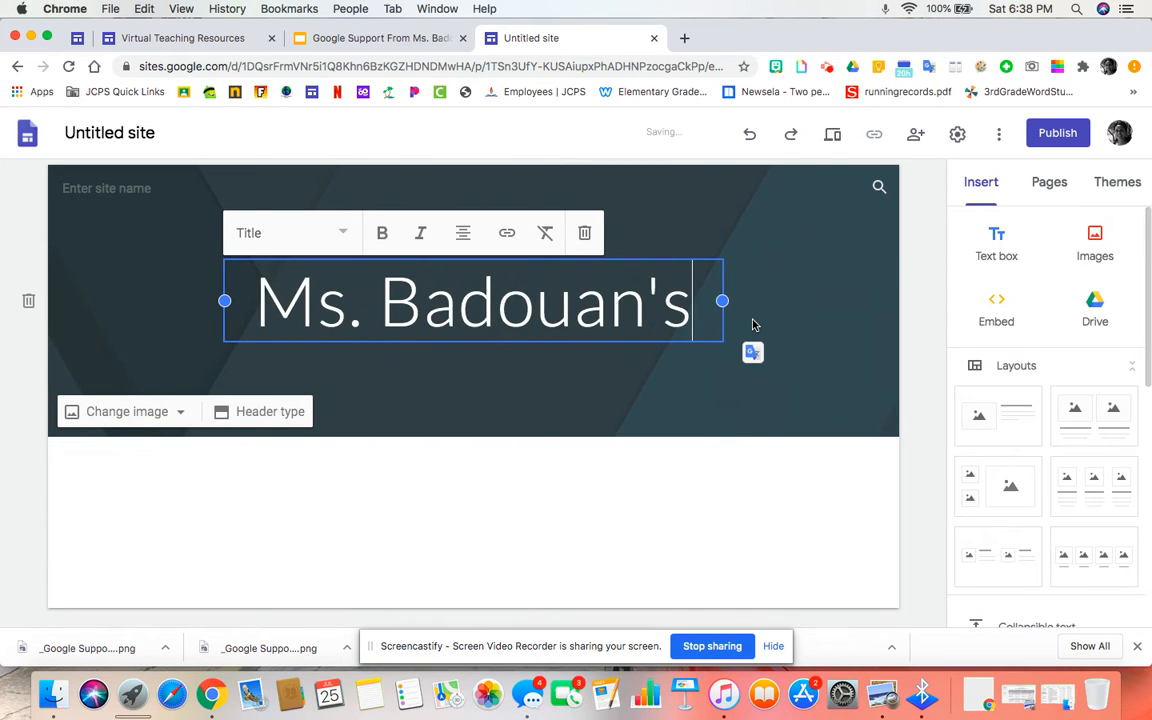
pyautogui.write(' Class Website')
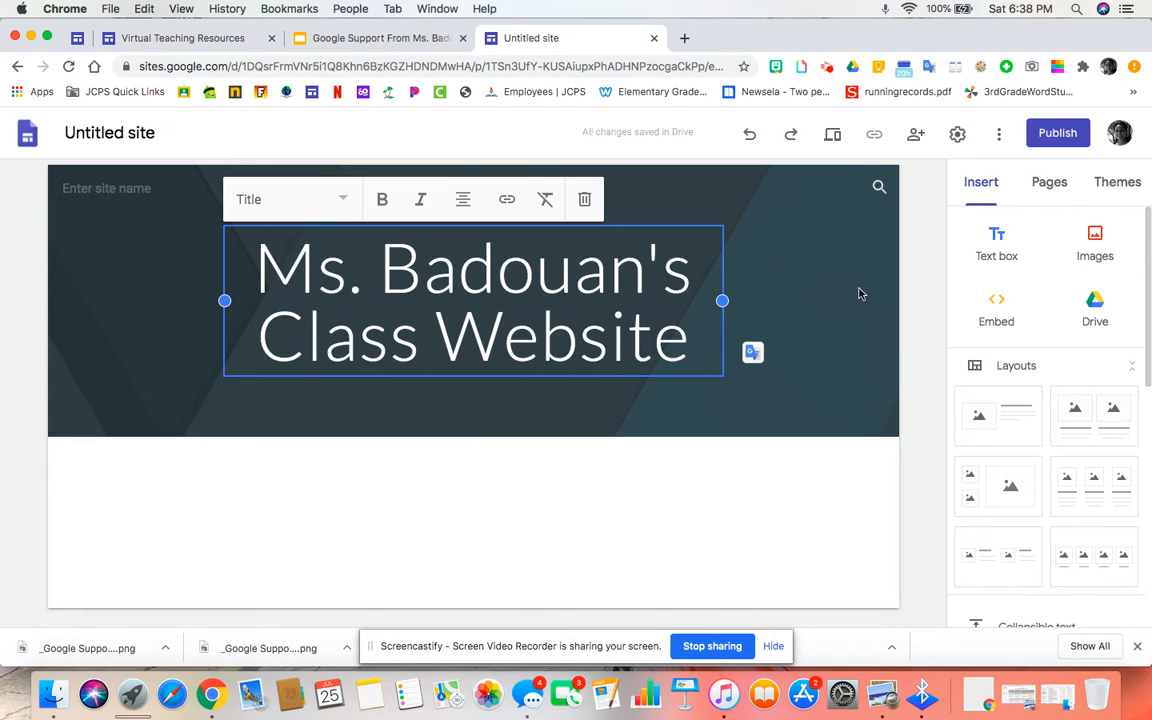
pyautogui.click(893, 292)
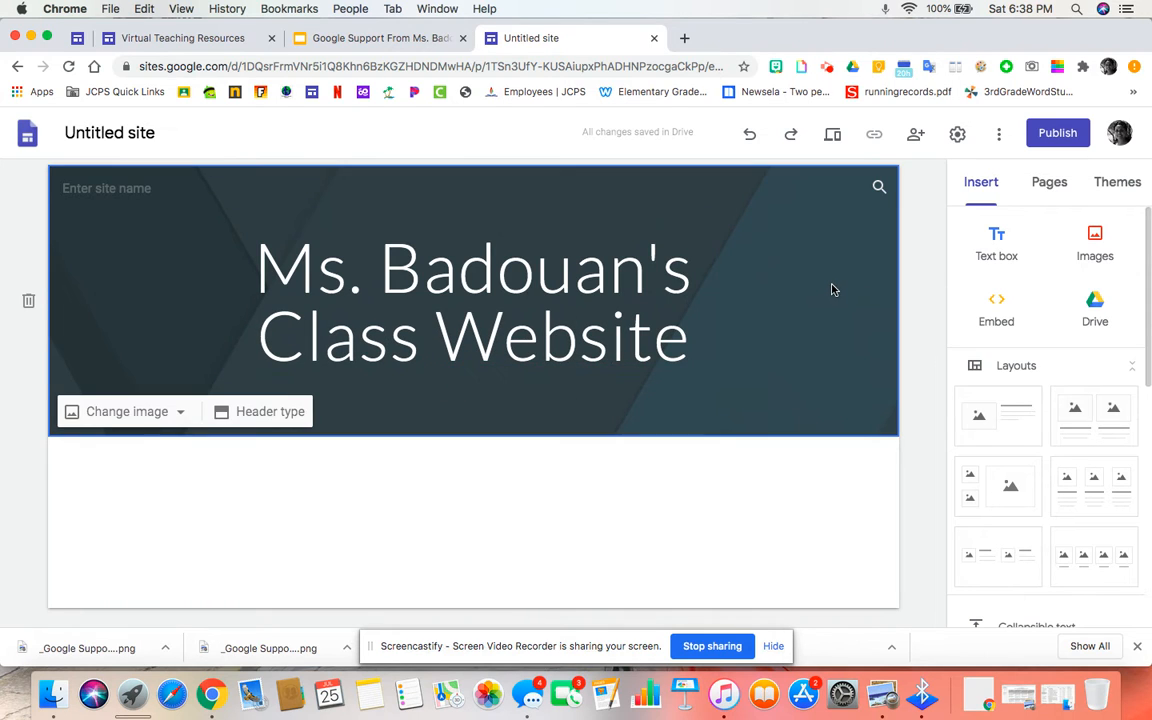
# Step: Rename the site document with the teacher's name and "Class Website", and fill in the header's site name with the same text
pyautogui.click(150, 127)
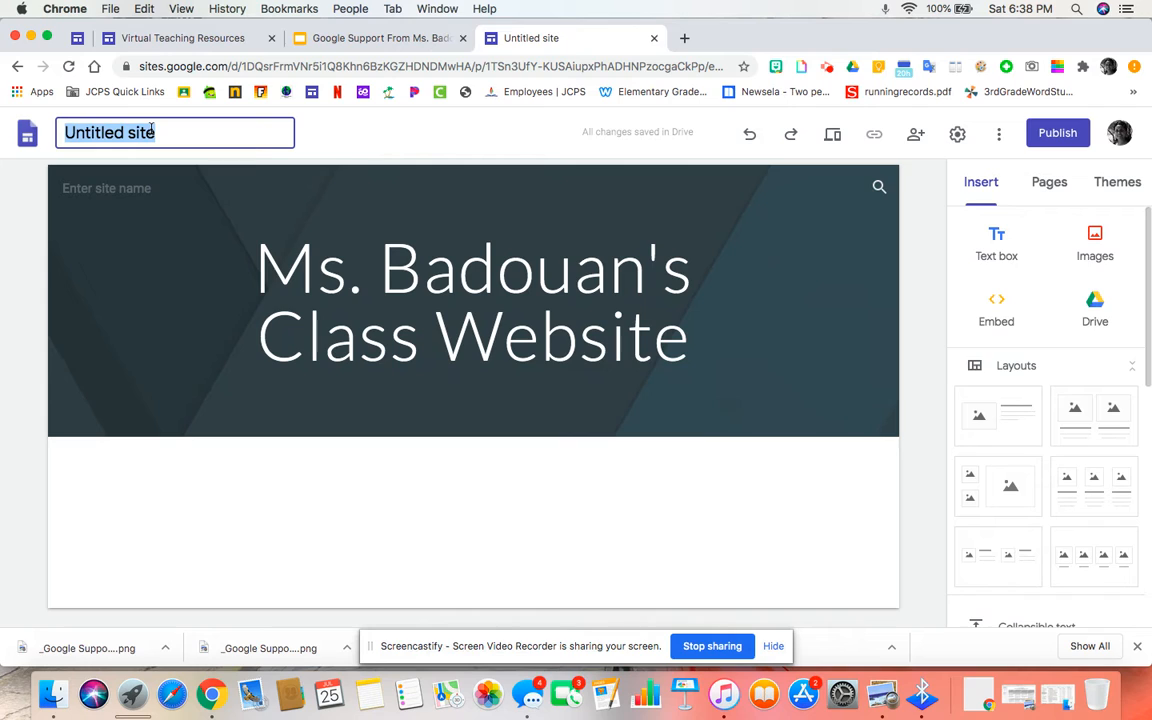
pyautogui.write("Ms. Badouan's Class Web")
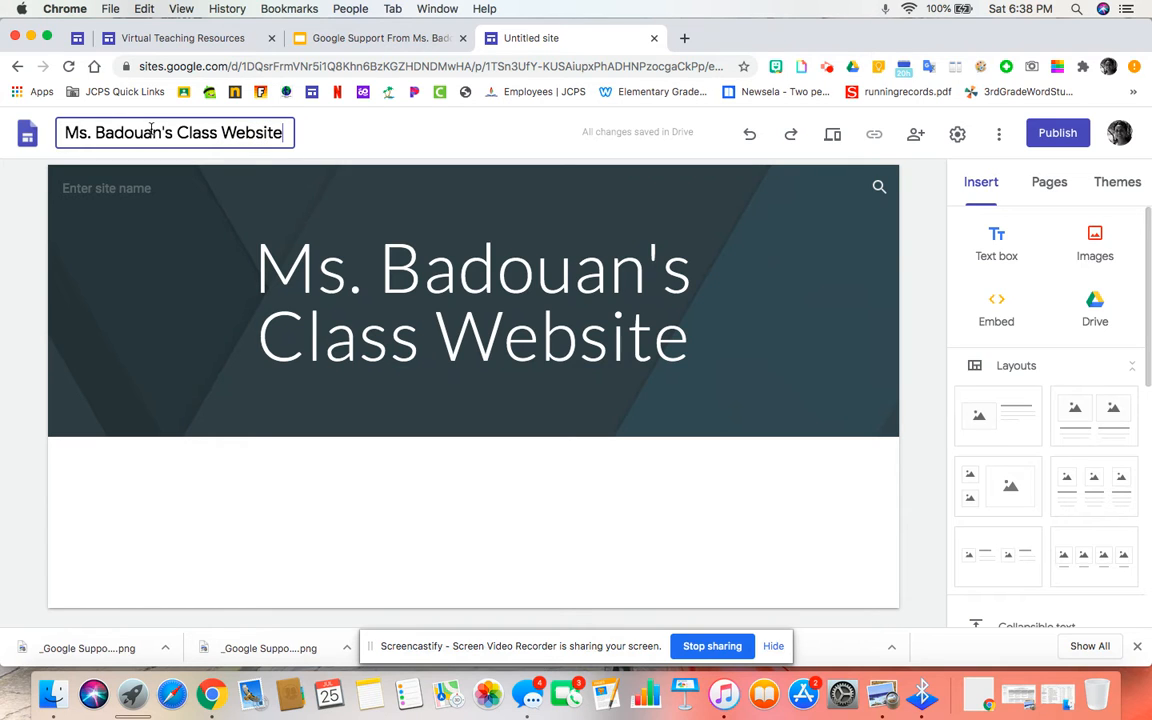
pyautogui.click(133, 178)
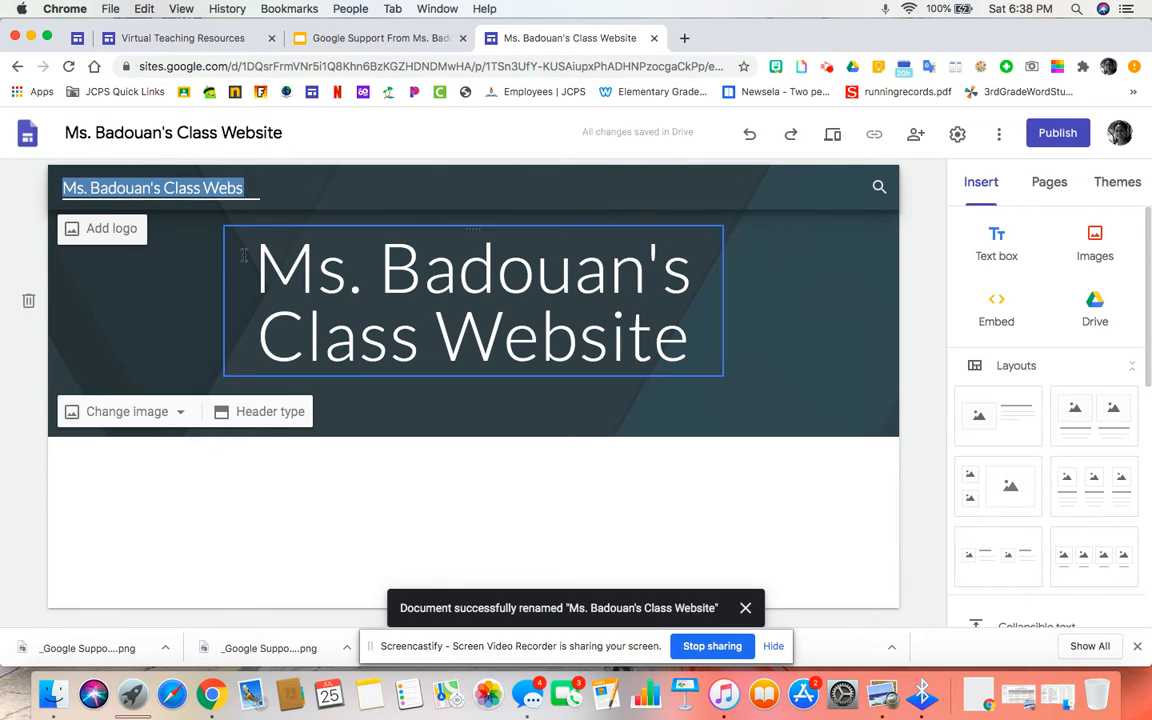
pyautogui.click(168, 245)
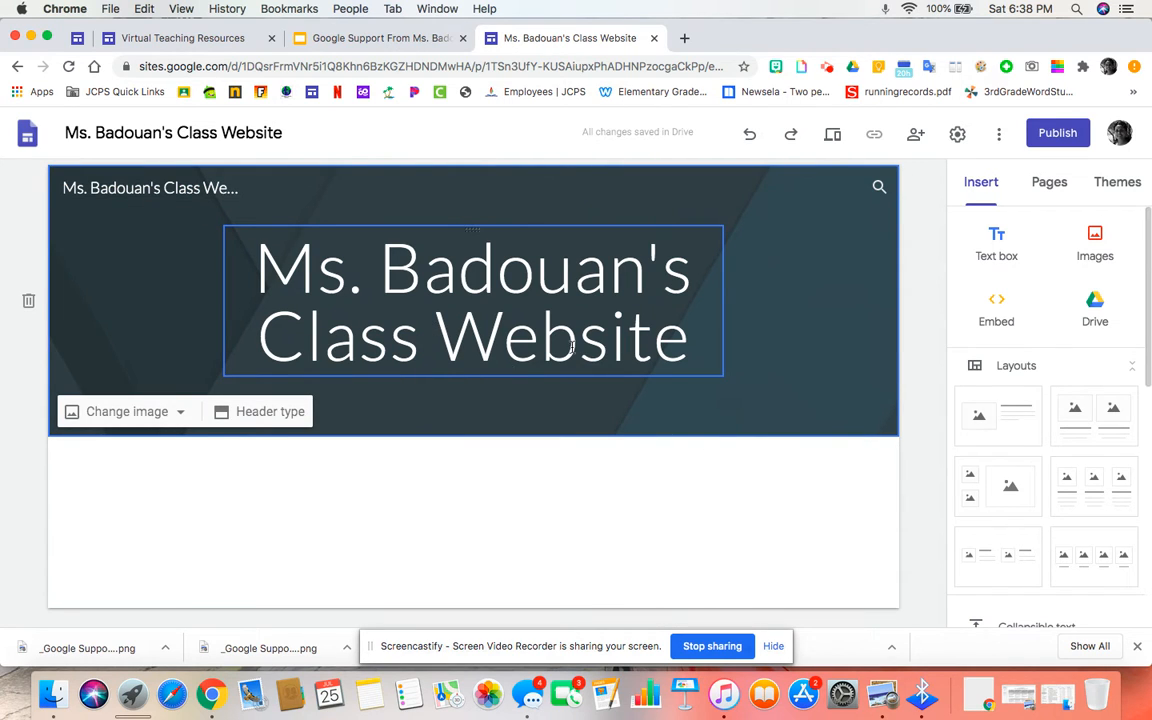
# Step: Try the Aristotle, Diplomat, Vision, Level and Impression themes on the site in turn
pyautogui.click(1120, 185)
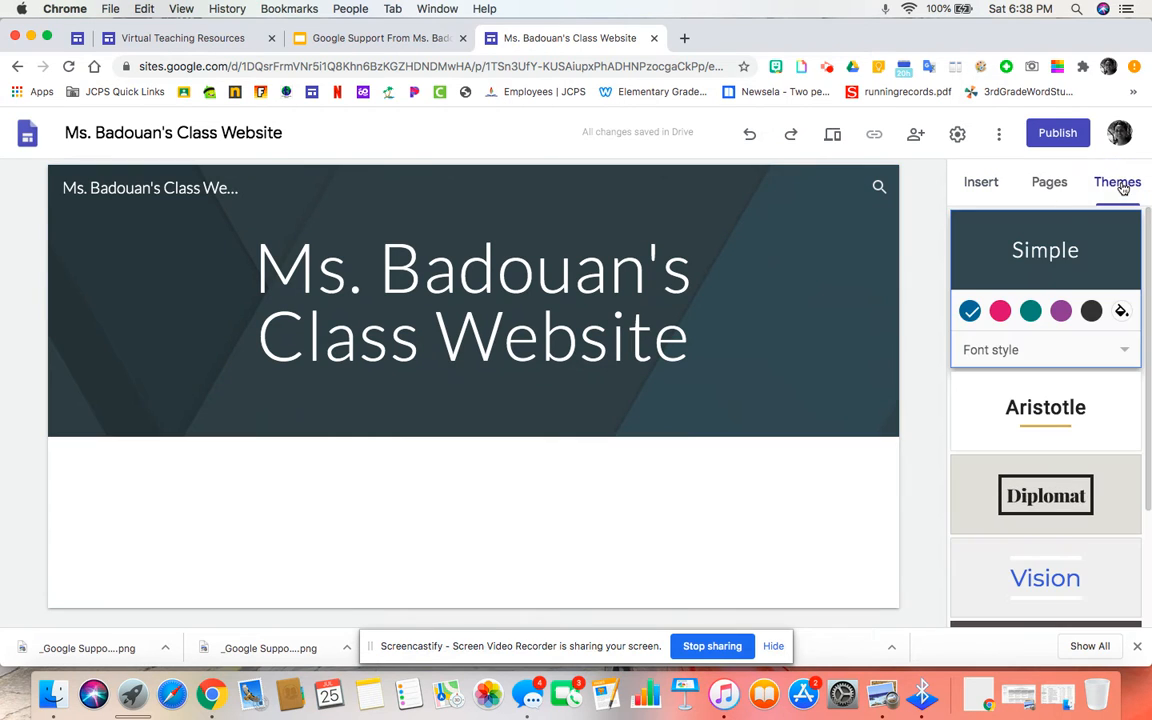
pyautogui.click(1016, 400)
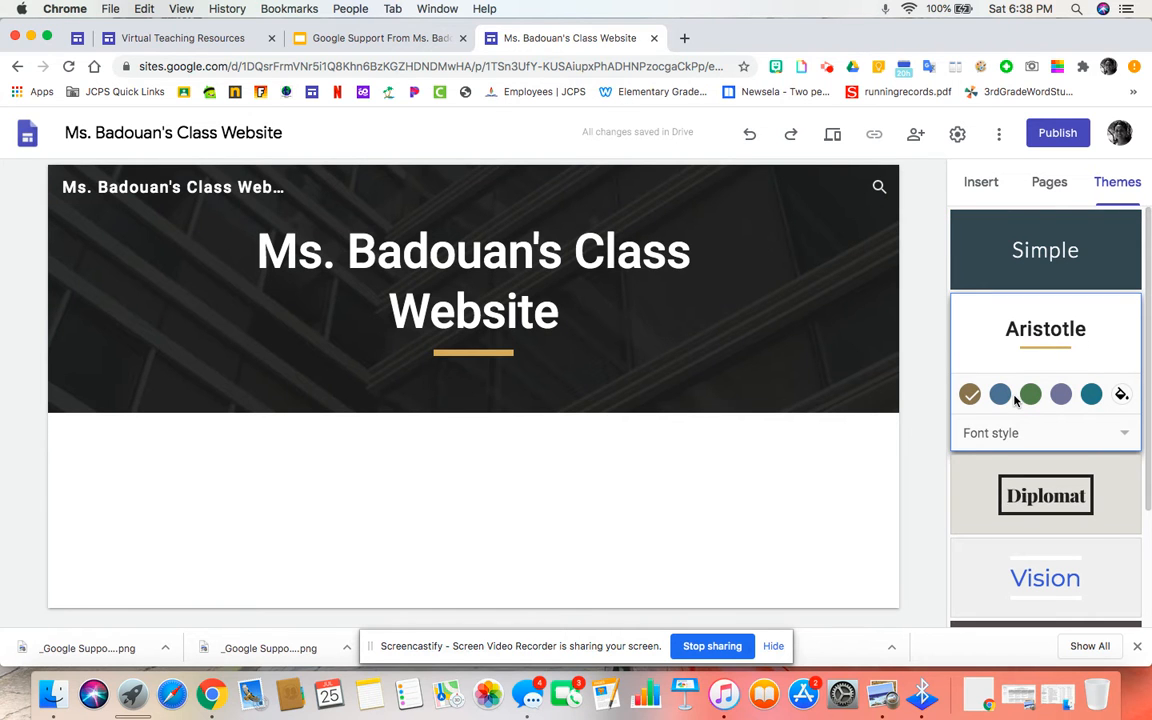
pyautogui.click(1035, 505)
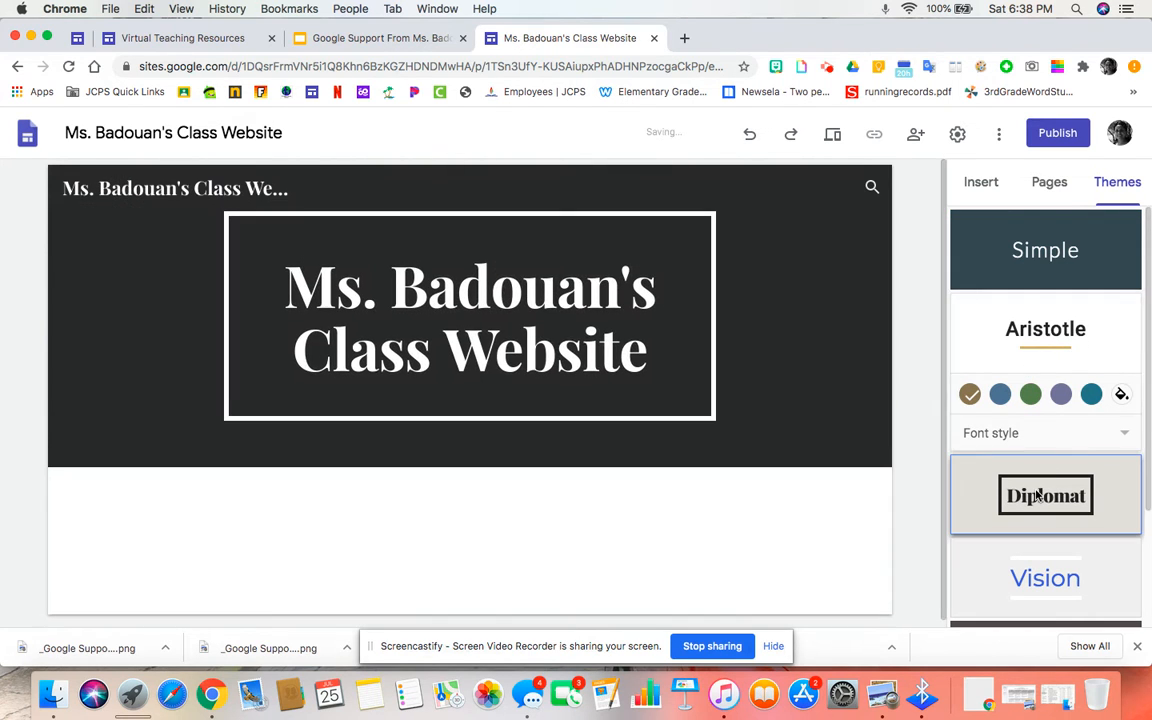
pyautogui.click(1038, 500)
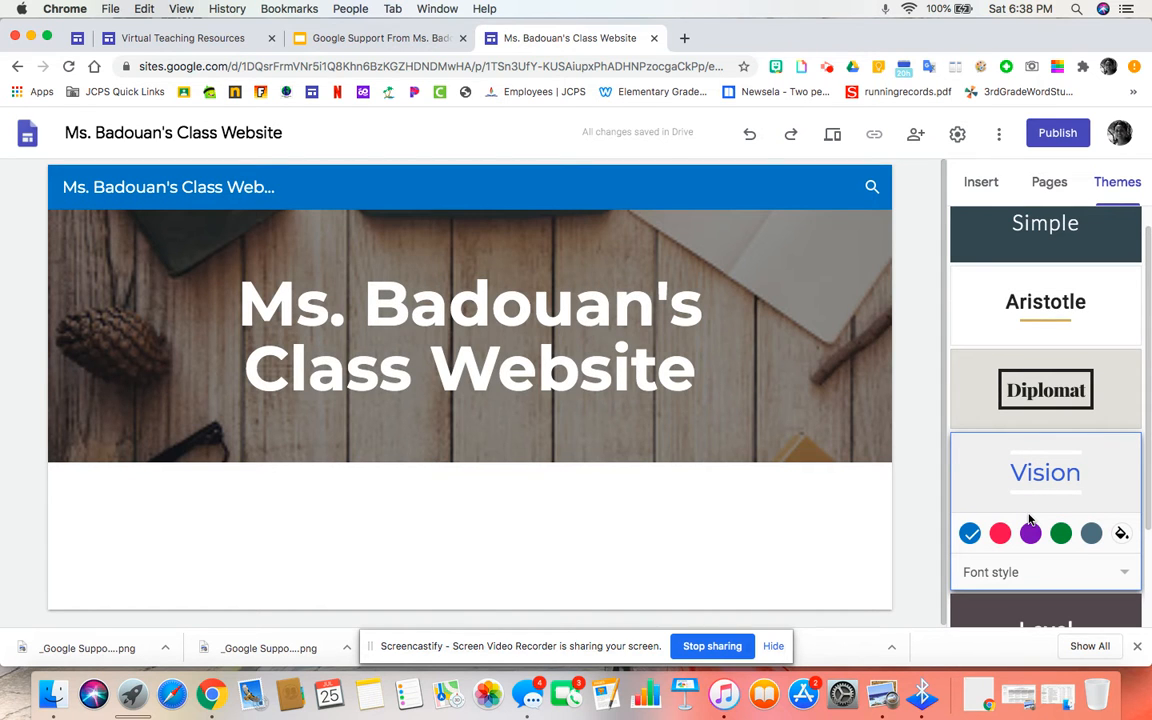
pyautogui.scroll(-3, 1025, 505)
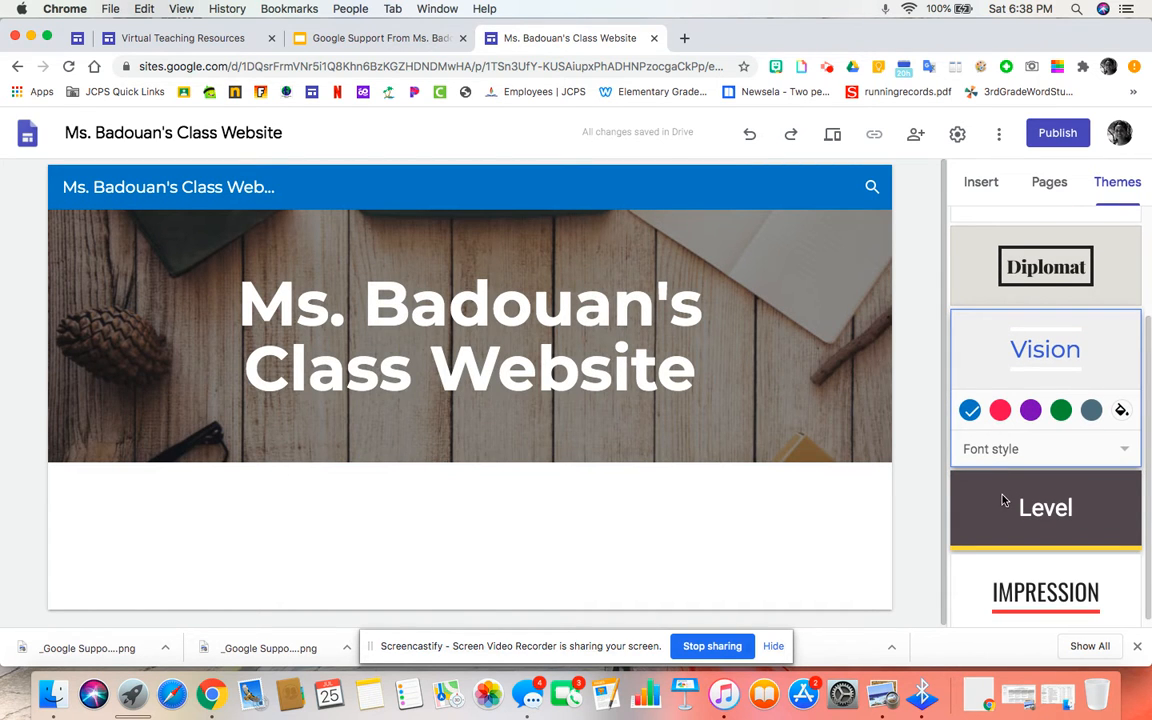
pyautogui.click(1033, 512)
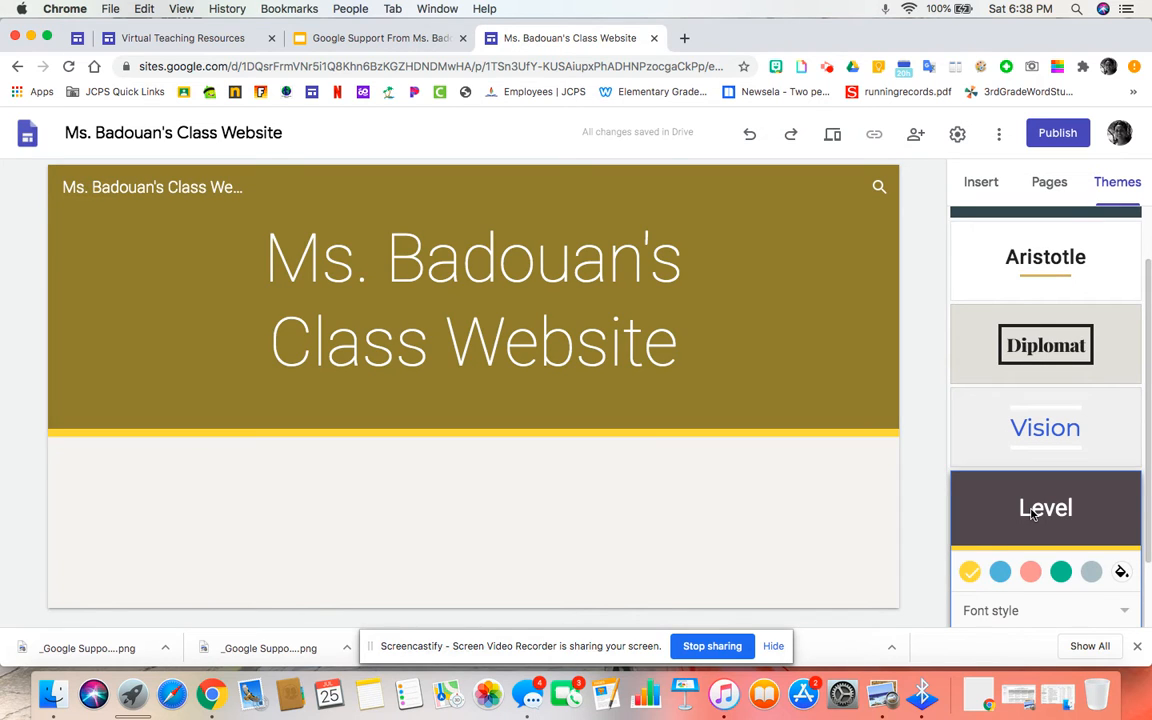
pyautogui.scroll(-2, 1035, 513)
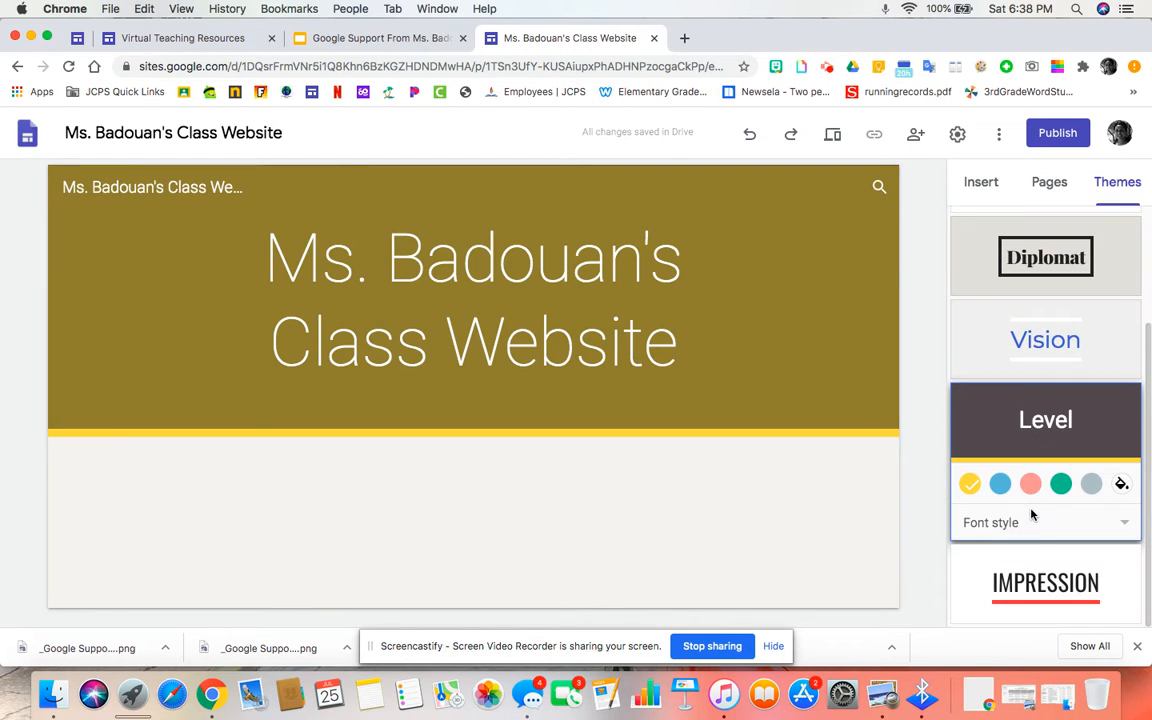
pyautogui.click(1043, 590)
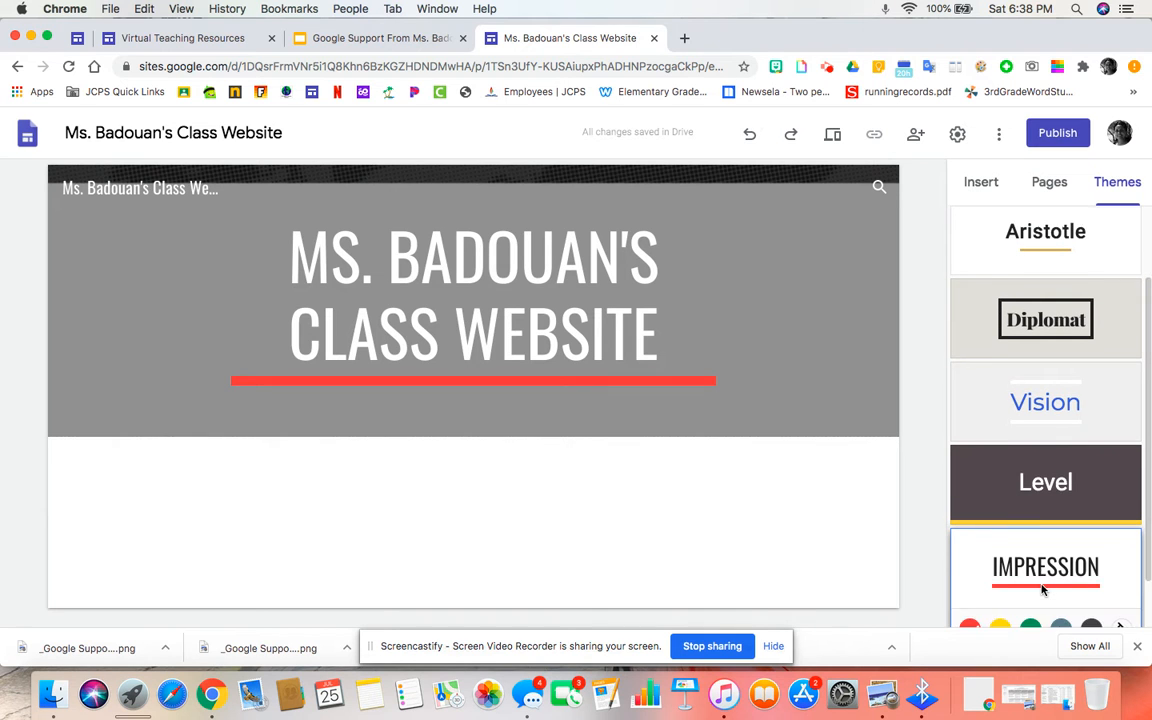
pyautogui.scroll(3, 1035, 530)
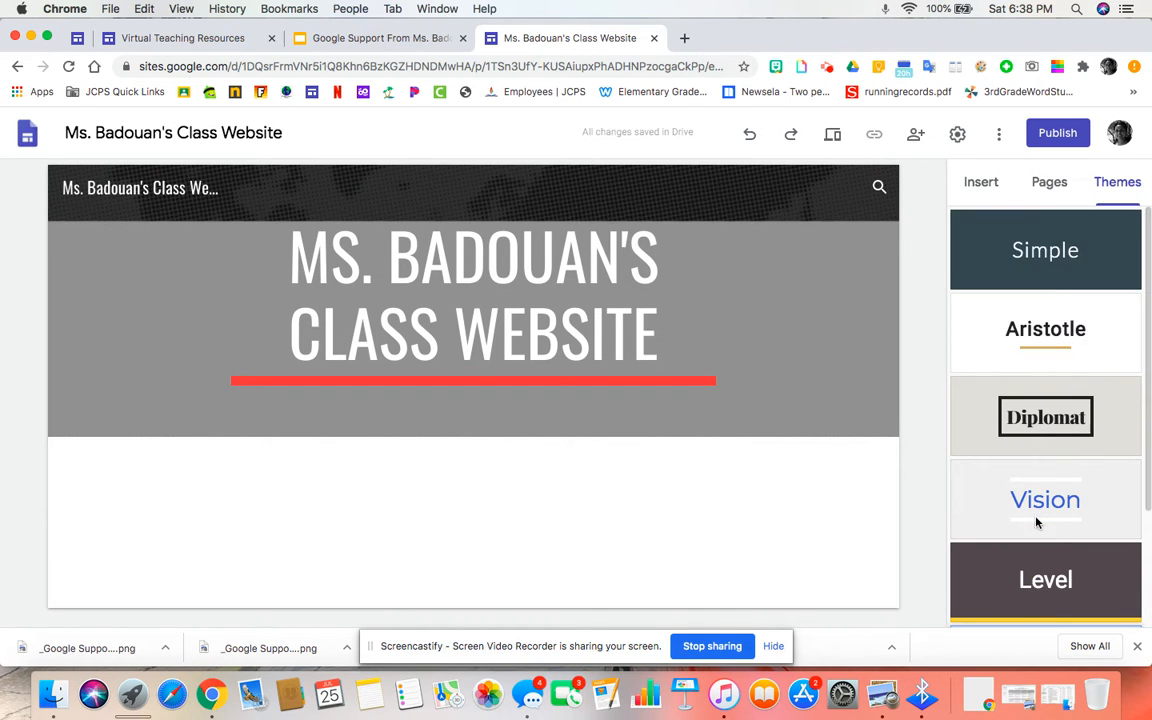
# Step: Try the Diplomat theme with the navy blue colour and the Heavy font style
pyautogui.click(1045, 430)
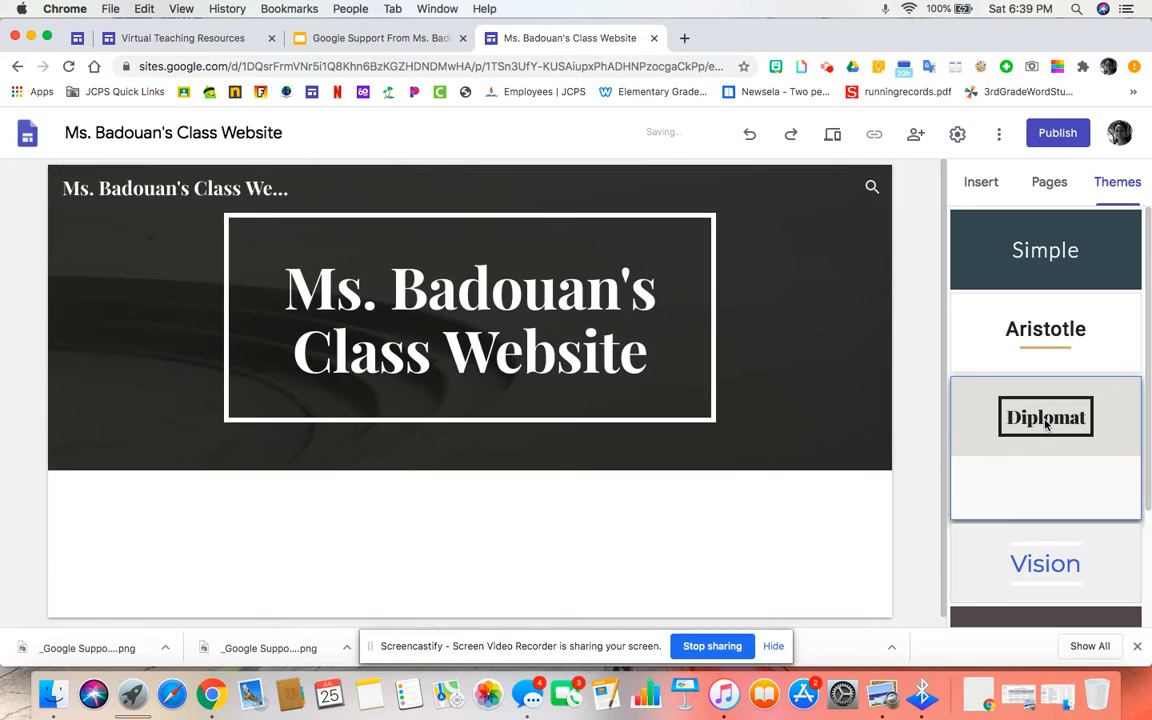
pyautogui.click(1000, 478)
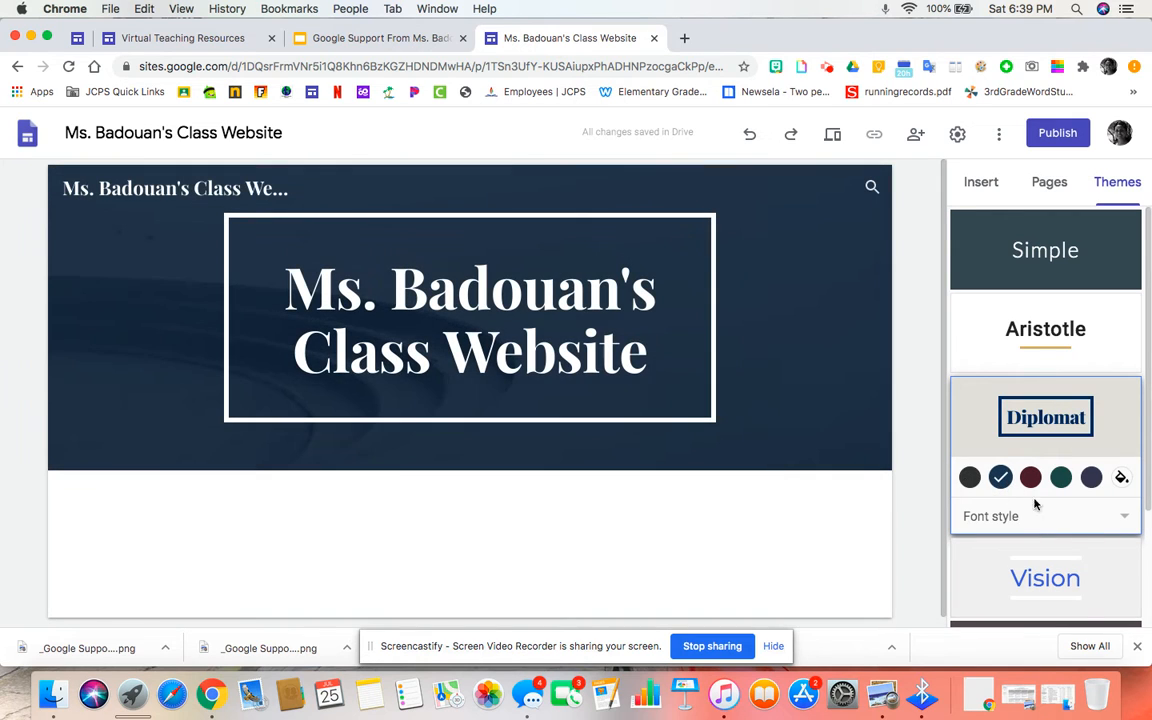
pyautogui.click(1076, 518)
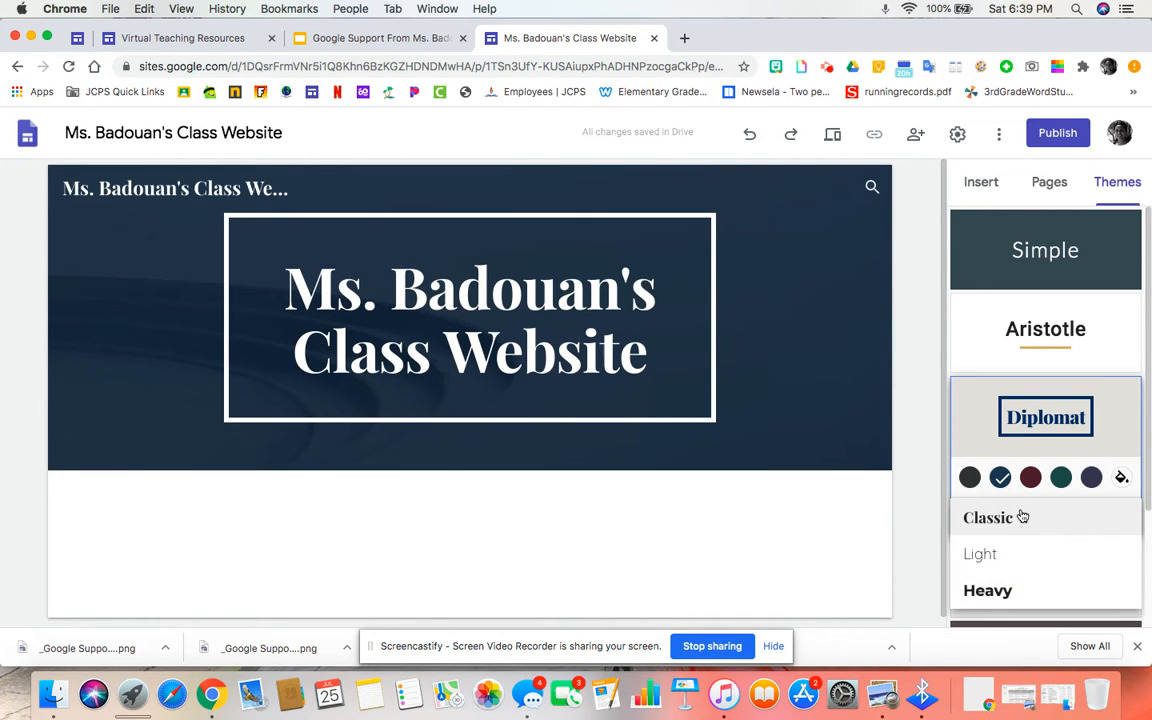
pyautogui.click(1090, 517)
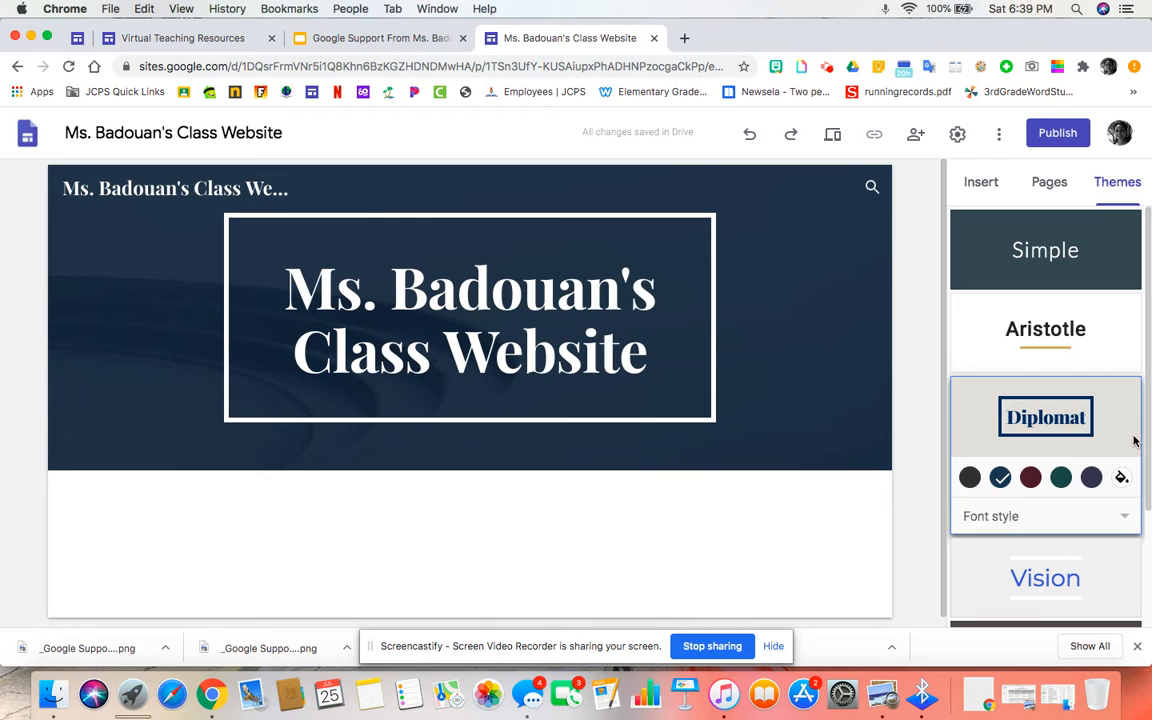
pyautogui.click(1101, 520)
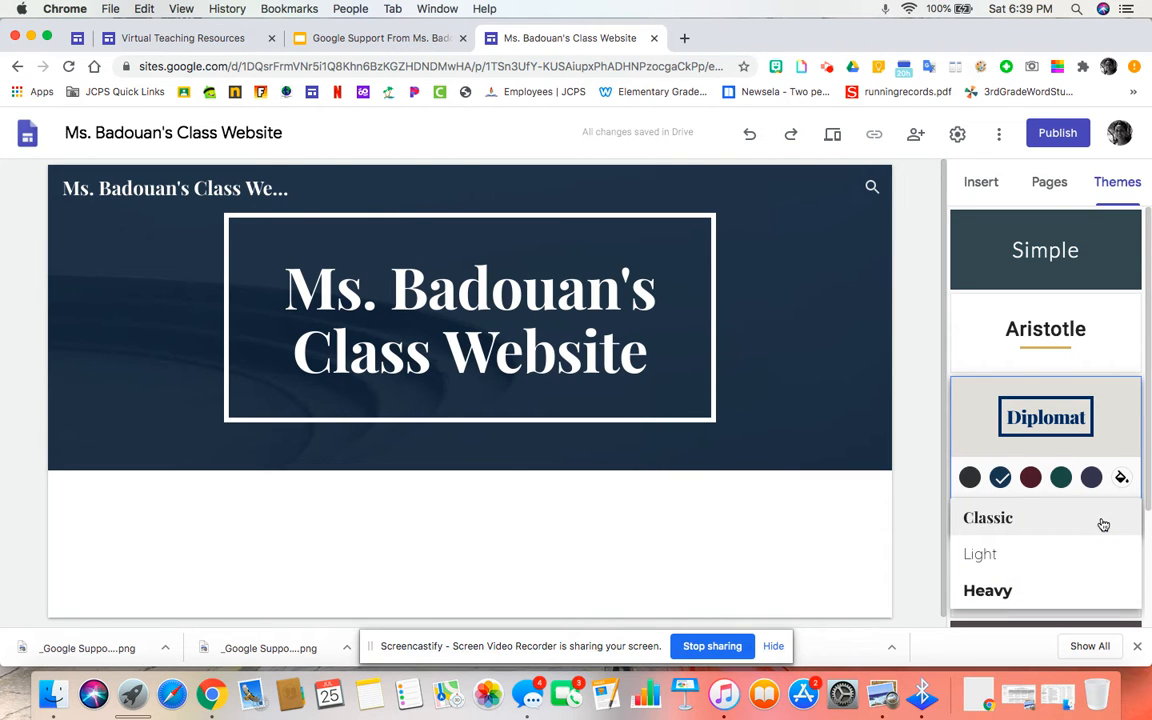
pyautogui.click(1072, 590)
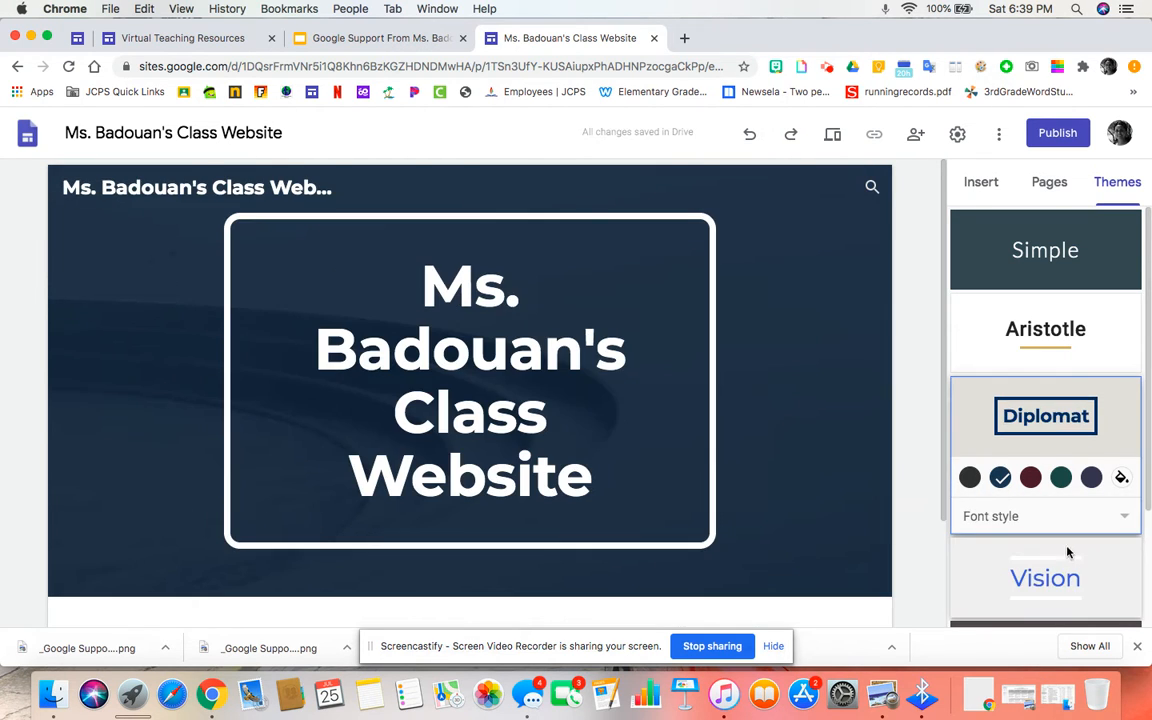
# Step: Apply the Aristotle theme with the purple accent colour and the Classic font style
pyautogui.click(1013, 345)
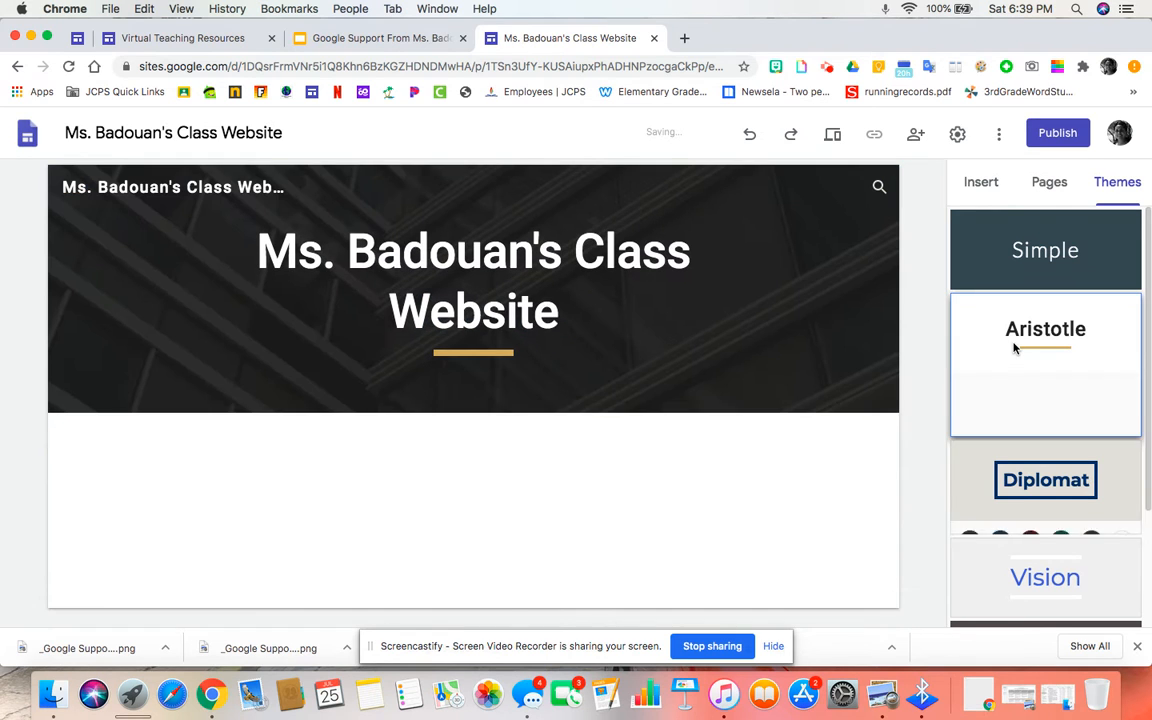
pyautogui.click(1059, 397)
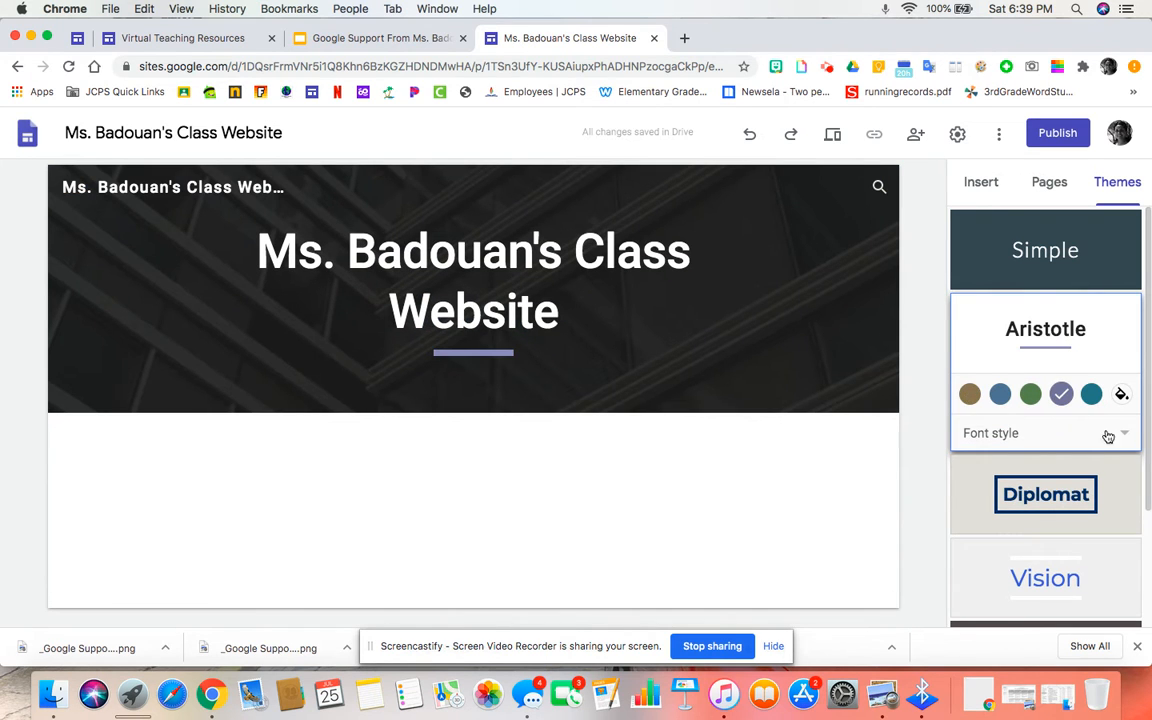
pyautogui.click(1118, 438)
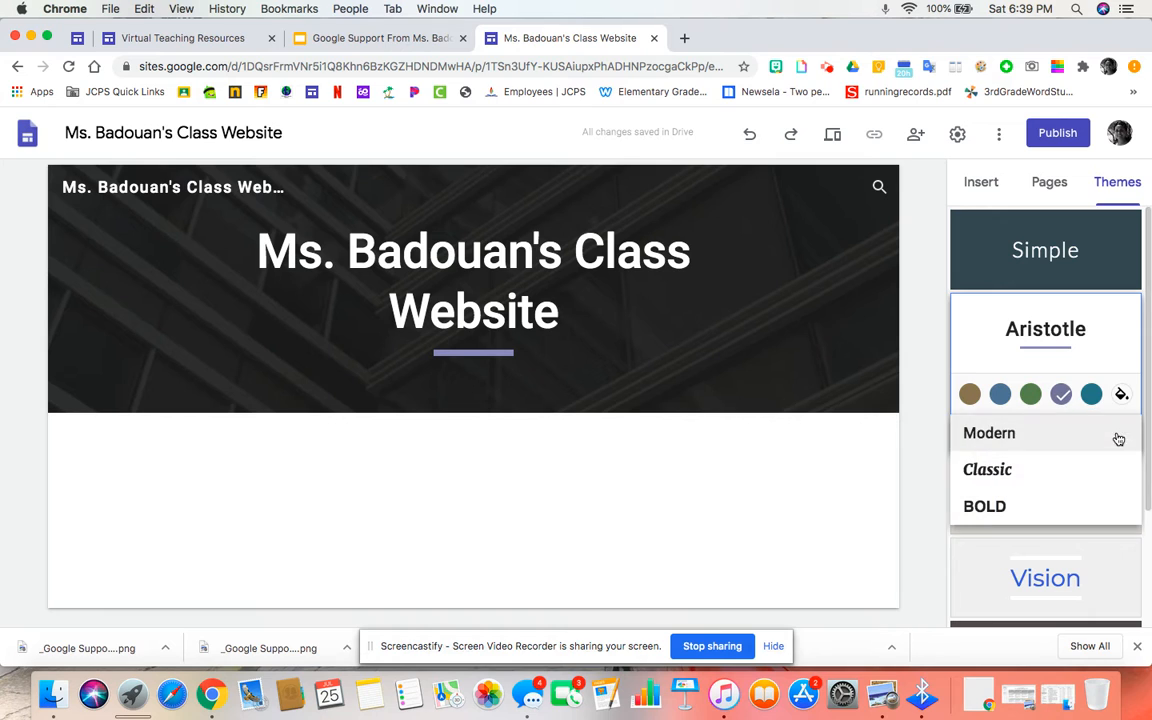
pyautogui.click(1037, 478)
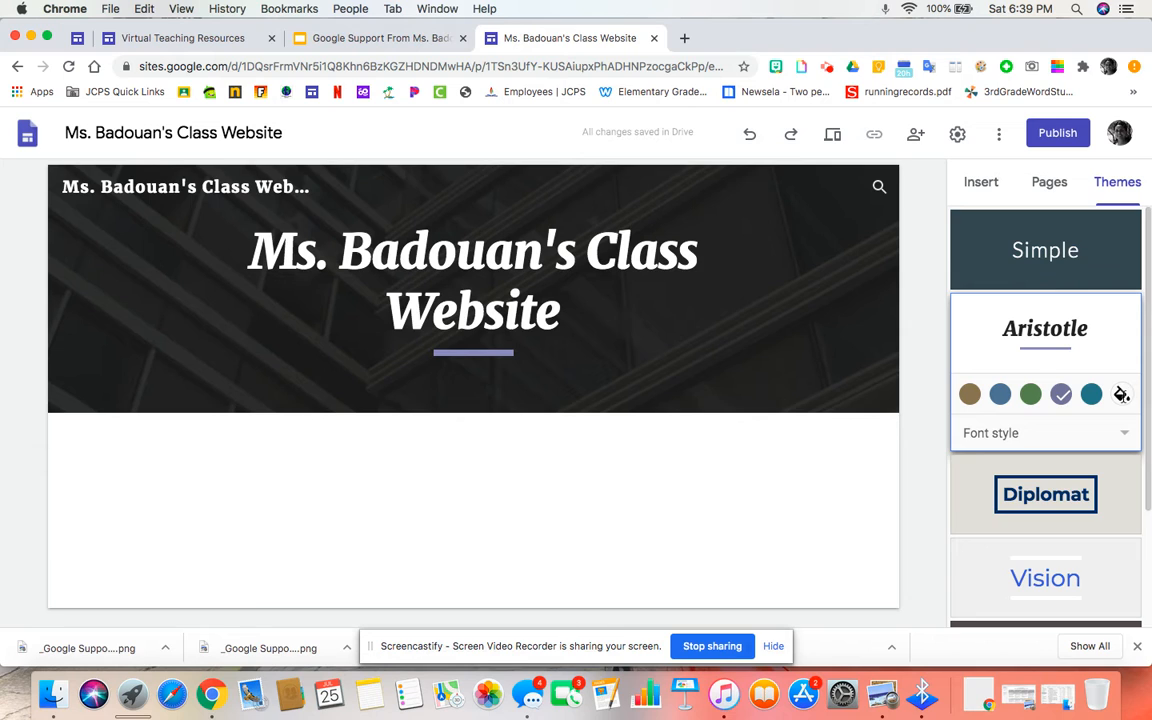
# Step: Give the Aristotle theme a custom vivid blue-violet accent colour
pyautogui.click(1122, 395)
pyautogui.moveTo(963, 489); pyautogui.dragTo(1074, 488)
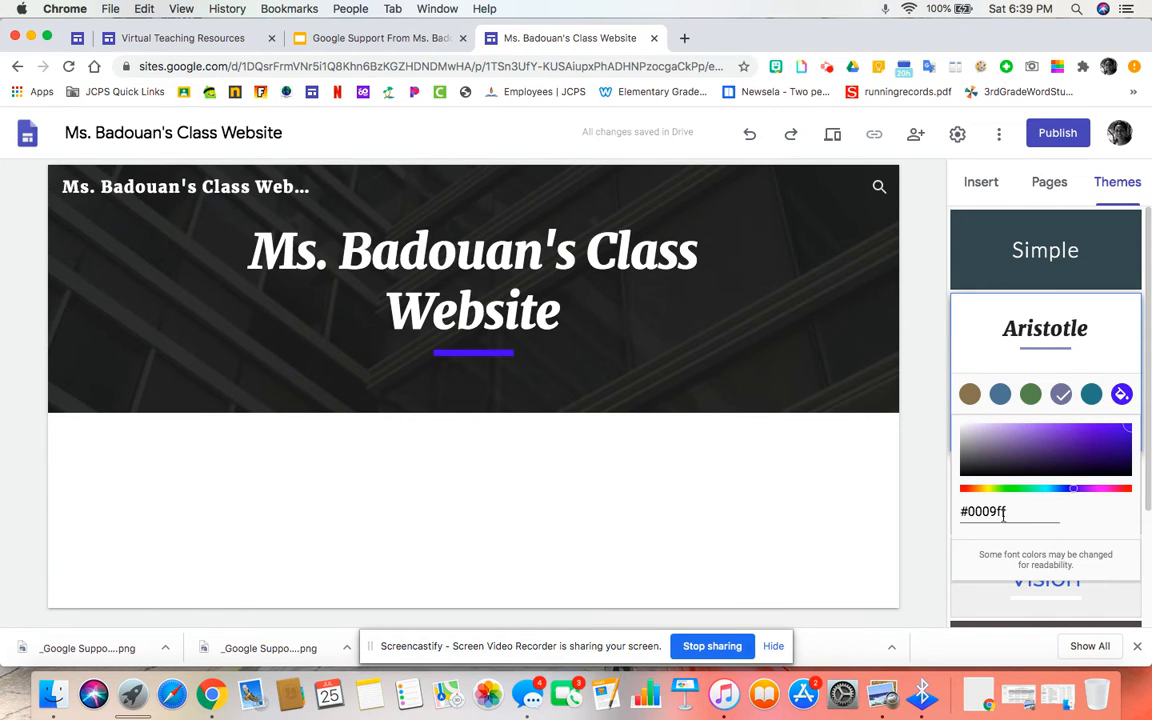
pyautogui.click(1107, 414)
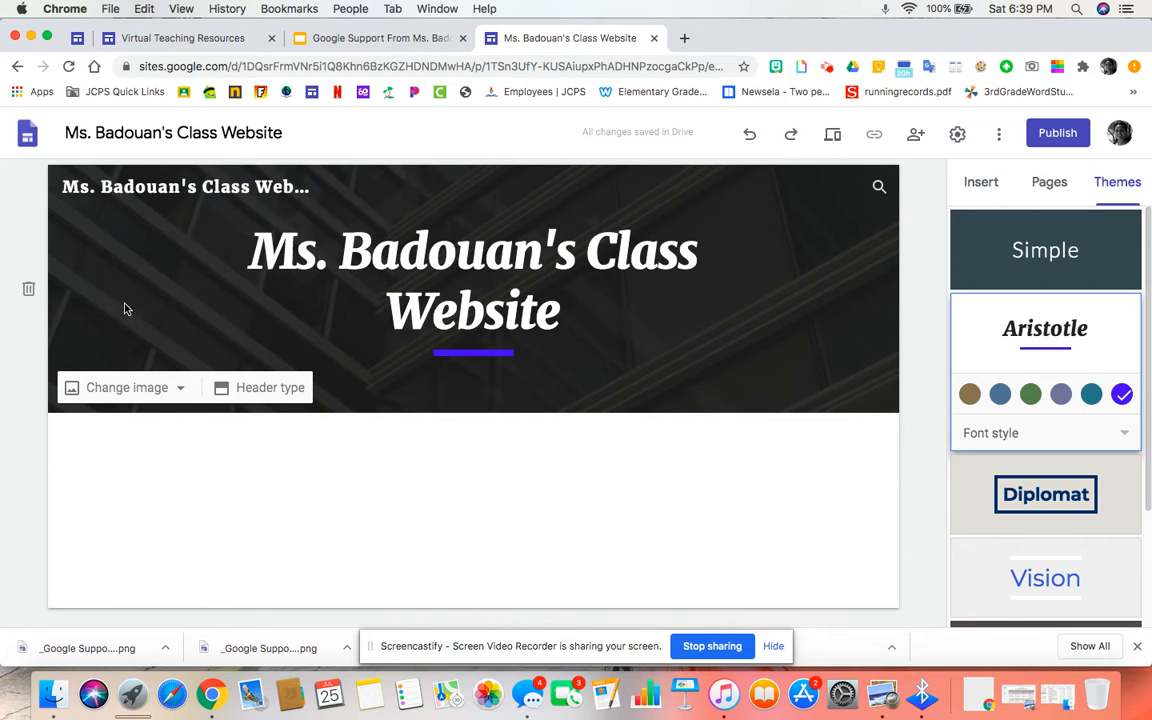
# Step: Look through the gallery, URL and search sources for a header image, and leave without choosing one
pyautogui.click(150, 386)
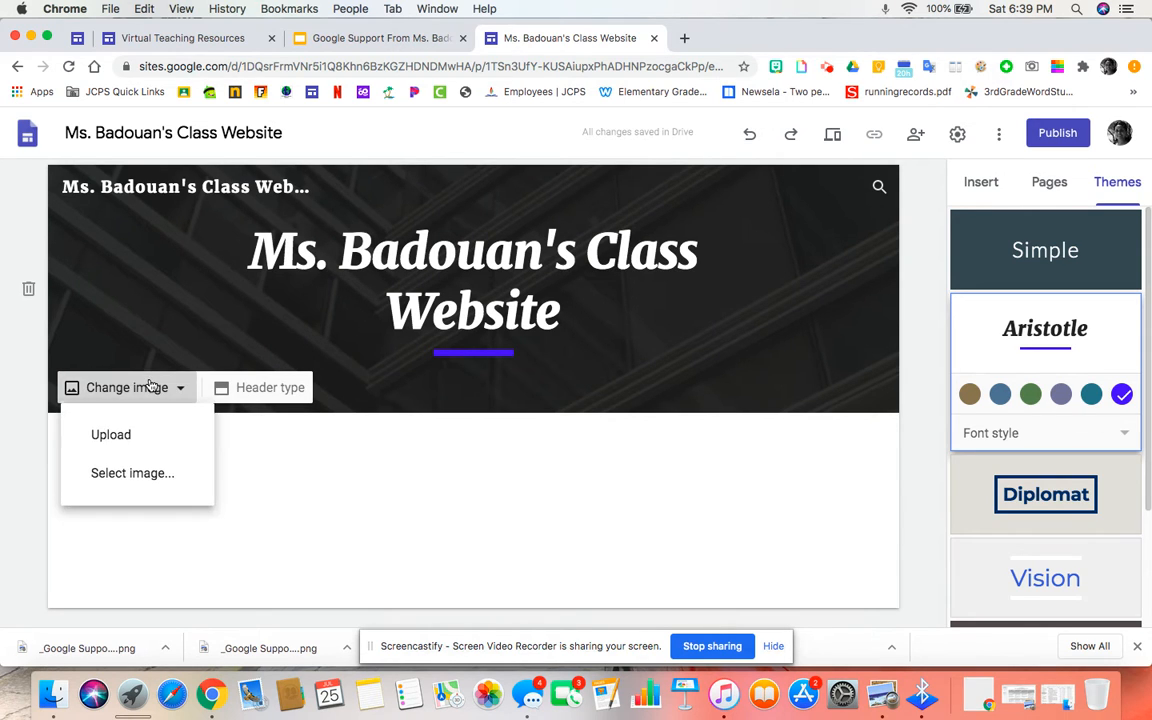
pyautogui.click(136, 480)
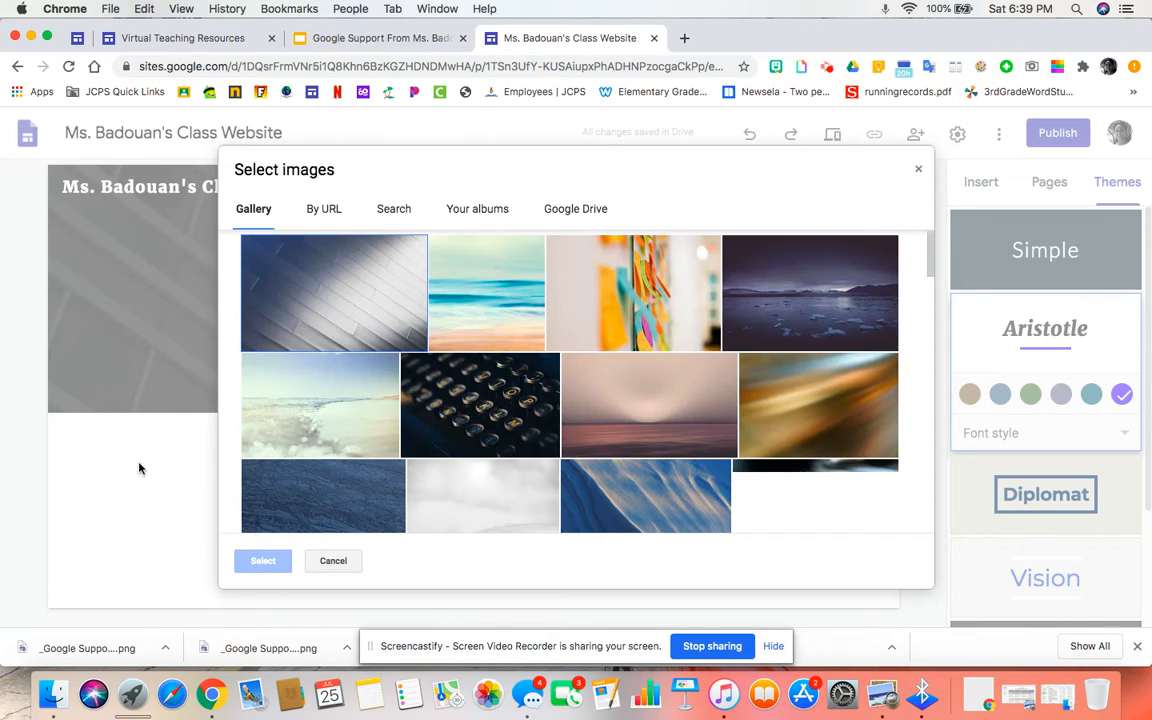
pyautogui.scroll(-15, 489, 404)
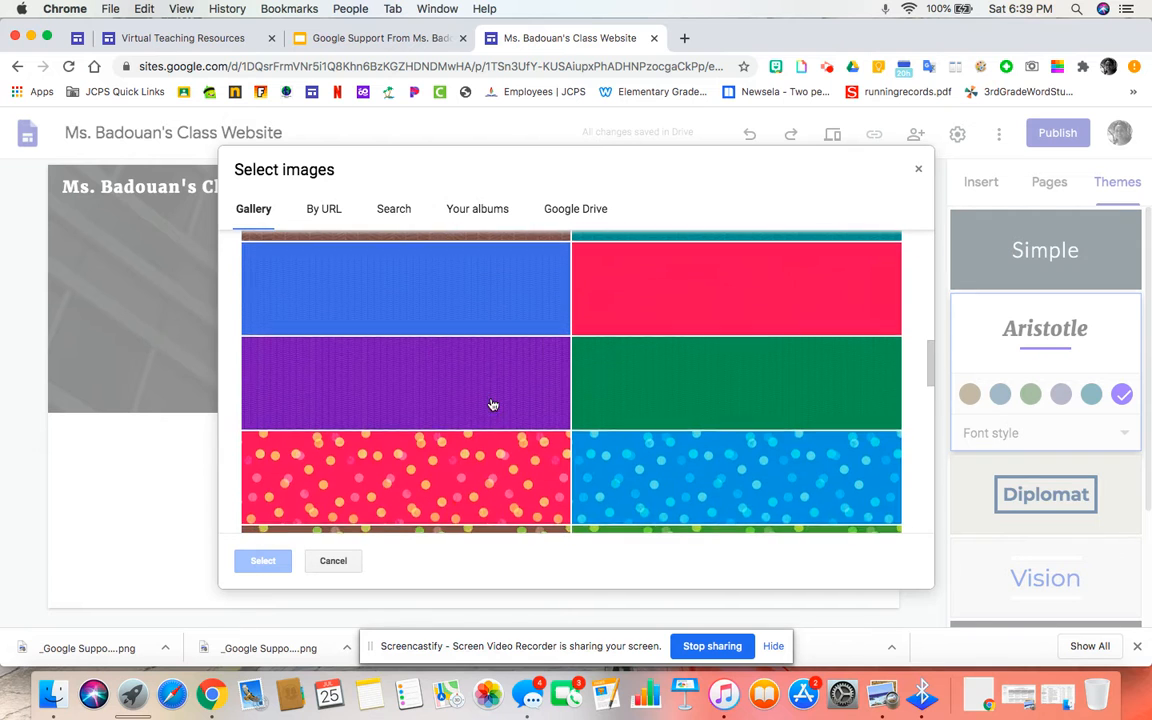
pyautogui.scroll(-15, 492, 404)
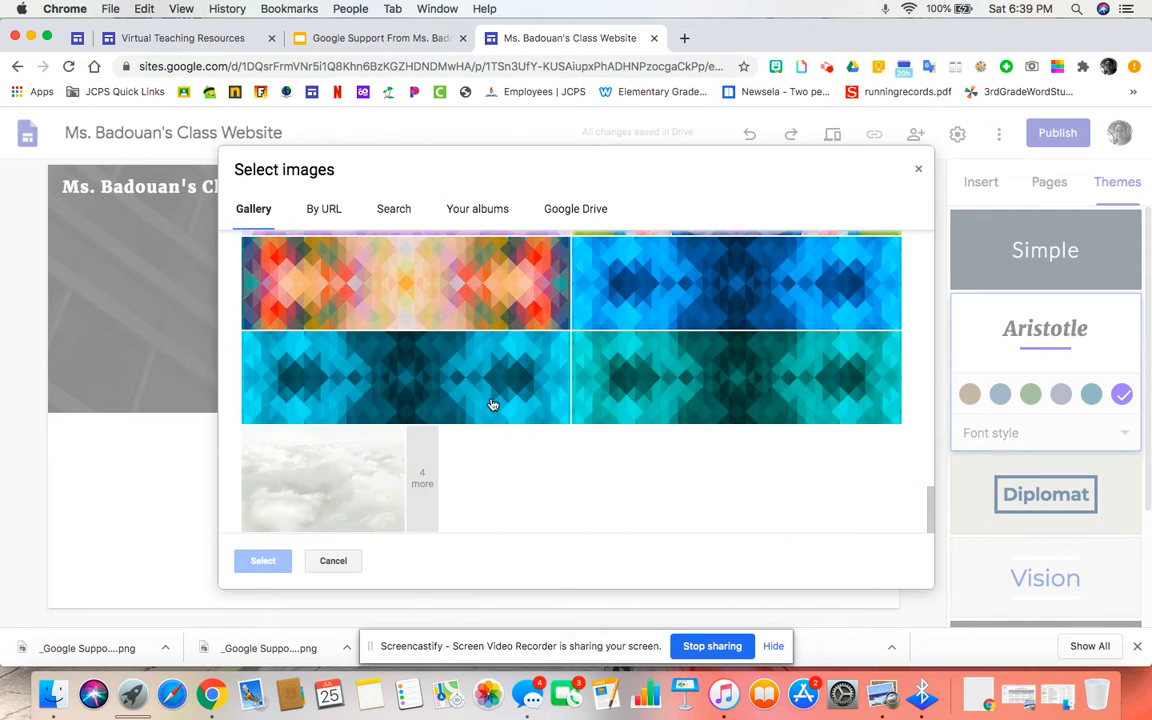
pyautogui.scroll(5, 492, 404)
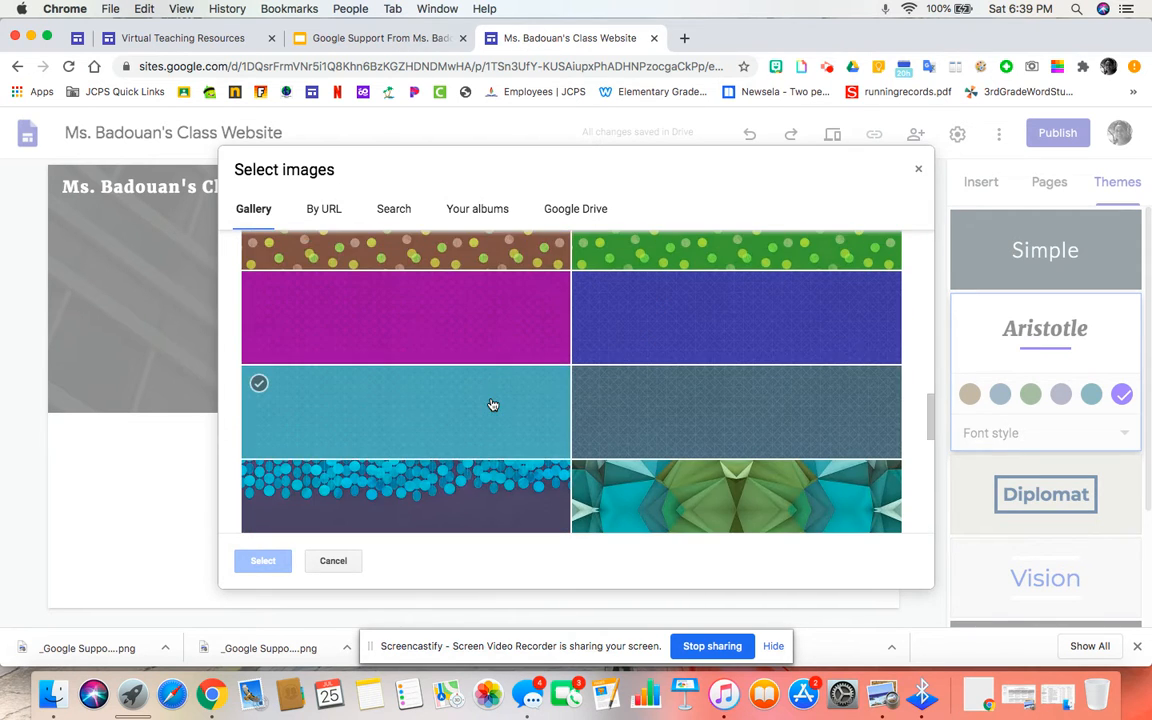
pyautogui.click(335, 211)
pyautogui.click(392, 212)
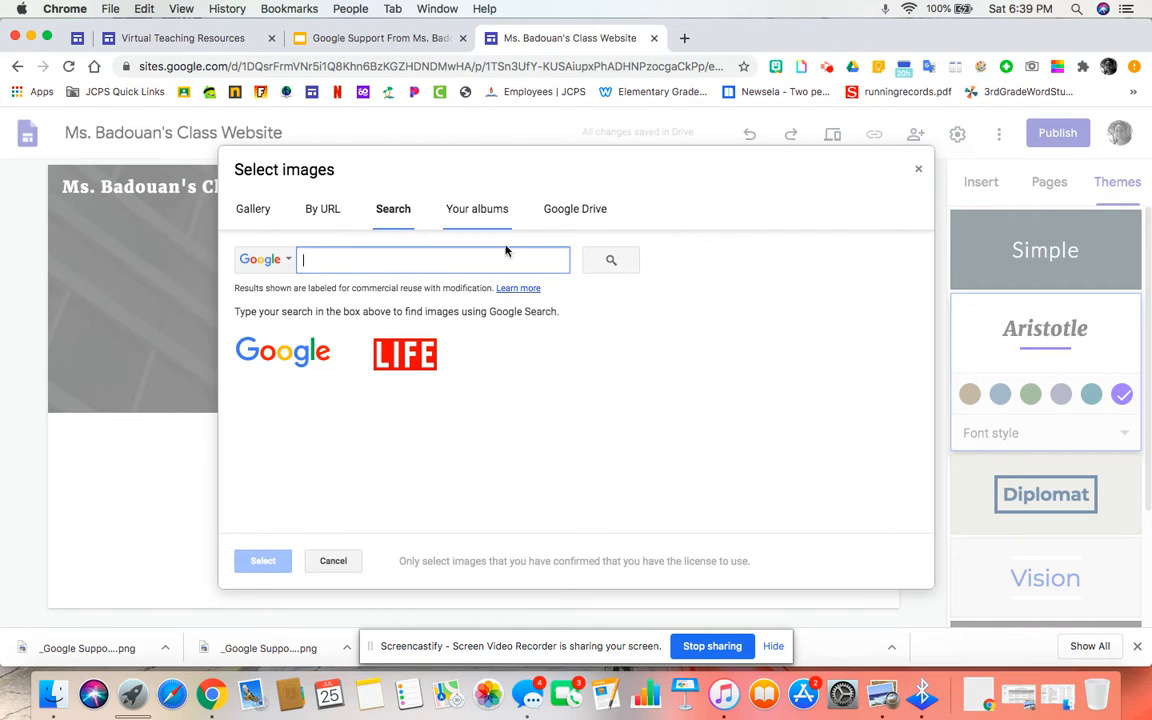
pyautogui.click(335, 561)
# Step: Upload the first Google Support PNG from the Downloads folder as the header image
pyautogui.click(148, 389)
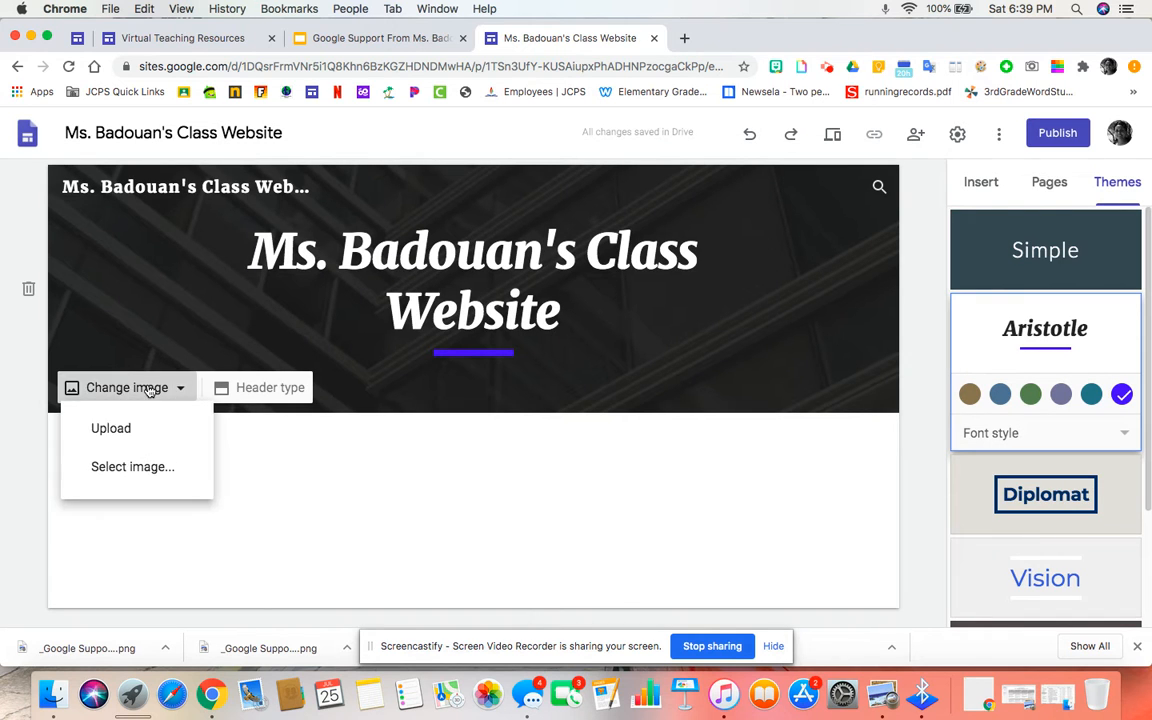
pyautogui.click(142, 430)
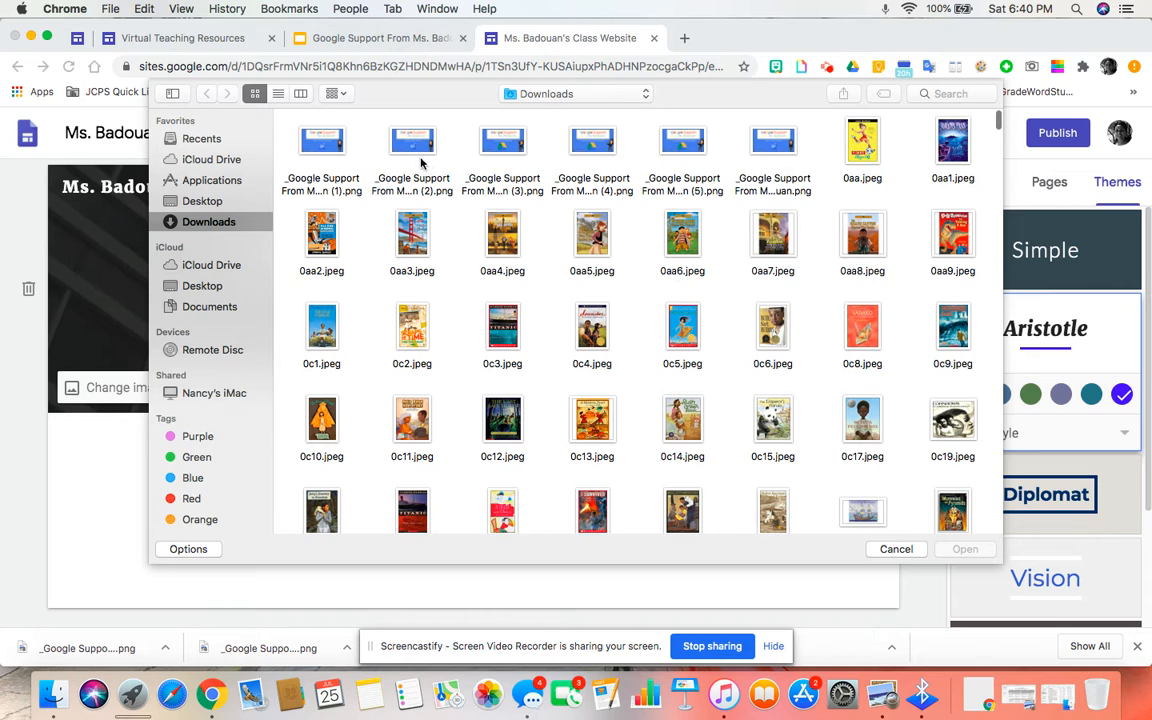
pyautogui.click(323, 141)
pyautogui.click(962, 549)
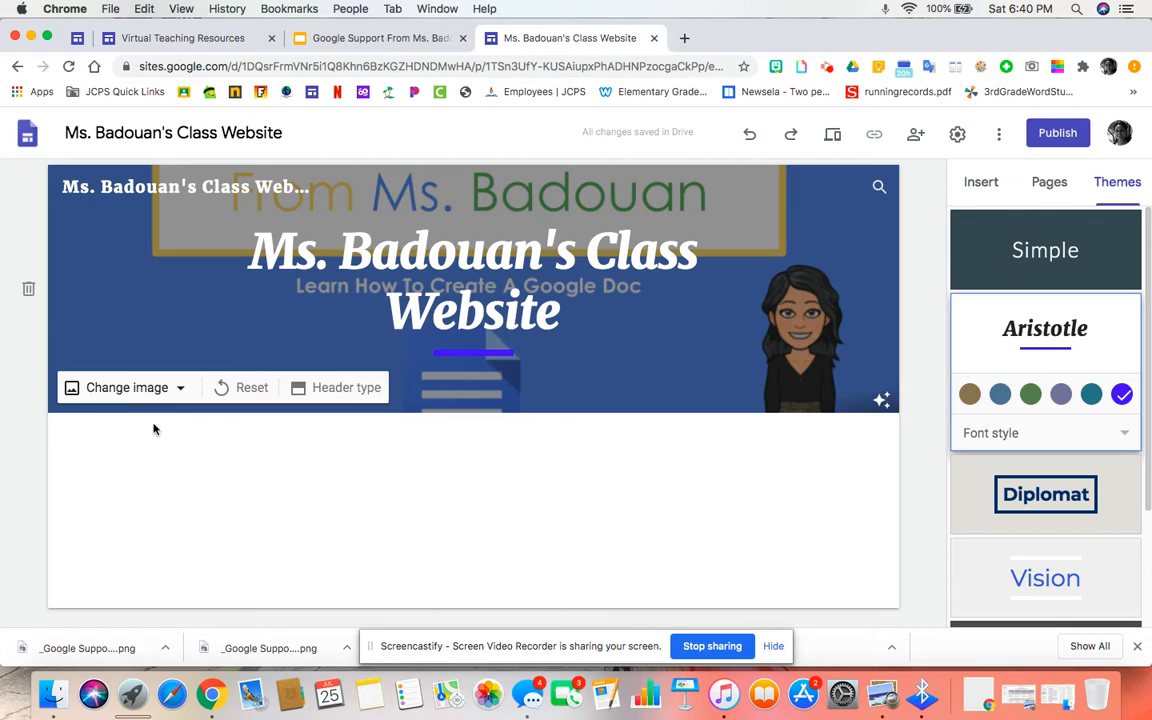
# Step: Replace the header image with the turquoise ocean waves picture from the gallery and turn off its readability adjustment
pyautogui.click(172, 388)
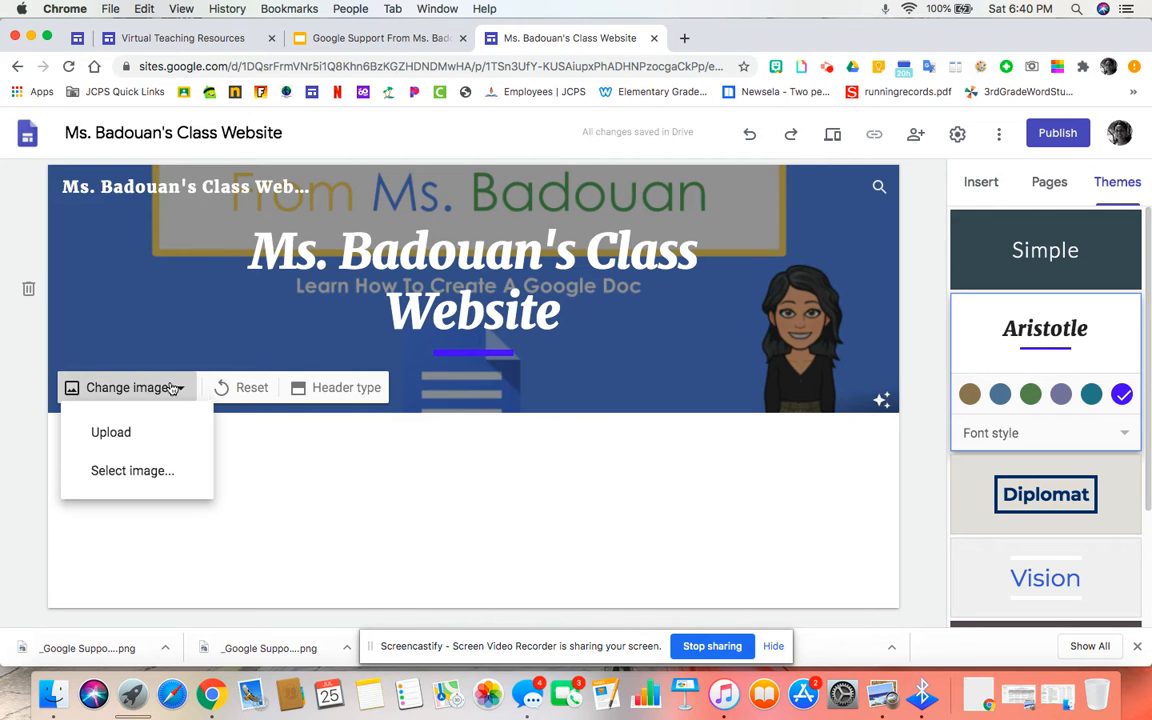
pyautogui.click(176, 476)
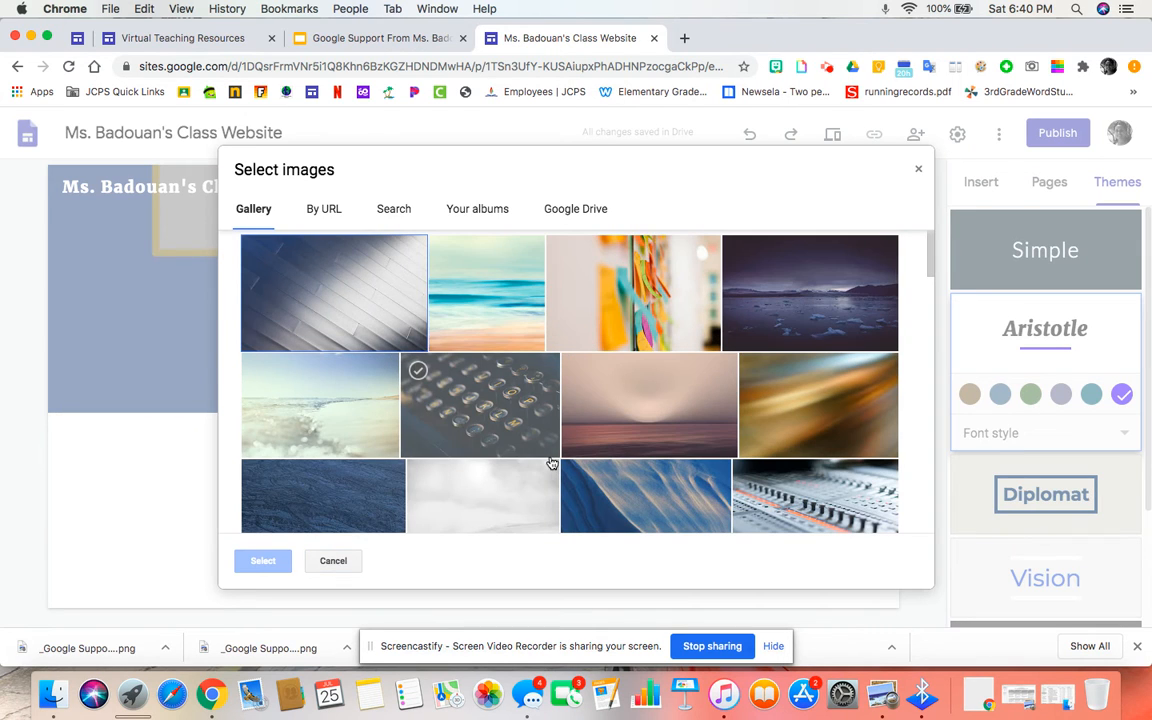
pyautogui.click(471, 310)
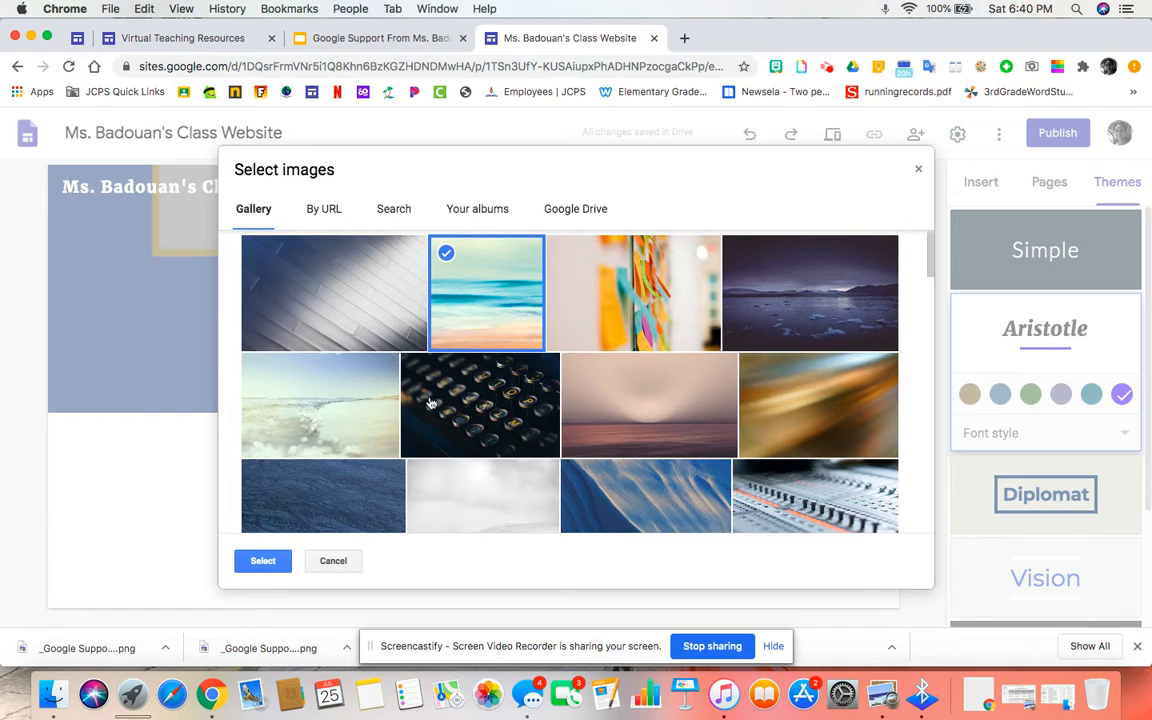
pyautogui.click(263, 560)
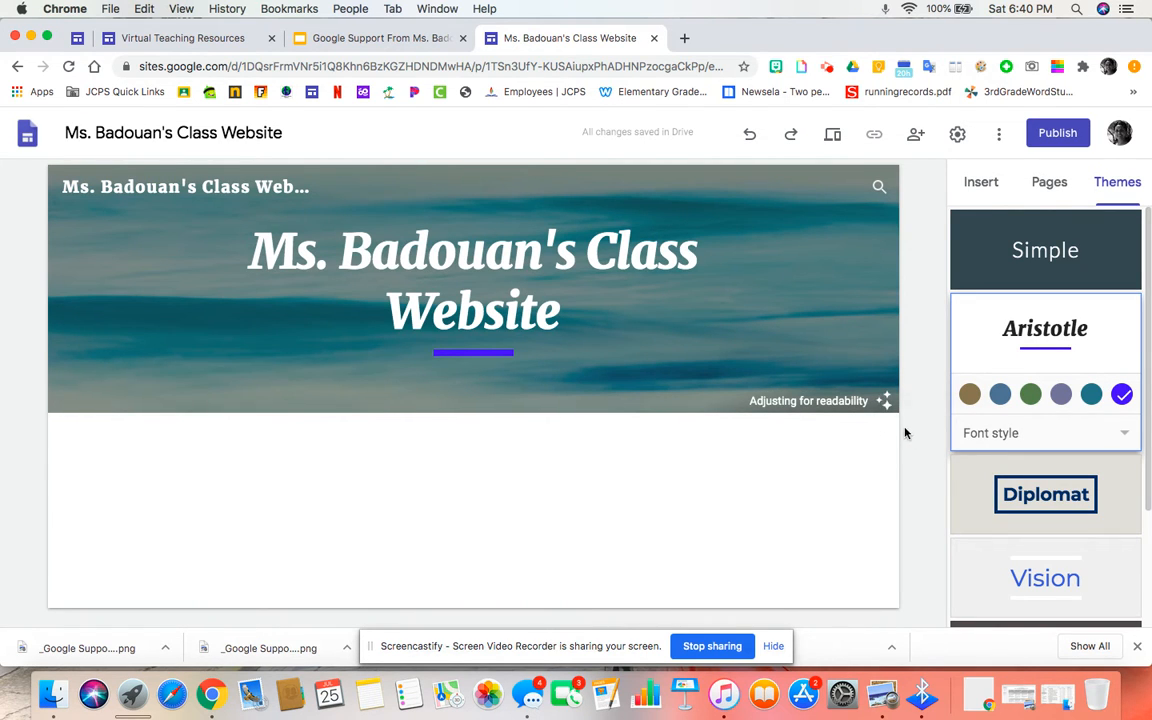
pyautogui.moveTo(816, 413)
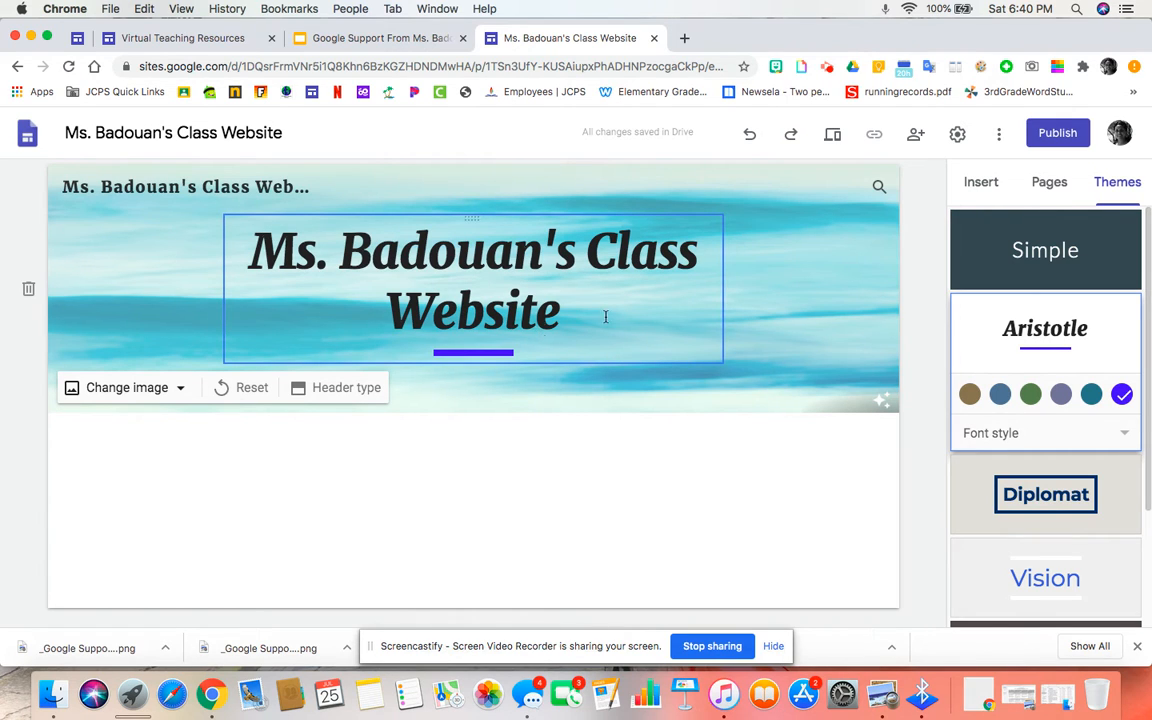
pyautogui.click(882, 402)
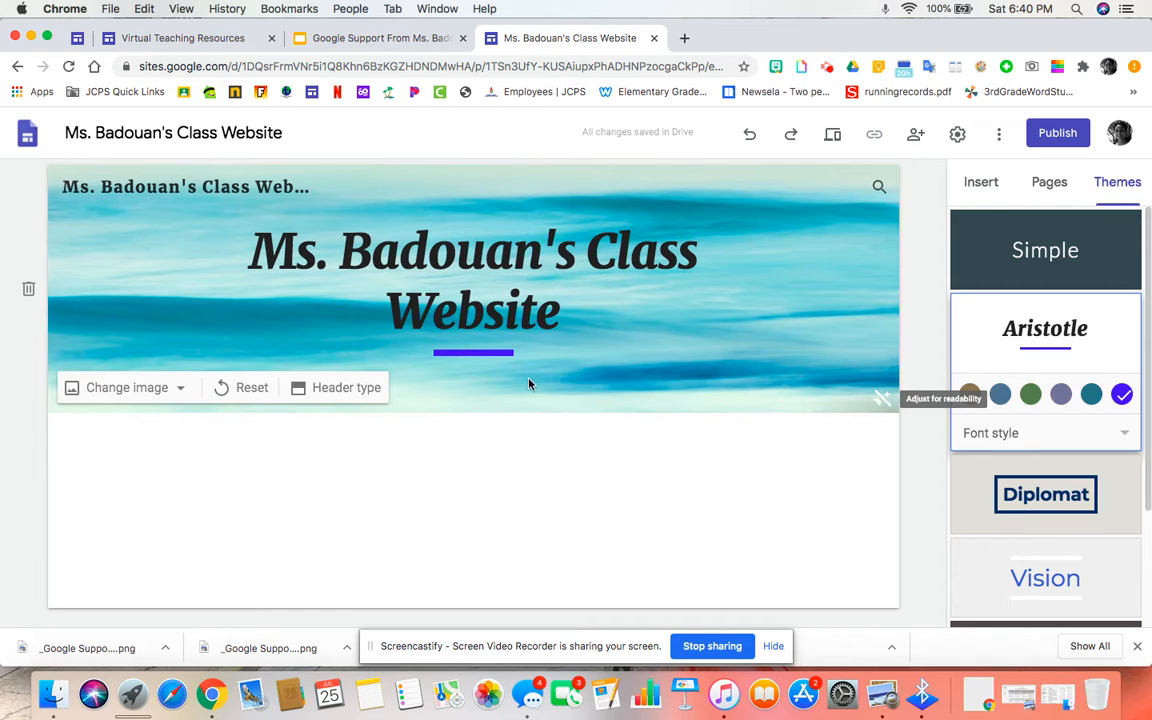
# Step: Insert a text box below the header reading "Welcome to our class website!!"
pyautogui.click(981, 184)
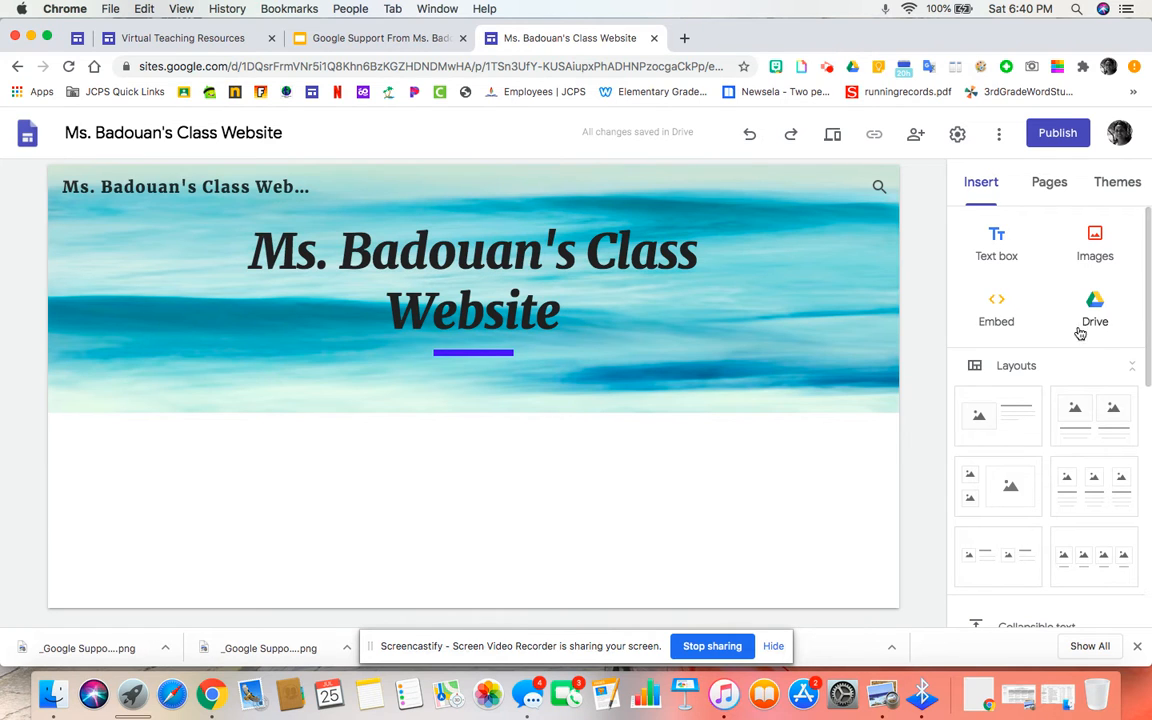
pyautogui.click(998, 240)
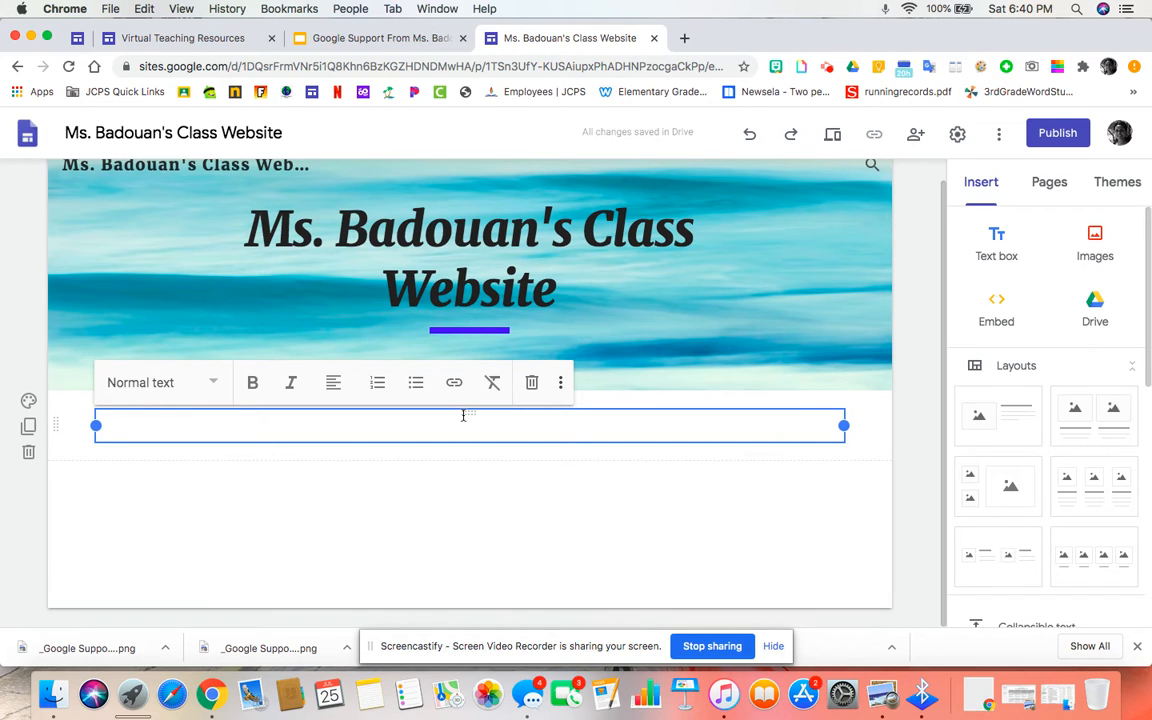
pyautogui.write('Welcome to our class webs')
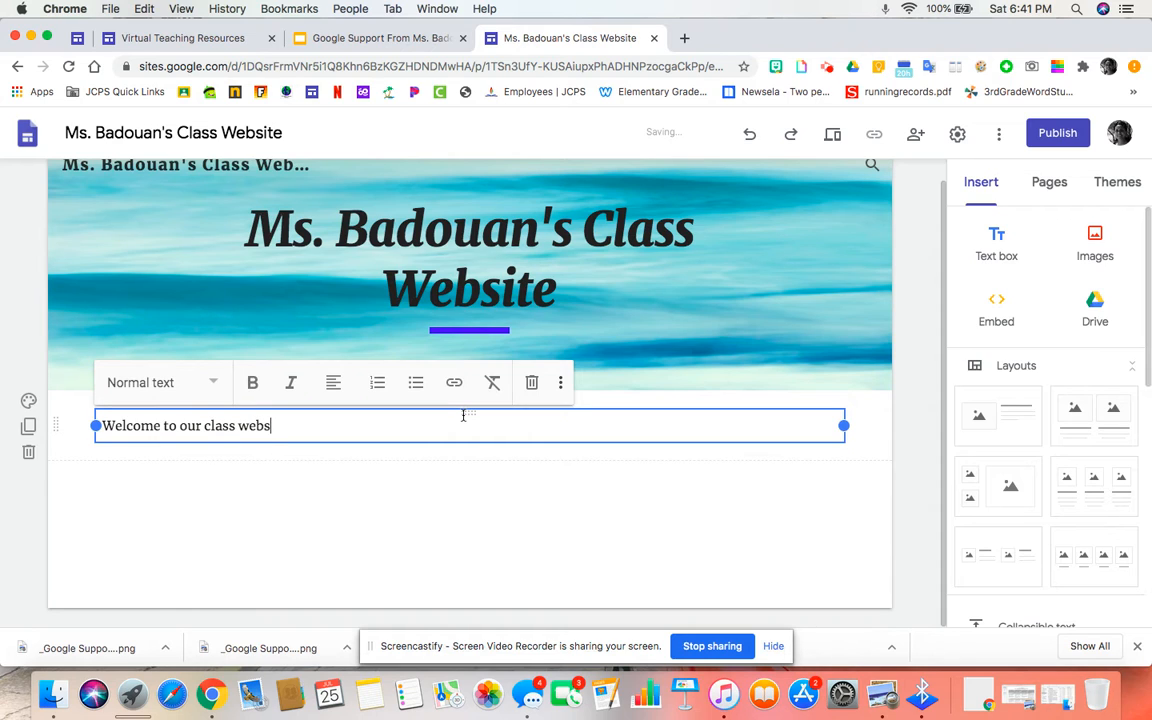
pyautogui.press('BackSpace')
pyautogui.press('BackSpace')
pyautogui.press('BackSpace')
pyautogui.write('ite!!')
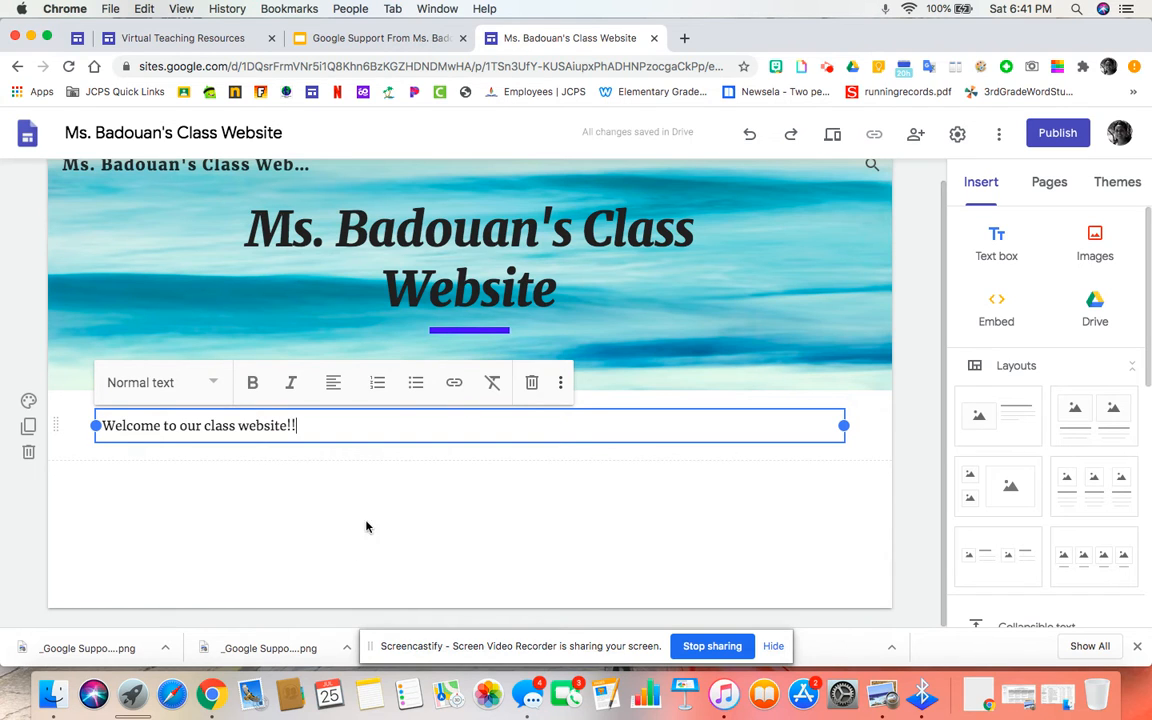
pyautogui.click(285, 507)
# Step: Make the welcome line bold and centre it in its text box
pyautogui.click(98, 421)
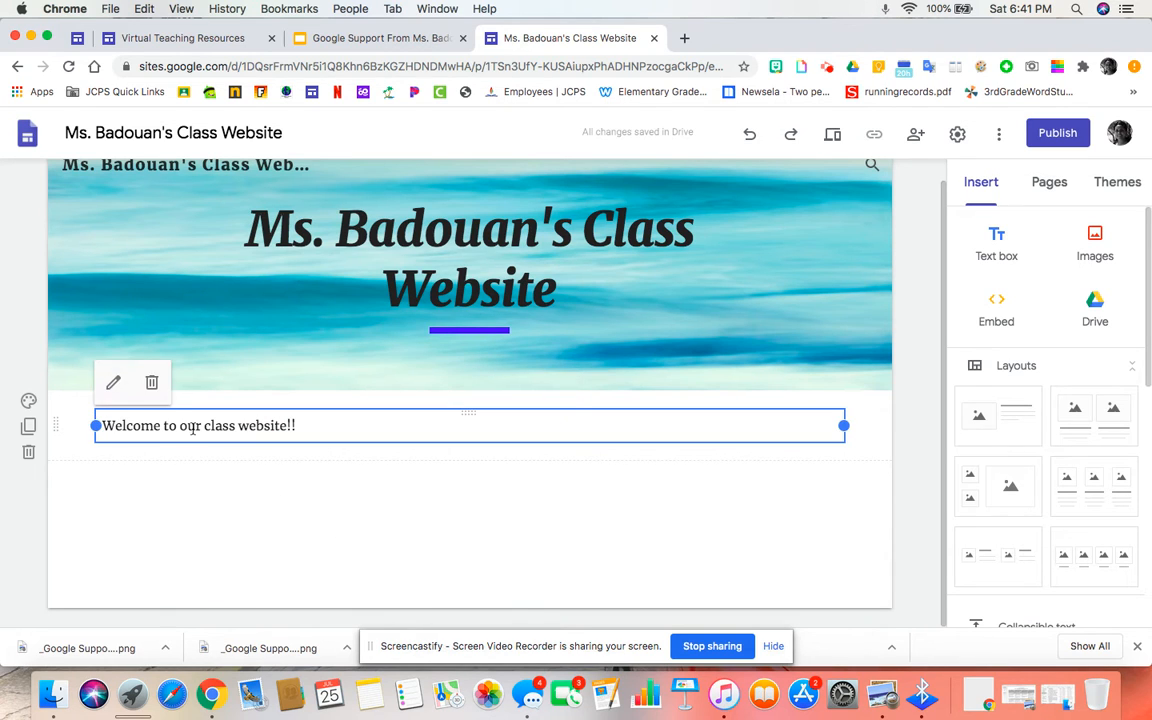
pyautogui.click(196, 425)
pyautogui.click(258, 386)
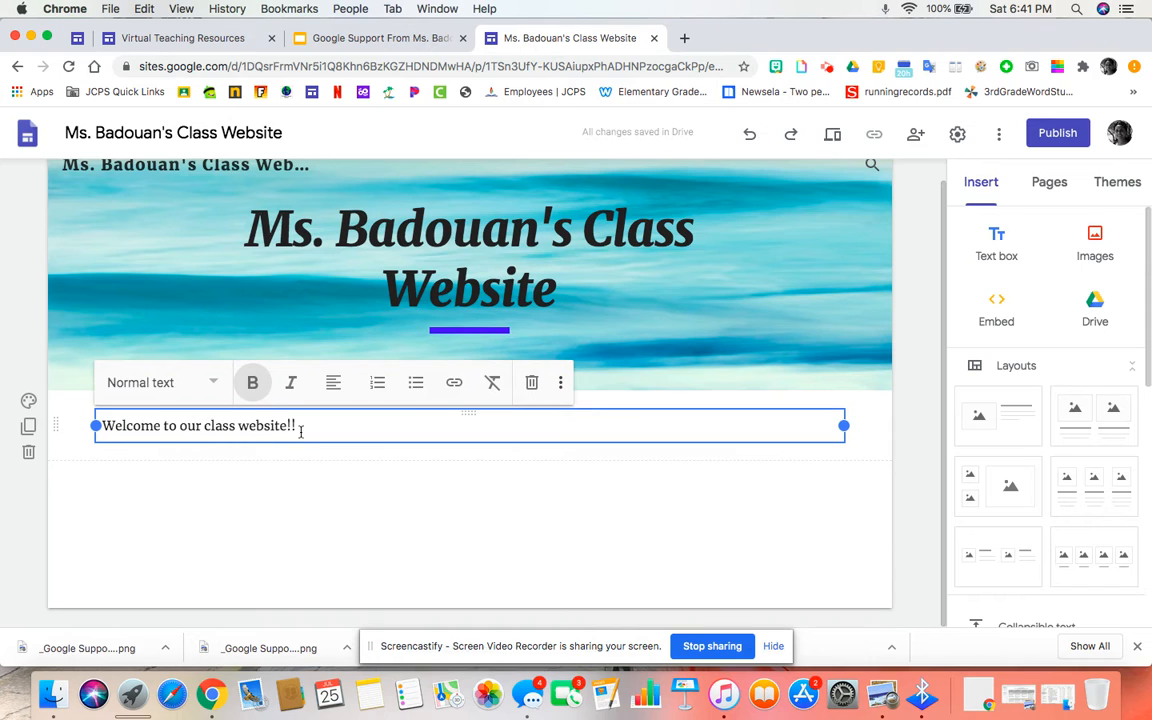
pyautogui.moveTo(291, 425); pyautogui.dragTo(38, 400)
pyautogui.click(252, 382)
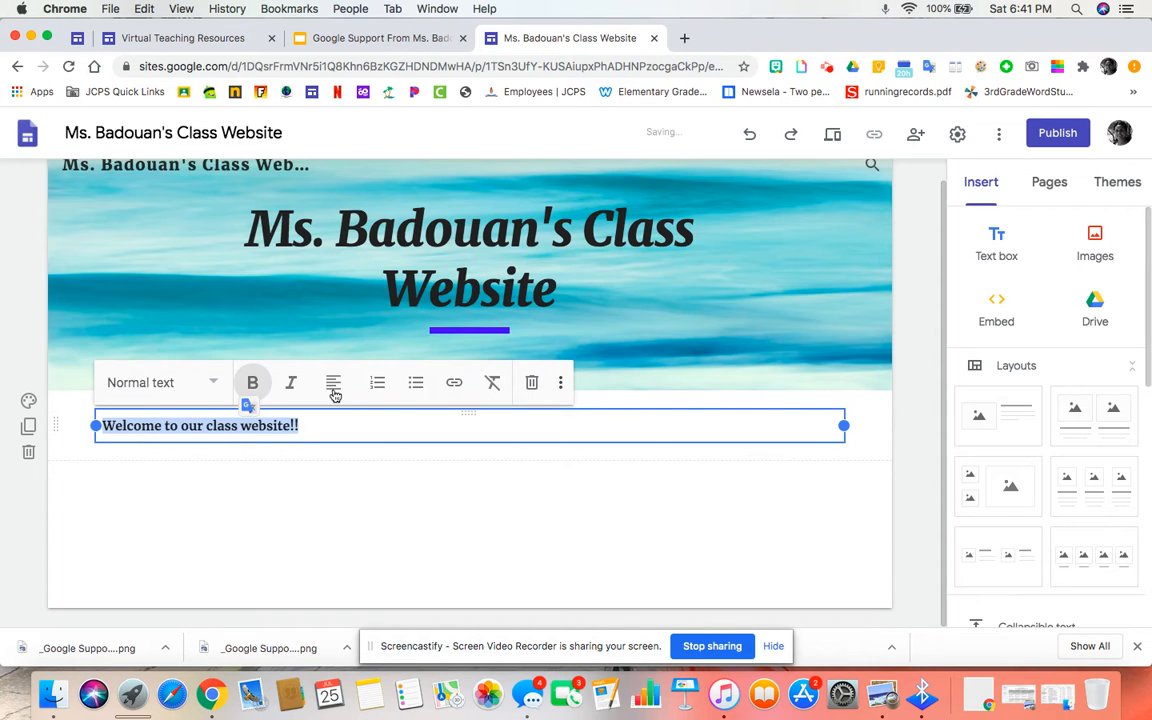
pyautogui.click(334, 384)
pyautogui.click(337, 437)
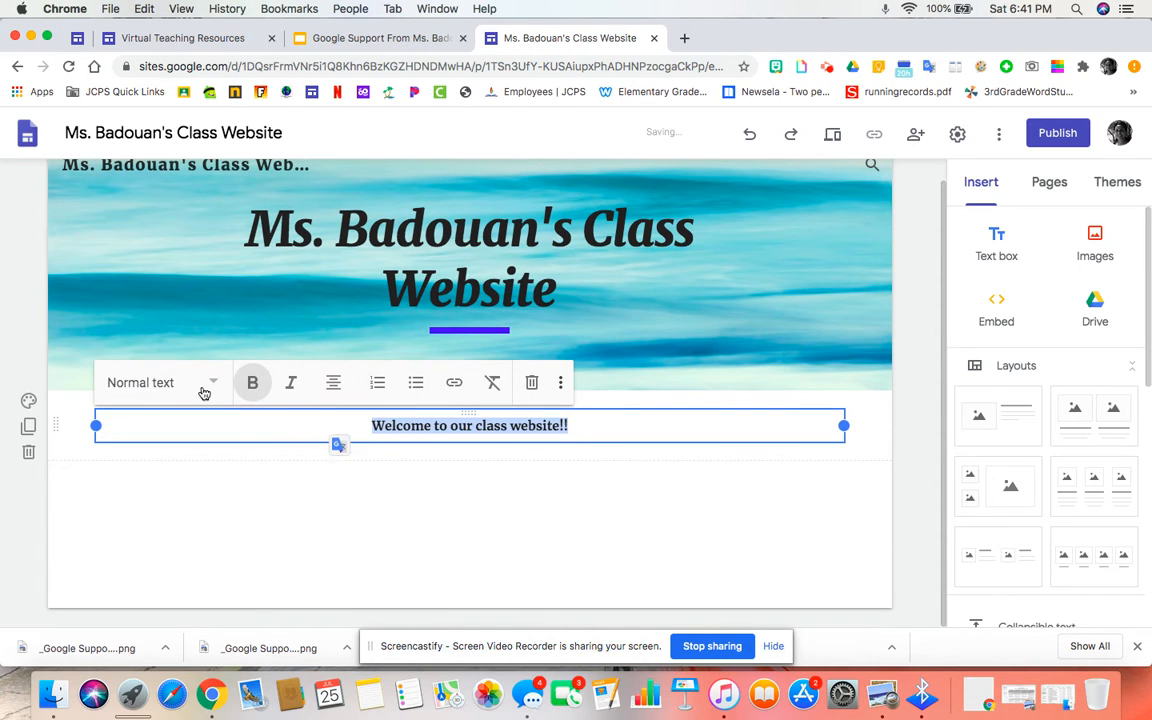
# Step: Try the Title and Heading text styles on the welcome line, and settle on Title
pyautogui.click(203, 391)
pyautogui.click(157, 436)
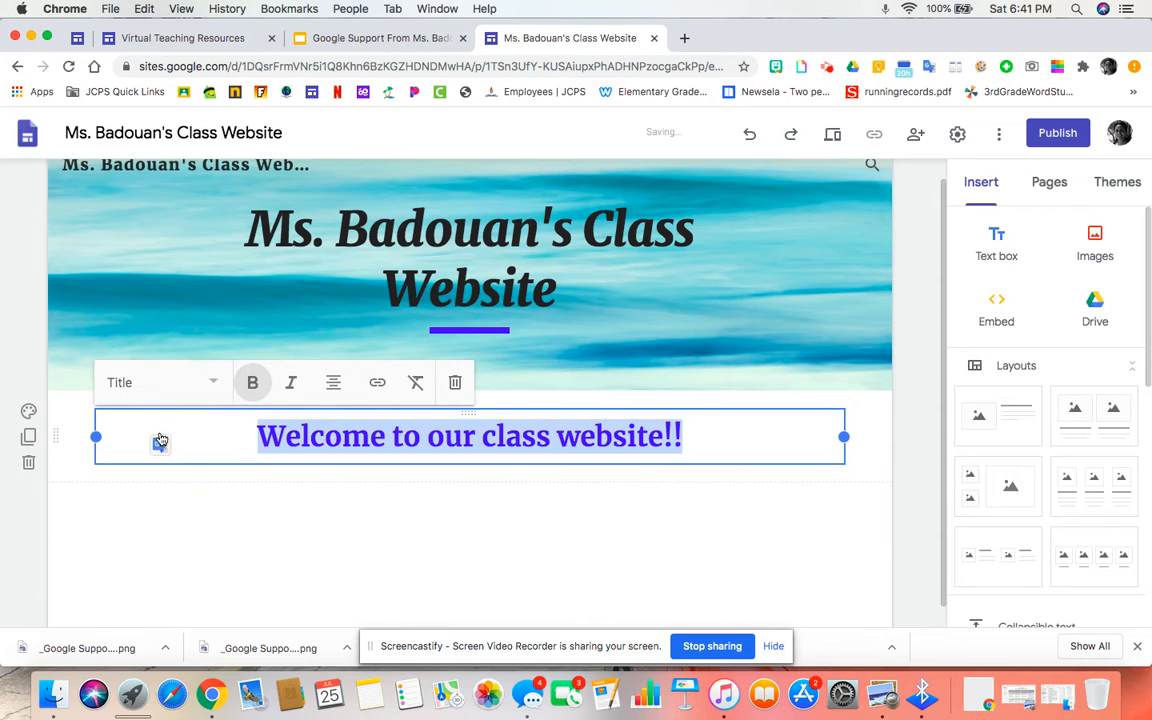
pyautogui.click(184, 389)
pyautogui.click(178, 477)
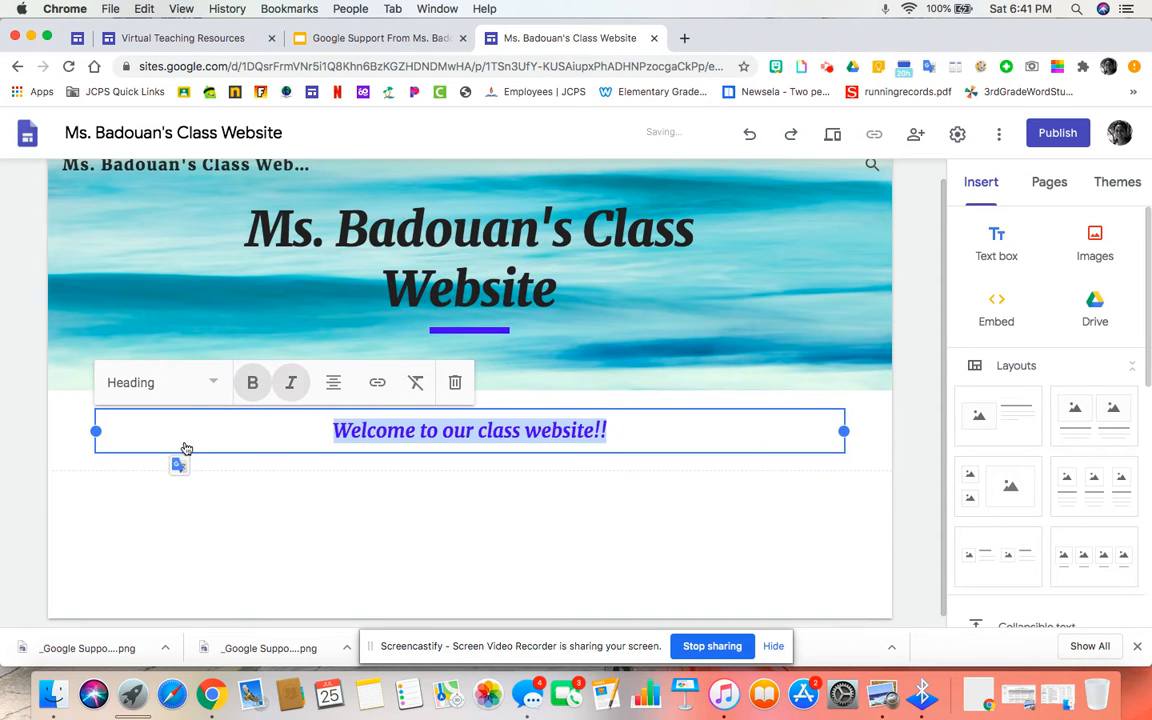
pyautogui.click(200, 388)
pyautogui.click(184, 441)
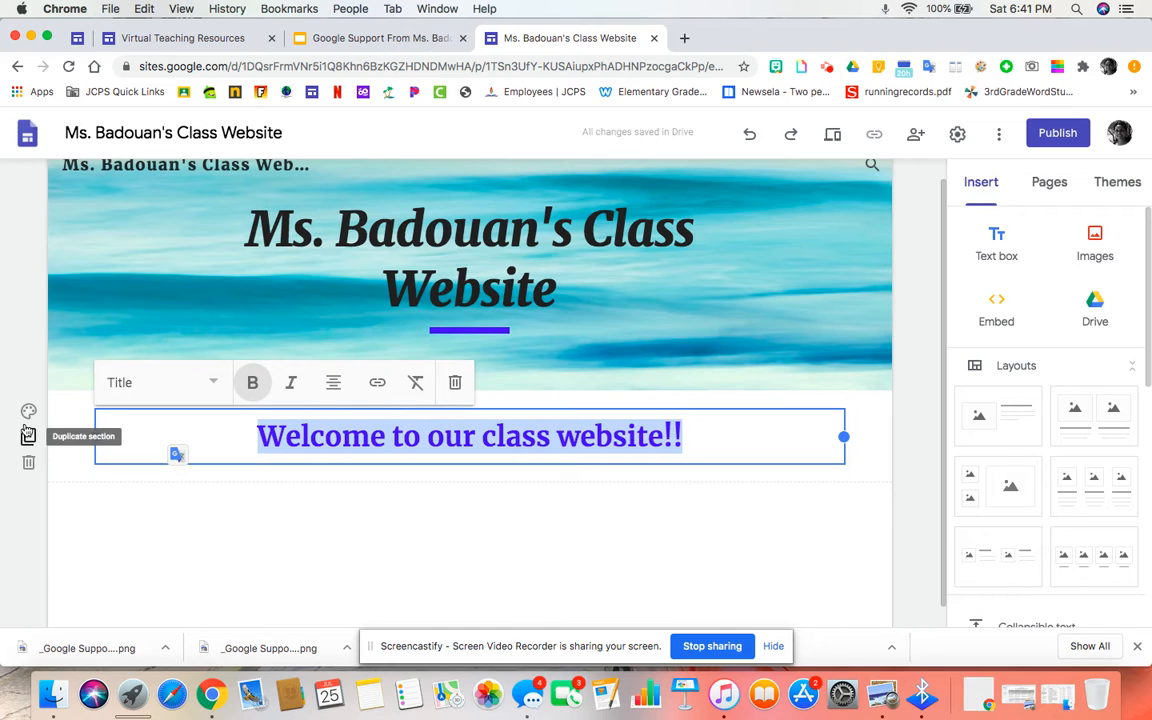
# Step: Duplicate the welcome section and give the upper copy the Emphasis 2 background
pyautogui.click(28, 437)
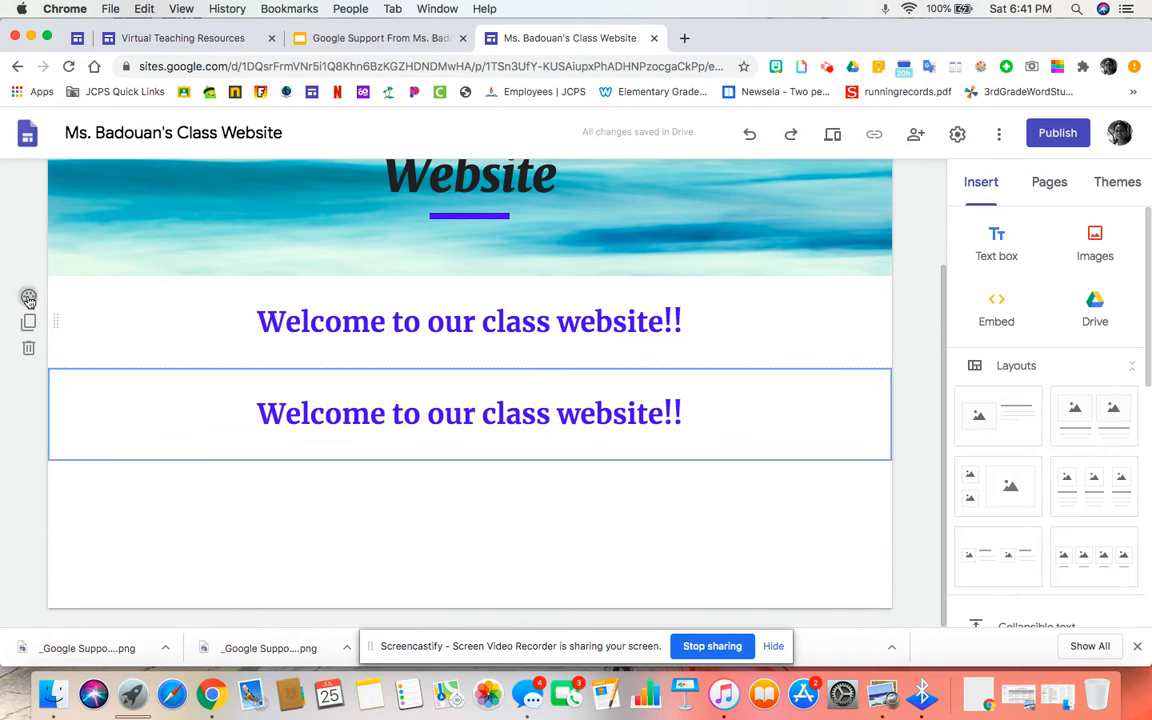
pyautogui.click(29, 298)
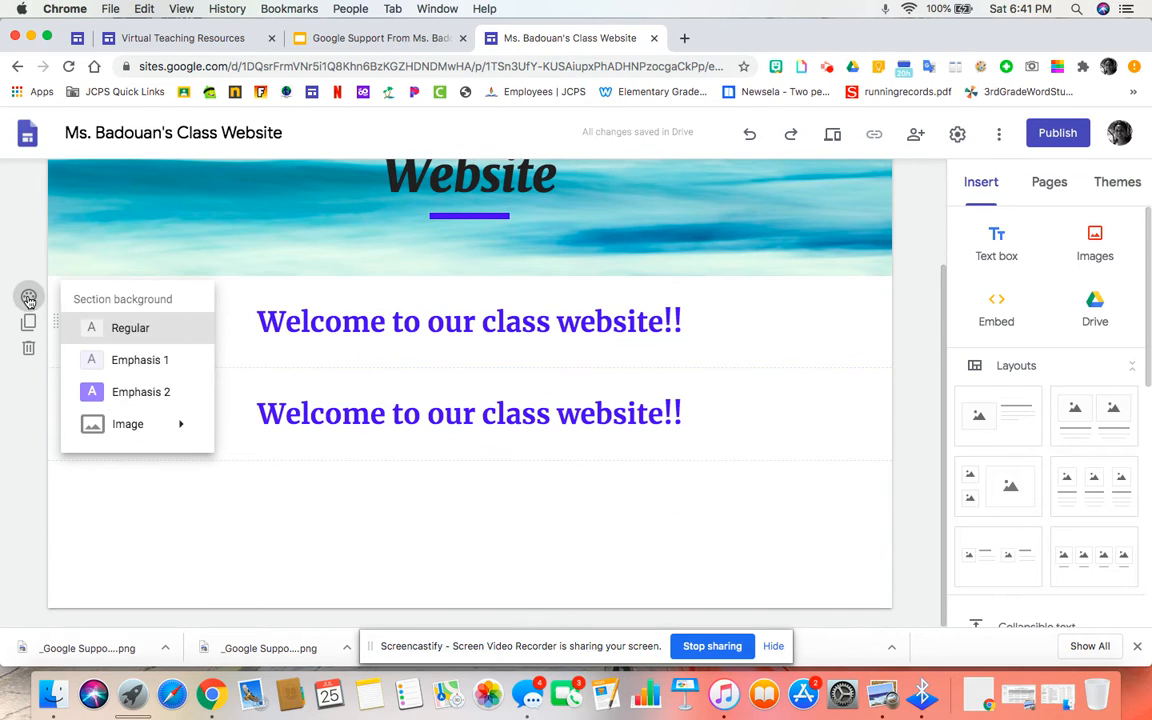
pyautogui.click(142, 392)
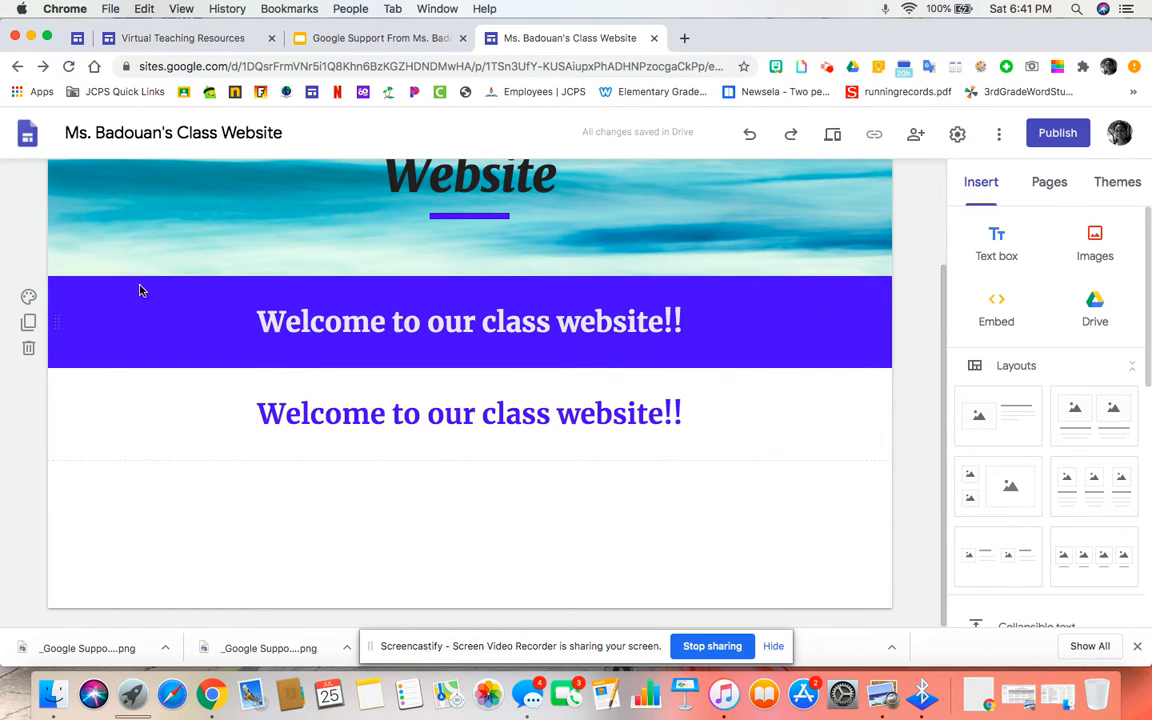
# Step: Set the upper welcome section's background to the gallery image of grey metallic panels
pyautogui.click(30, 299)
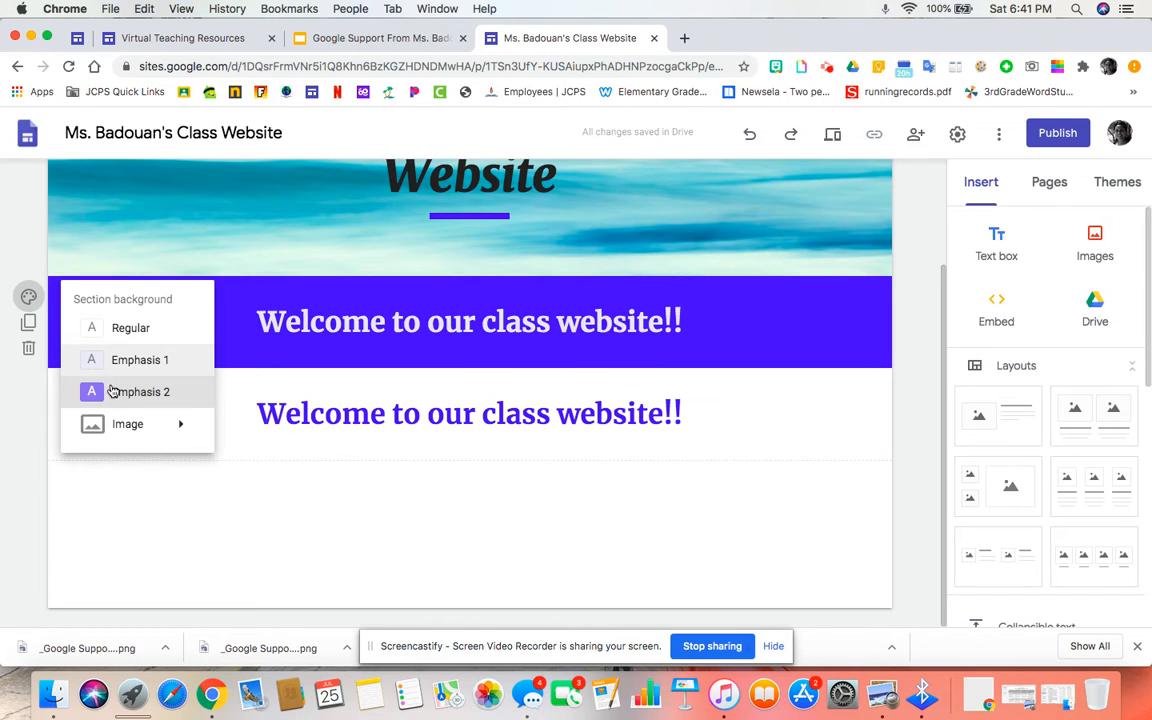
pyautogui.moveTo(134, 429)
pyautogui.click(249, 470)
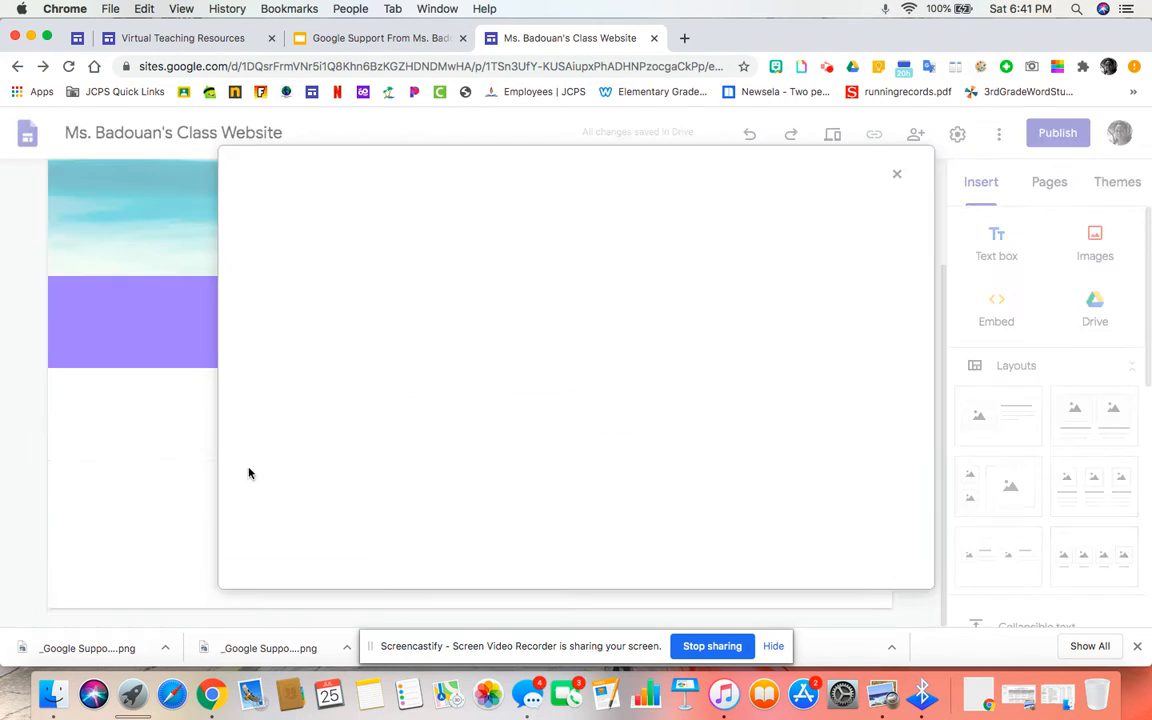
pyautogui.click(340, 320)
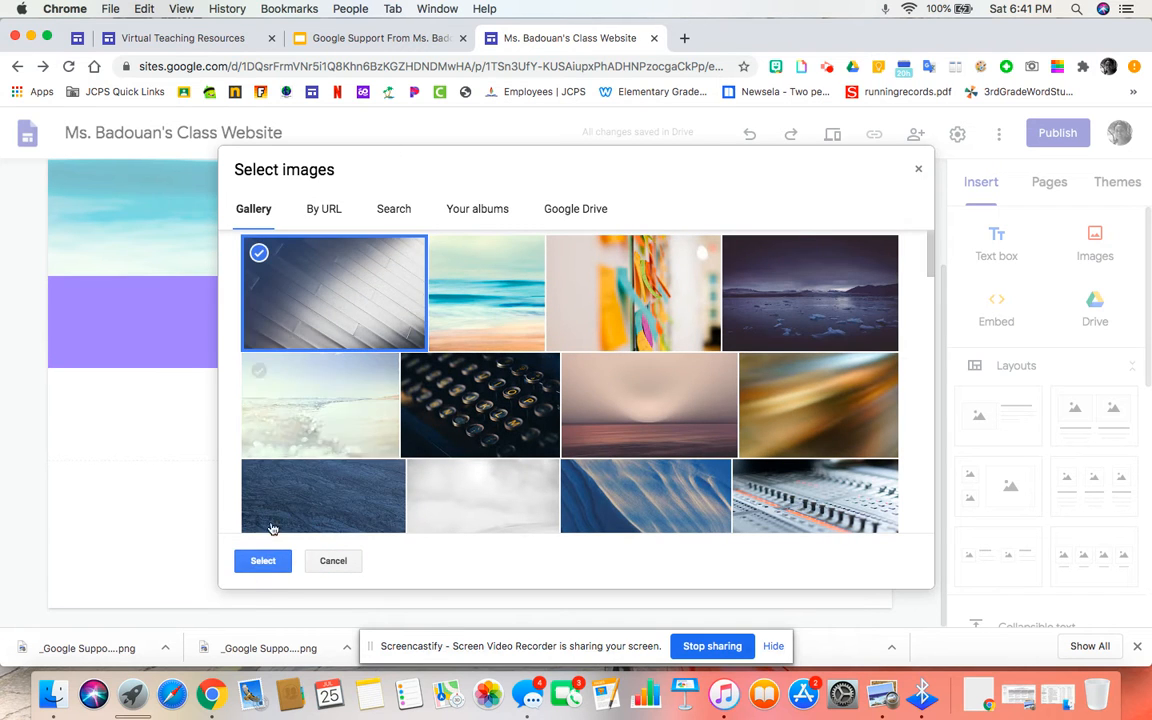
pyautogui.click(252, 561)
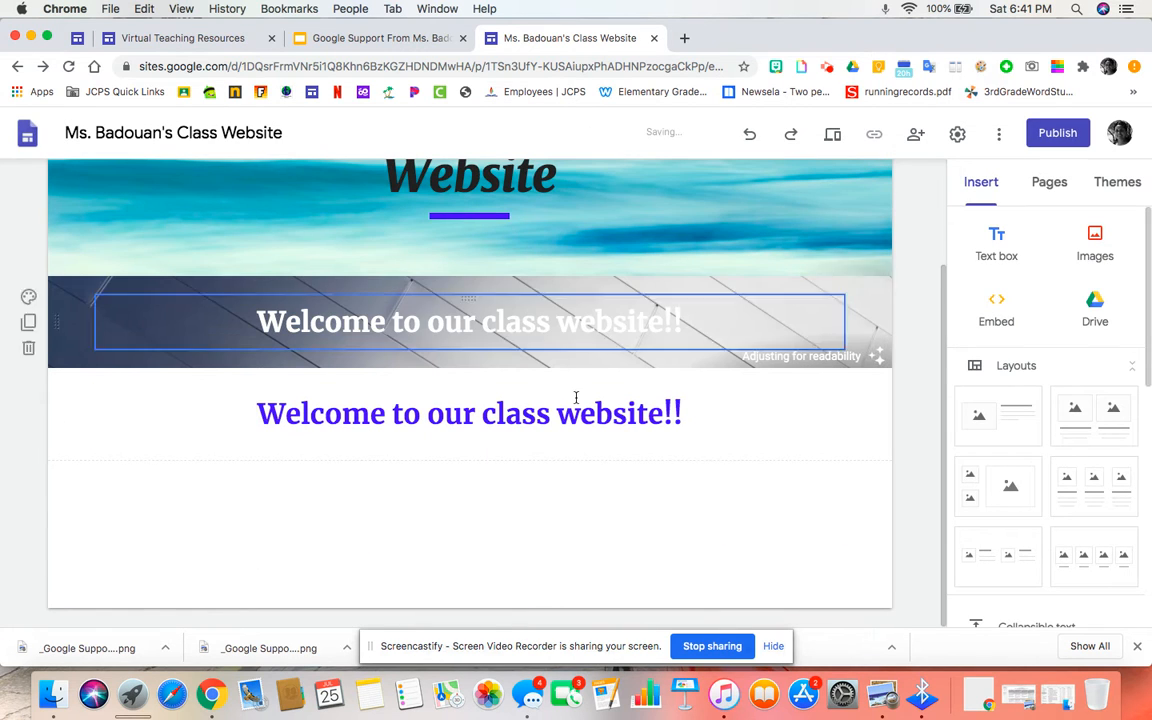
# Step: Delete the lower welcome section with the plain white background
pyautogui.click(576, 398)
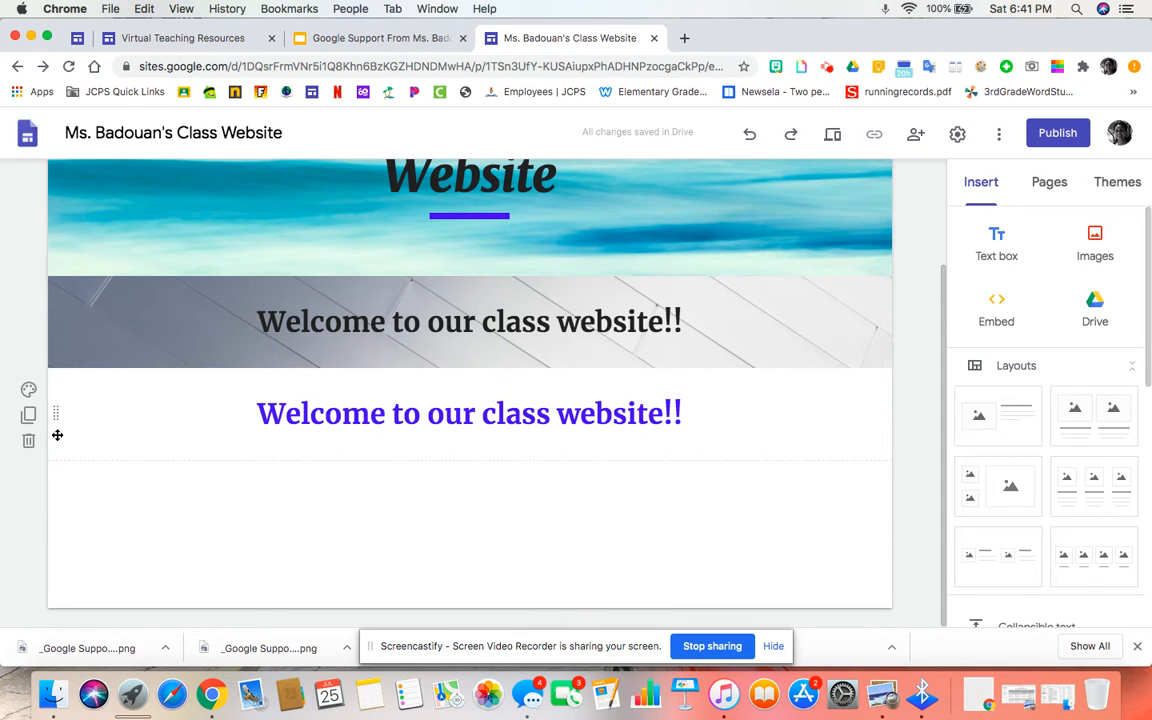
pyautogui.click(110, 409)
pyautogui.click(30, 442)
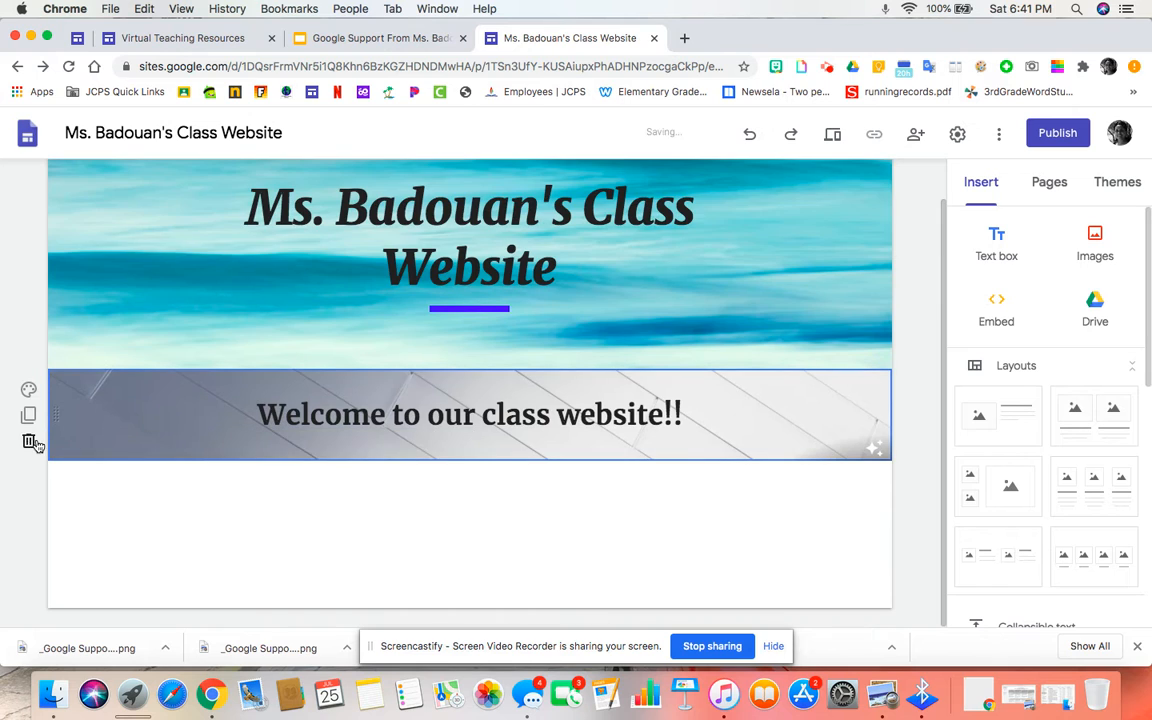
# Step: Upload the Google Support PNG numbered (1) from the Downloads folder as an image below the welcome section
pyautogui.click(1093, 248)
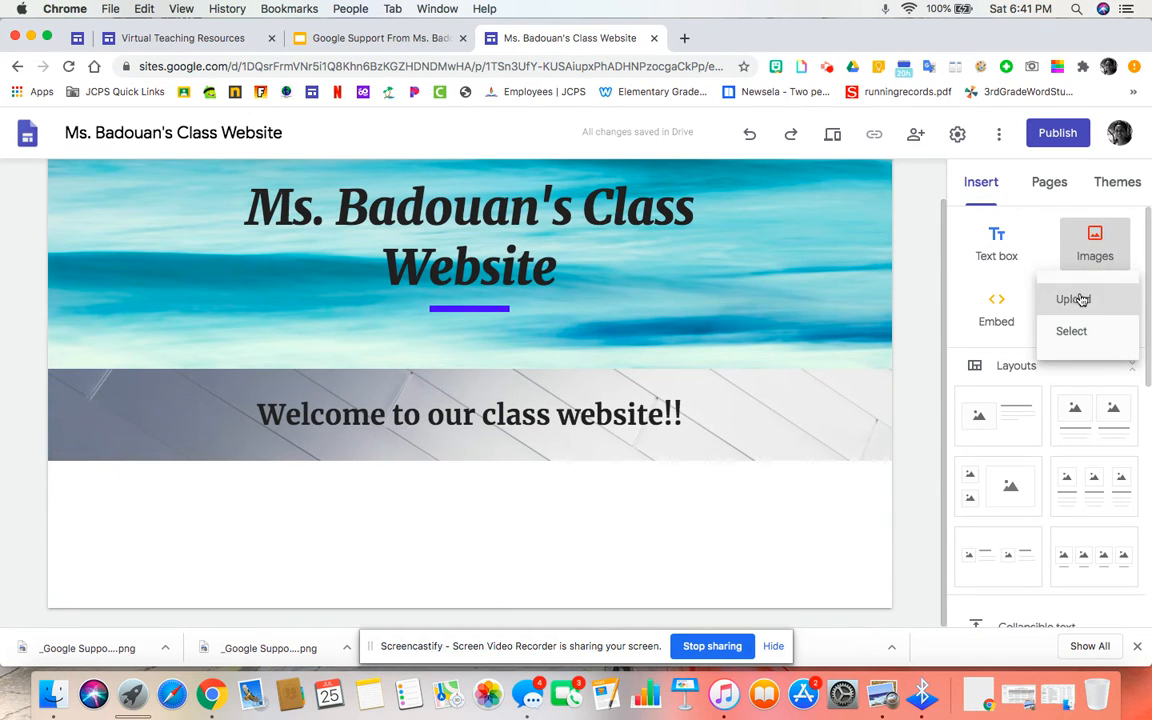
pyautogui.click(1081, 299)
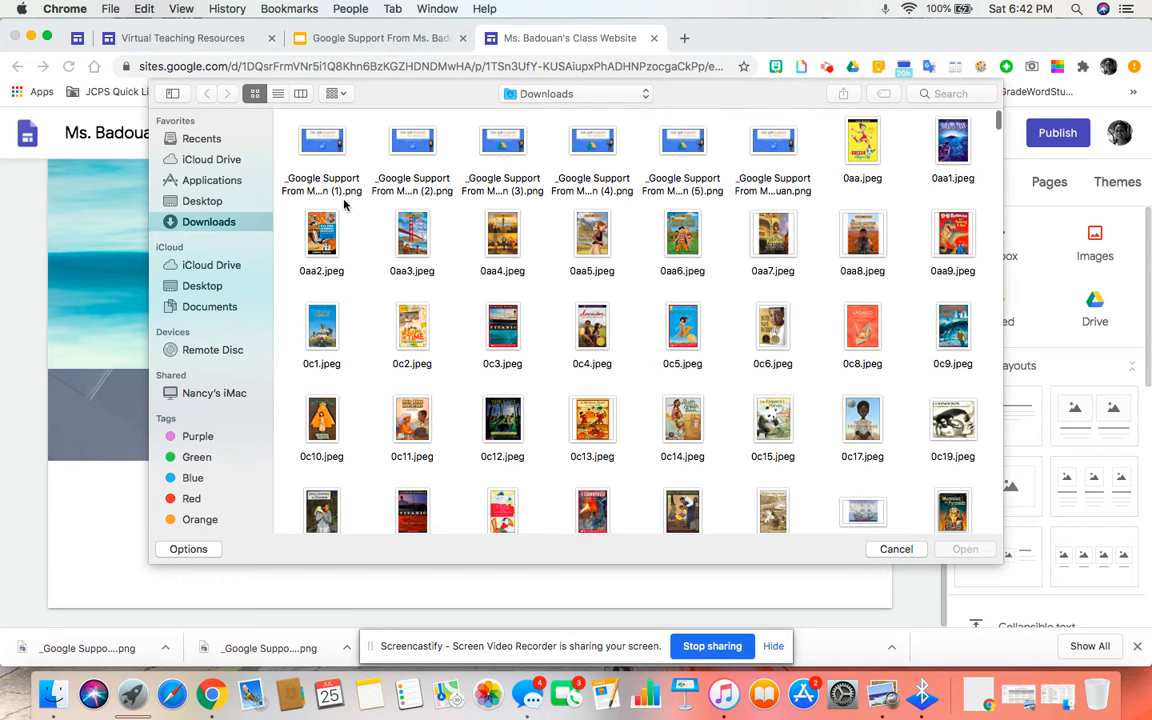
pyautogui.click(323, 142)
pyautogui.click(965, 549)
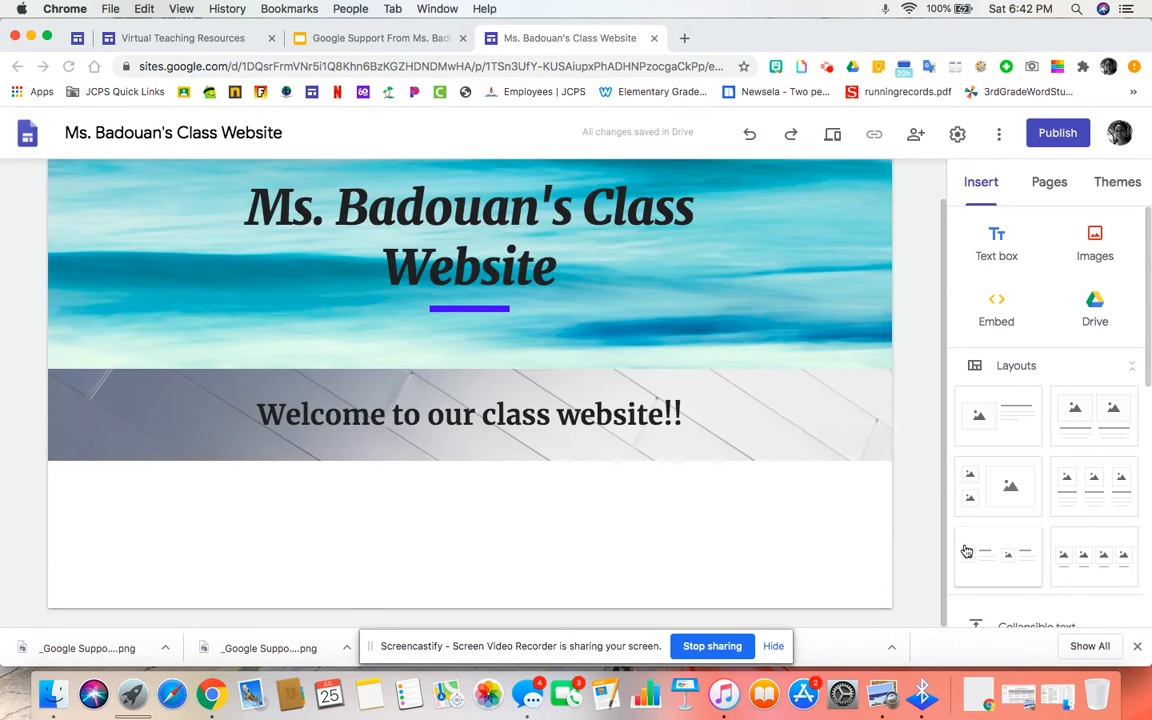
# Step: Search Google images for "GOOGLE DOCS" and insert the picture of the four Google file icons
pyautogui.click(1095, 248)
pyautogui.click(1089, 329)
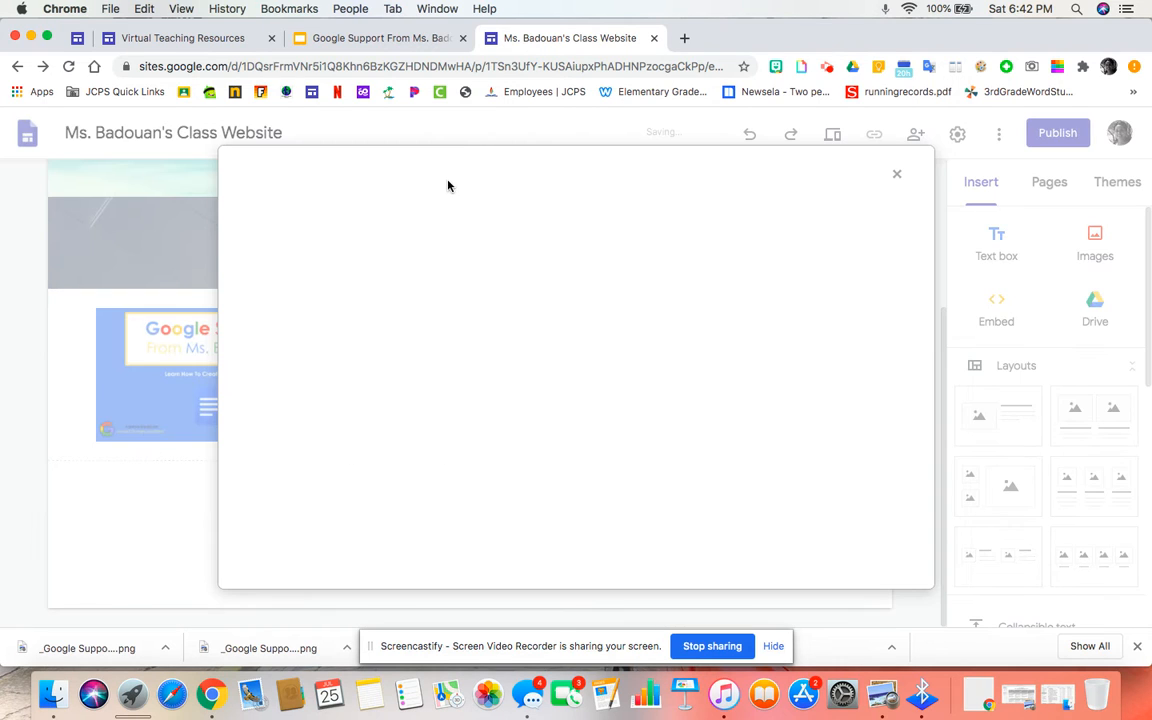
pyautogui.click(405, 226)
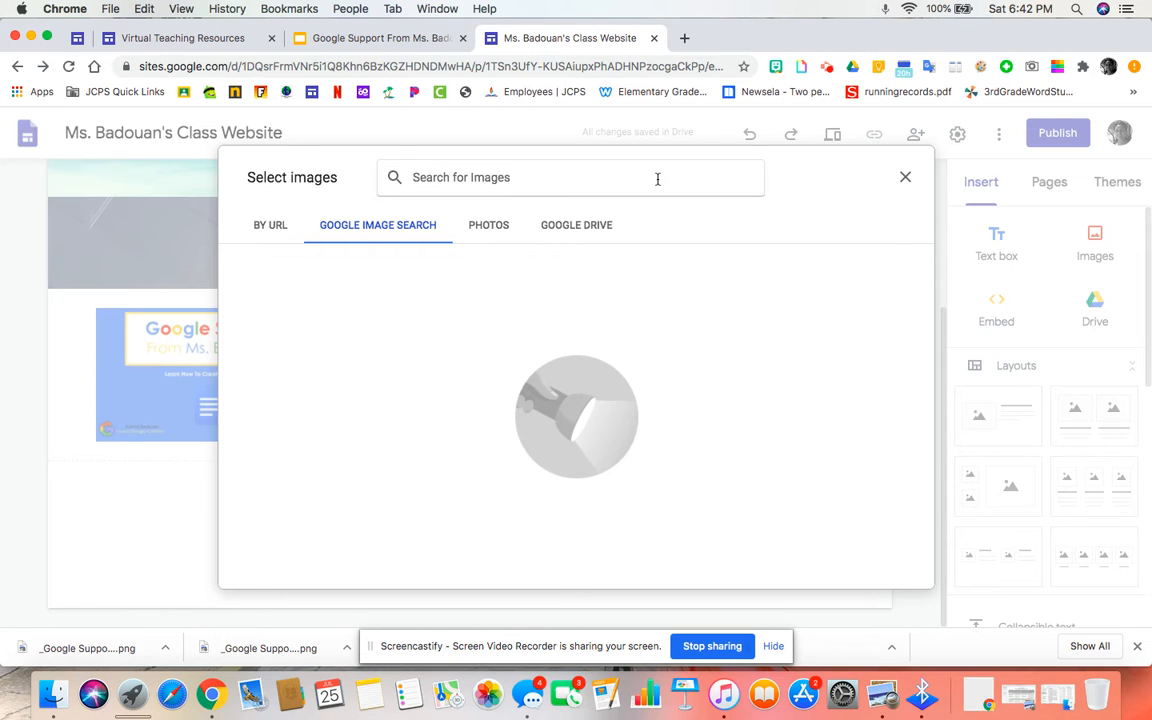
pyautogui.write('GOOGLE')
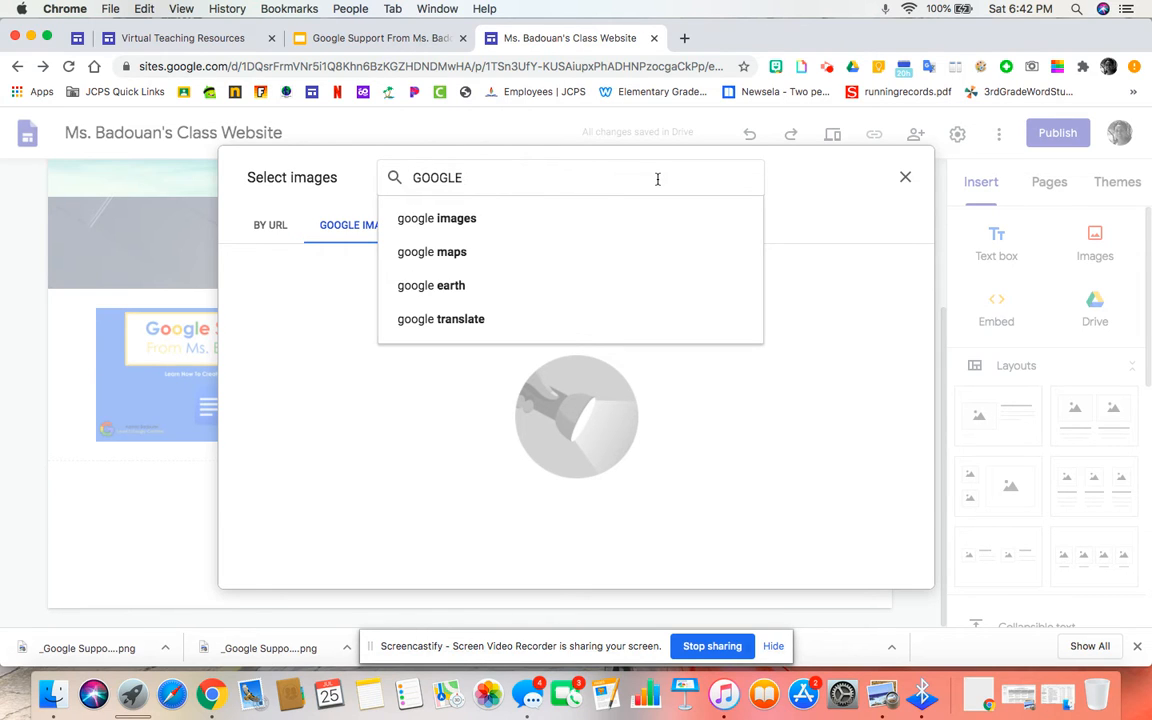
pyautogui.write(' DOCS')
pyautogui.press('Return')
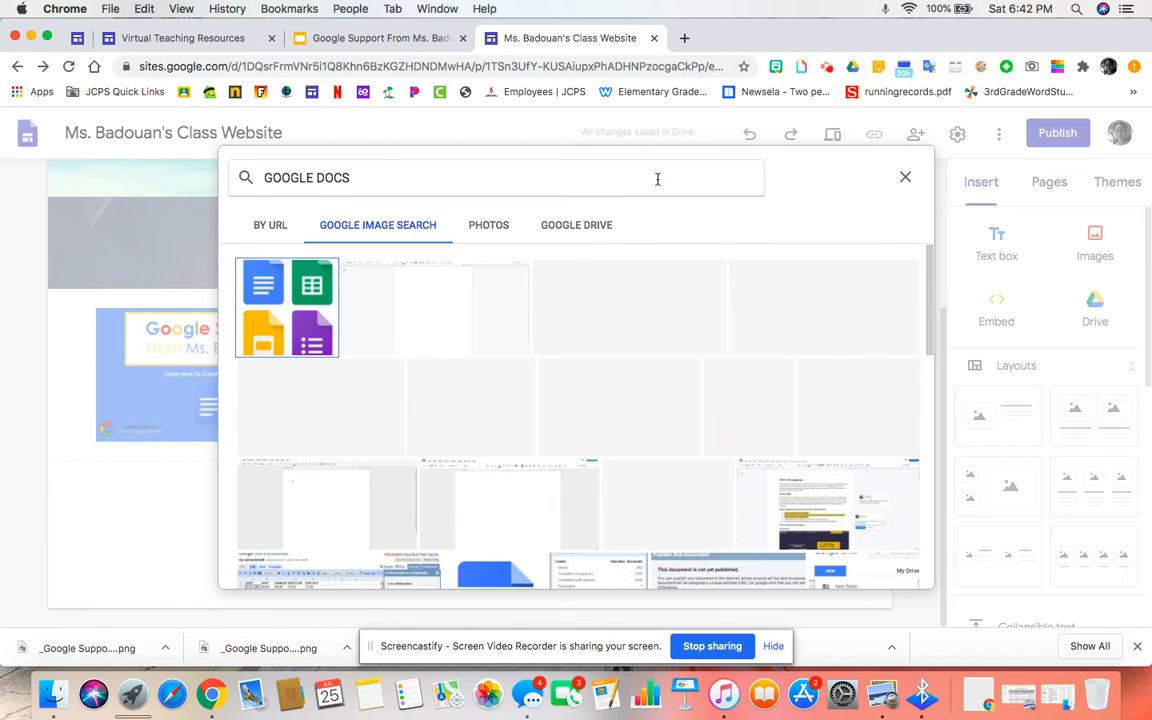
pyautogui.click(258, 310)
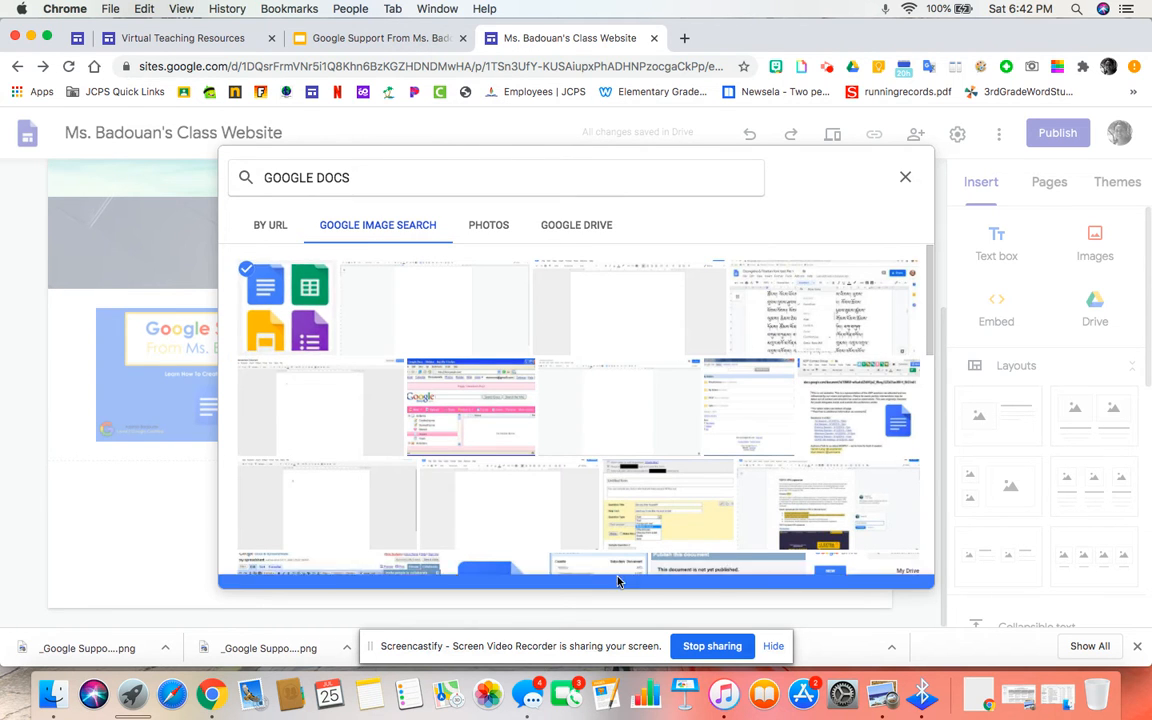
pyautogui.click(893, 568)
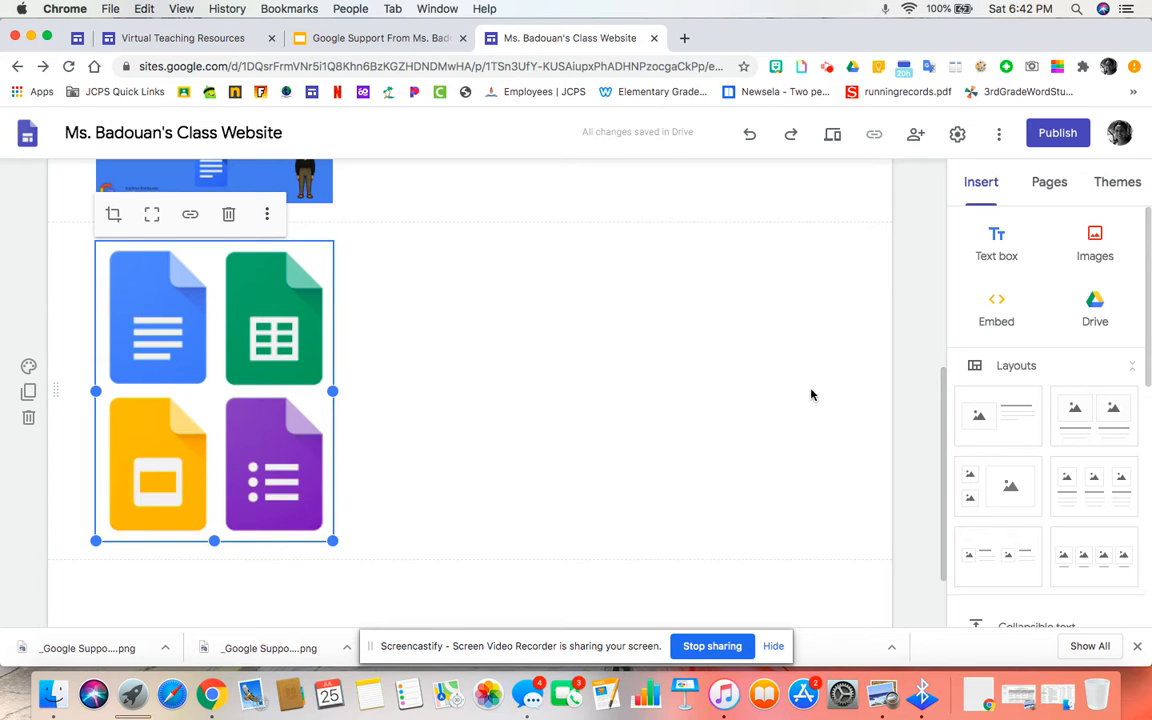
# Step: Place the four-icon image beside the Google Support banner and enlarge the banner to match its height
pyautogui.scroll(3, 809, 388)
pyautogui.moveTo(288, 524); pyautogui.dragTo(463, 301)
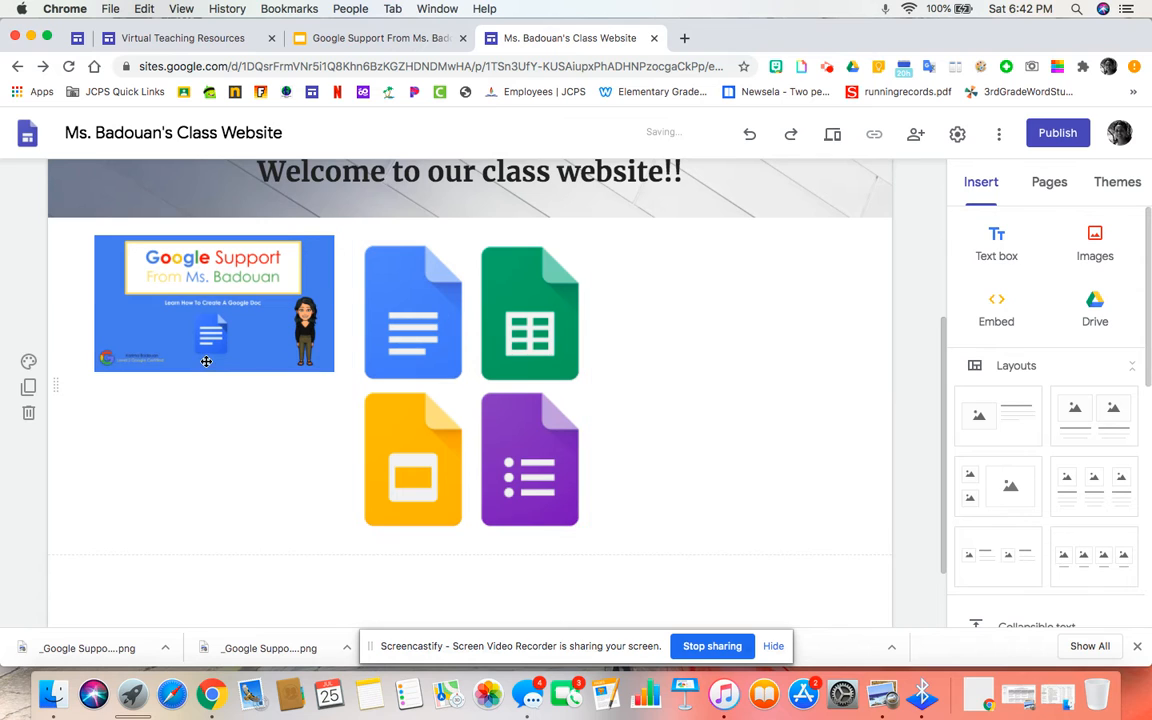
pyautogui.click(188, 328)
pyautogui.moveTo(482, 487); pyautogui.dragTo(480, 440)
pyautogui.click(287, 360)
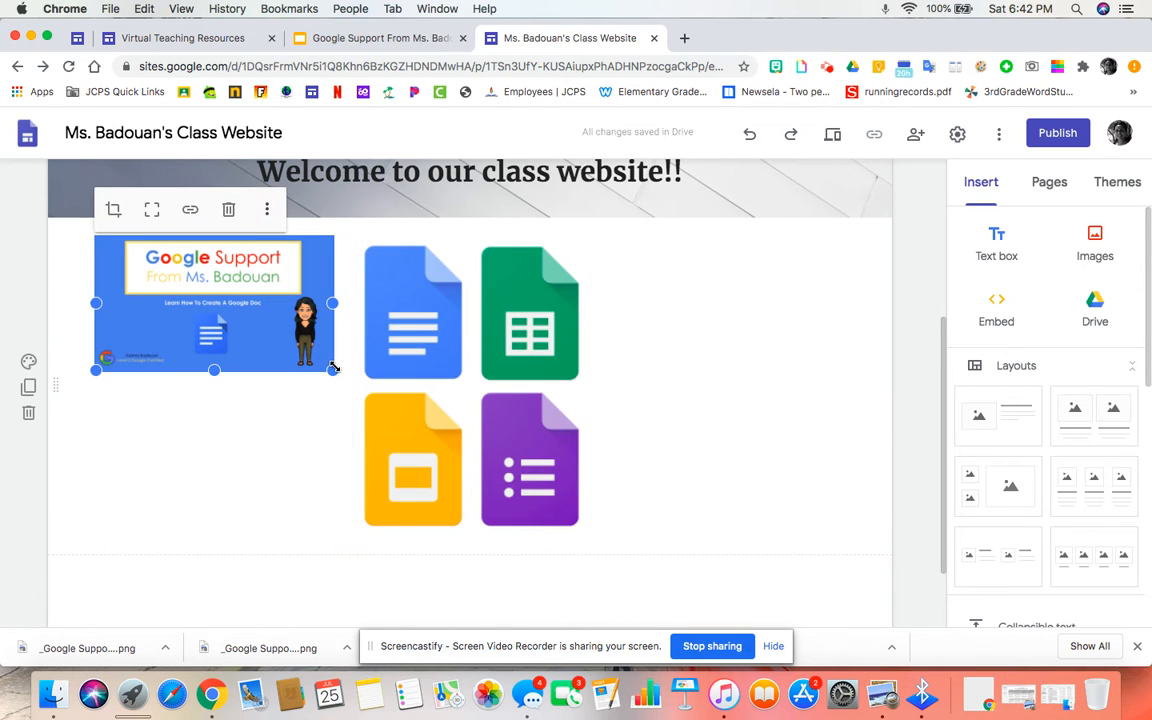
pyautogui.moveTo(332, 370); pyautogui.dragTo(458, 538)
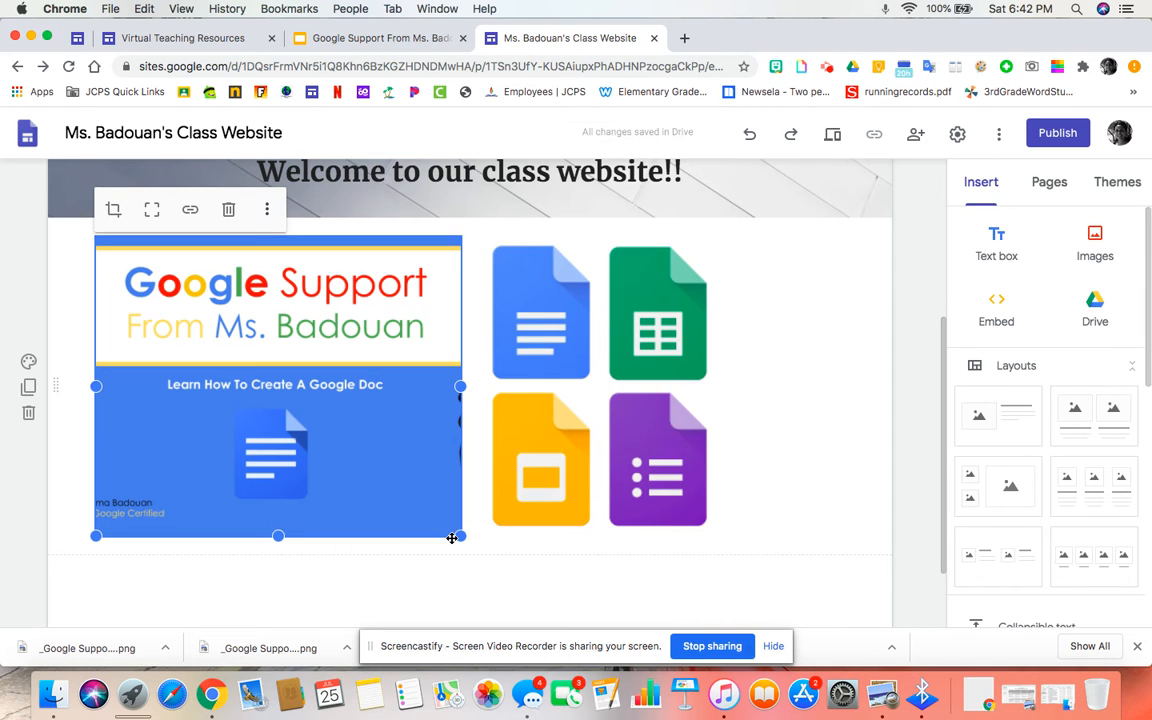
# Step: Move the four-icon image to its own section below and enlarge the Google Support banner across the full content width
pyautogui.moveTo(549, 326); pyautogui.dragTo(512, 566)
pyautogui.click(419, 199)
pyautogui.scroll(3, 493, 262)
pyautogui.moveTo(460, 421); pyautogui.dragTo(865, 418)
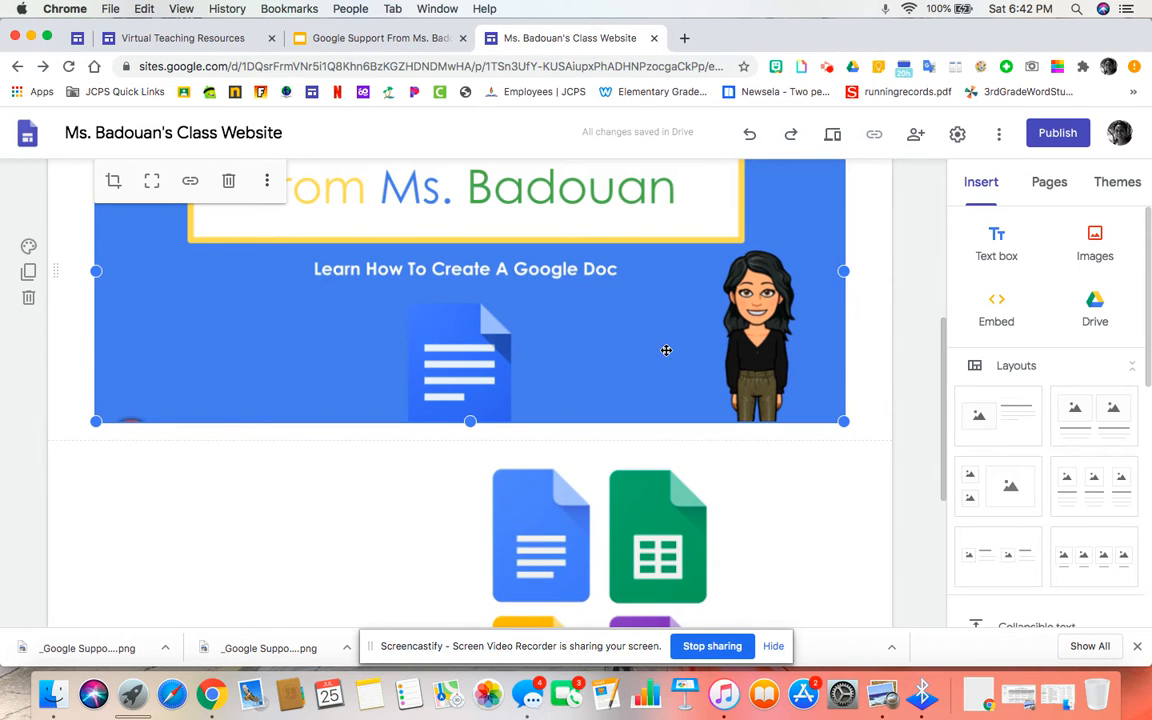
pyautogui.moveTo(469, 420); pyautogui.dragTo(469, 532)
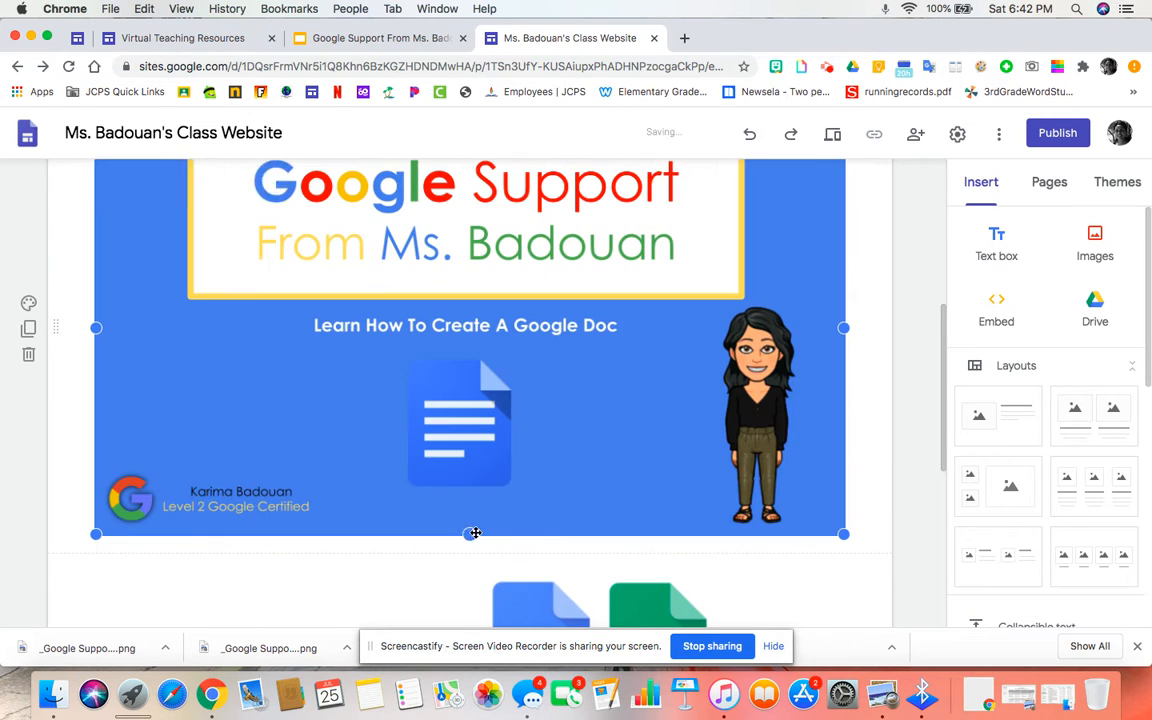
# Step: Shrink the Google Support banner to roughly two-fifths of the content width and uncrop it
pyautogui.scroll(5, 645, 455)
pyautogui.scroll(-5, 645, 453)
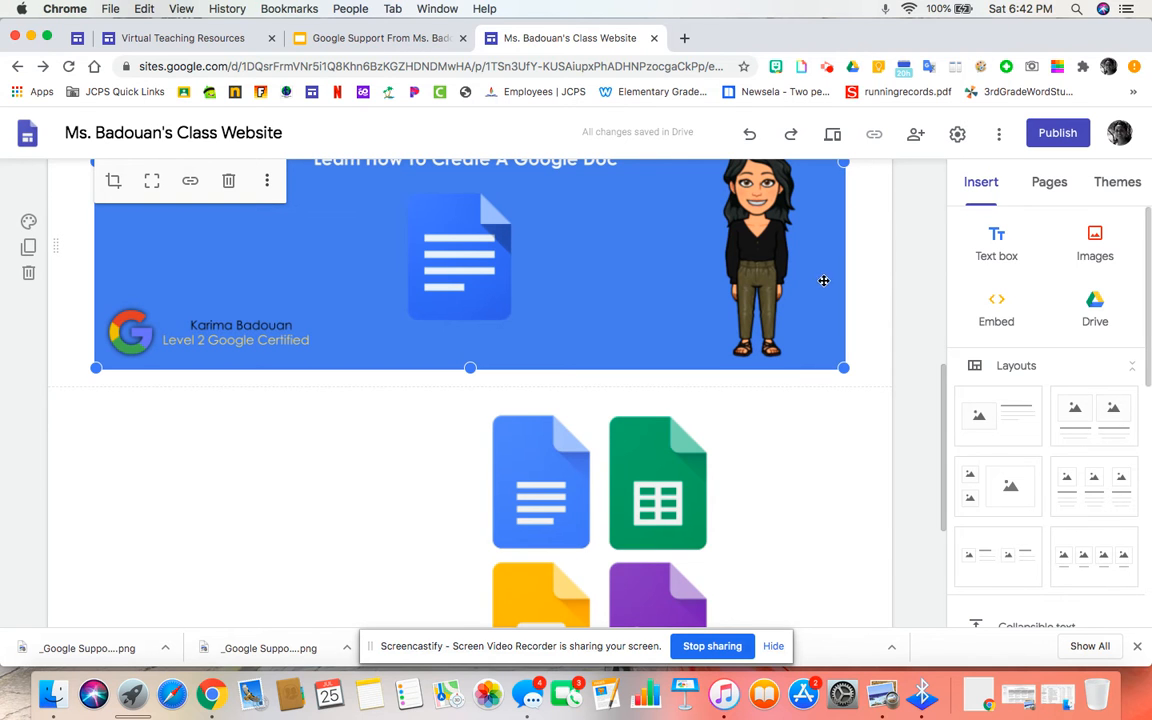
pyautogui.moveTo(845, 370); pyautogui.dragTo(395, 237)
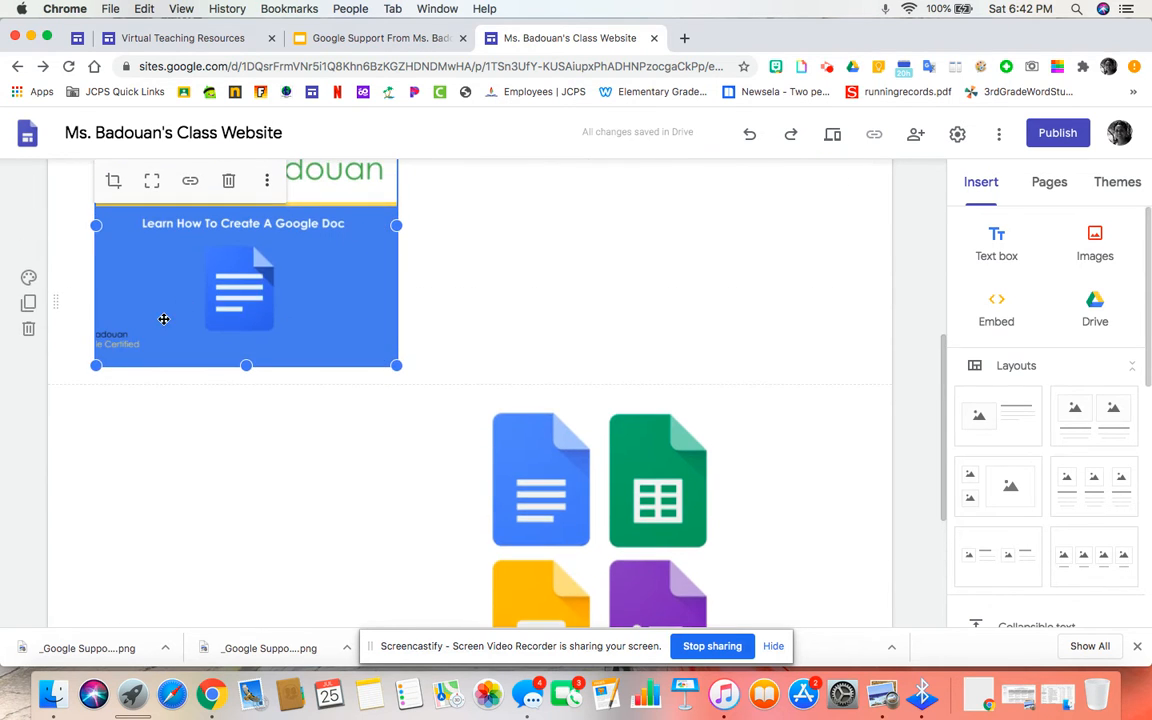
pyautogui.scroll(2, 162, 319)
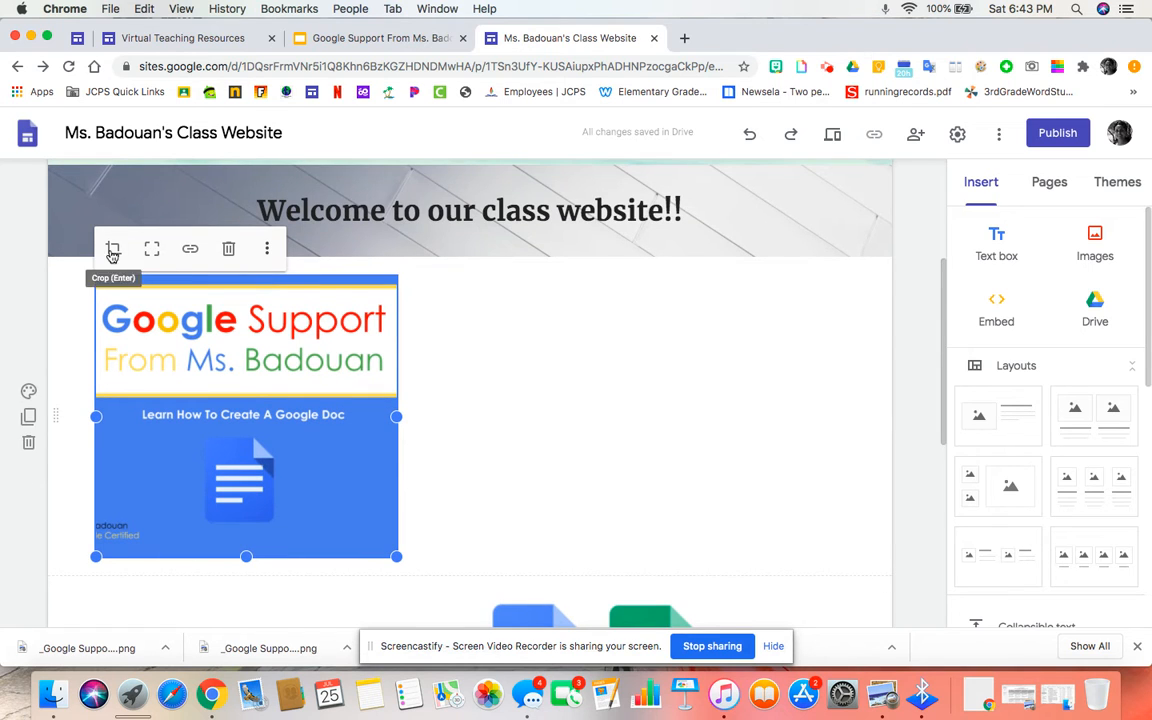
pyautogui.click(112, 249)
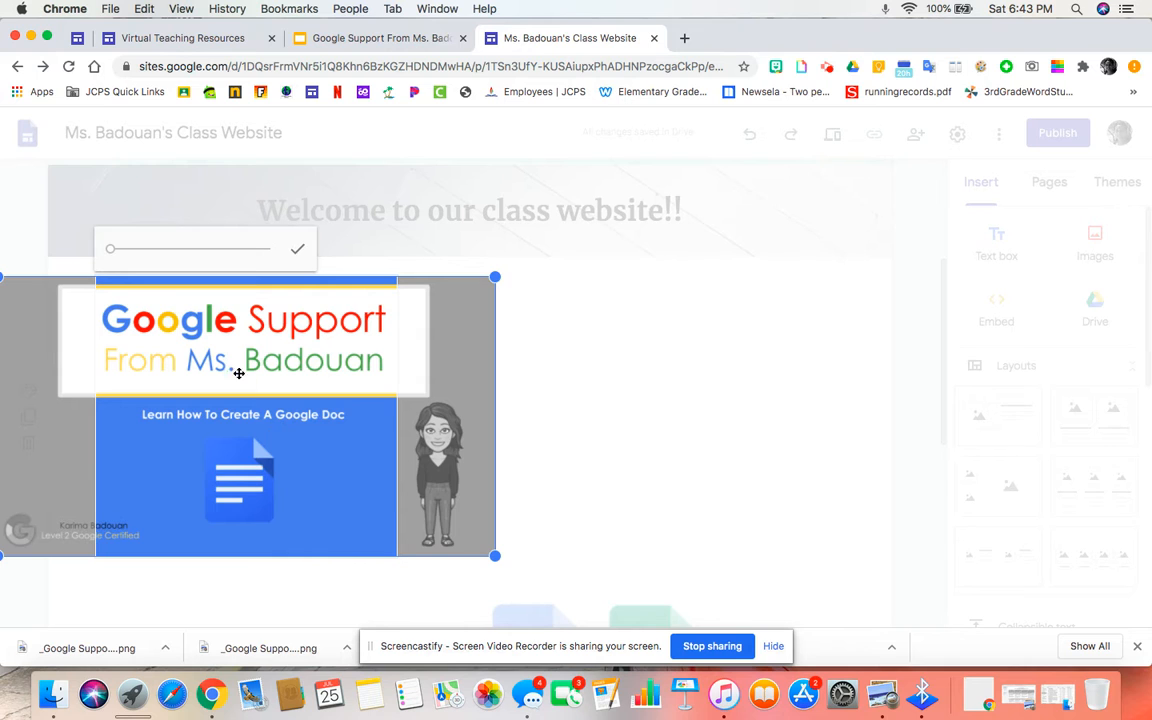
pyautogui.click(688, 416)
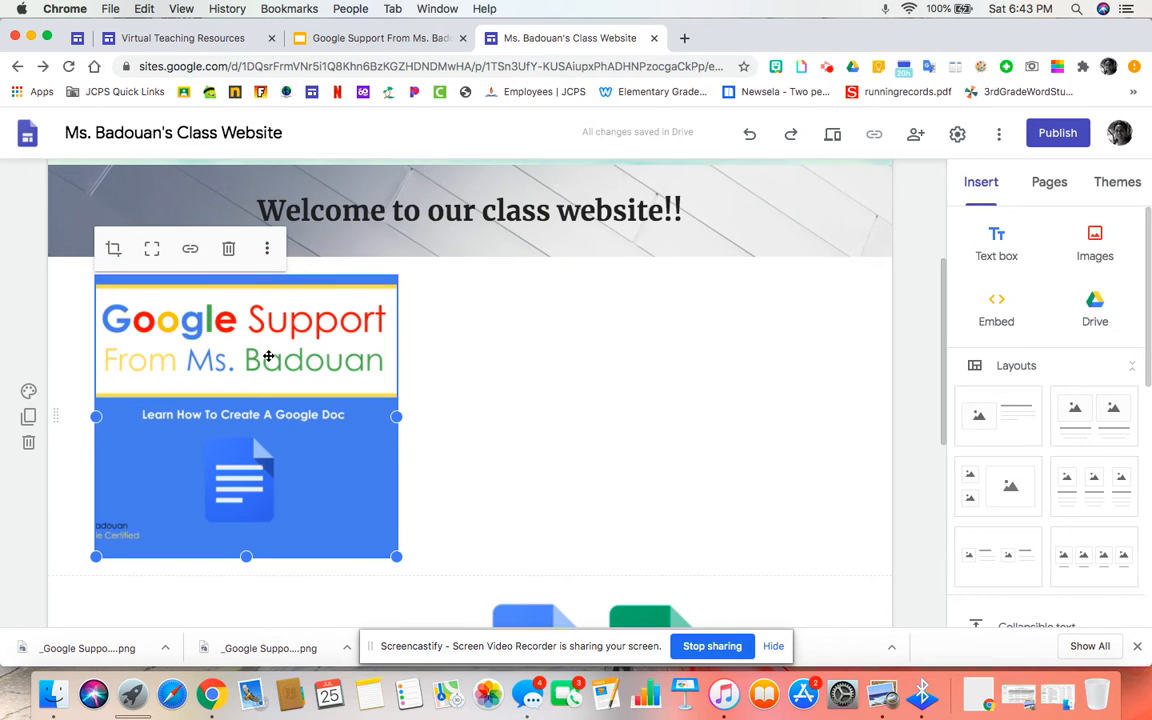
pyautogui.click(155, 252)
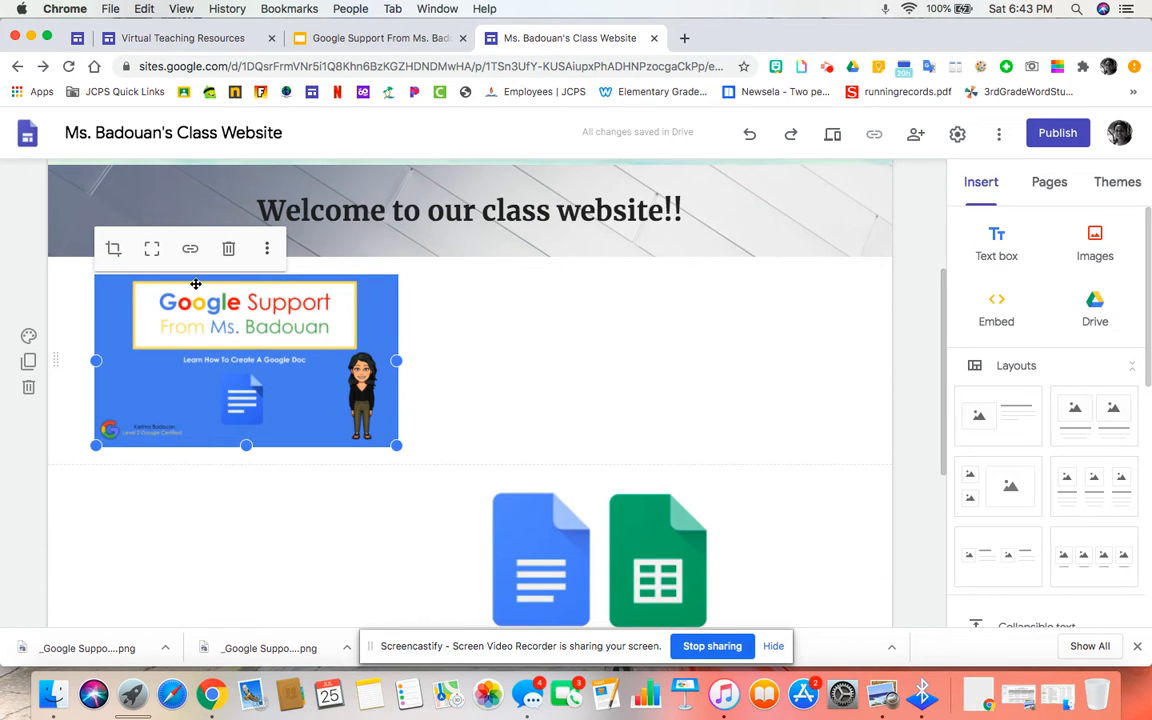
pyautogui.click(190, 248)
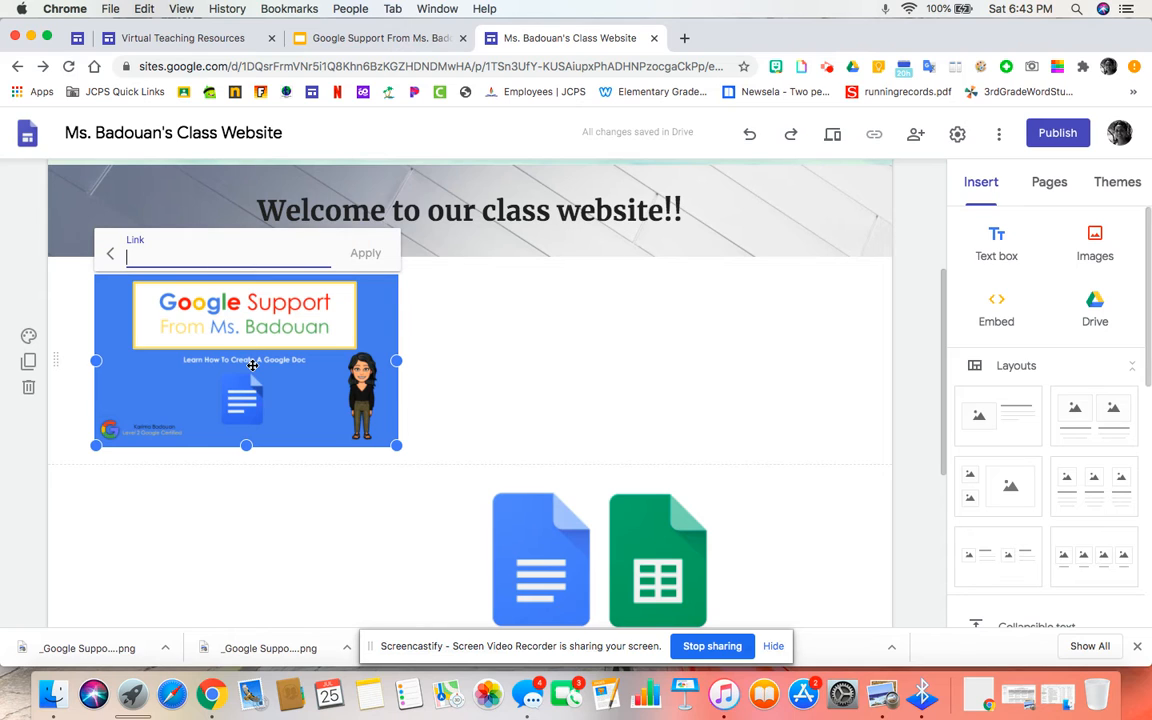
pyautogui.write('https://youtu.be/ybkLlOtcQNo')
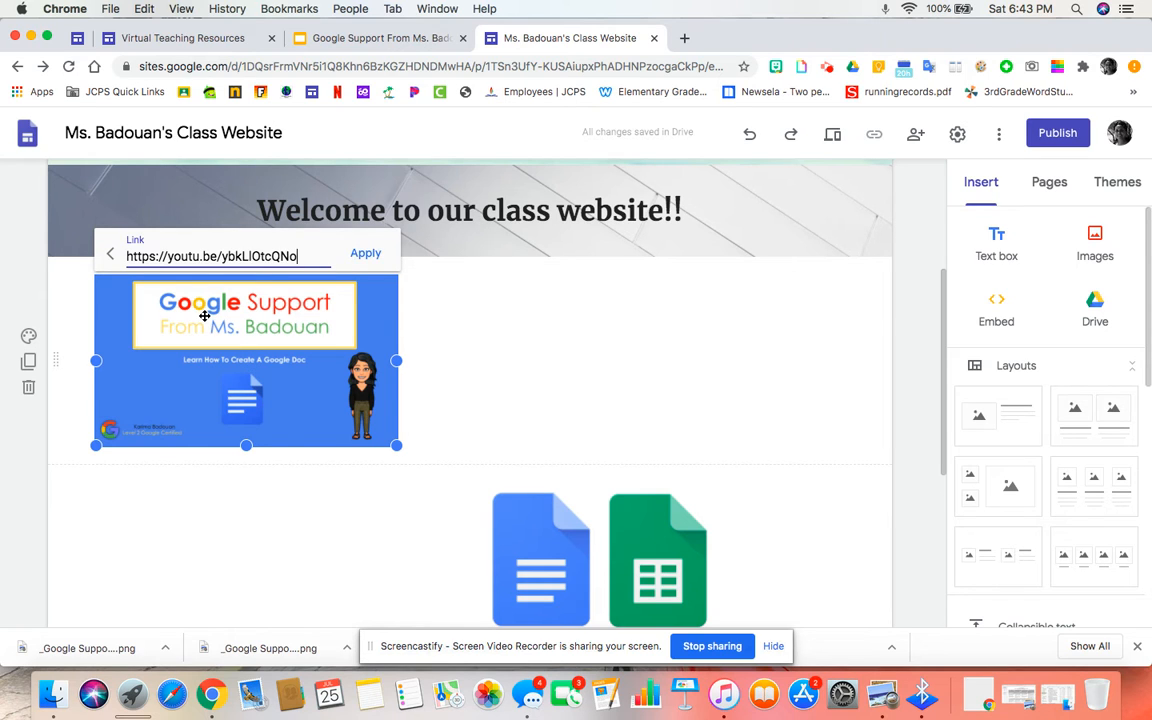
pyautogui.click(362, 254)
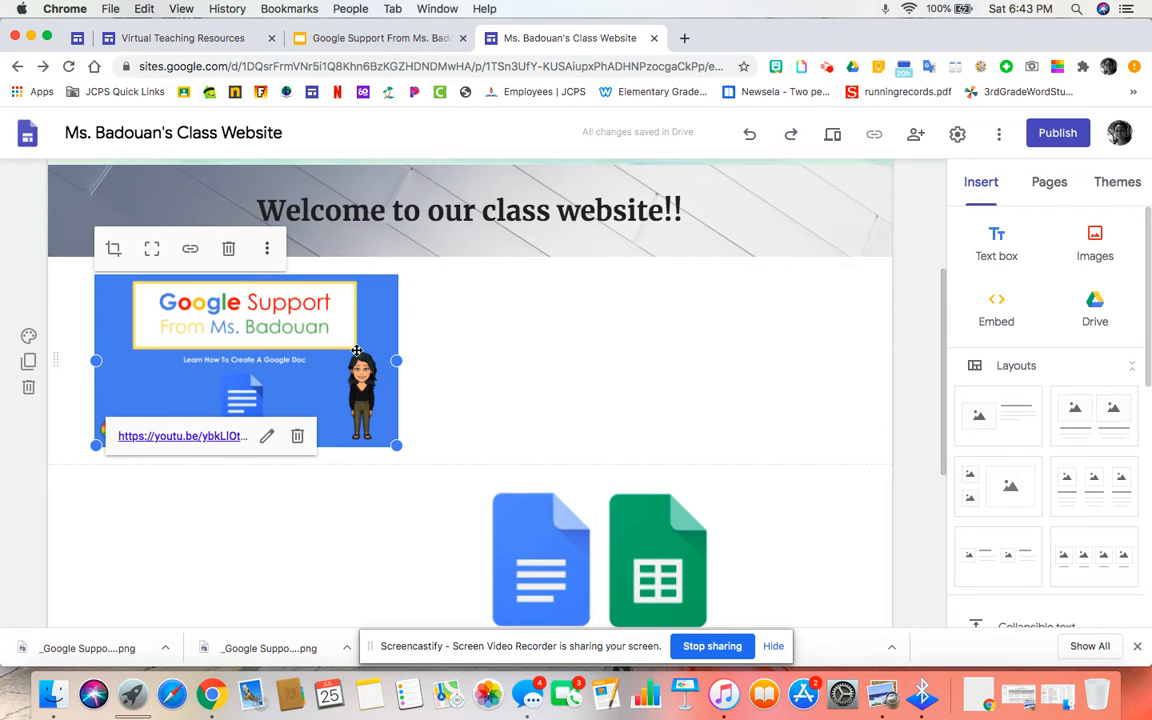
# Step: Add the caption "Click on the link to watch the video" to the Google Support banner
pyautogui.click(267, 248)
pyautogui.moveTo(257, 258)
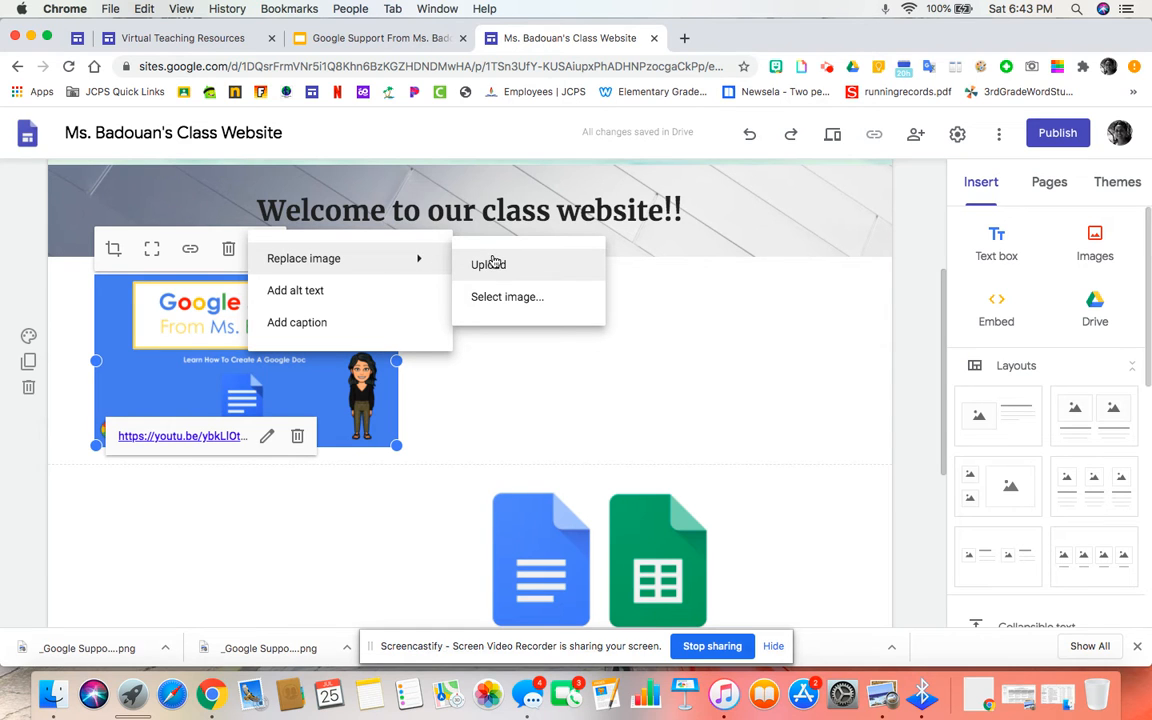
pyautogui.click(303, 325)
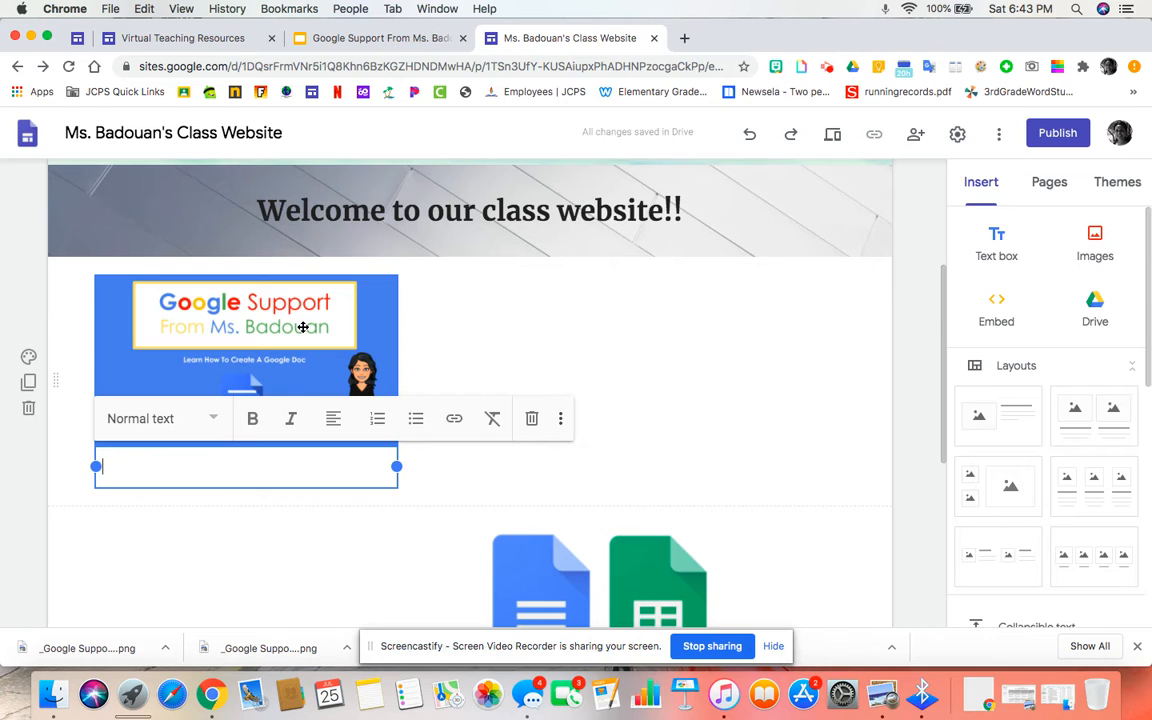
pyautogui.write('cClic')
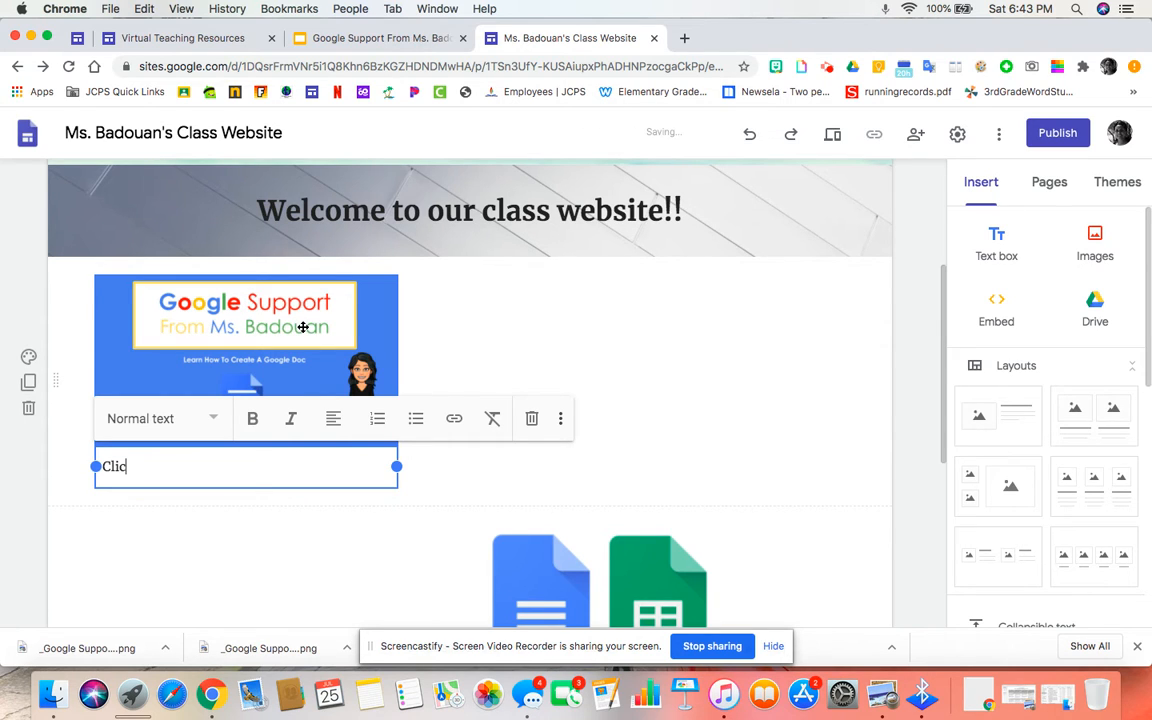
pyautogui.write('k on the l')
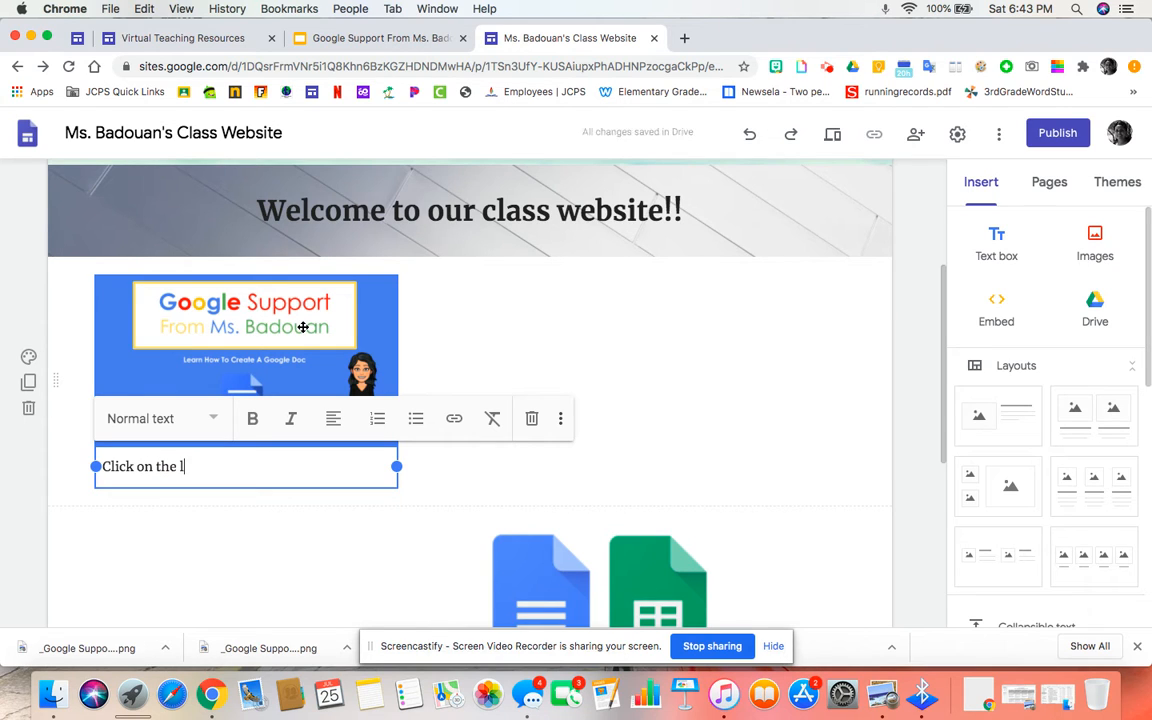
pyautogui.write('ink to wa')
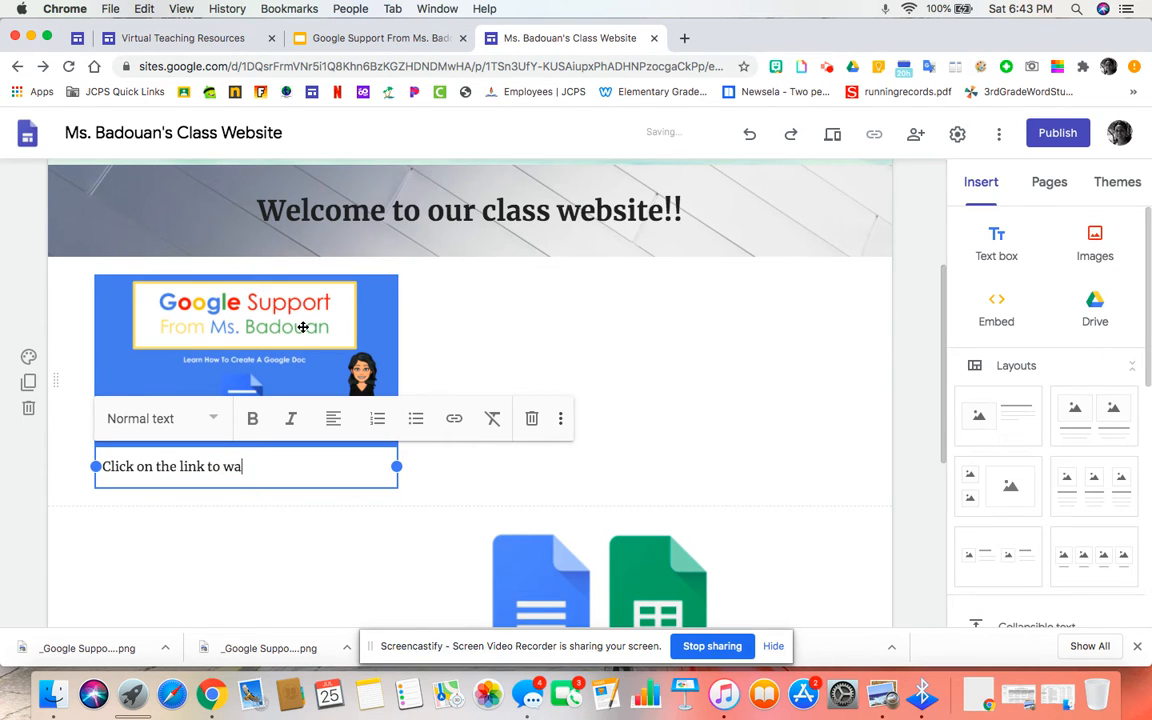
pyautogui.write('tch the ')
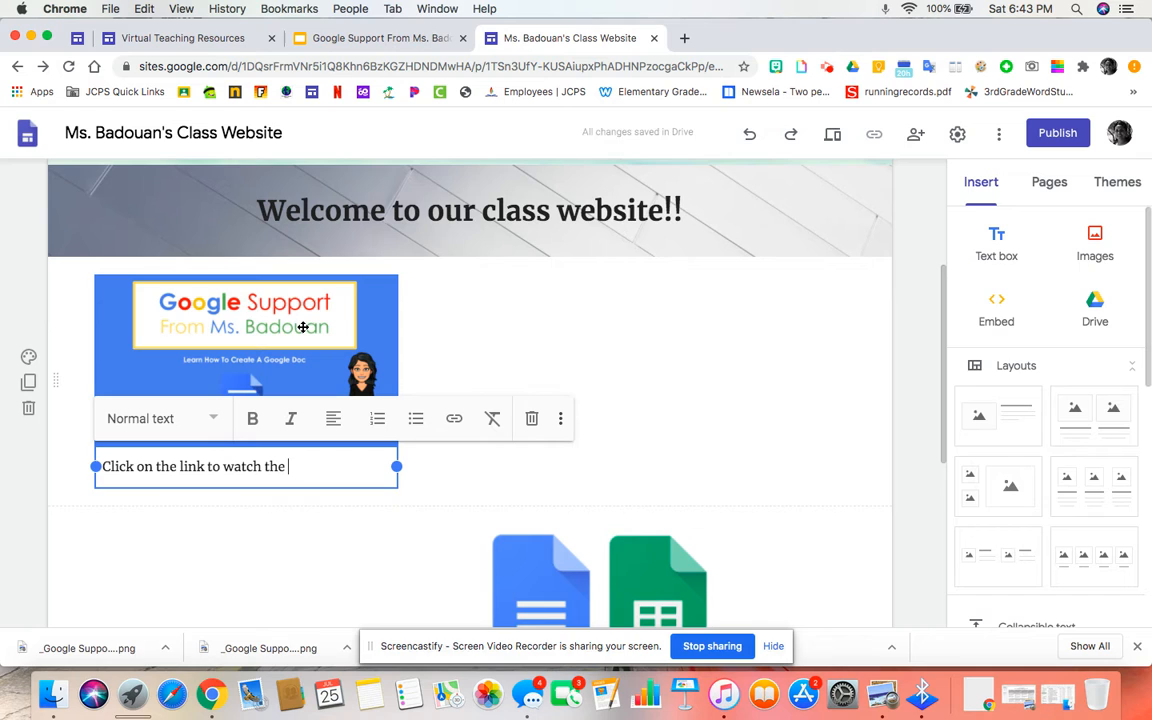
pyautogui.write('video')
pyautogui.click(345, 520)
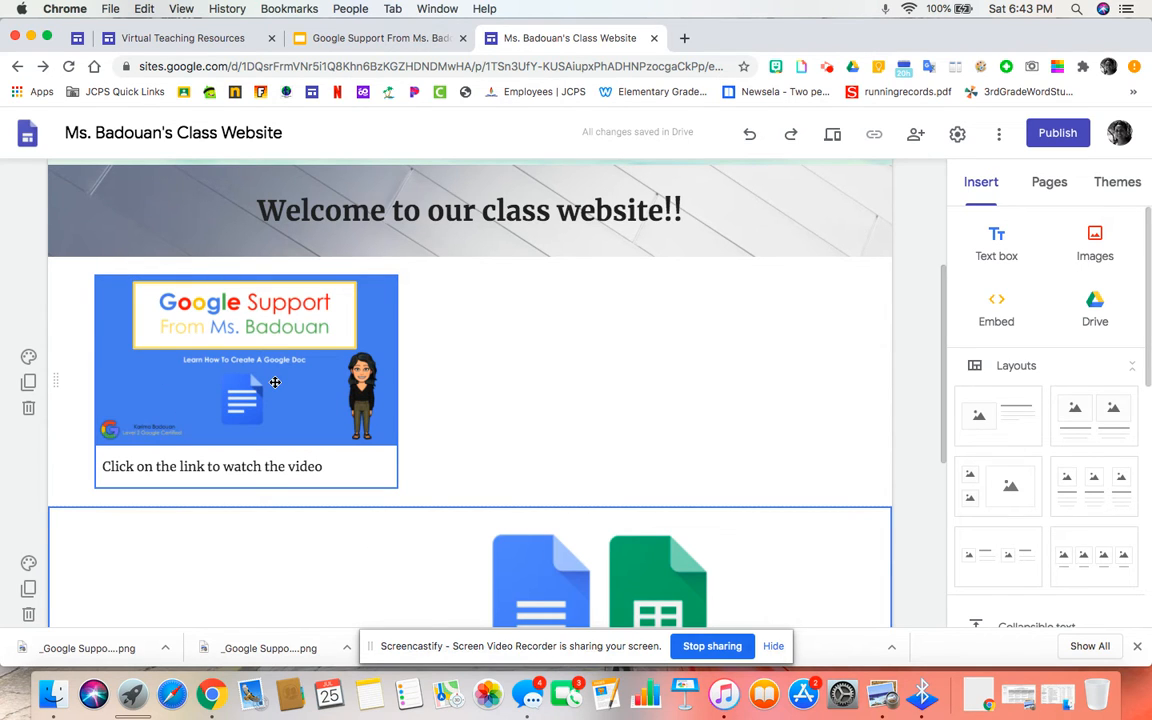
# Step: Move the four-icon image up beside the captioned banner, shrink it to about half the banner's width, and uncrop it
pyautogui.moveTo(540, 543); pyautogui.dragTo(538, 352)
pyautogui.click(616, 543)
pyautogui.moveTo(652, 575); pyautogui.dragTo(565, 398)
pyautogui.moveTo(566, 403); pyautogui.dragTo(588, 449)
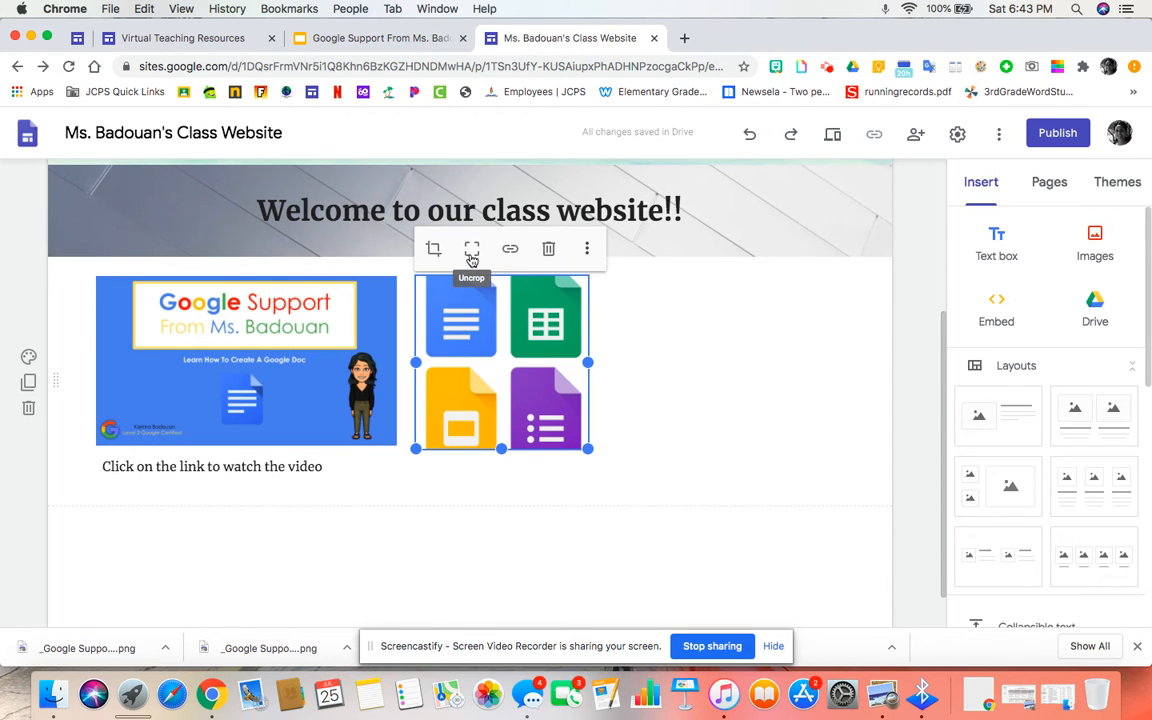
pyautogui.click(472, 252)
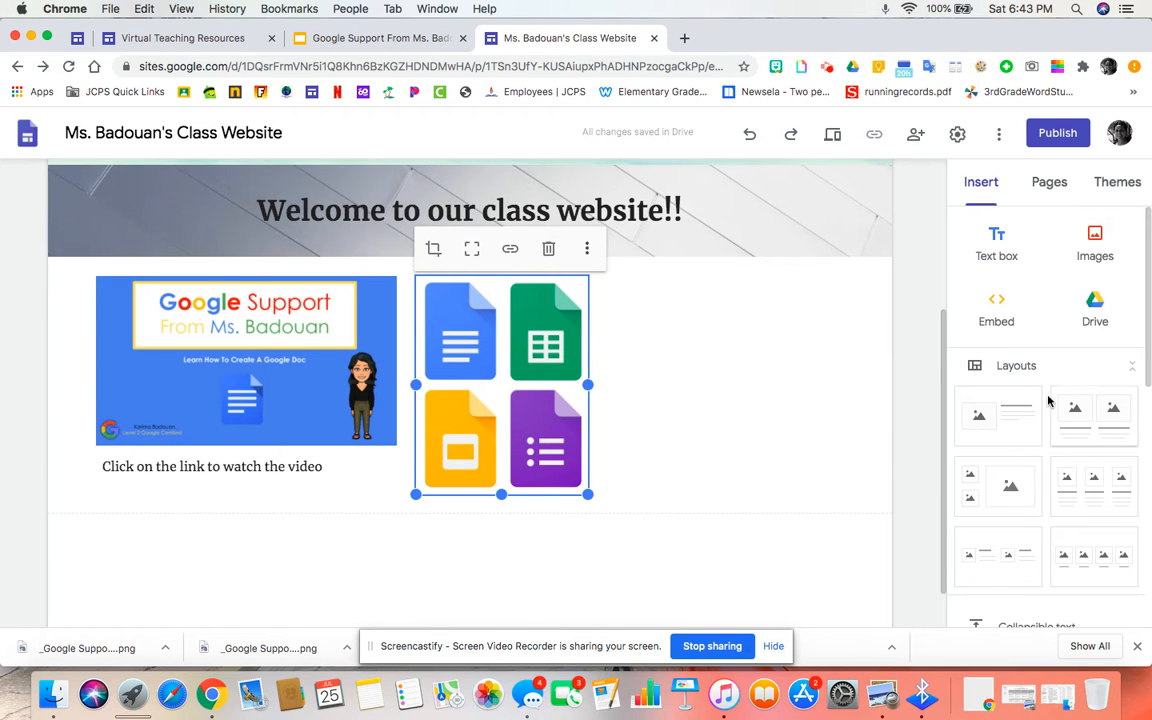
pyautogui.scroll(-3, 980, 388)
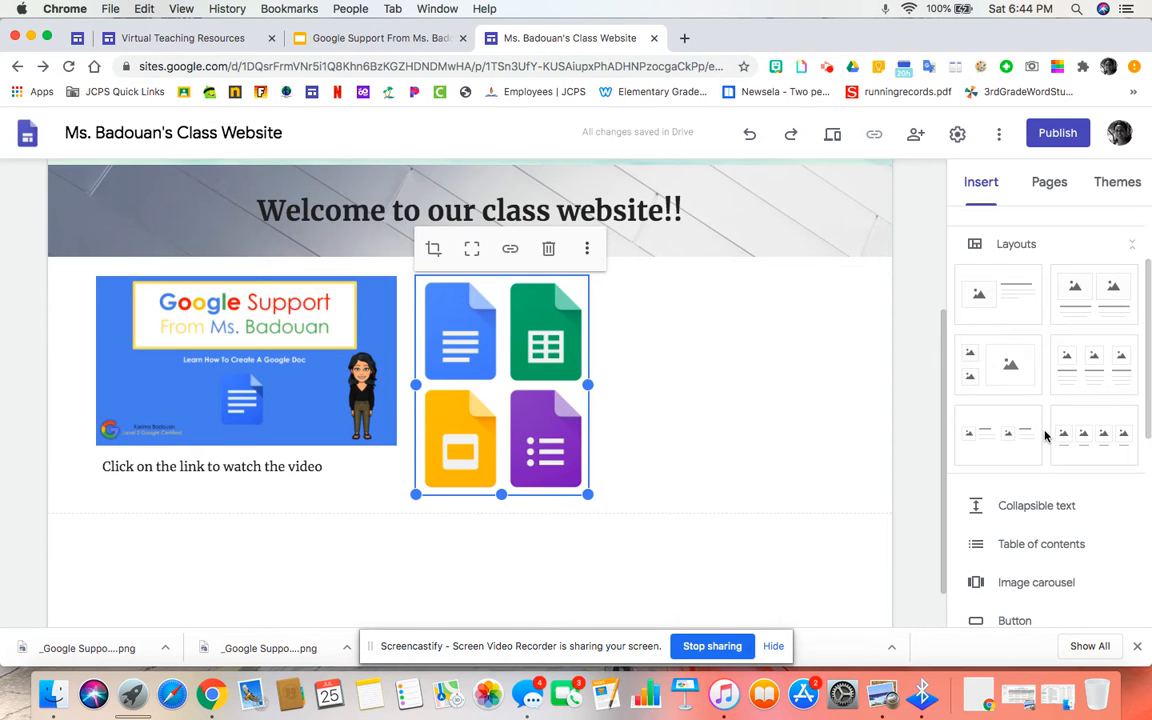
# Step: Add a four-image layout with captions and fill its first placeholder with 0aa.jpeg from Downloads, uncropped
pyautogui.click(1115, 447)
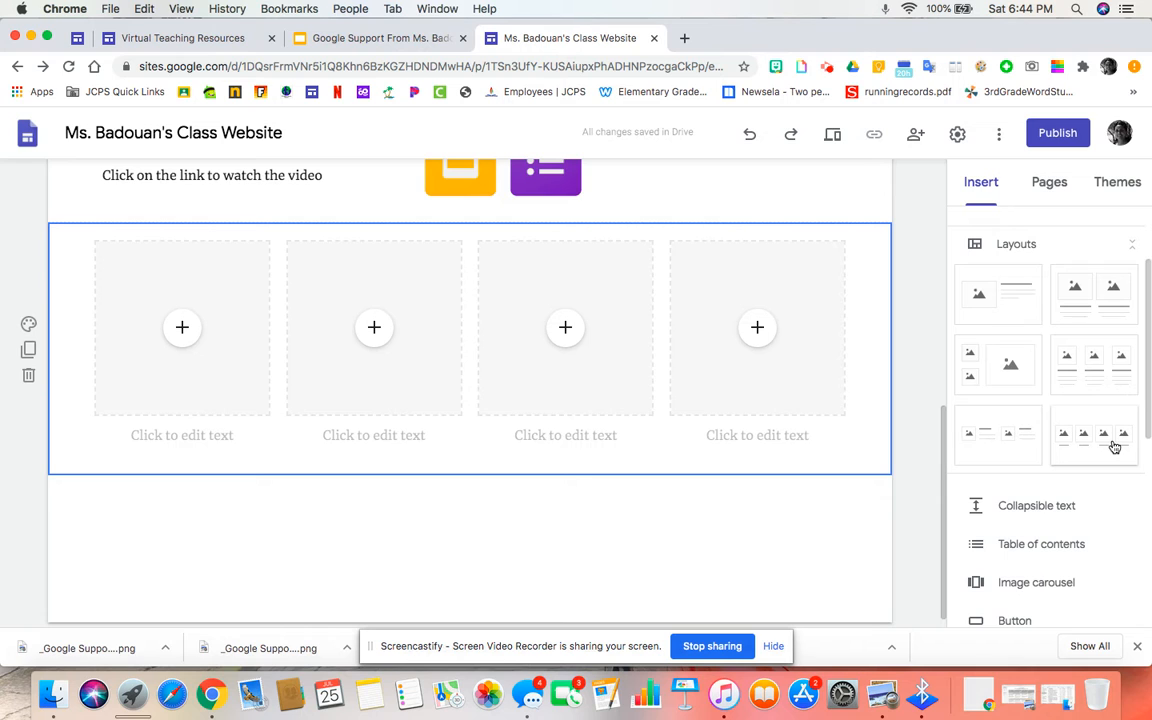
pyautogui.click(182, 335)
pyautogui.click(226, 380)
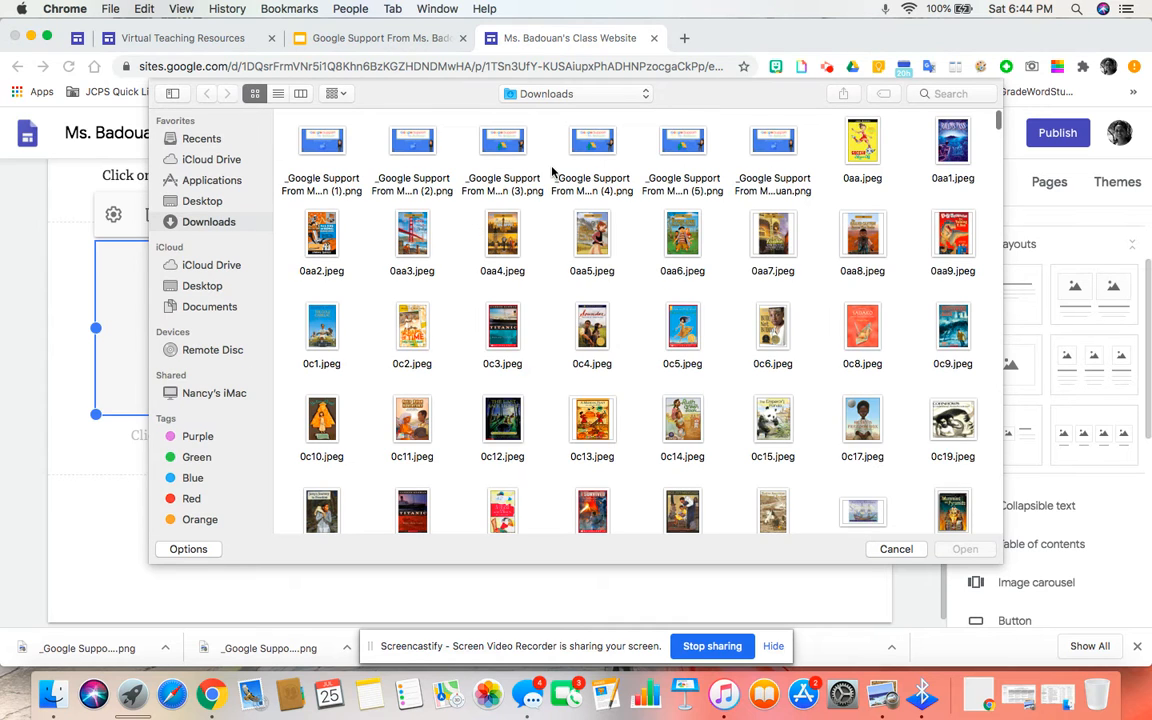
pyautogui.click(857, 146)
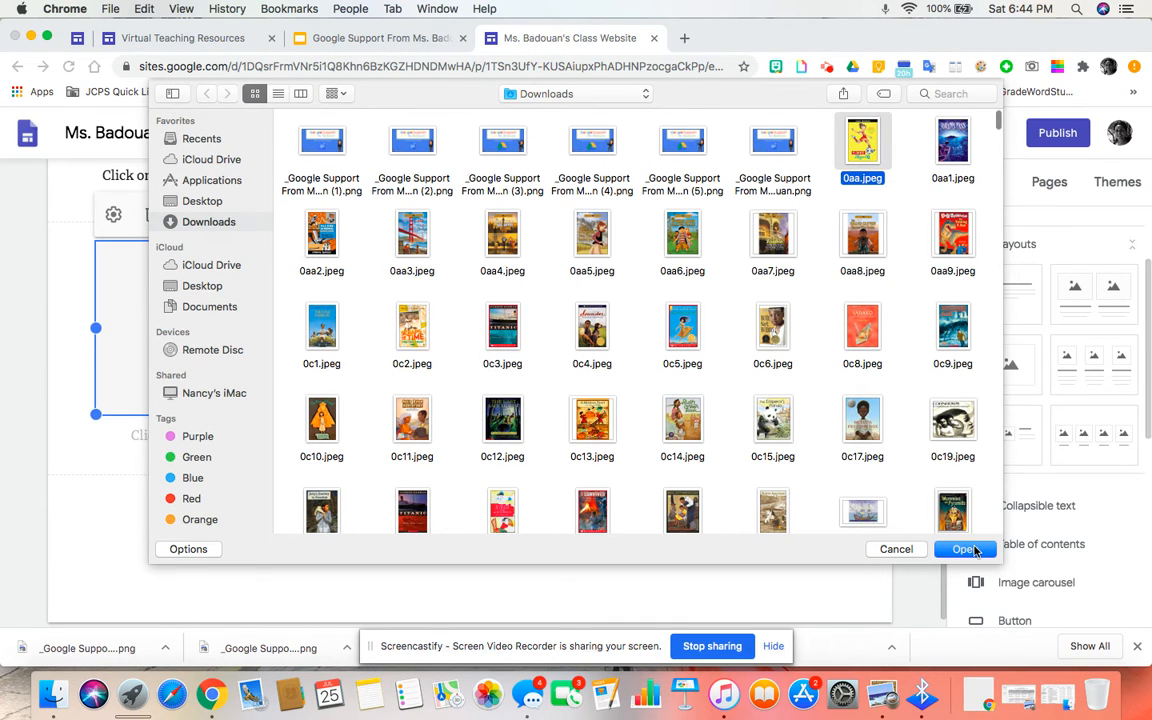
pyautogui.click(968, 549)
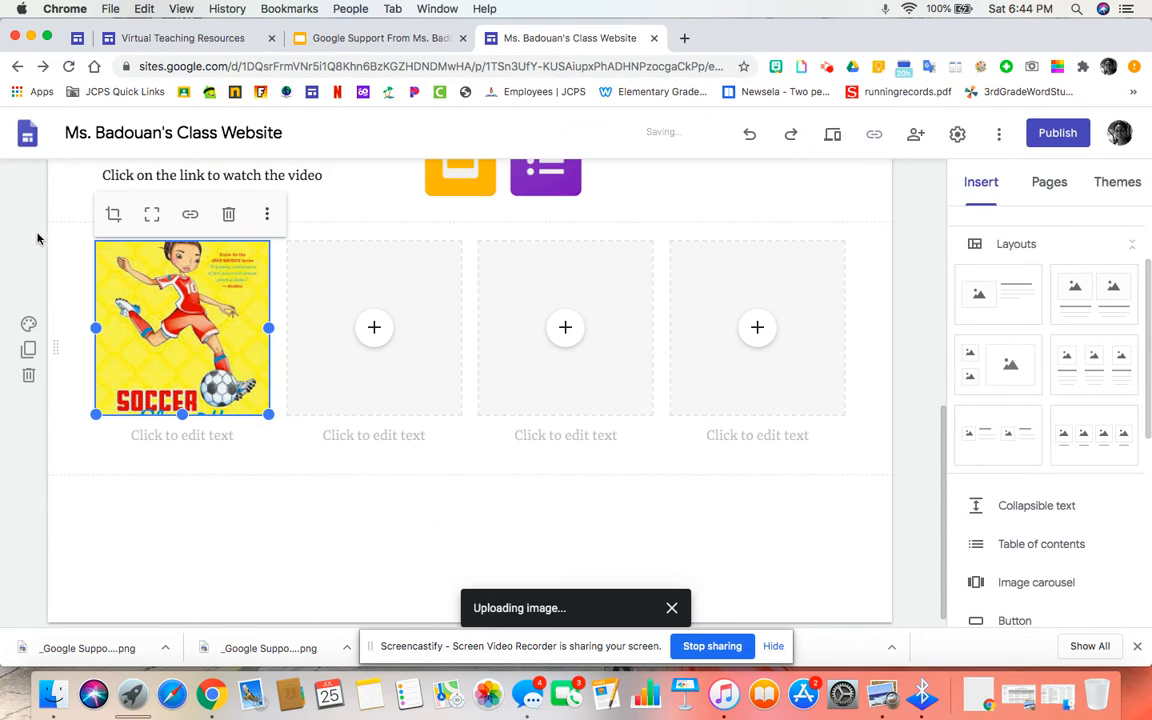
pyautogui.click(153, 214)
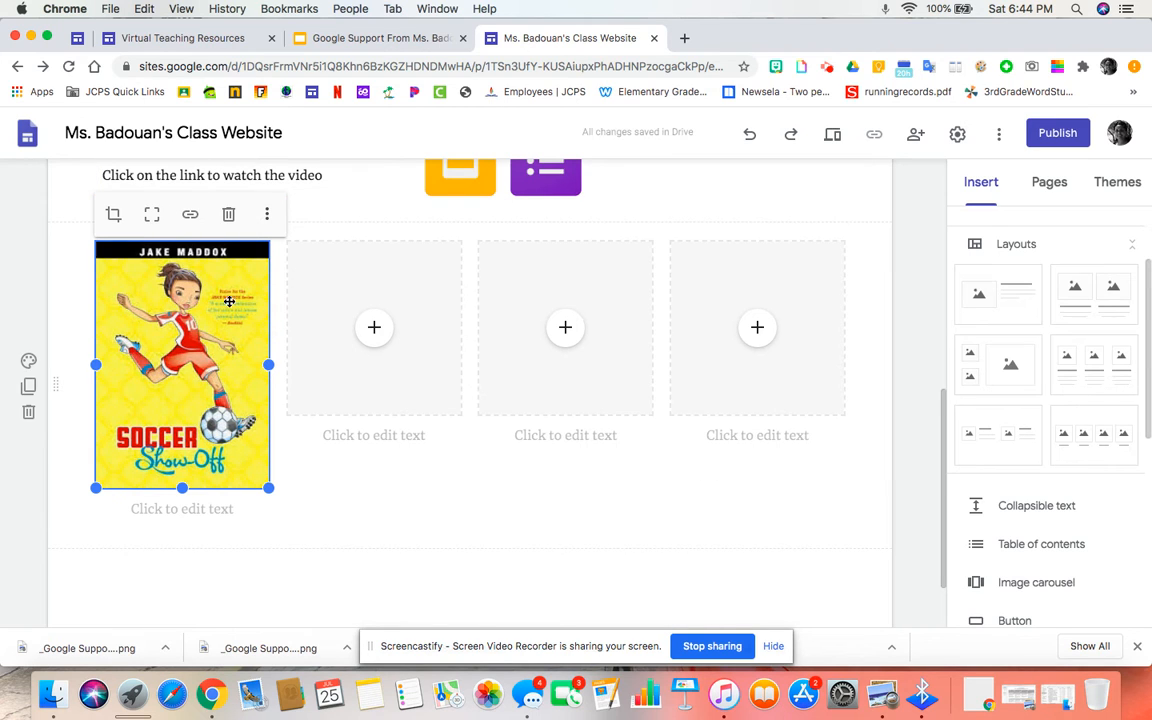
pyautogui.scroll(-3, 1055, 512)
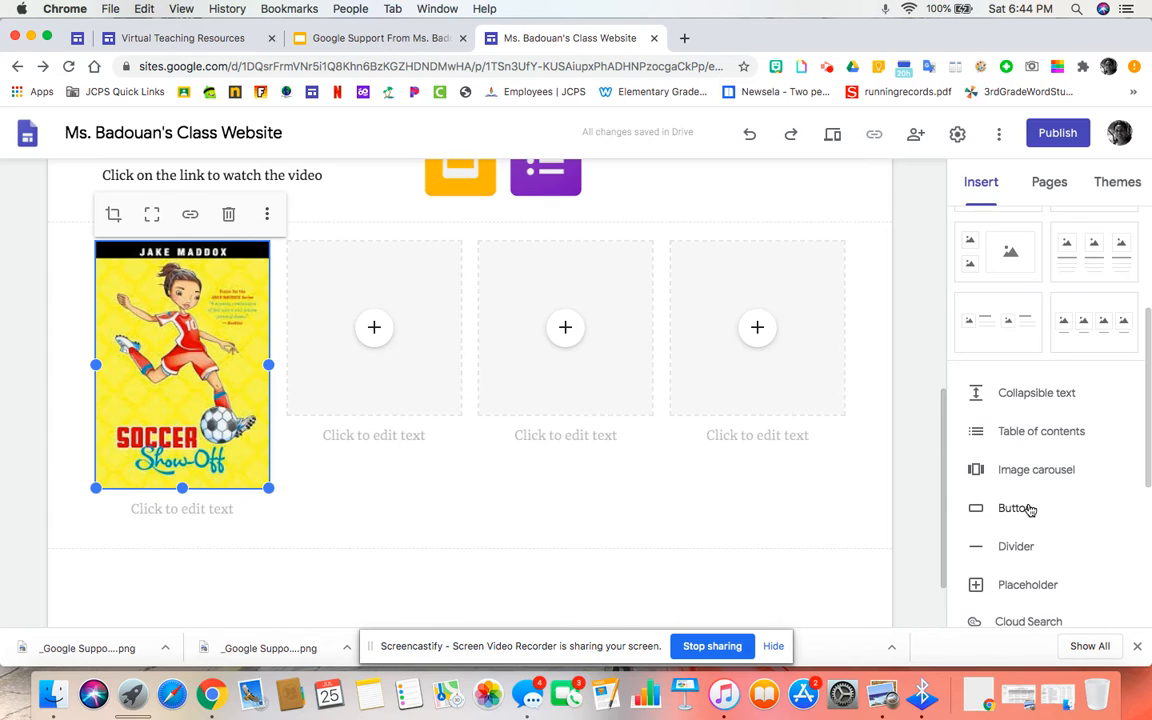
pyautogui.click(1016, 508)
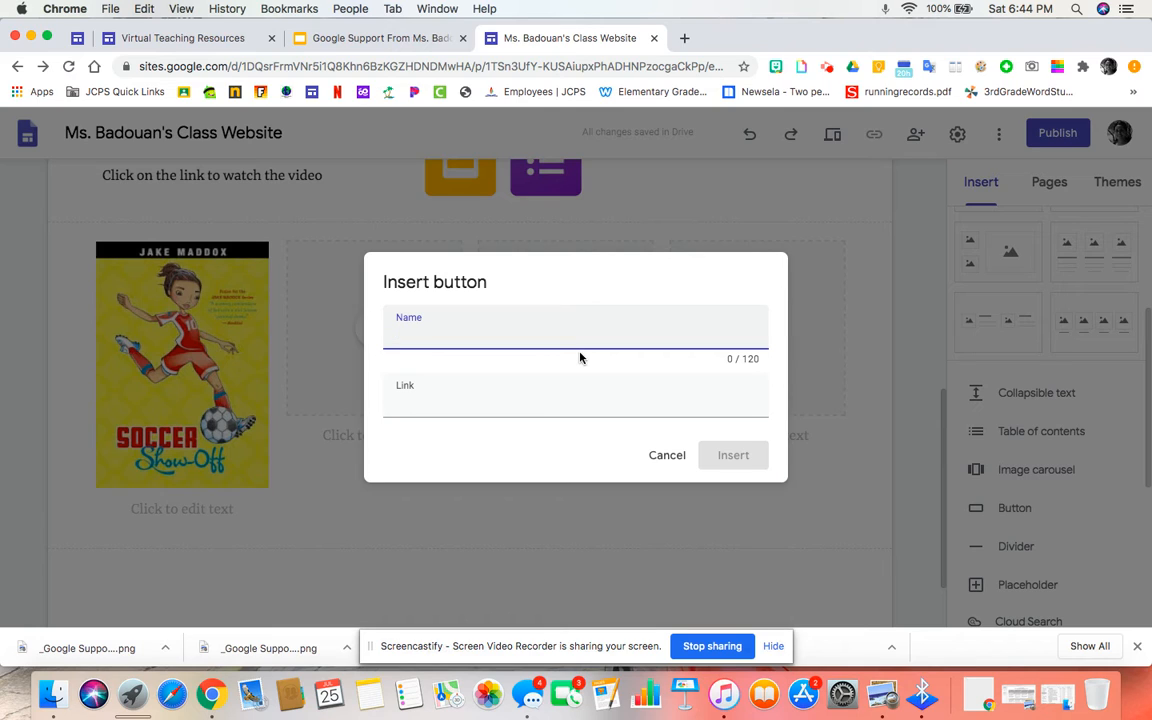
pyautogui.write('Epic')
pyautogui.click(547, 399)
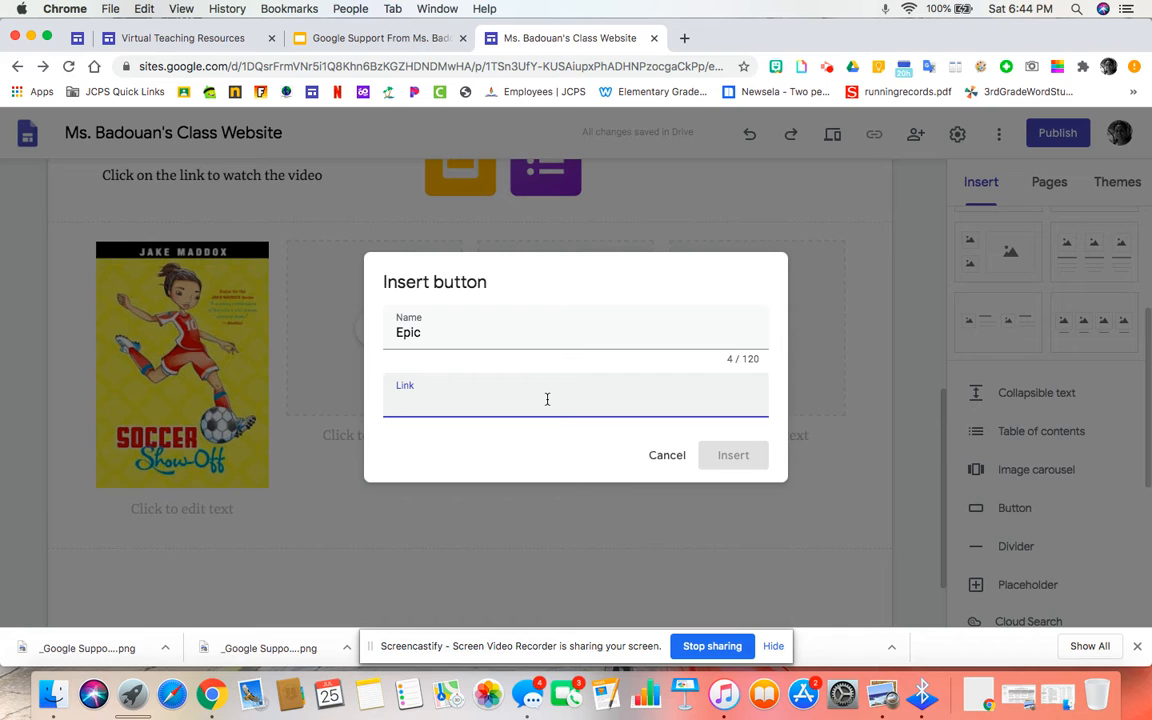
pyautogui.write('https://youtu.be/ybkU0toQNo')
pyautogui.click(733, 455)
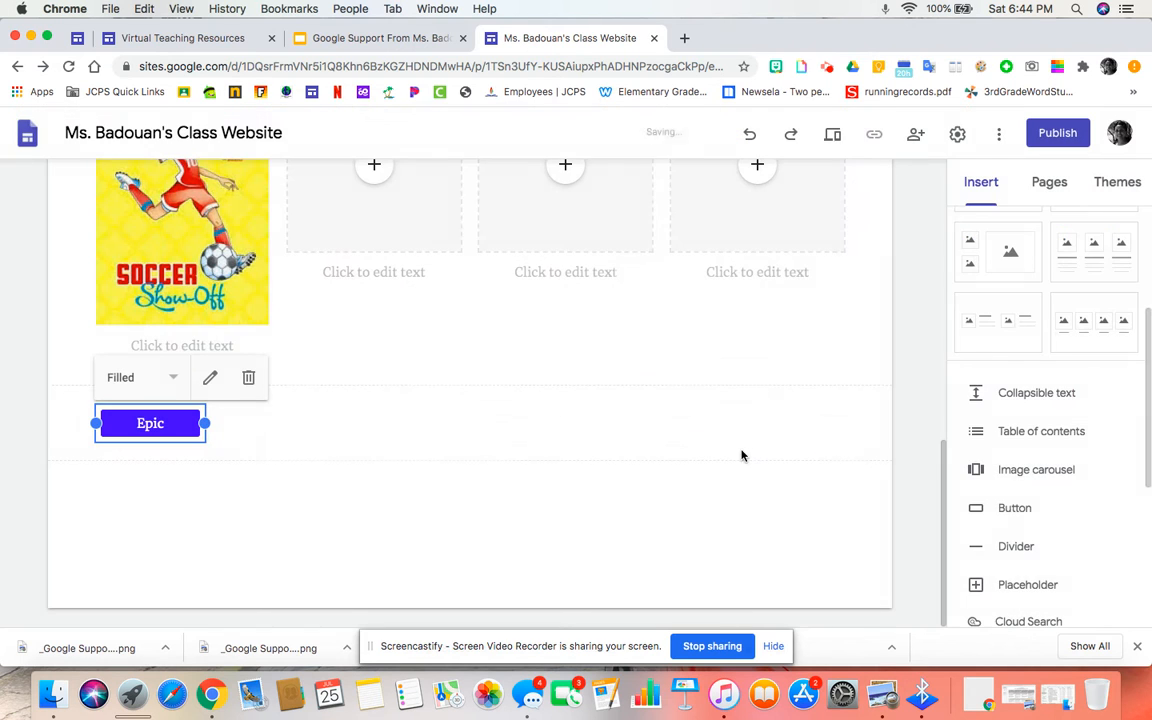
# Step: Move the Epic button beneath the soccer book cover and delete the empty caption box there
pyautogui.moveTo(168, 434); pyautogui.dragTo(226, 350)
pyautogui.click(224, 425)
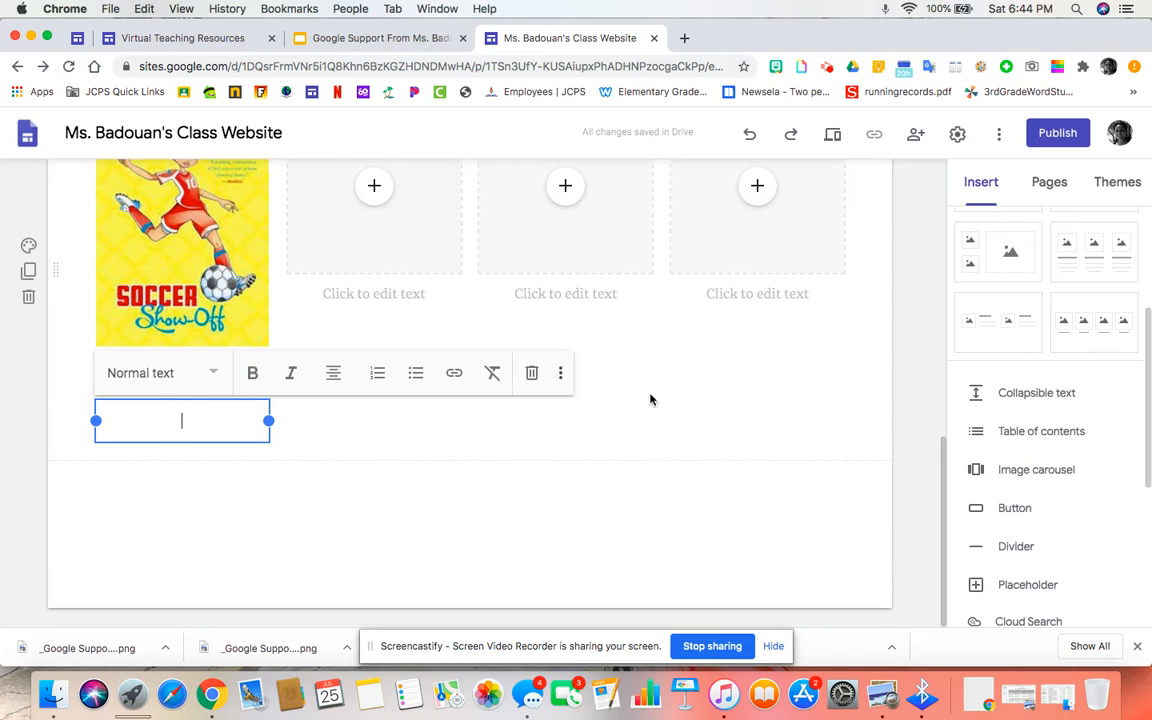
pyautogui.click(532, 374)
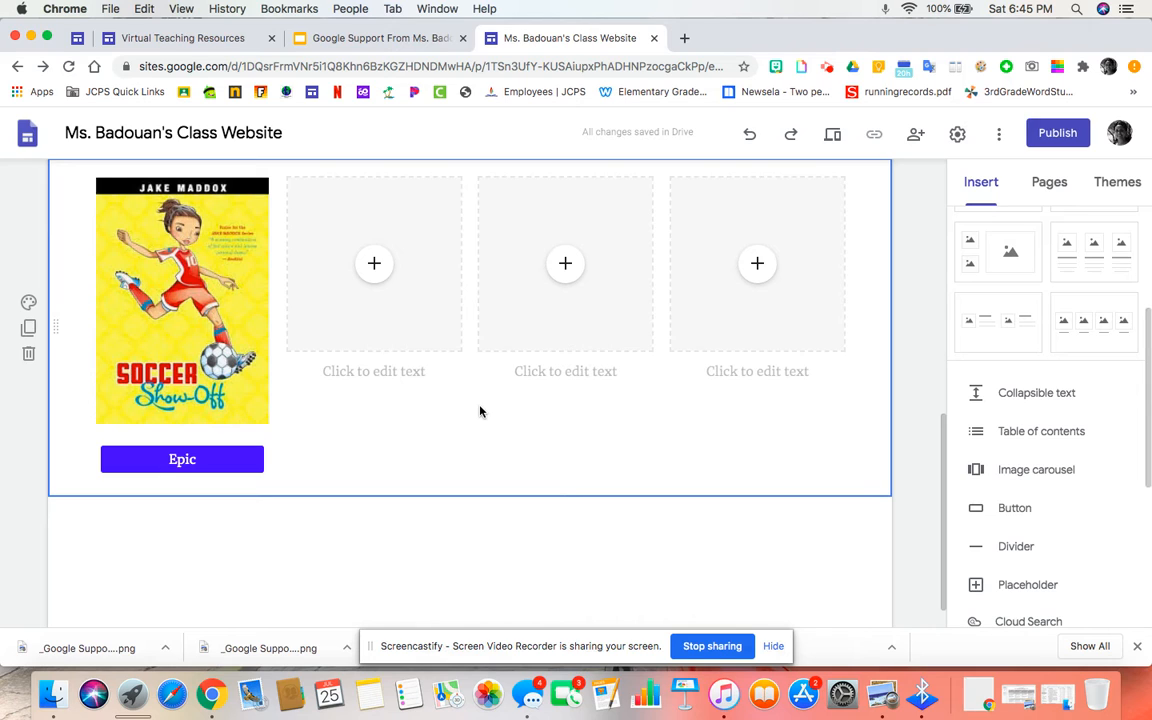
pyautogui.scroll(-1, 990, 541)
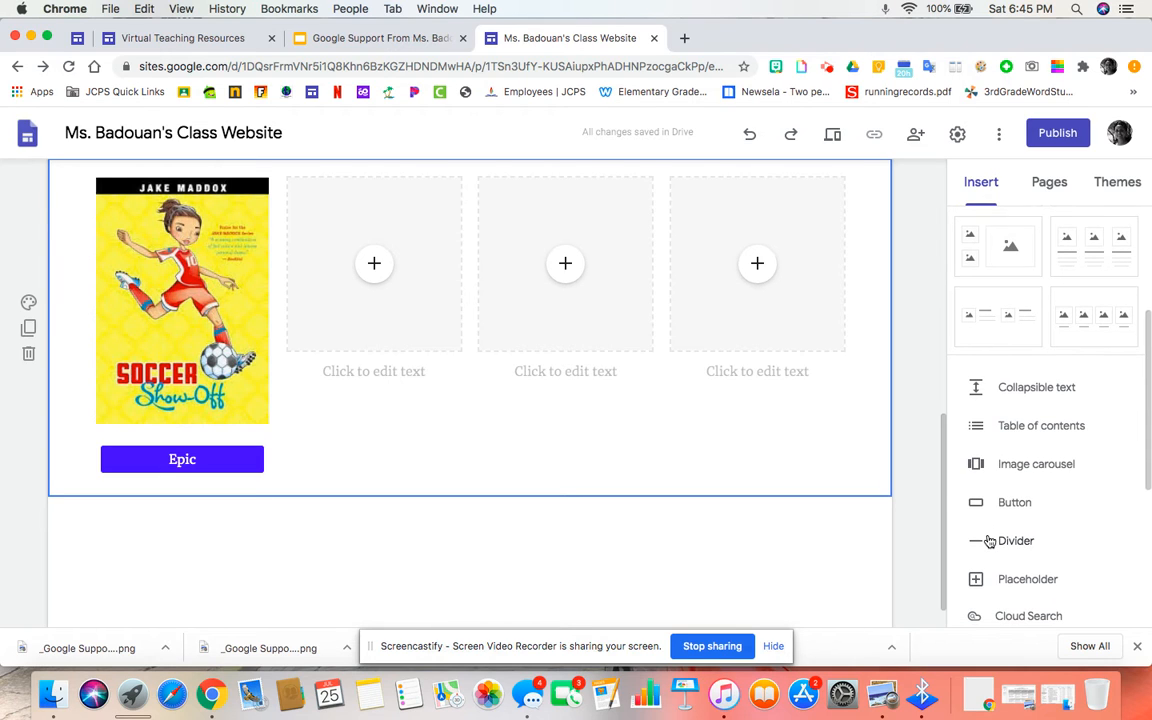
pyautogui.click(1019, 472)
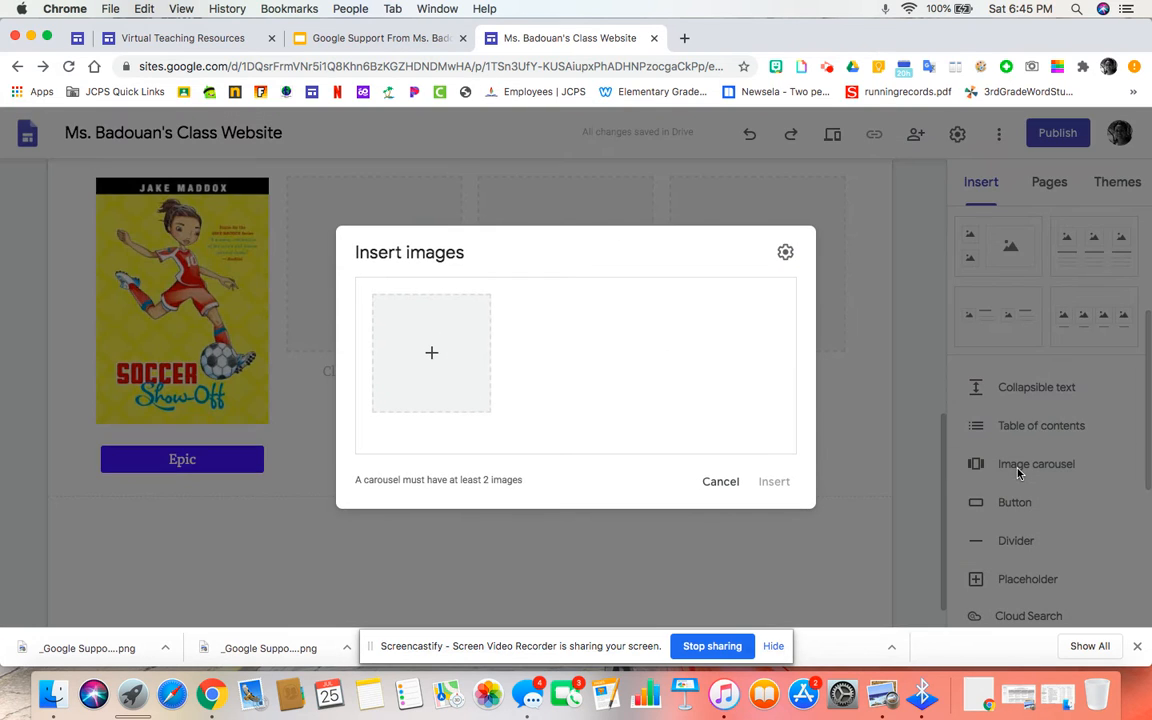
pyautogui.click(428, 351)
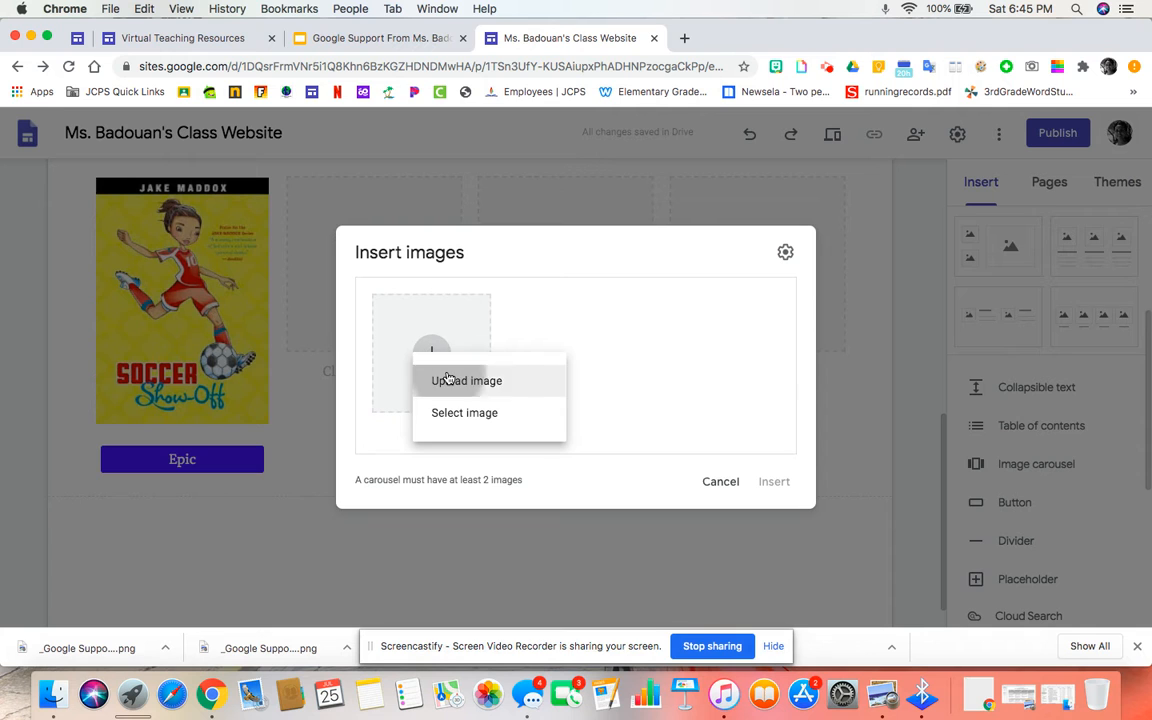
pyautogui.click(445, 378)
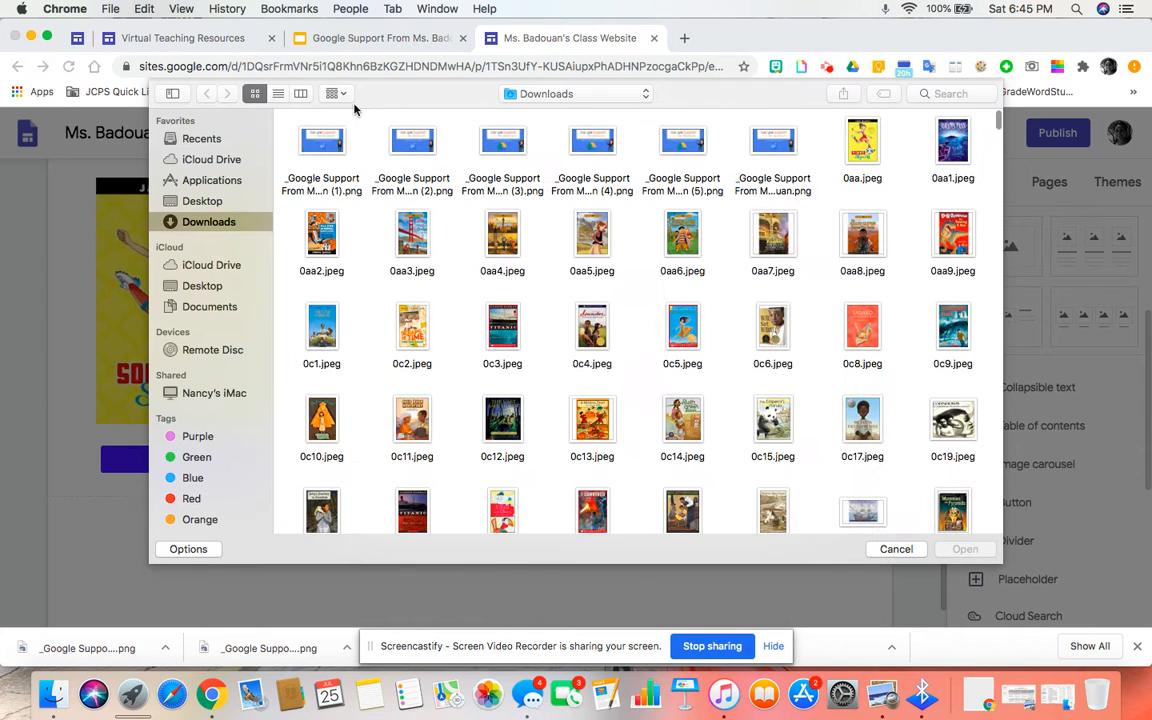
pyautogui.click(324, 140)
pyautogui.click(964, 550)
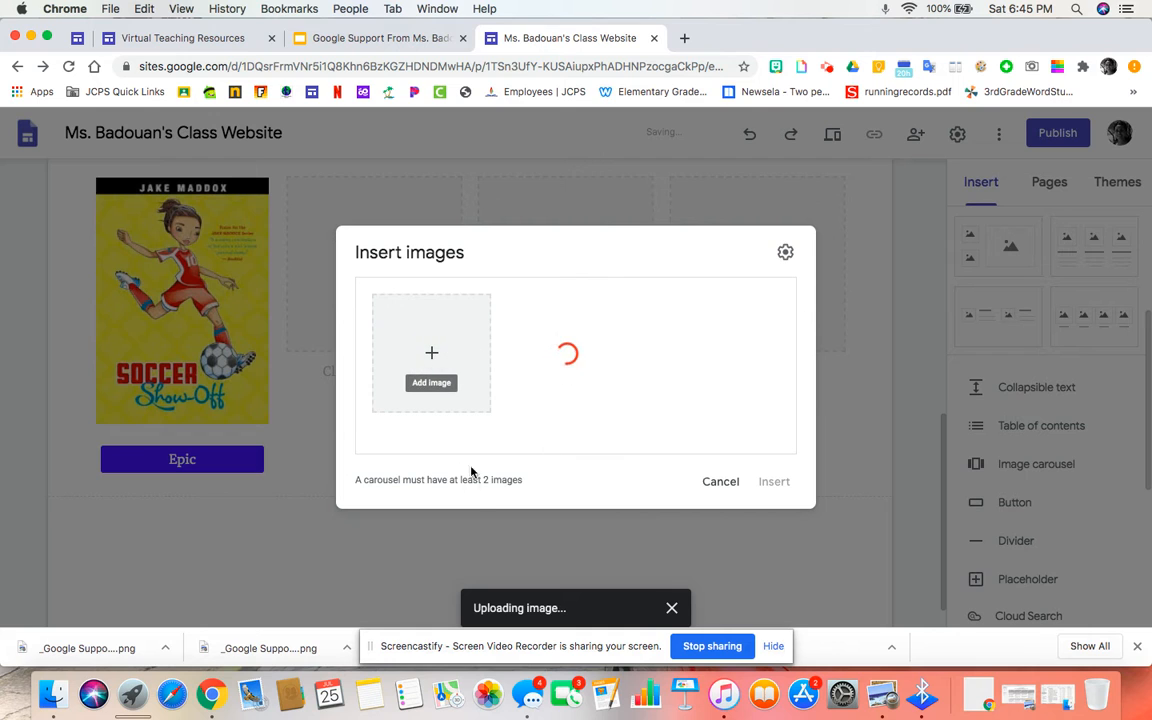
pyautogui.click(721, 484)
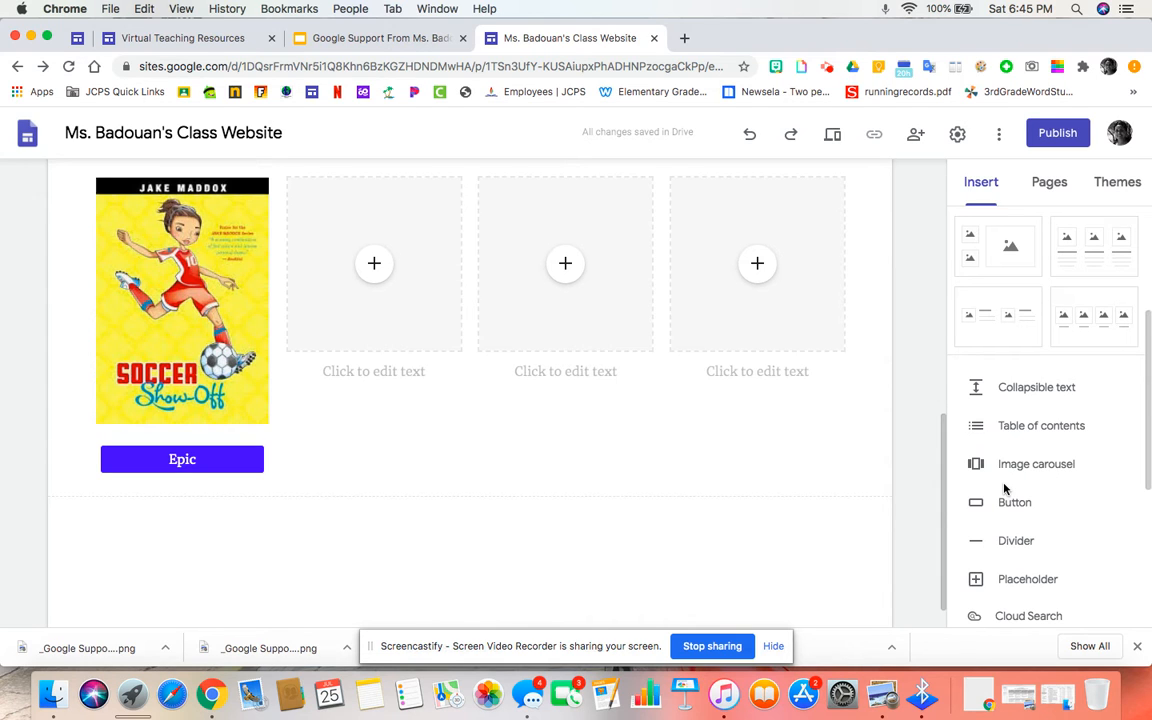
# Step: Insert a divider and place it between the captioned banner section and the book cover section
pyautogui.scroll(-1, 1005, 488)
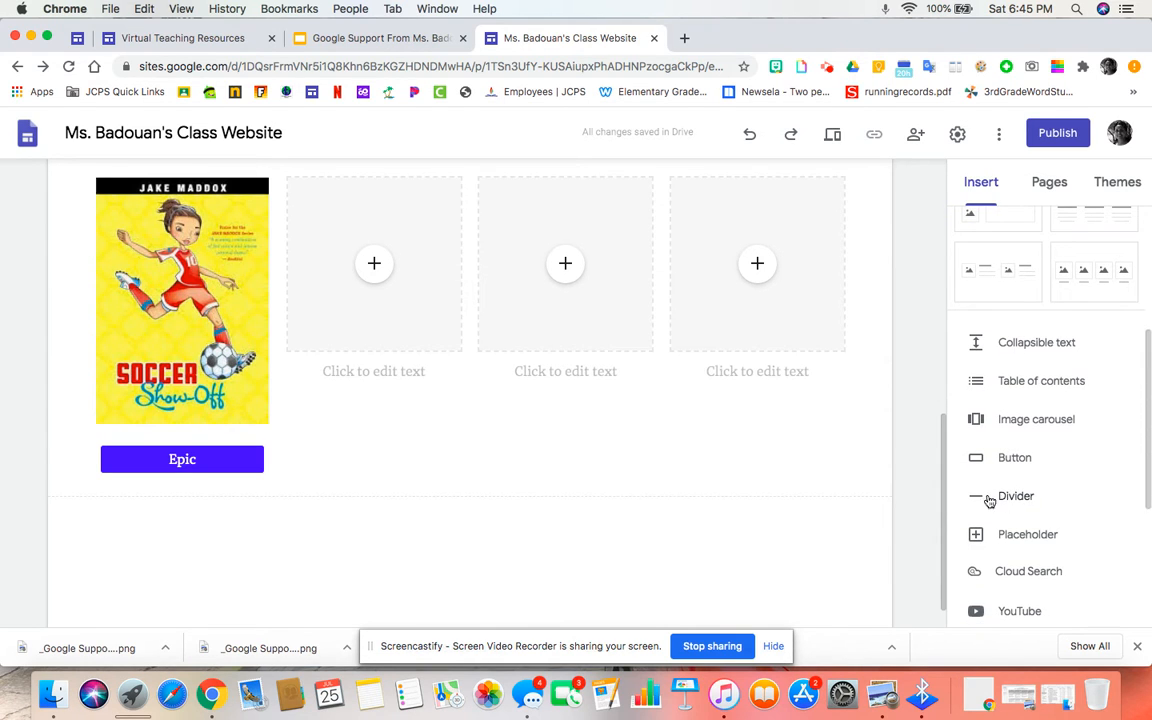
pyautogui.click(1028, 495)
pyautogui.scroll(3, 399, 375)
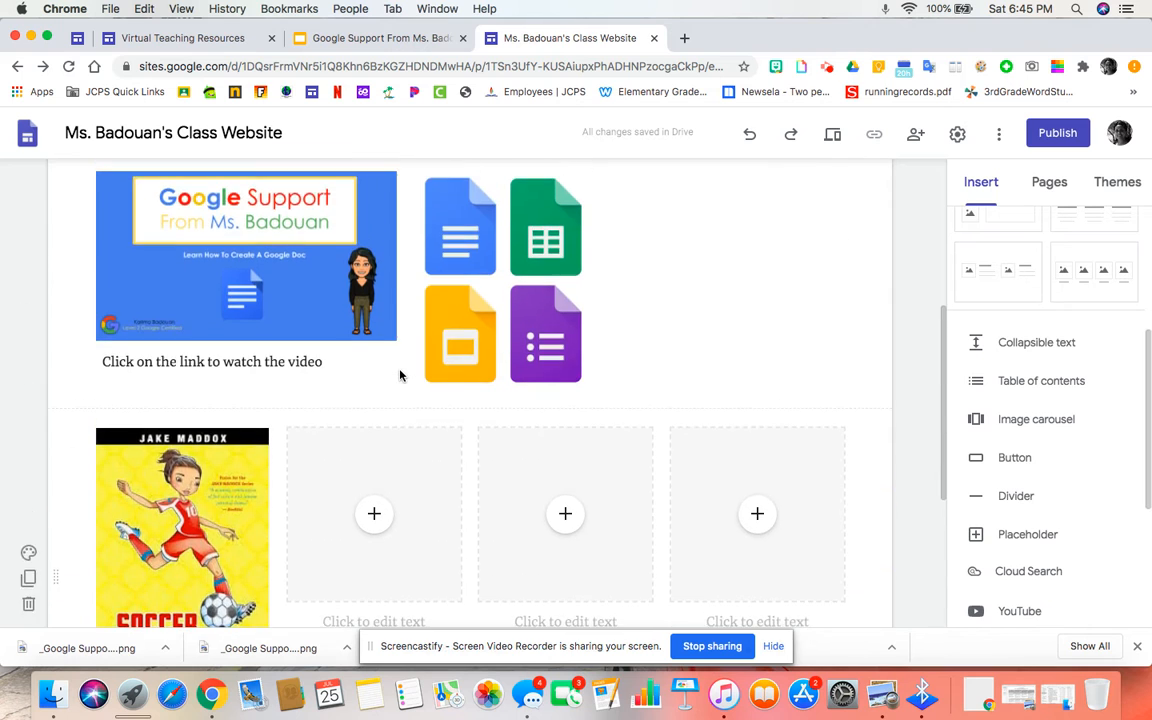
pyautogui.scroll(-1, 67, 584)
pyautogui.moveTo(62, 586); pyautogui.dragTo(93, 257)
pyautogui.scroll(3, 297, 548)
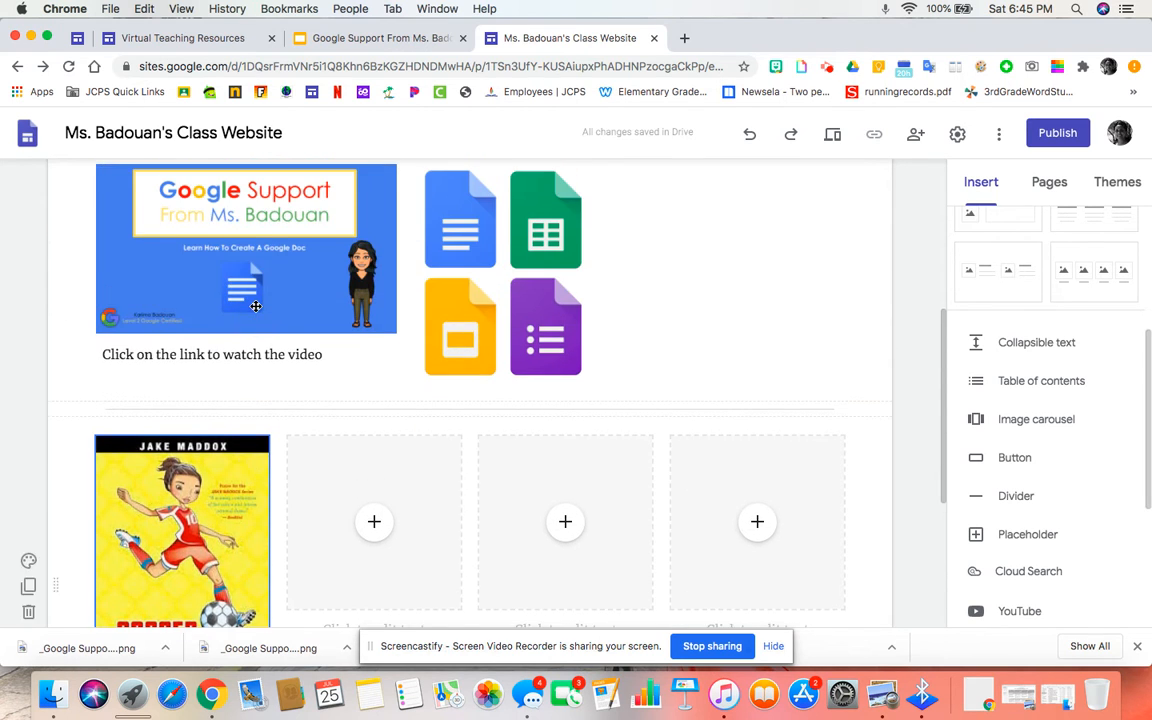
pyautogui.scroll(-3, 327, 458)
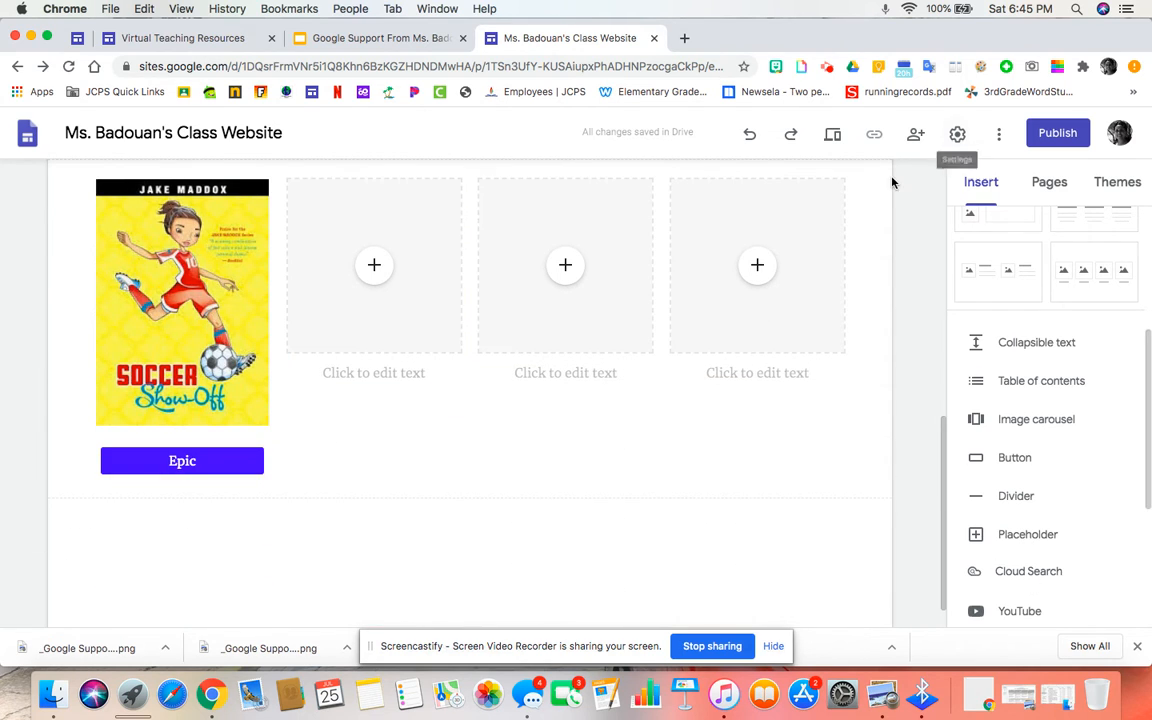
pyautogui.scroll(5, 890, 184)
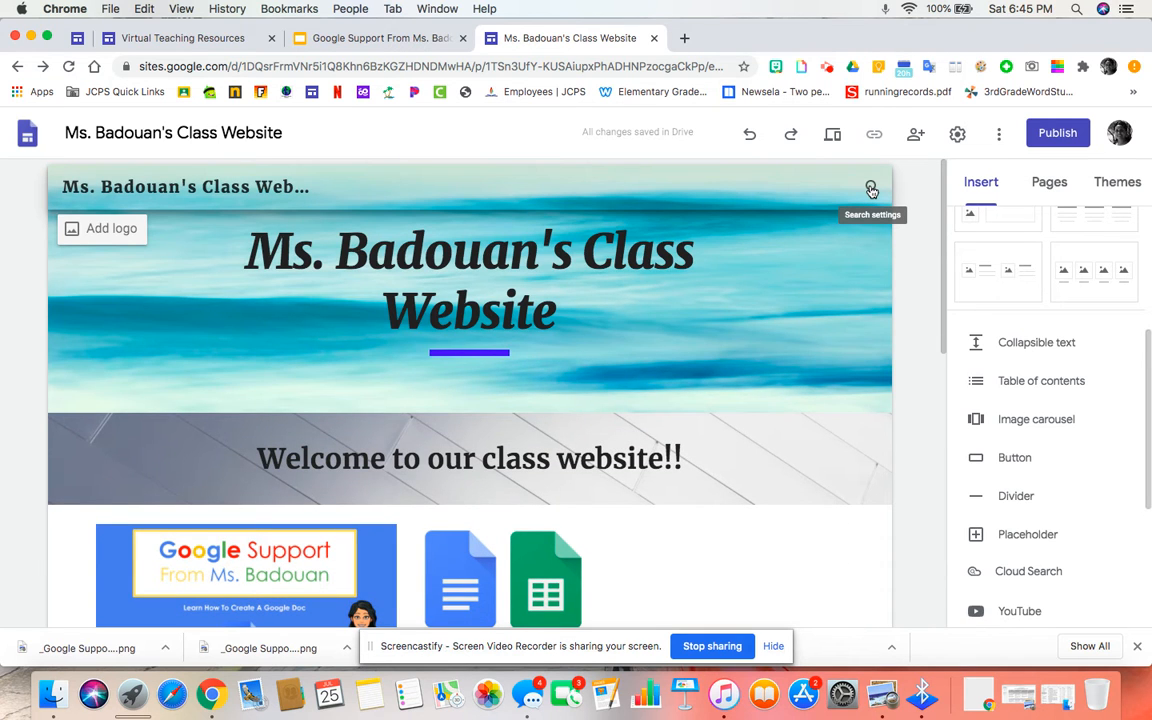
pyautogui.scroll(-3, 980, 505)
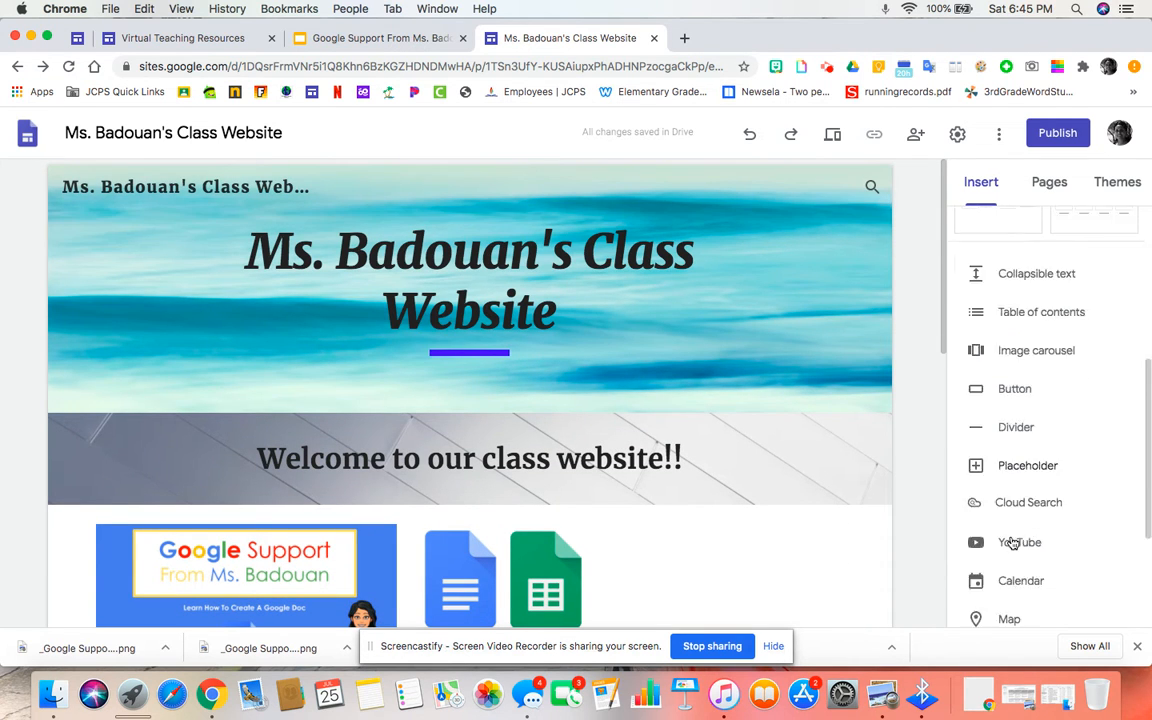
pyautogui.scroll(-5, 800, 530)
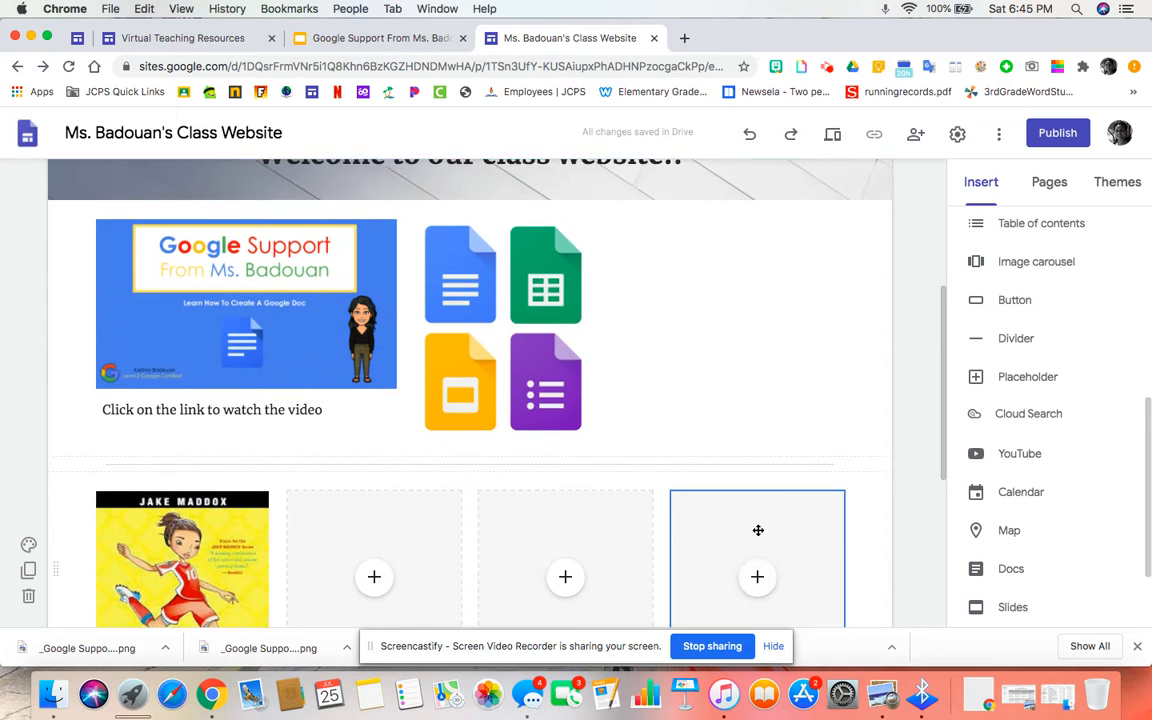
pyautogui.click(223, 325)
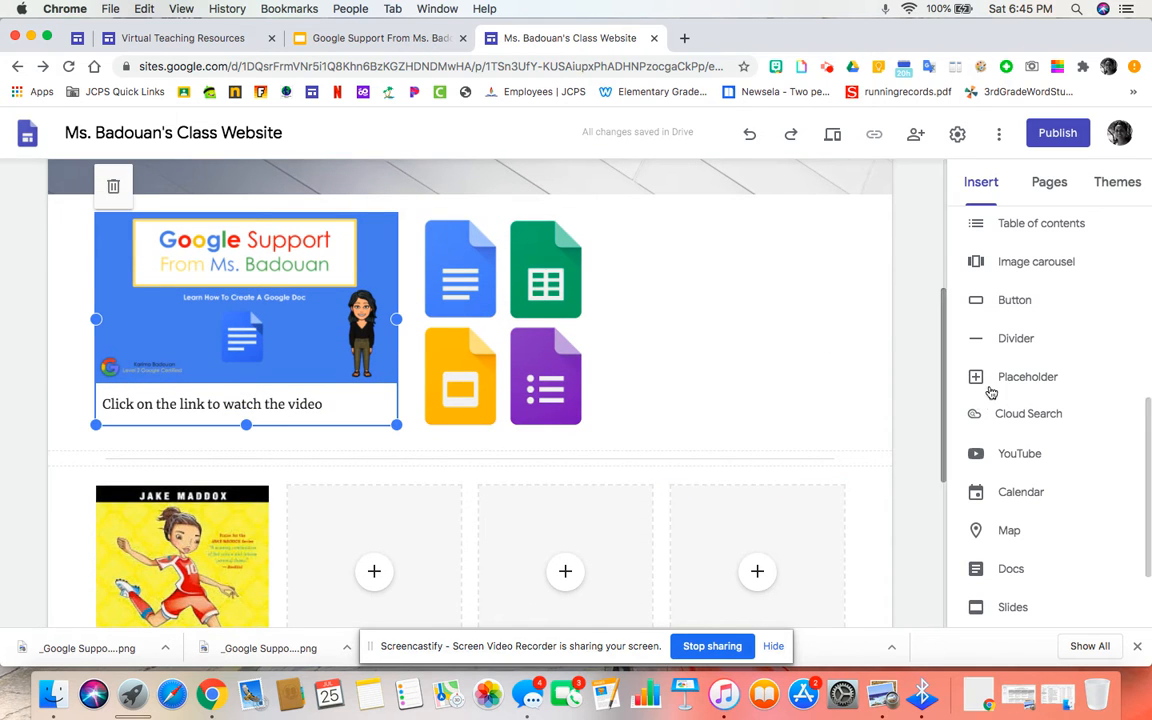
pyautogui.click(1015, 454)
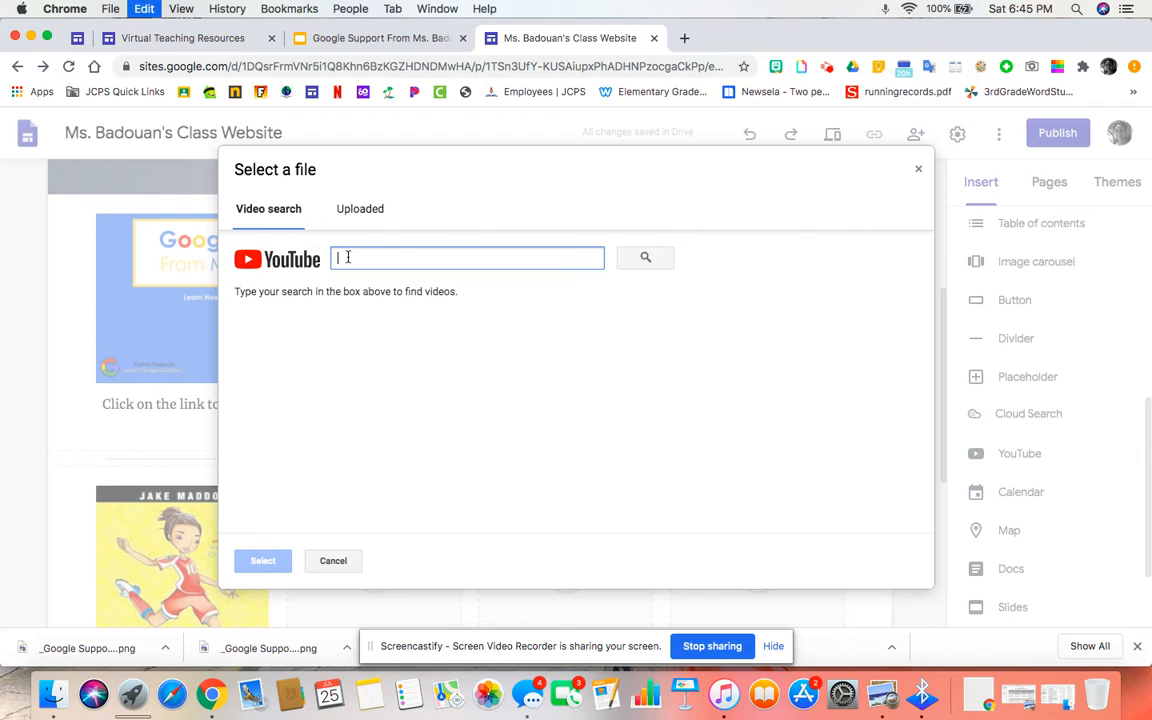
pyautogui.write('https://youtu.be/ybkLIOtcQNo')
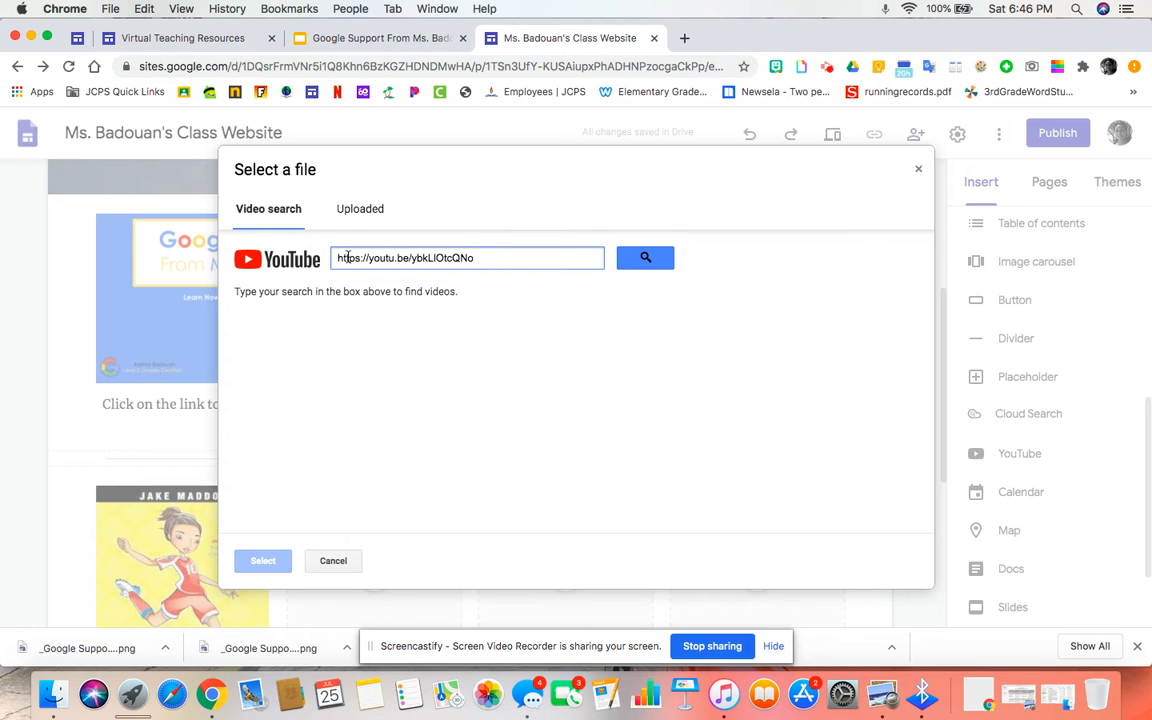
pyautogui.click(660, 258)
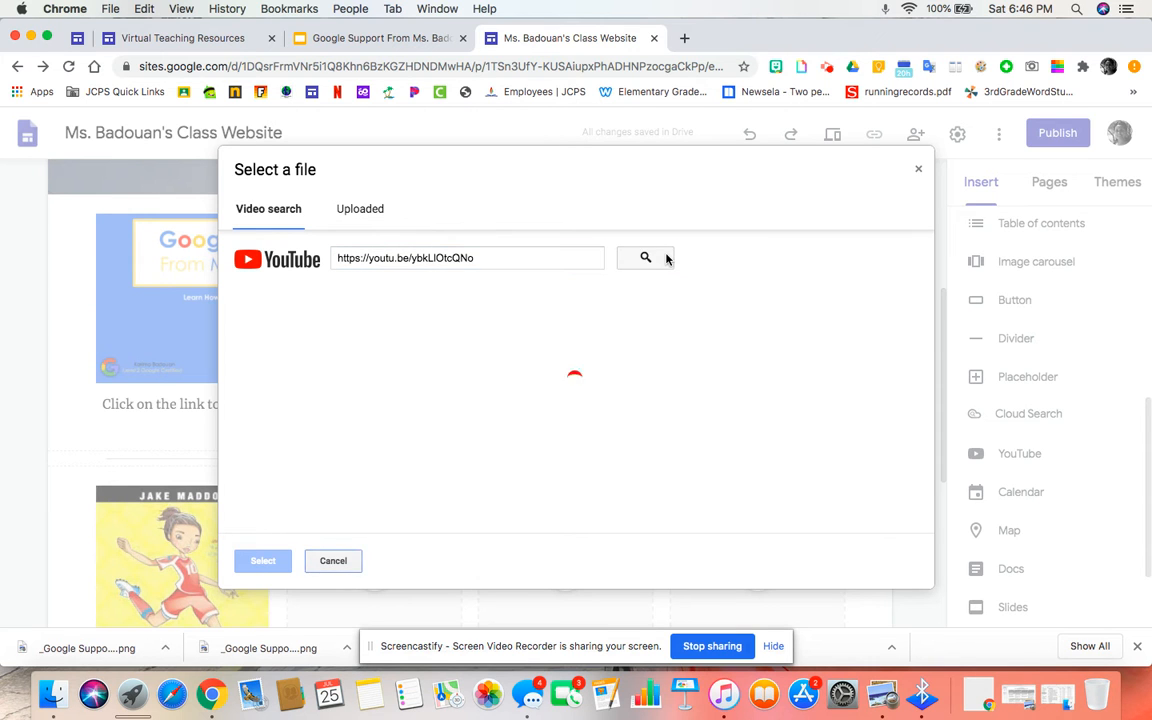
pyautogui.click(445, 340)
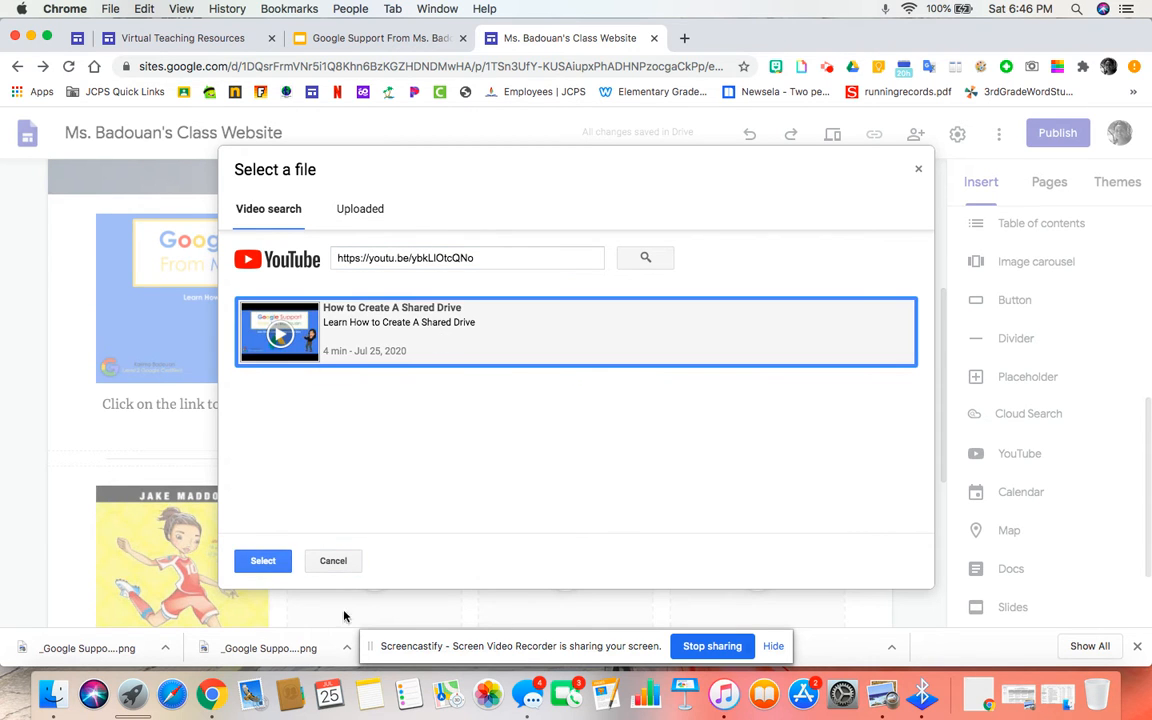
pyautogui.click(262, 560)
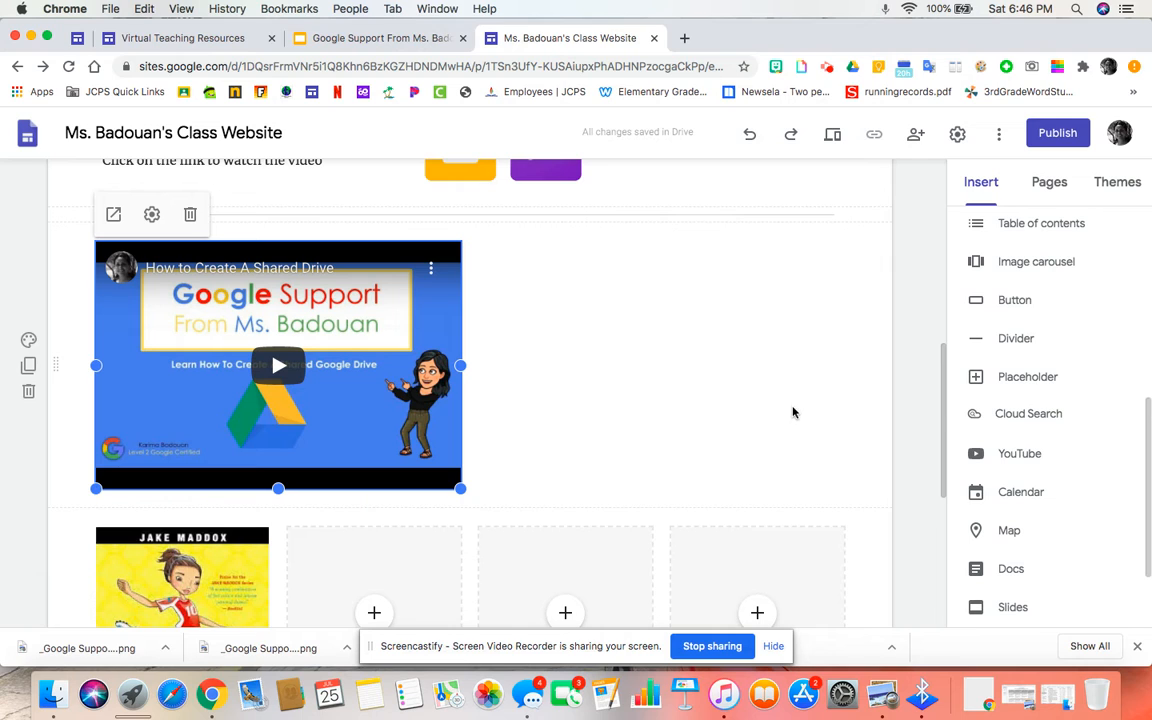
# Step: Search YouTube for "multiplication song" and embed the "Multiplication Mash Up" video below the shared drive video
pyautogui.click(974, 456)
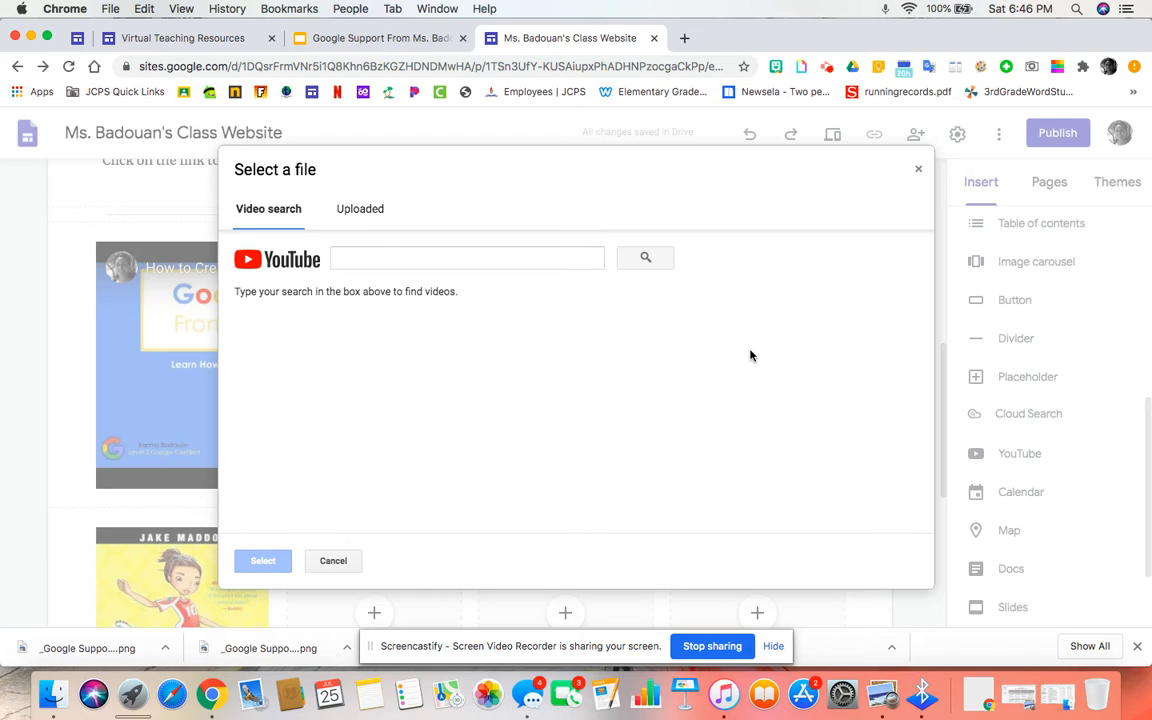
pyautogui.write('mu')
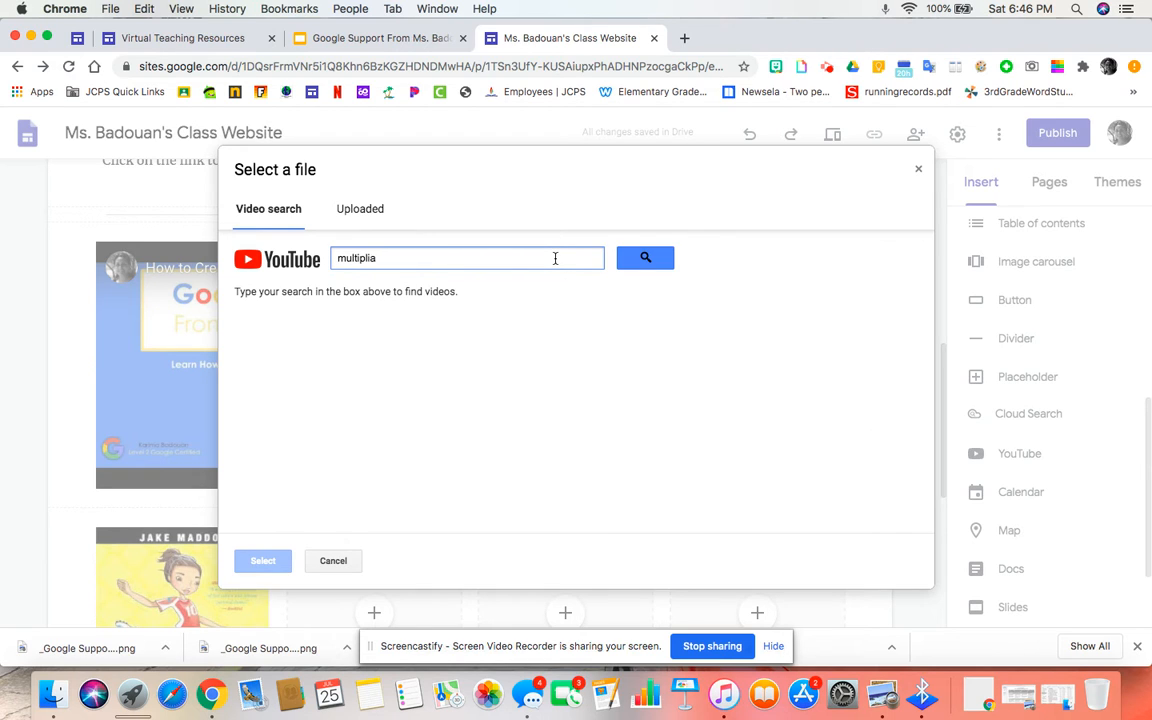
pyautogui.write('ltiplication song')
pyautogui.press('Return')
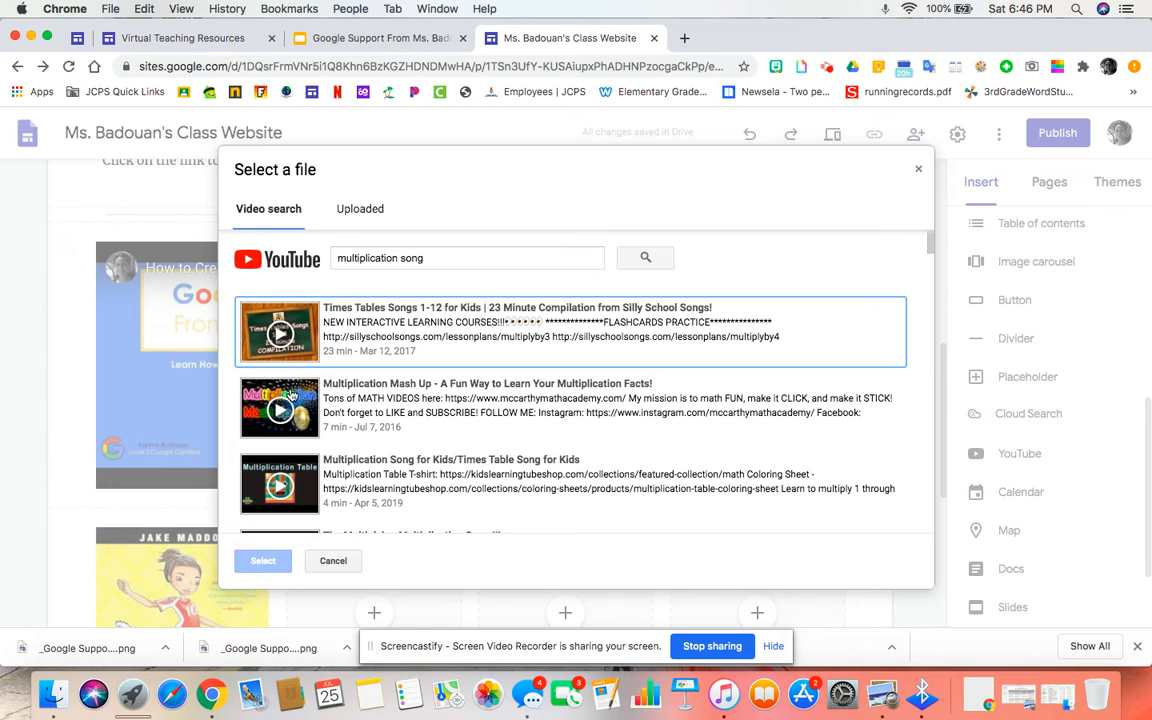
pyautogui.click(295, 399)
pyautogui.click(245, 560)
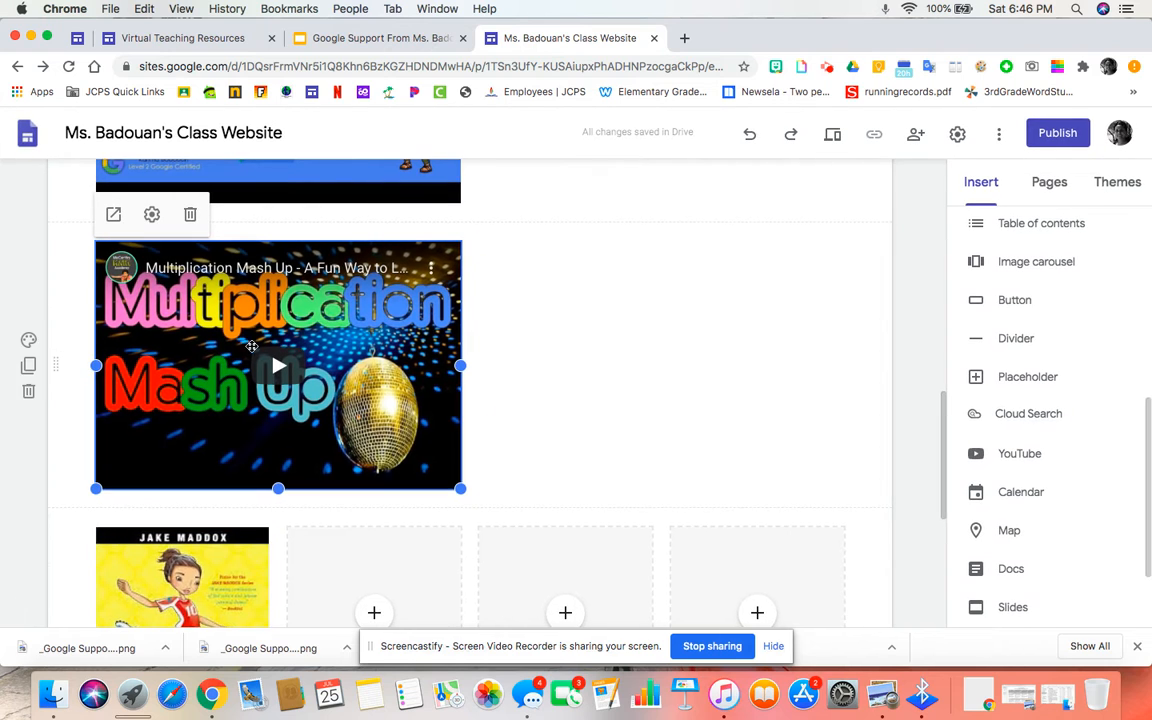
pyautogui.scroll(3, 249, 331)
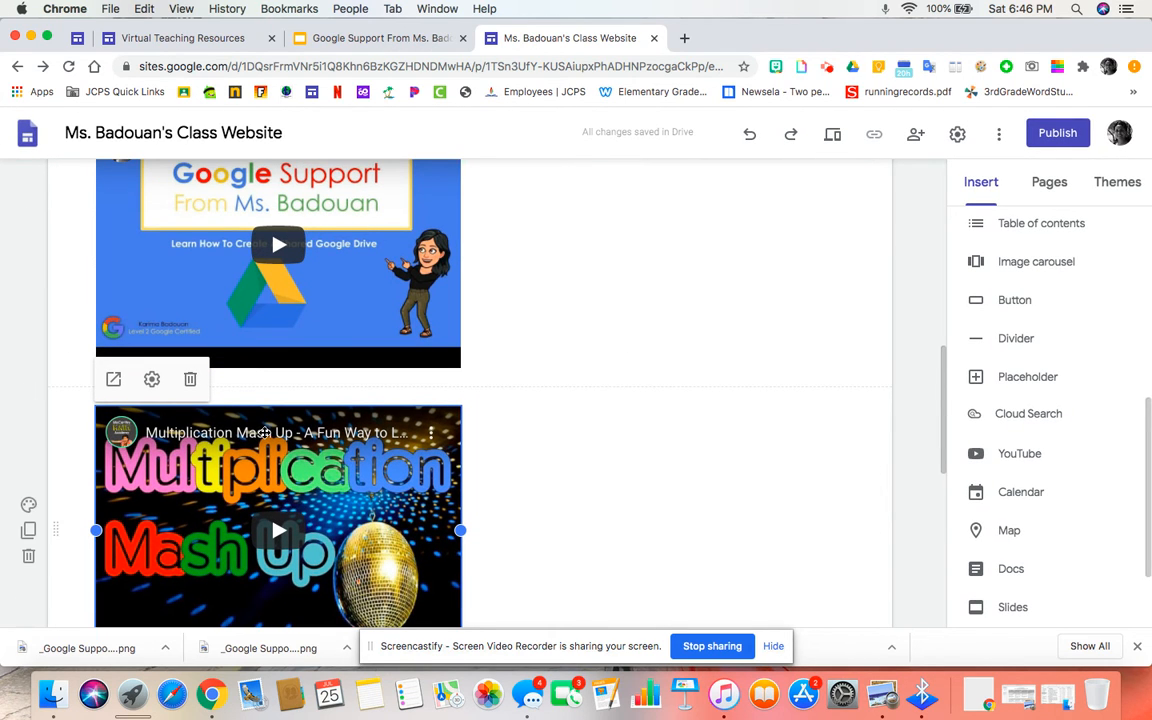
# Step: Delete the Multiplication Mash Up video and embed the "Want to keep working?" Google Doc between the shared drive video and the book cover section
pyautogui.click(190, 379)
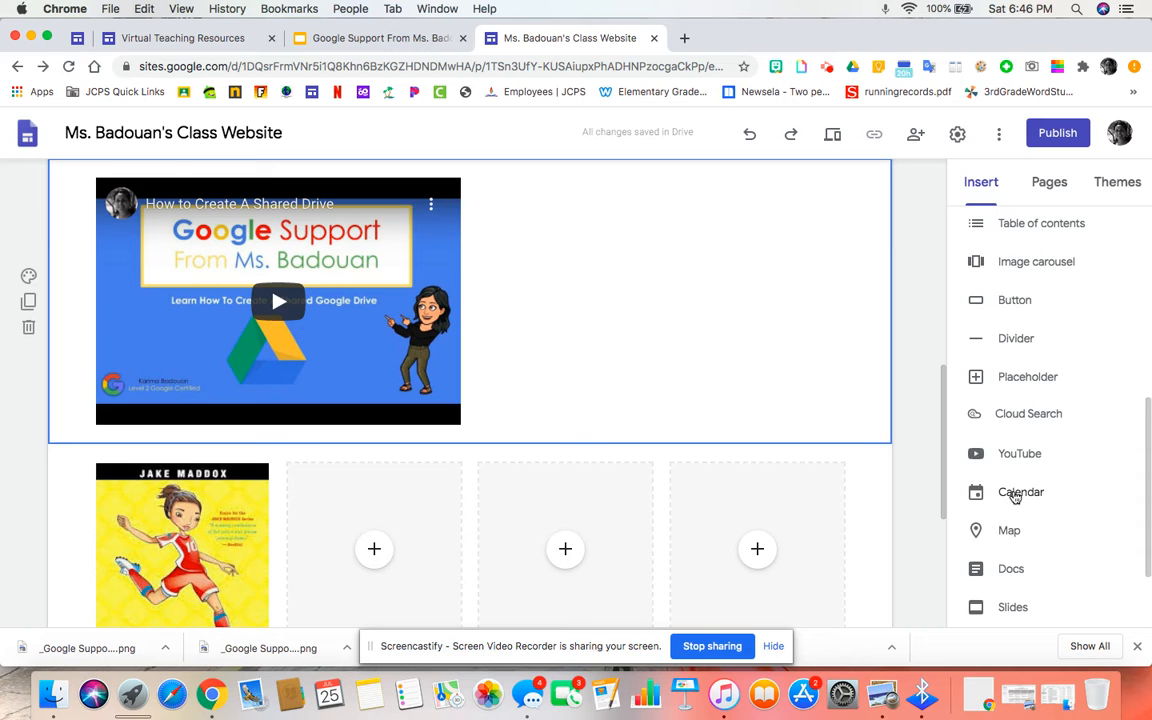
pyautogui.scroll(-3, 1012, 495)
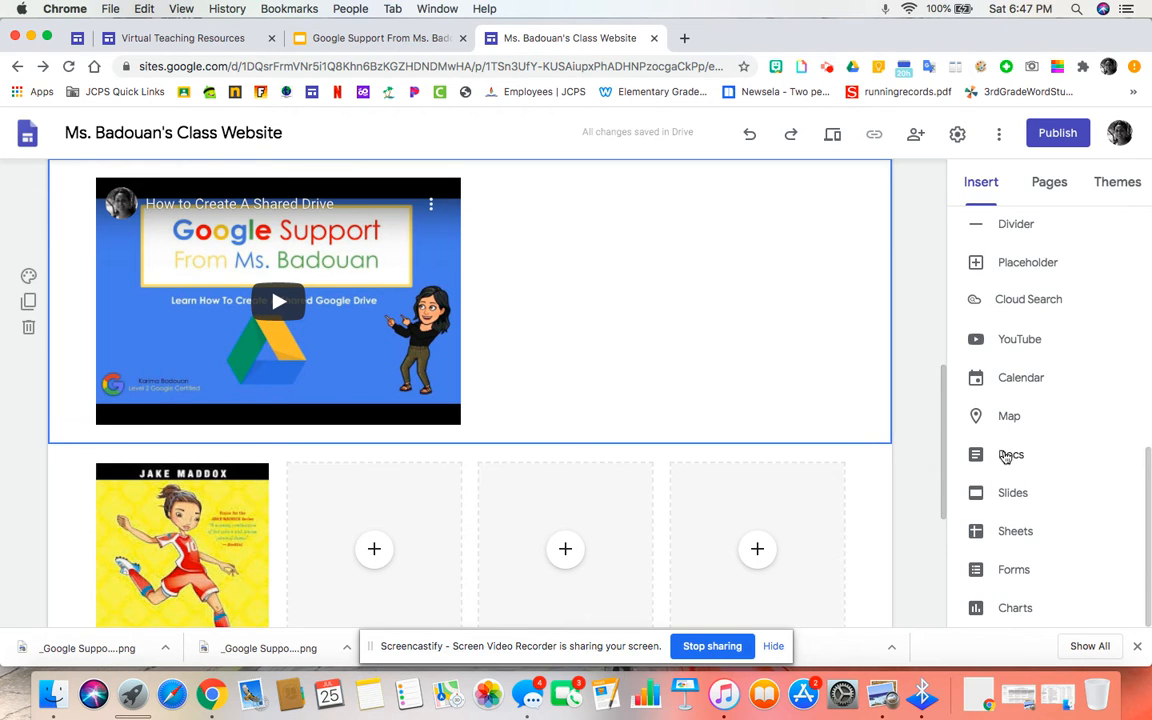
pyautogui.click(1005, 456)
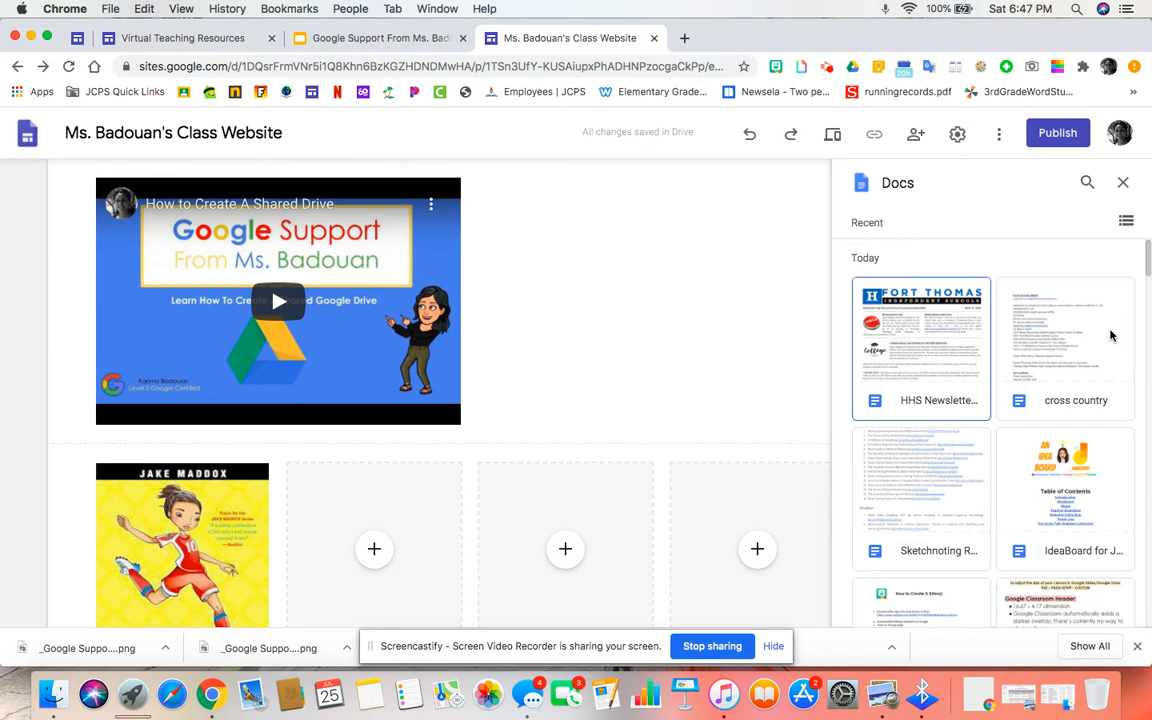
pyautogui.scroll(-5, 1012, 455)
pyautogui.scroll(-1, 1012, 455)
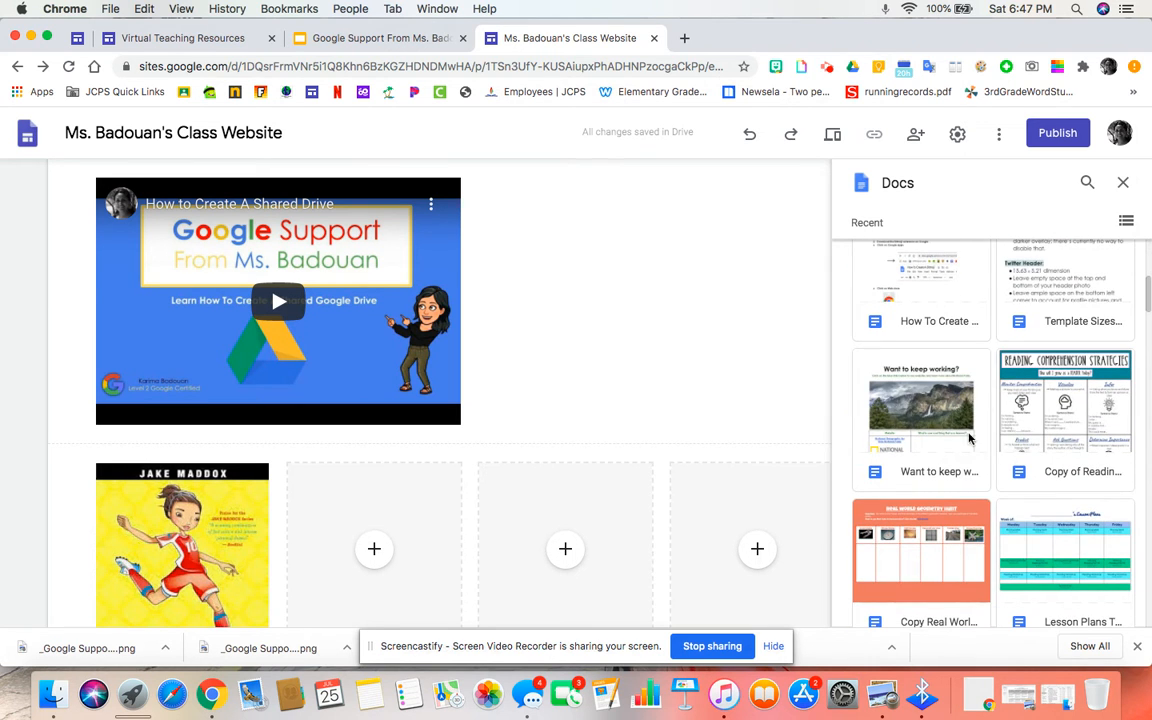
pyautogui.click(912, 420)
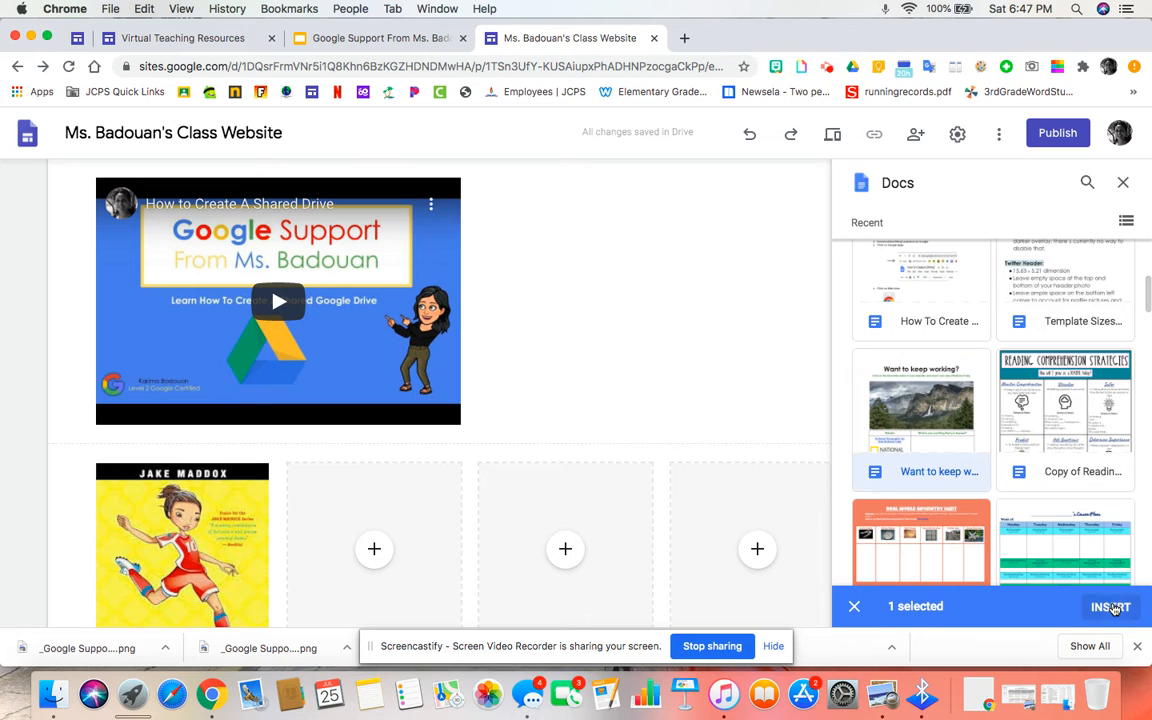
pyautogui.click(1110, 606)
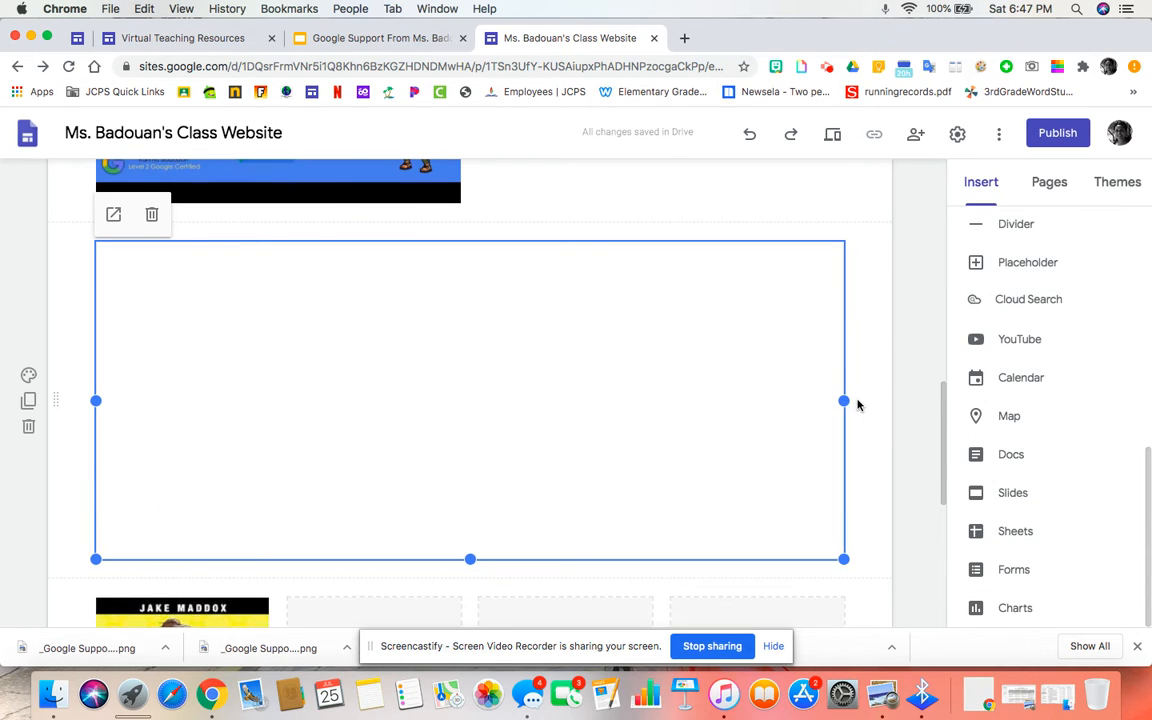
# Step: Narrow the embedded "Want to keep working?" document to less than half the page width and extend its height to show the whole National Park Foundation row
pyautogui.moveTo(846, 400); pyautogui.dragTo(395, 395)
pyautogui.scroll(-2, 358, 412)
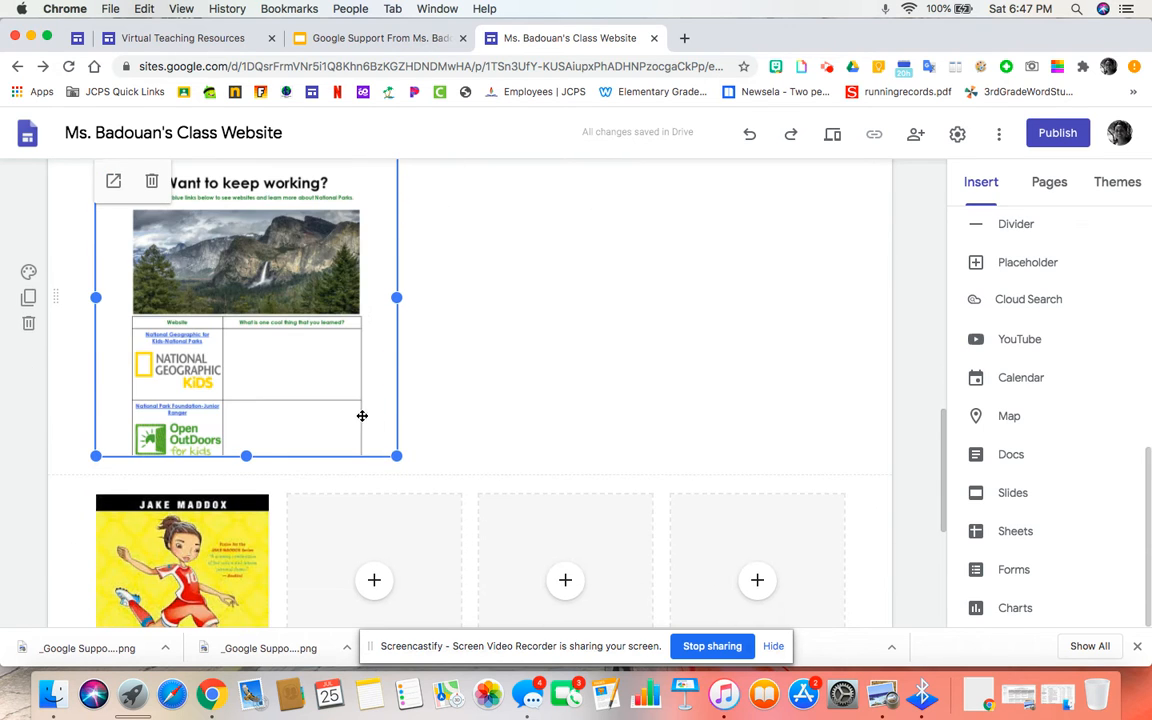
pyautogui.moveTo(393, 448); pyautogui.dragTo(396, 482)
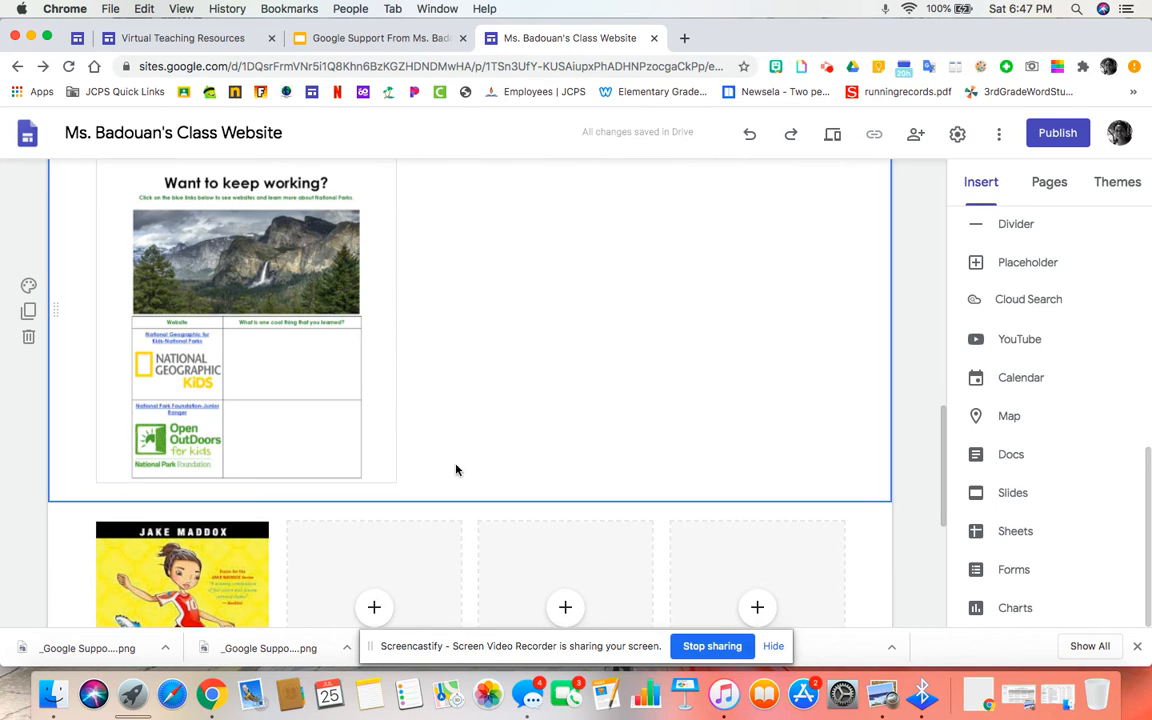
# Step: Embed the Read Alouds slide presentation between the shared drive video and the "Want to keep working?" document
pyautogui.scroll(4, 193, 298)
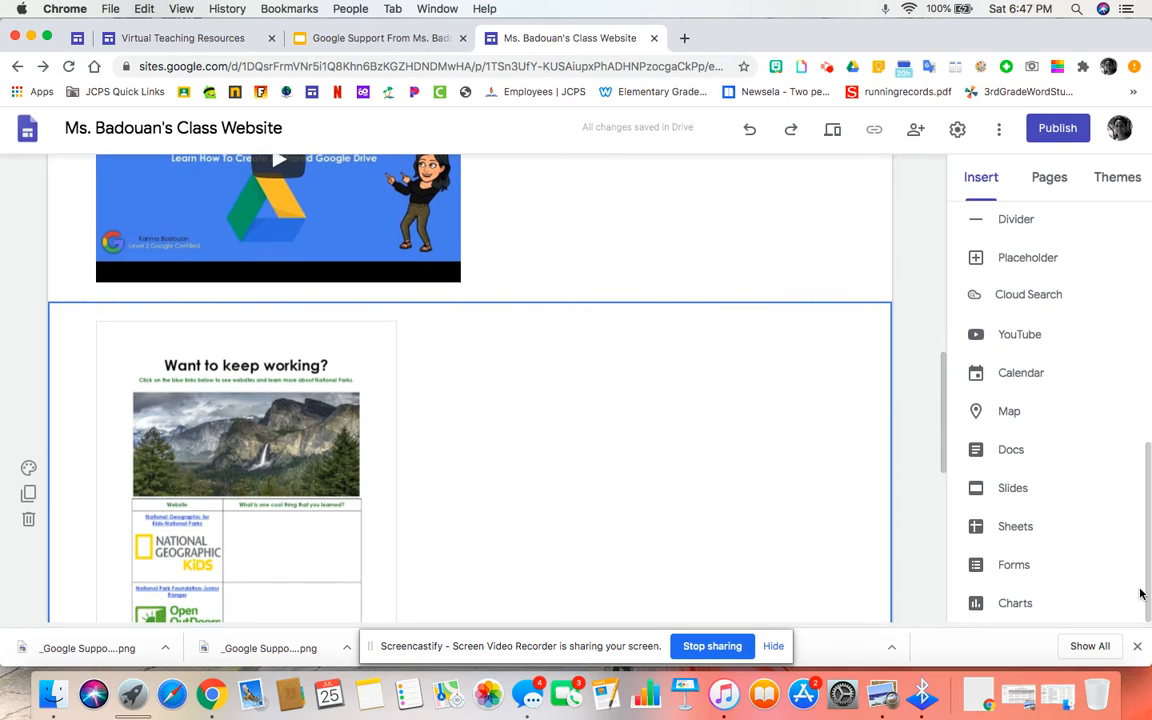
pyautogui.click(1022, 497)
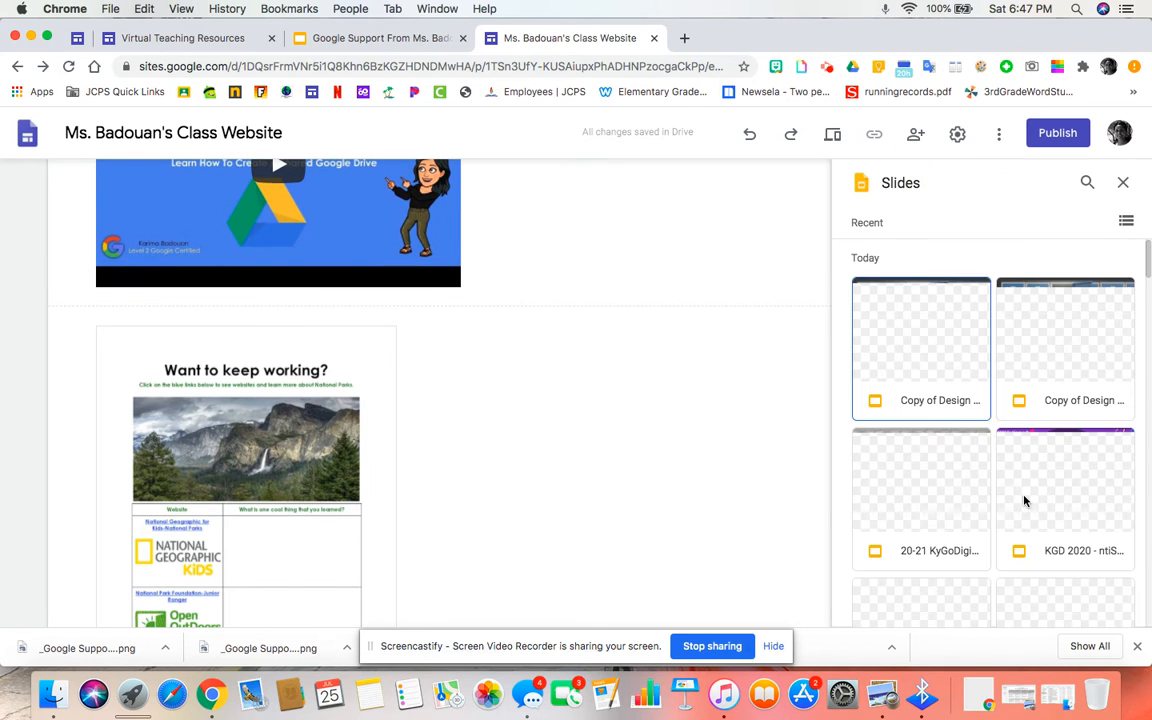
pyautogui.scroll(-15, 936, 487)
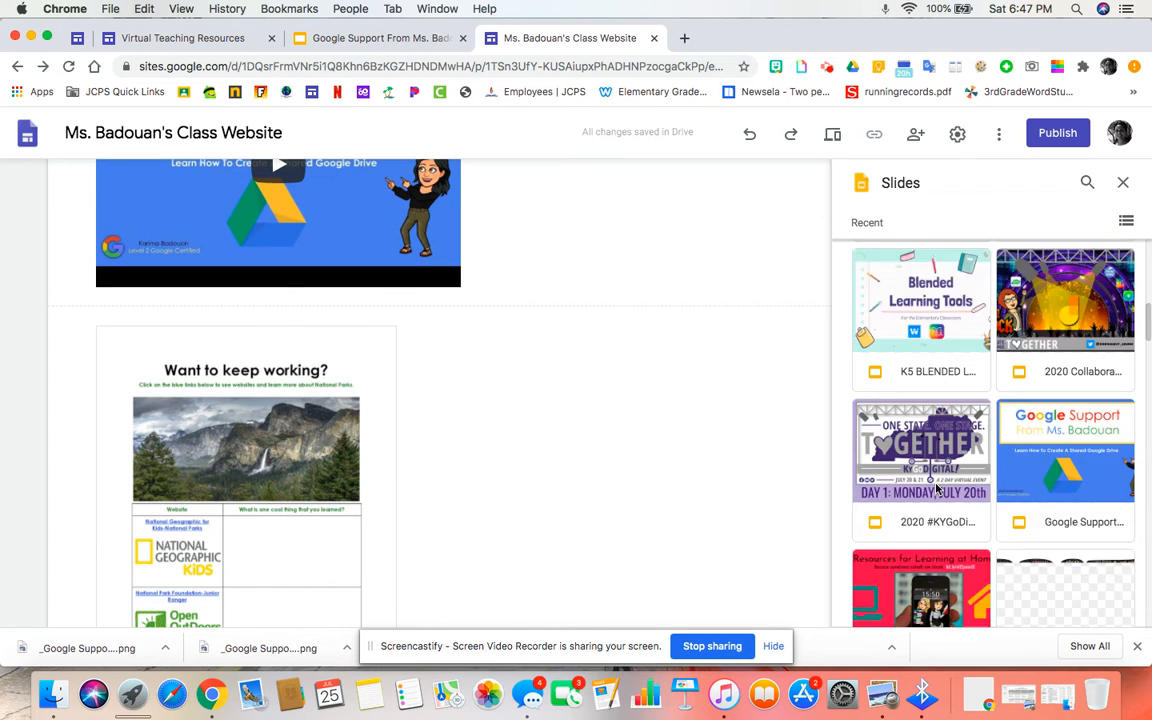
pyautogui.scroll(-5, 936, 487)
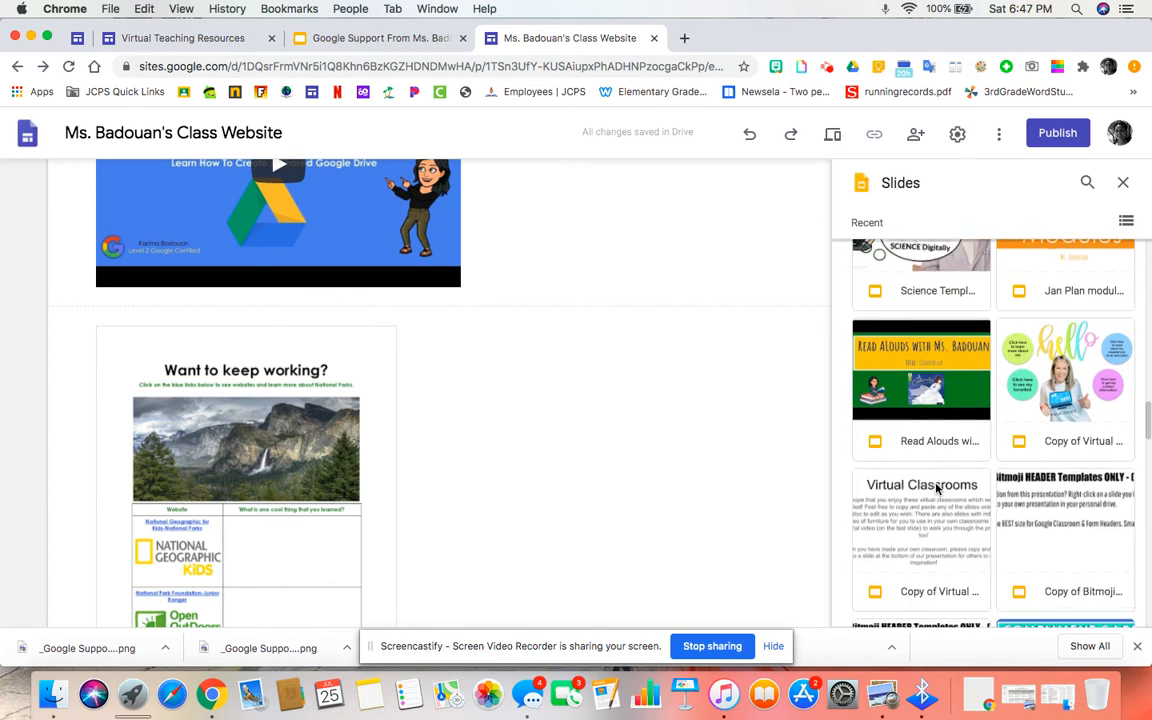
pyautogui.click(923, 337)
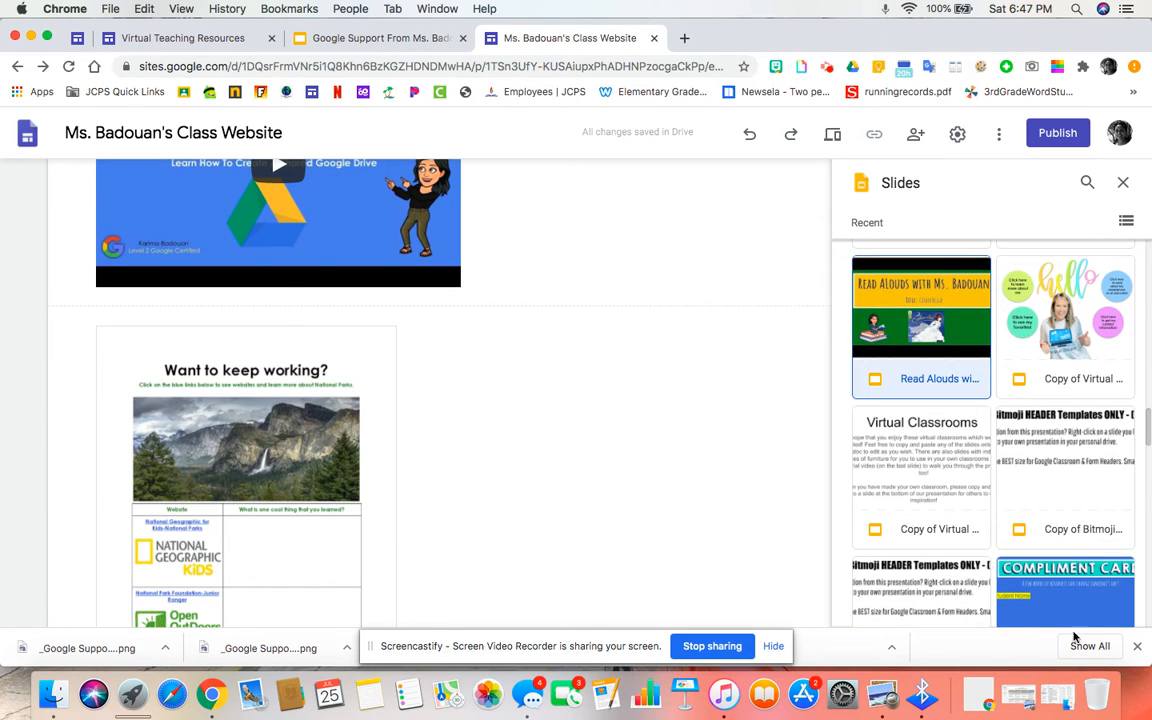
pyautogui.click(1111, 607)
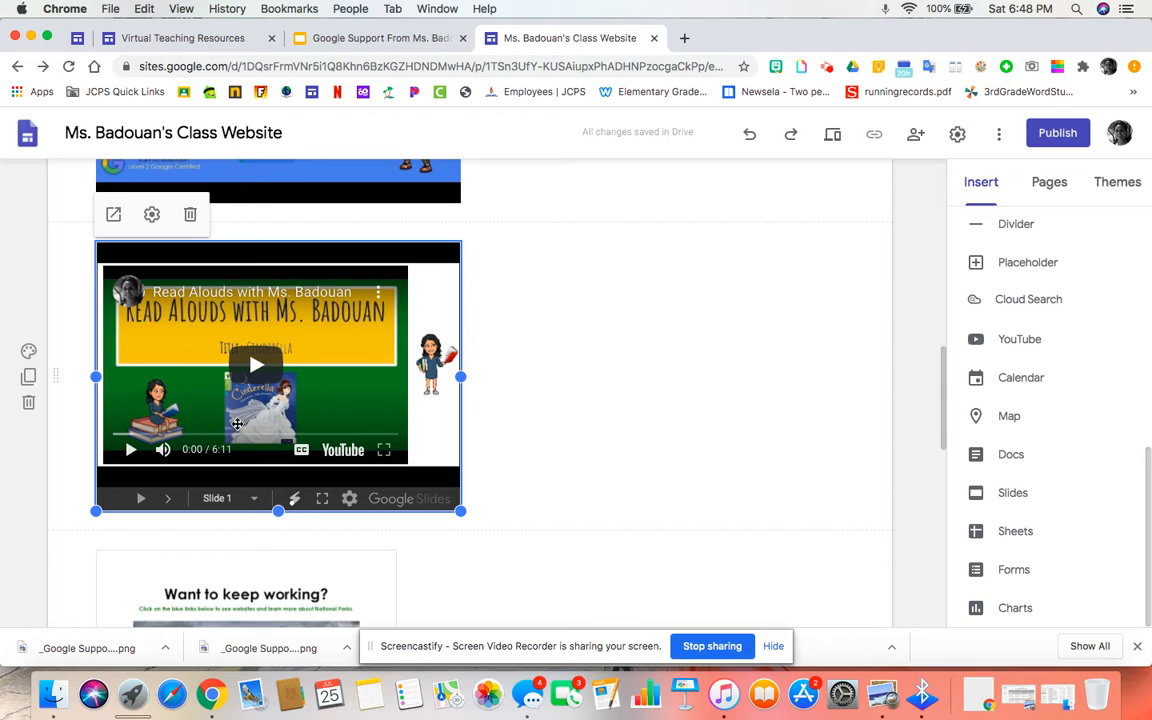
# Step: Embed the spreadsheet "Copy of Word-to-Word Translator : JCPS Top Languages" below the Read Alouds presentation
pyautogui.click(1026, 533)
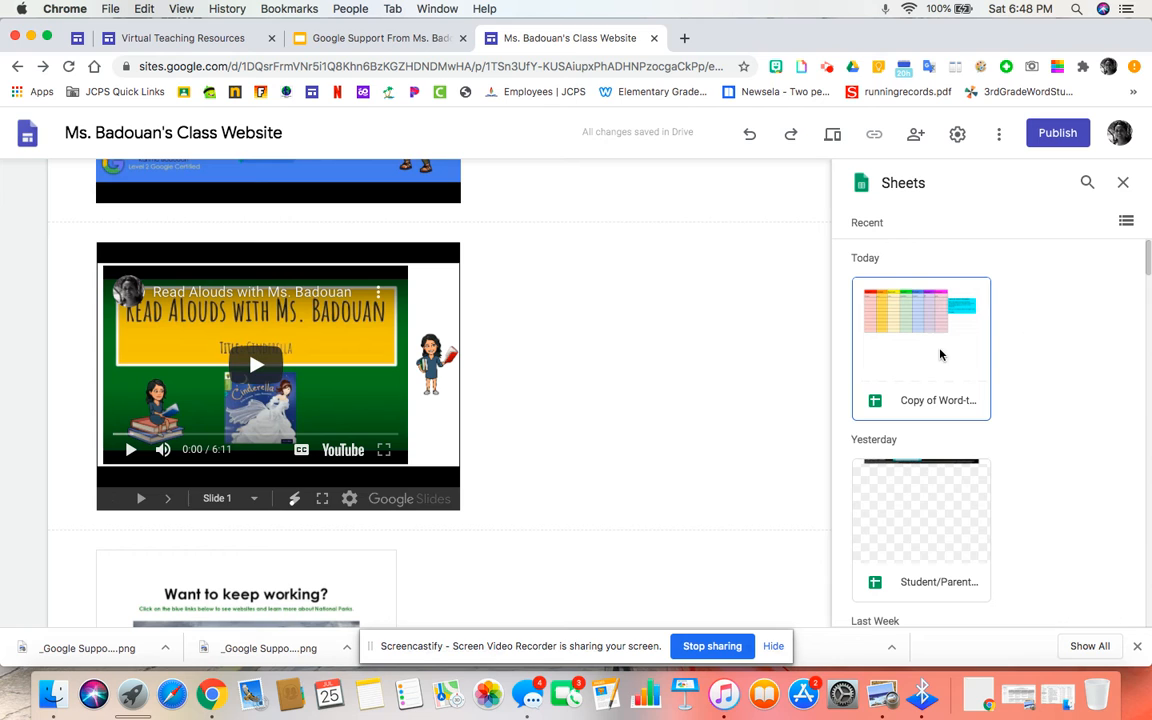
pyautogui.click(936, 357)
pyautogui.click(1111, 607)
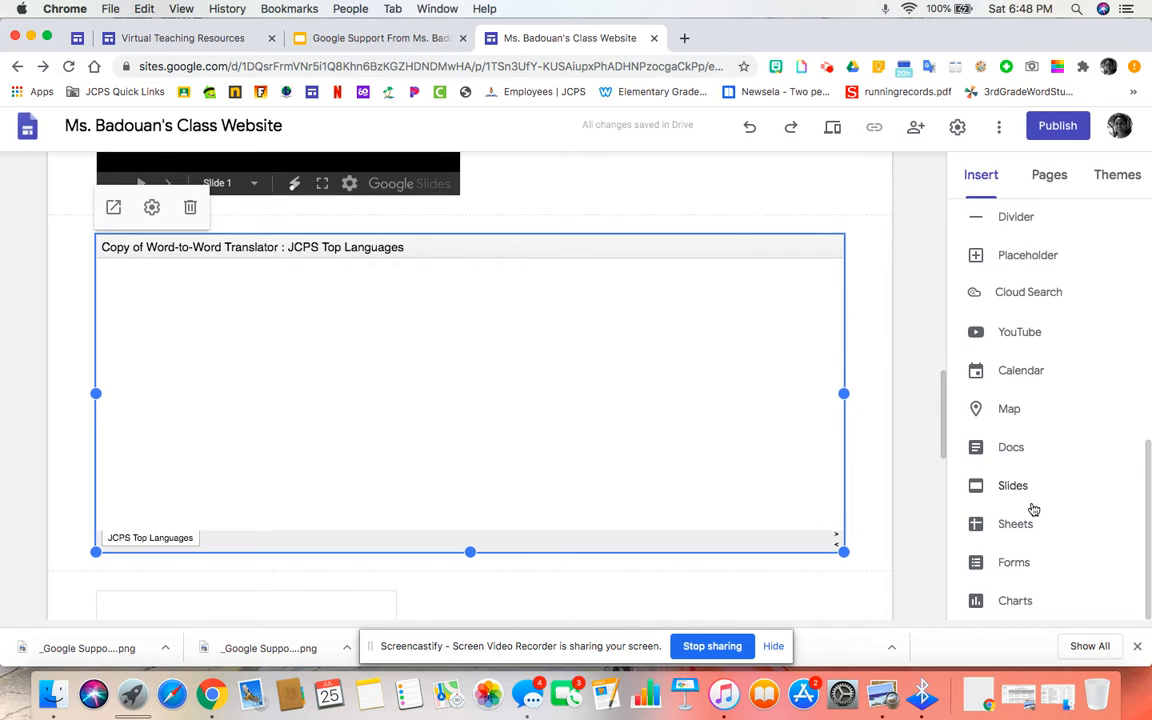
# Step: Embed the turquoise Math Practice form, listed as Example Form, between the divider and the shared drive video
pyautogui.click(1028, 570)
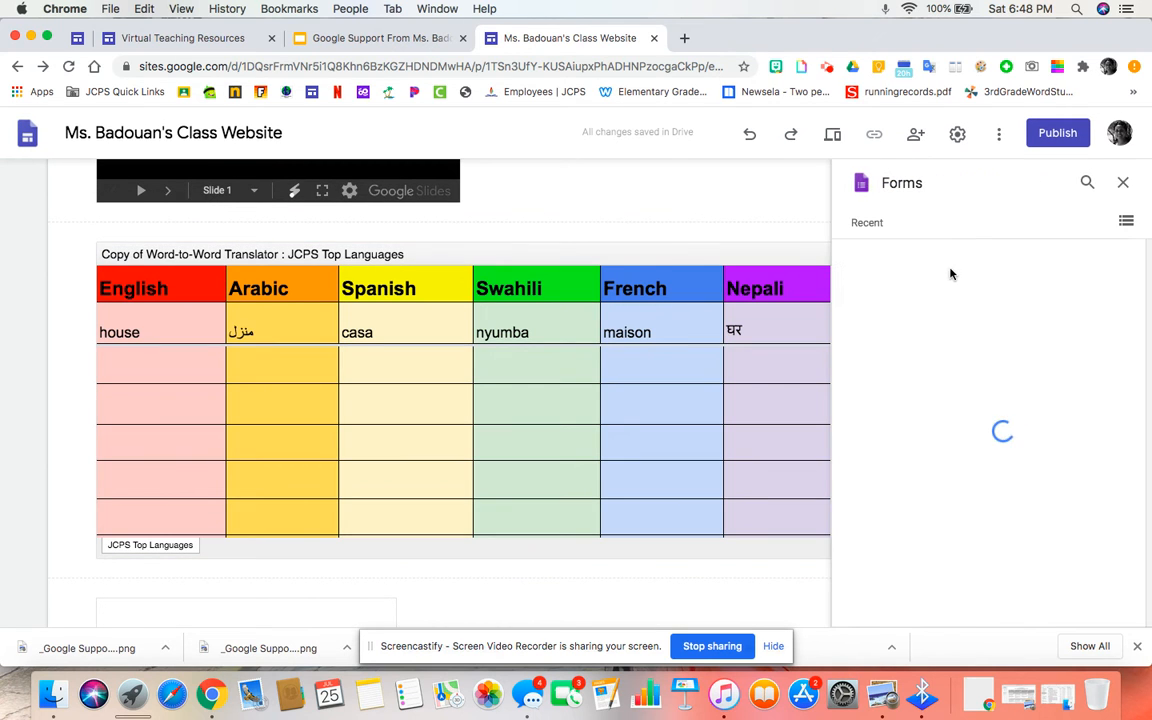
pyautogui.scroll(10, 656, 342)
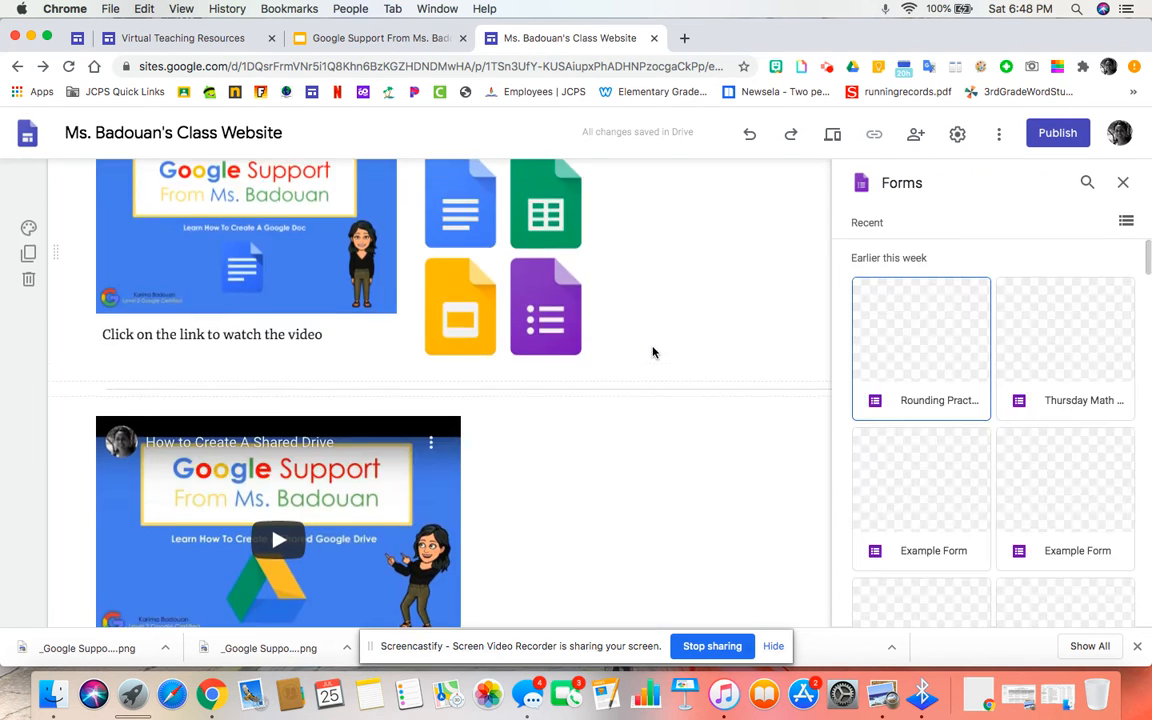
pyautogui.scroll(-1, 965, 459)
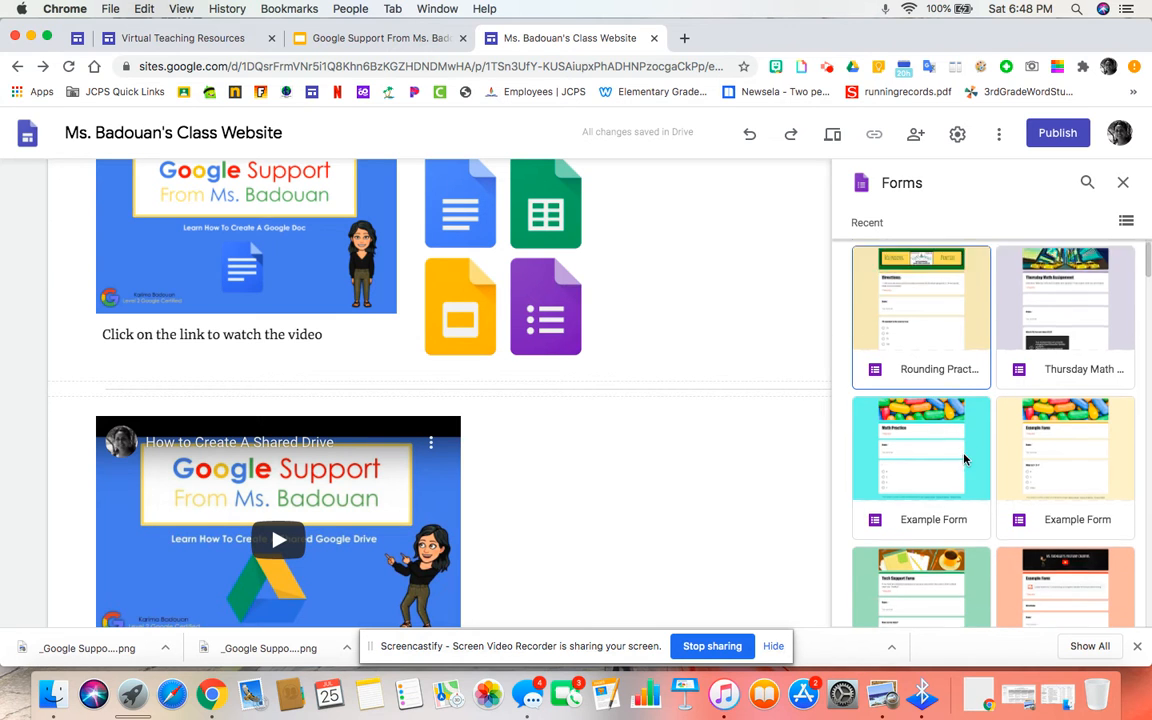
pyautogui.scroll(-3, 965, 459)
pyautogui.click(913, 390)
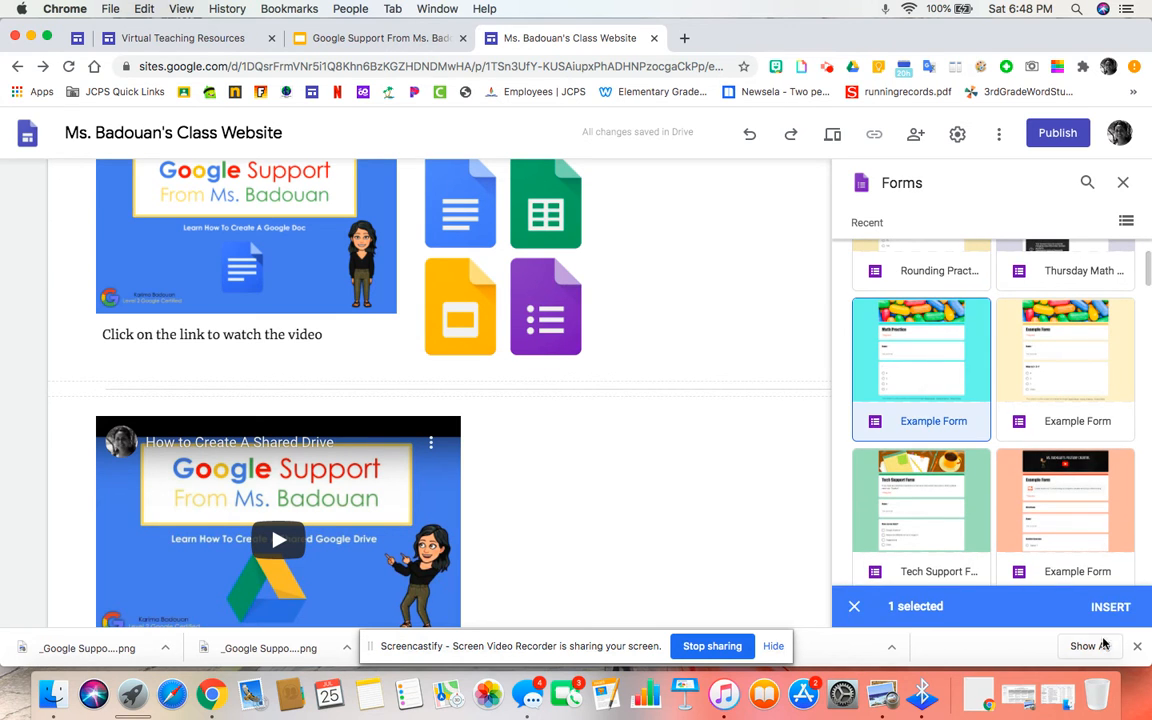
pyautogui.click(1109, 607)
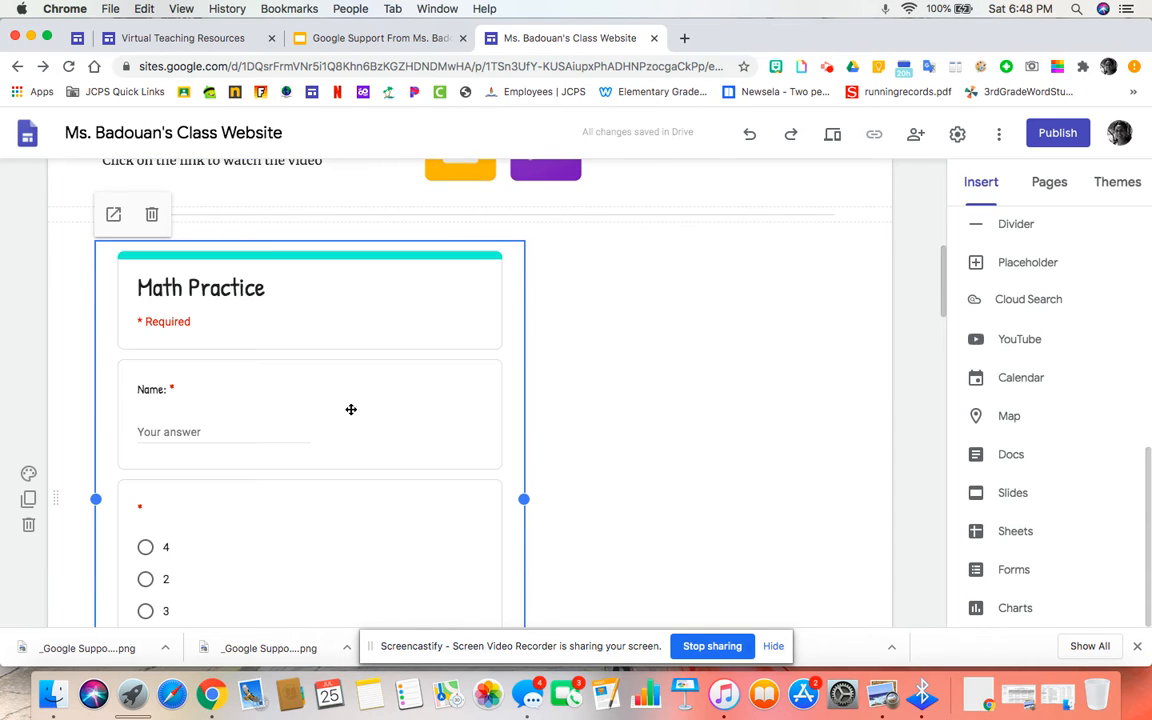
# Step: Widen the embedded Math Practice form to the full width of the content area
pyautogui.scroll(-4, 300, 455)
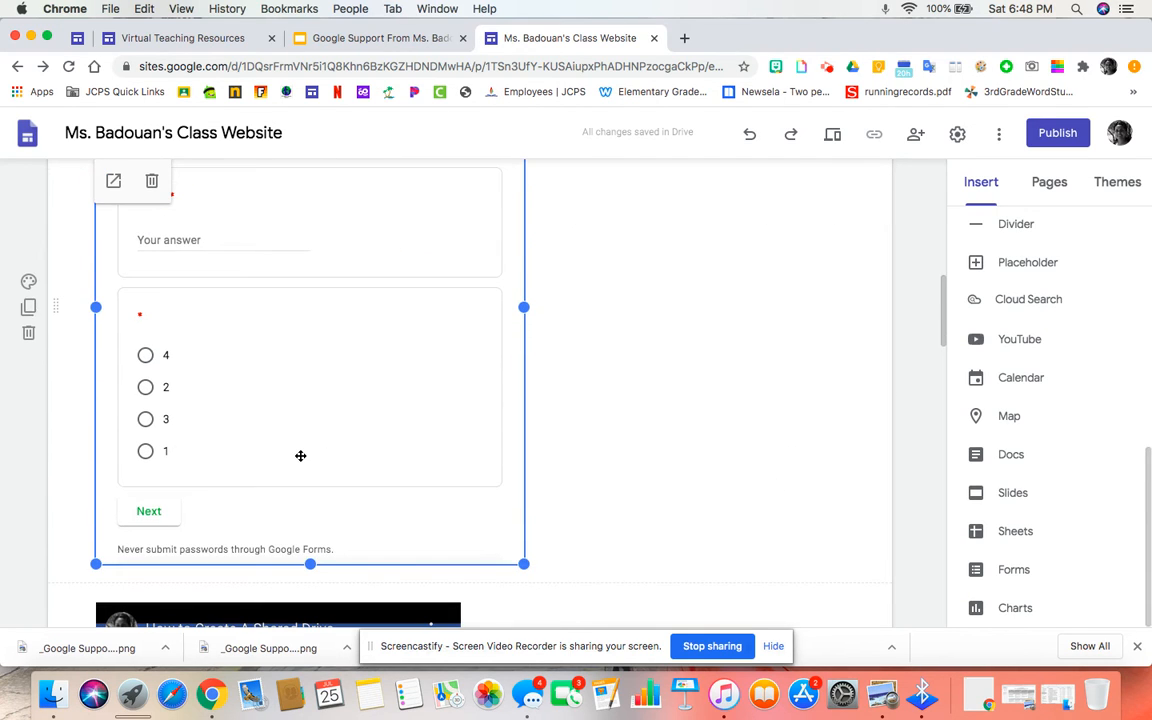
pyautogui.scroll(2, 300, 455)
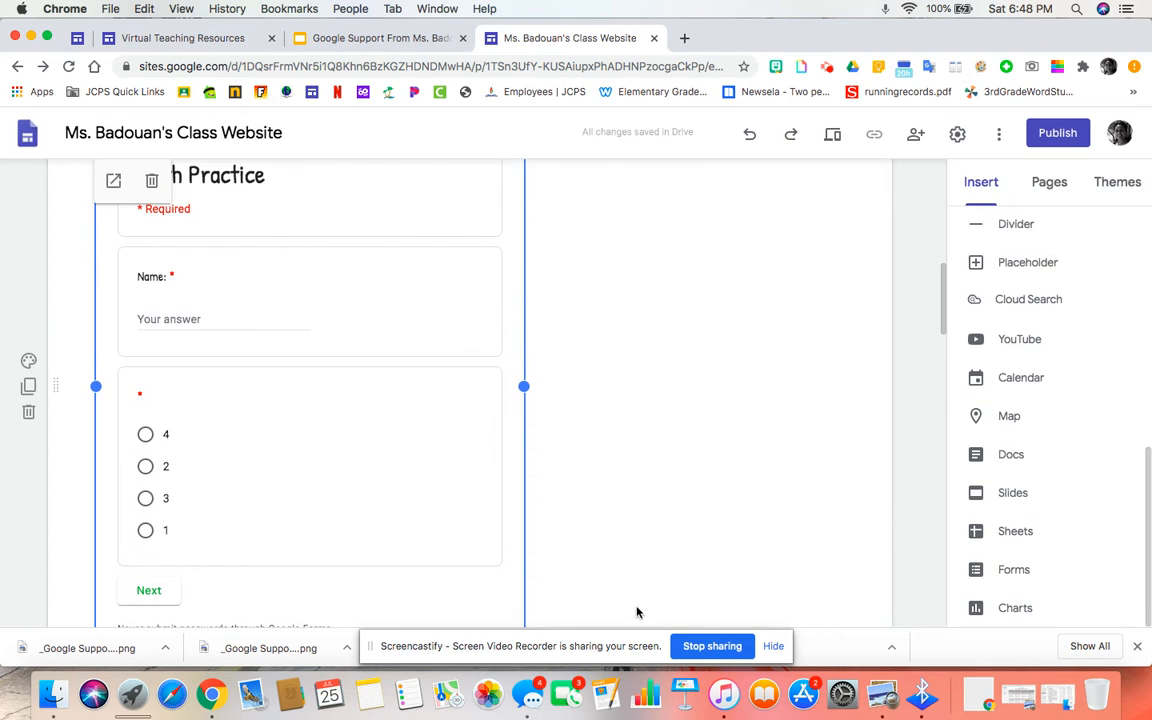
pyautogui.moveTo(523, 386); pyautogui.dragTo(843, 386)
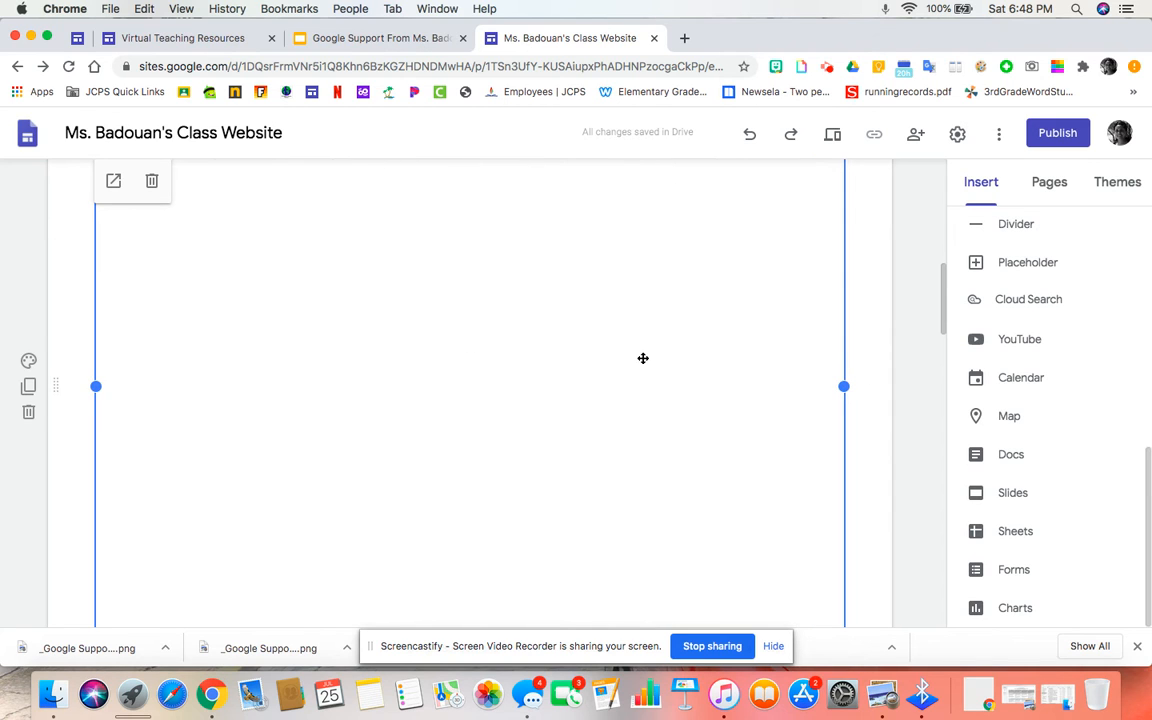
pyautogui.click(1012, 607)
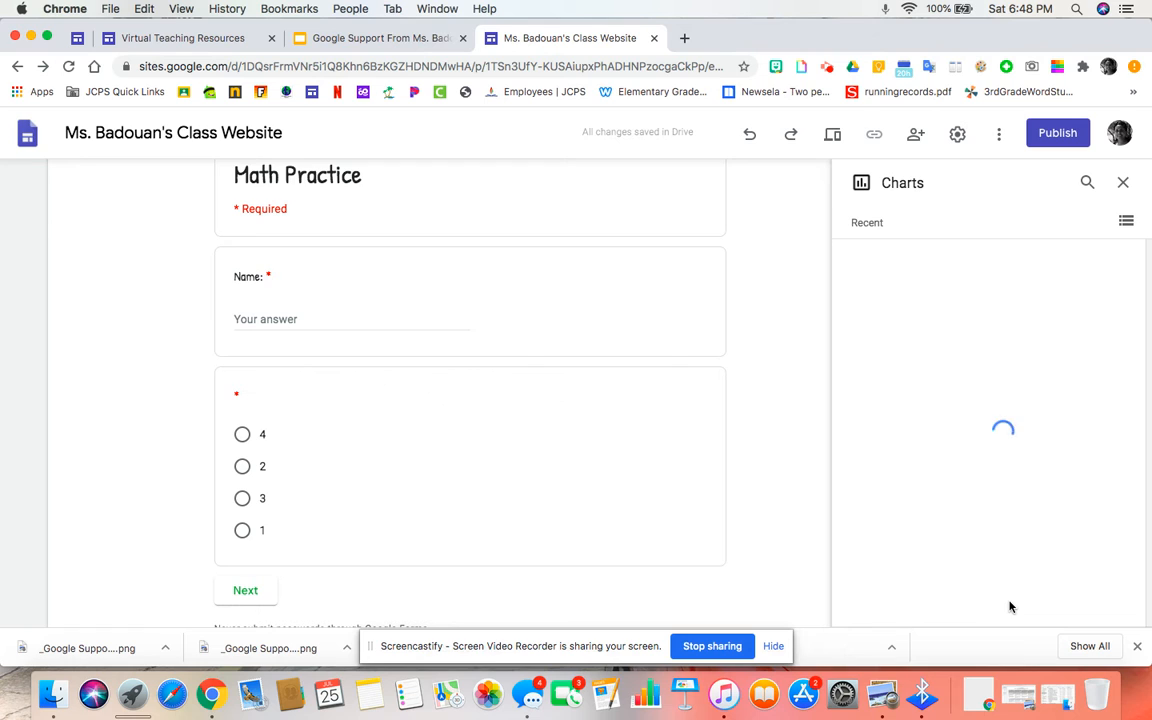
pyautogui.scroll(-3, 935, 425)
pyautogui.scroll(-2, 935, 425)
pyautogui.scroll(8, 940, 420)
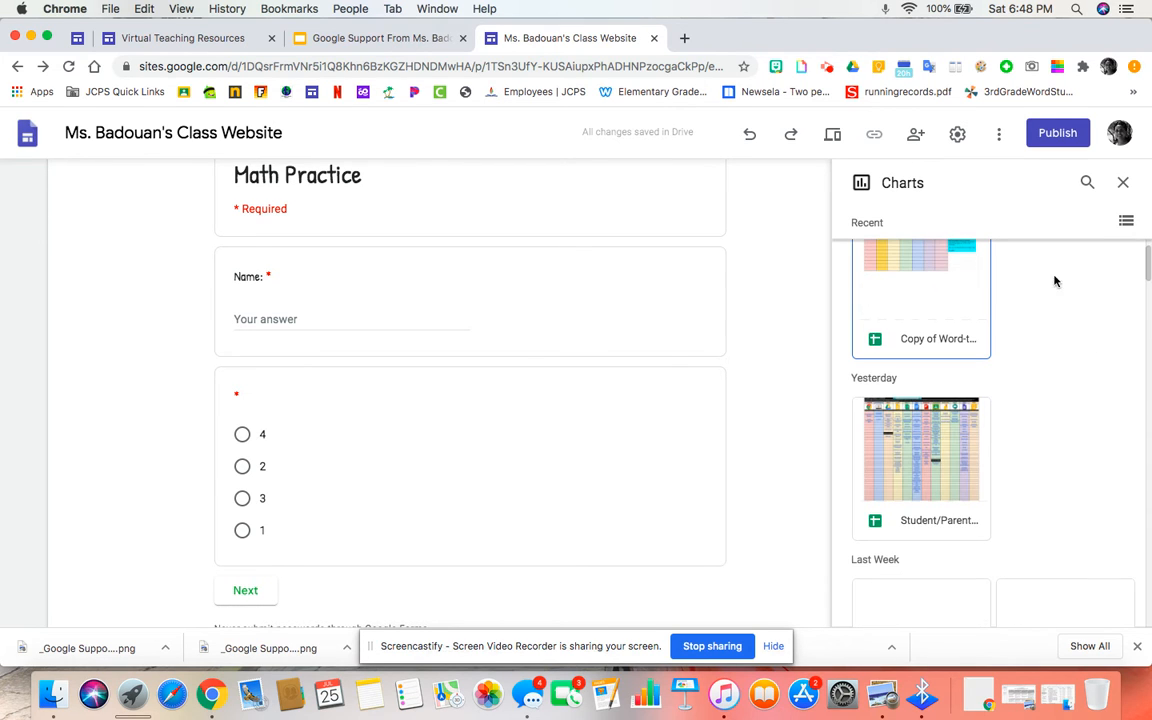
pyautogui.click(1122, 180)
# Step: Add a new page named Tools to the site
pyautogui.scroll(6, 1073, 420)
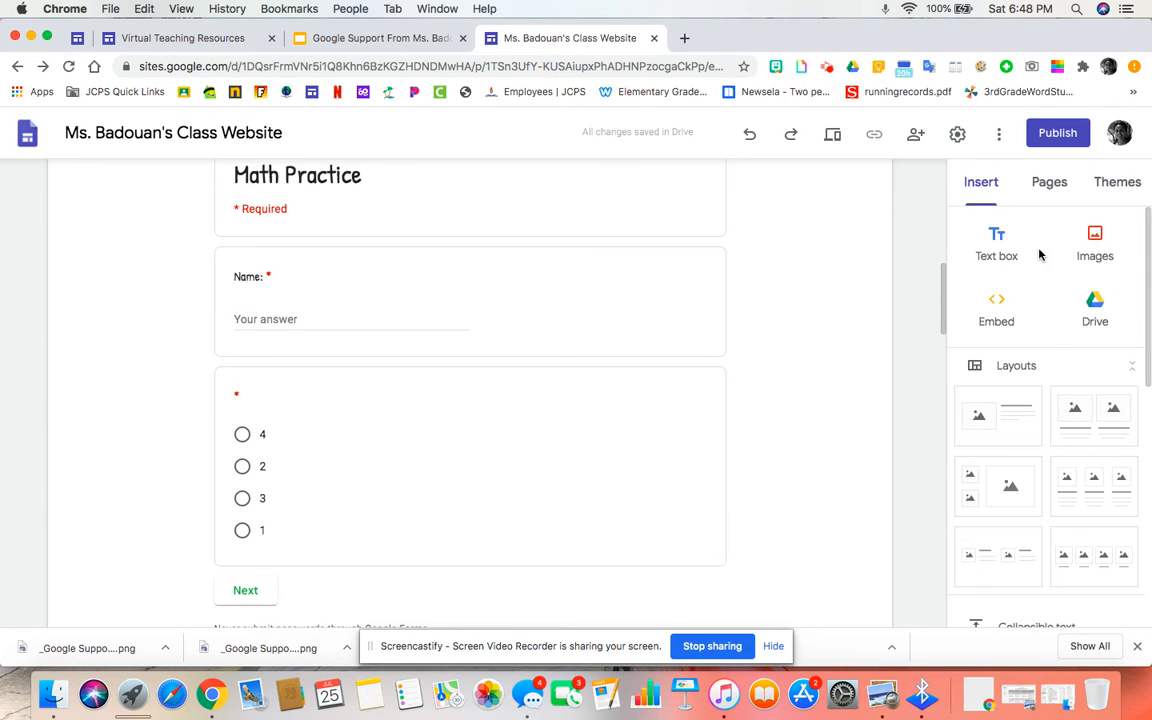
pyautogui.click(1039, 182)
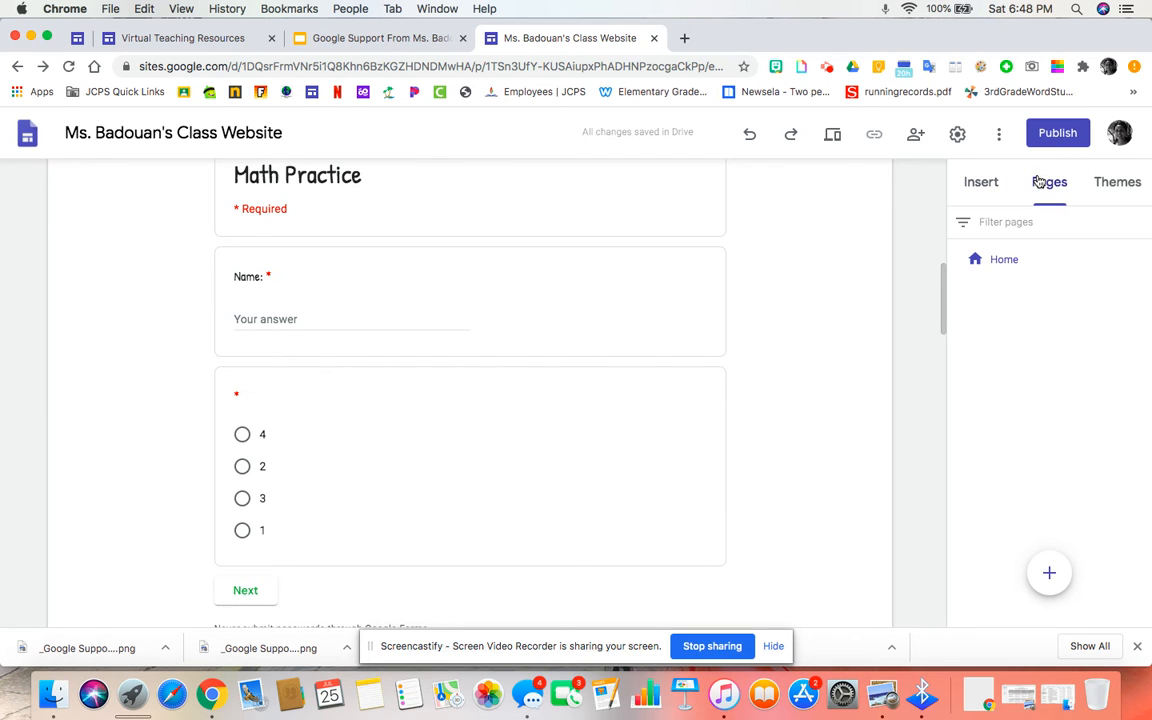
pyautogui.scroll(10, 442, 260)
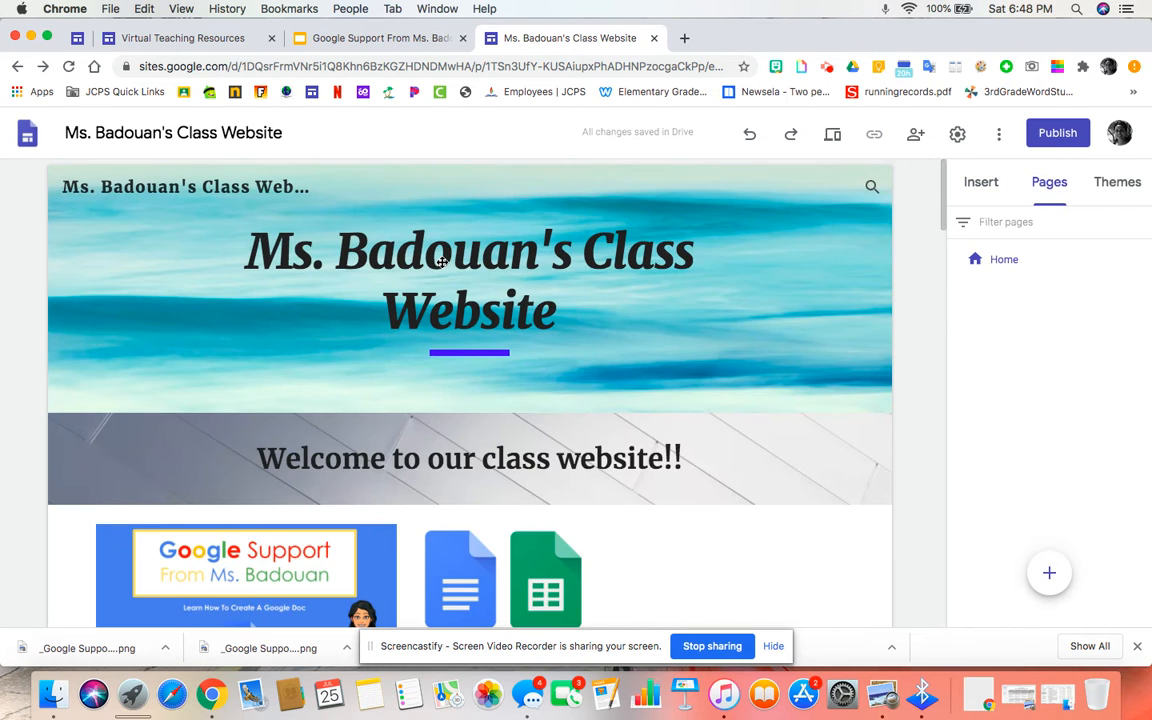
pyautogui.scroll(-20, 315, 447)
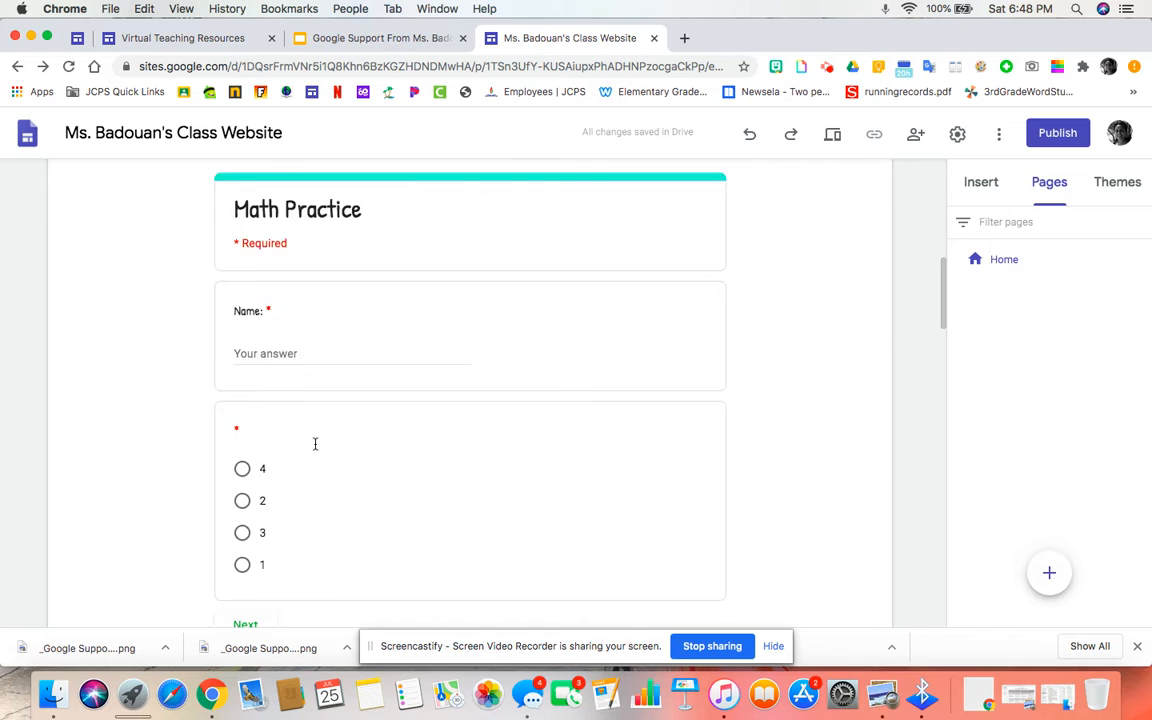
pyautogui.scroll(20, 315, 447)
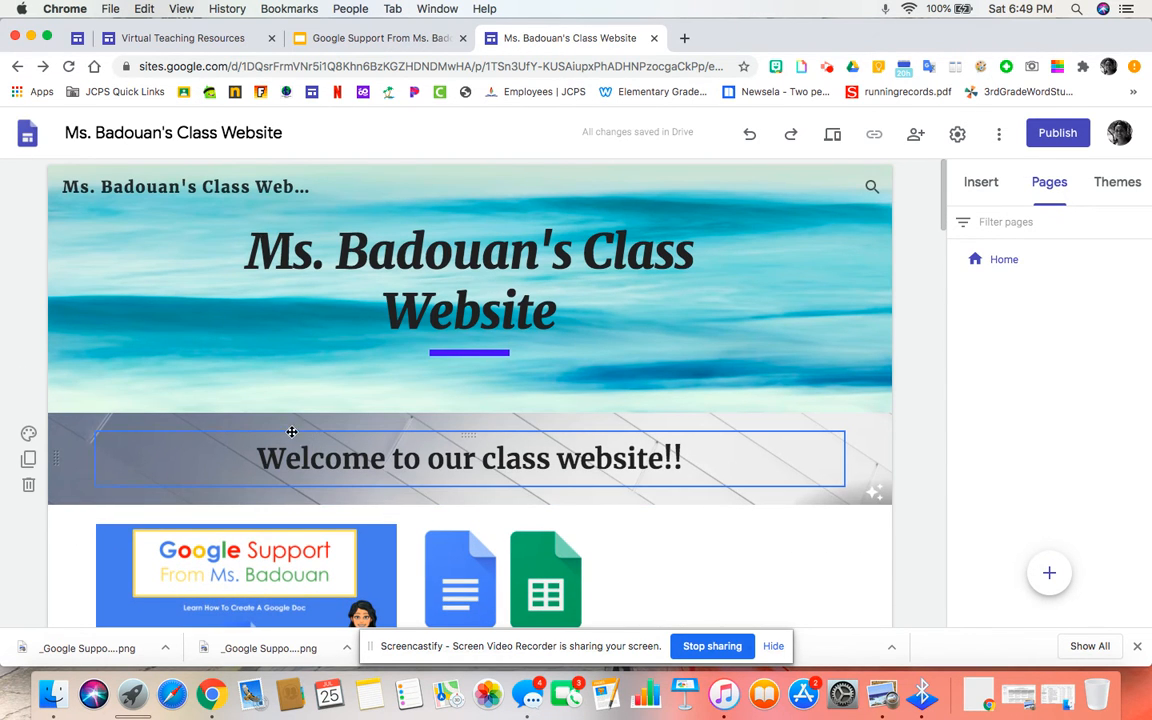
pyautogui.scroll(-10, 563, 411)
pyautogui.scroll(10, 563, 411)
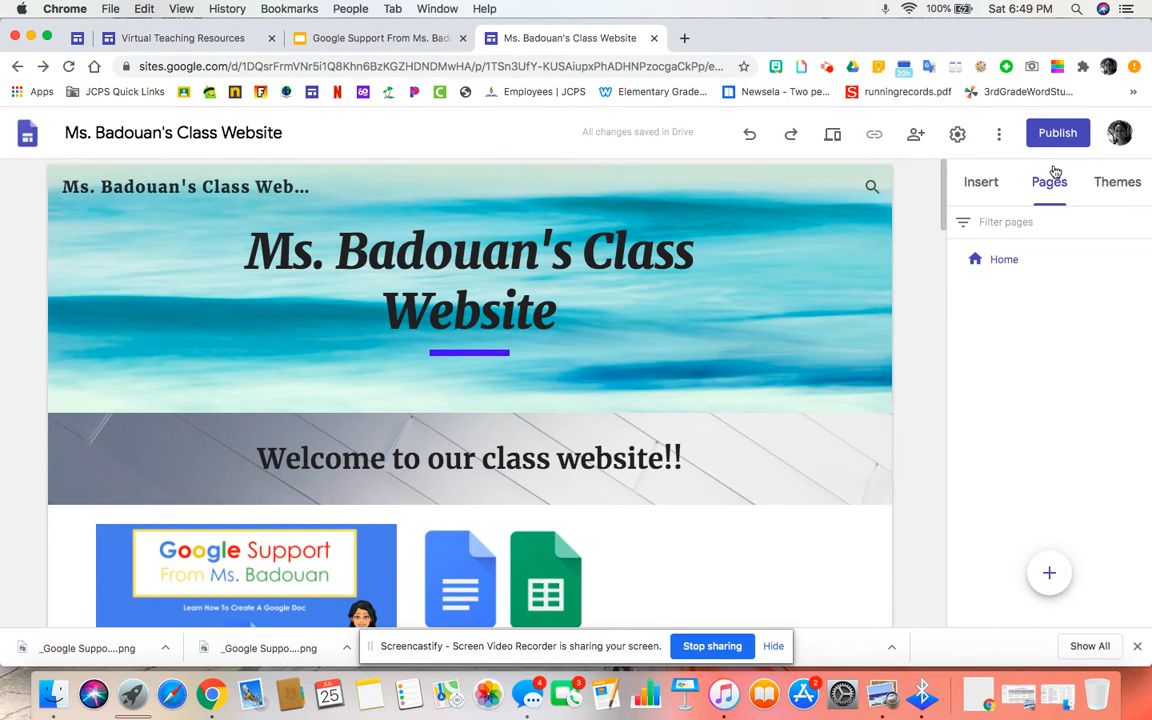
pyautogui.moveTo(1049, 576)
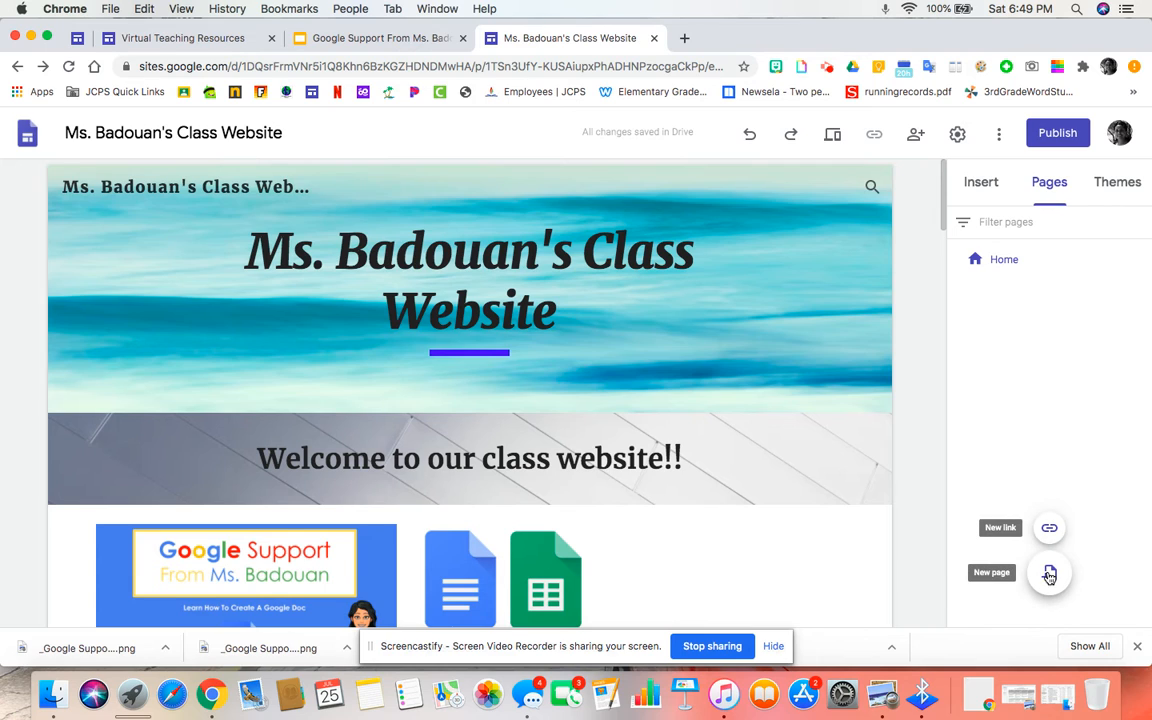
pyautogui.click(1049, 574)
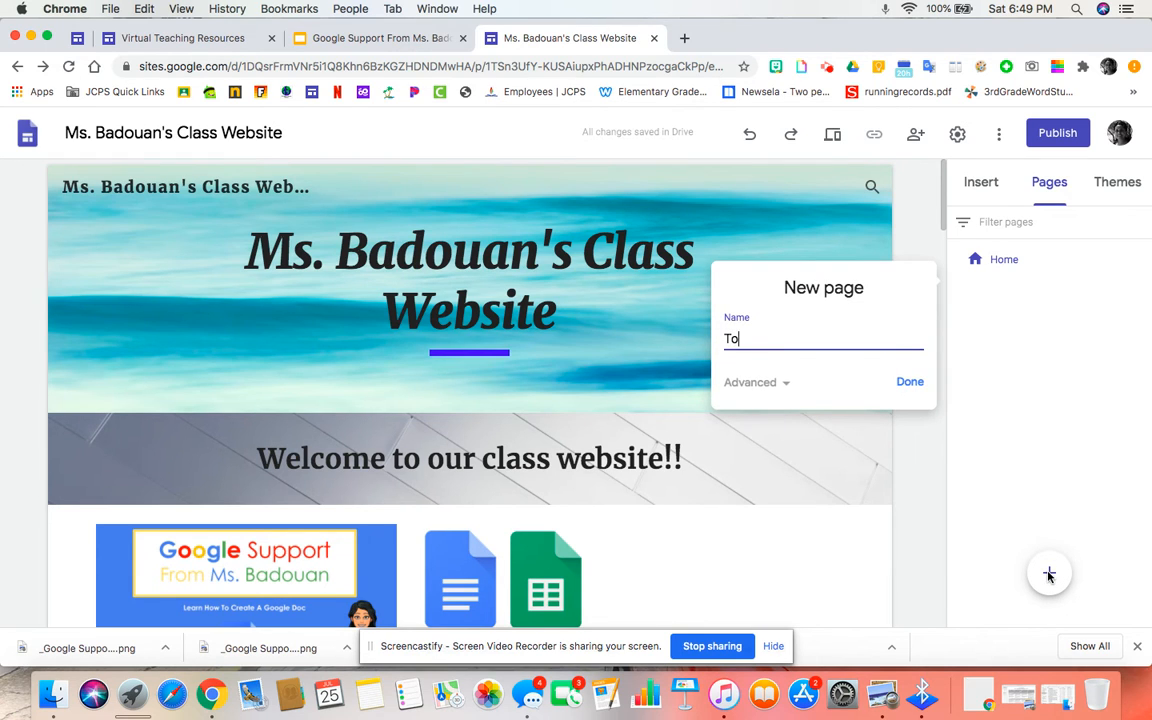
pyautogui.click(908, 382)
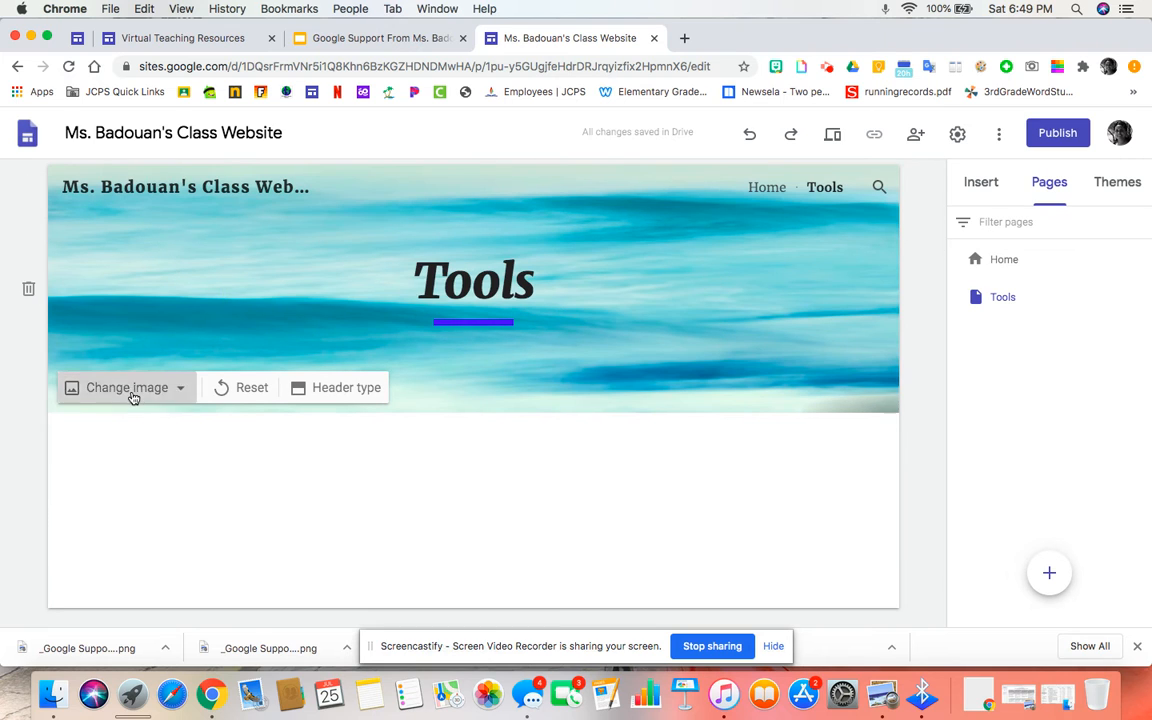
# Step: Replace the Tools page's header image with the gallery picture of dark typewriter keys
pyautogui.click(133, 392)
pyautogui.click(133, 474)
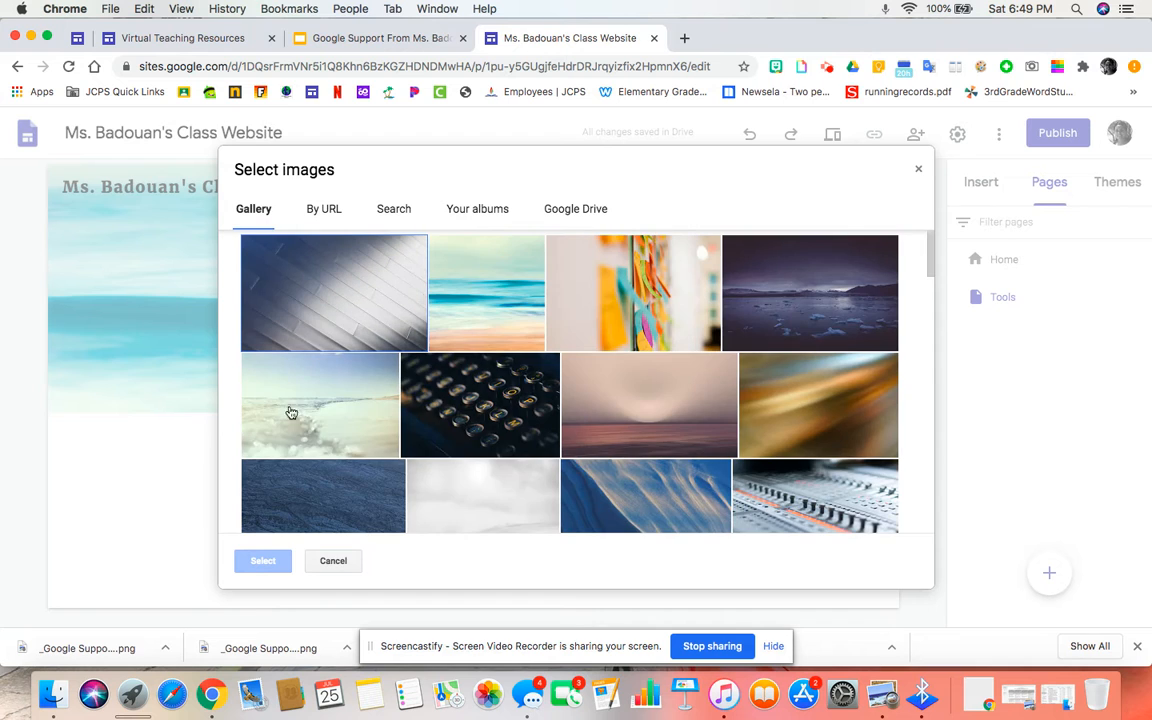
pyautogui.click(440, 395)
pyautogui.click(263, 561)
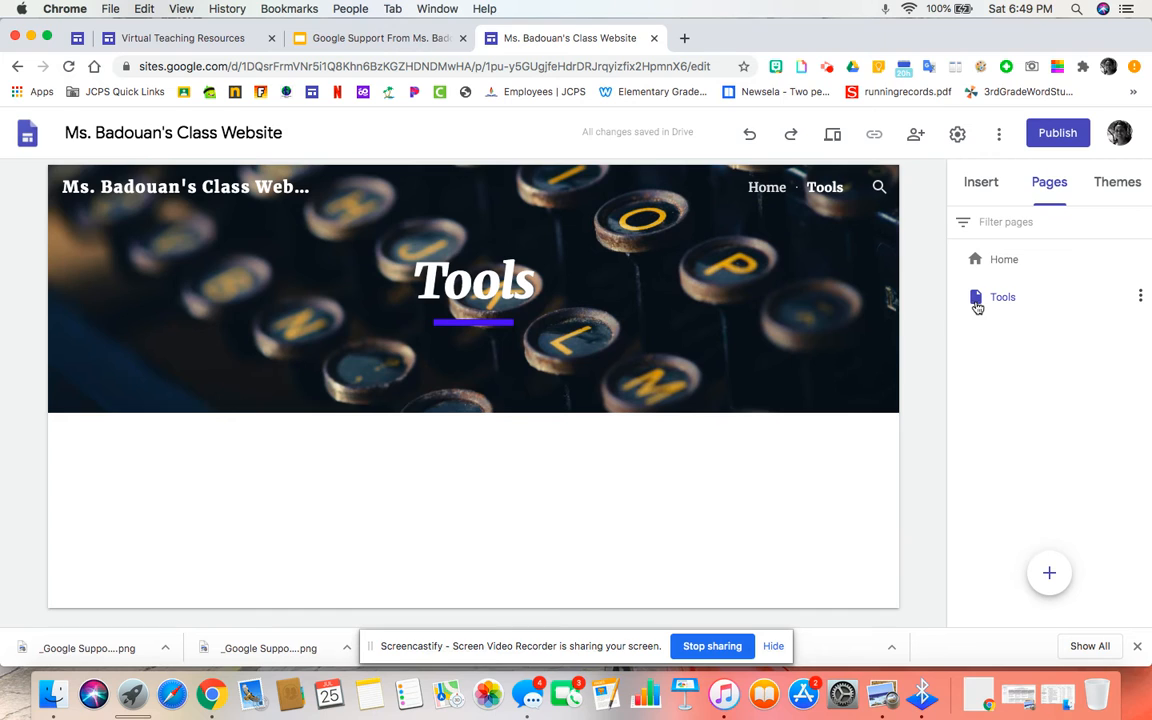
# Step: Add a subpage named Math Tools under the Tools page
pyautogui.click(1140, 297)
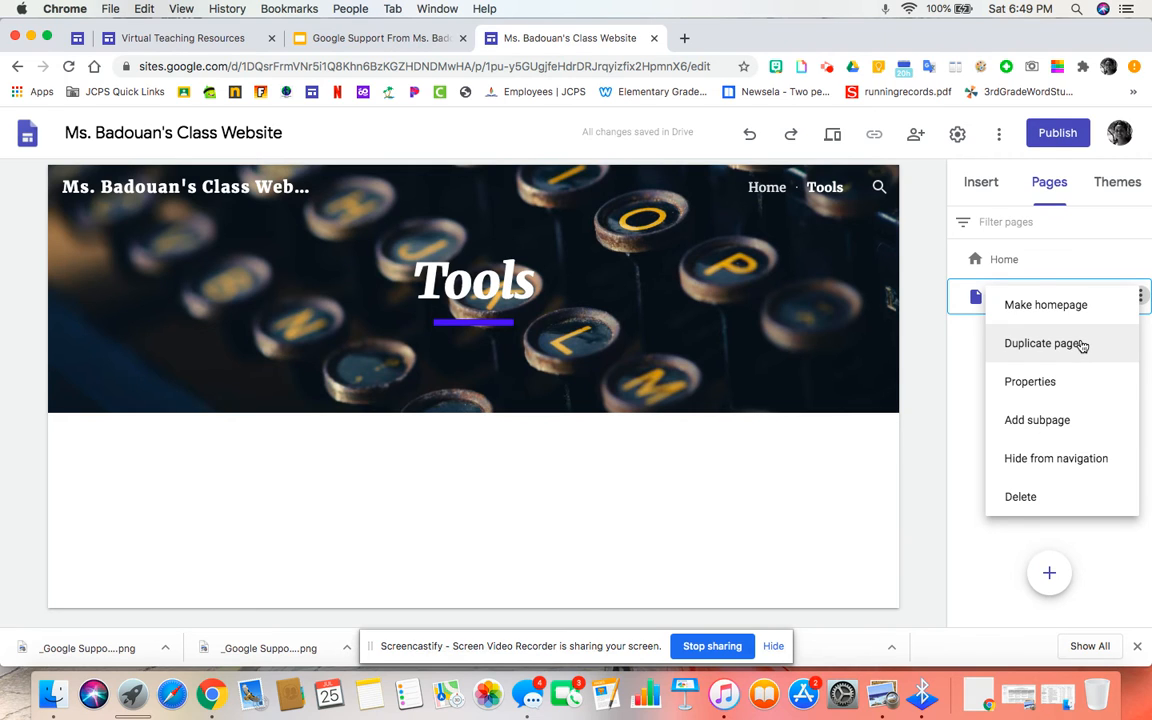
pyautogui.click(1077, 429)
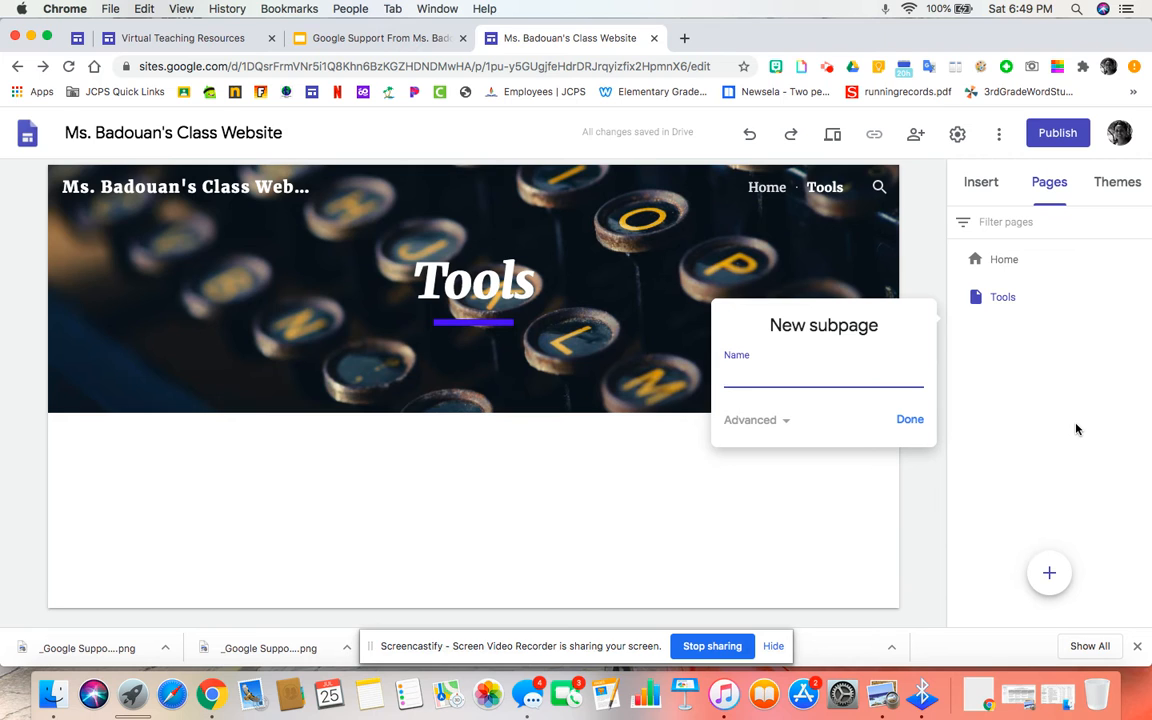
pyautogui.write('Math Tools')
pyautogui.click(910, 420)
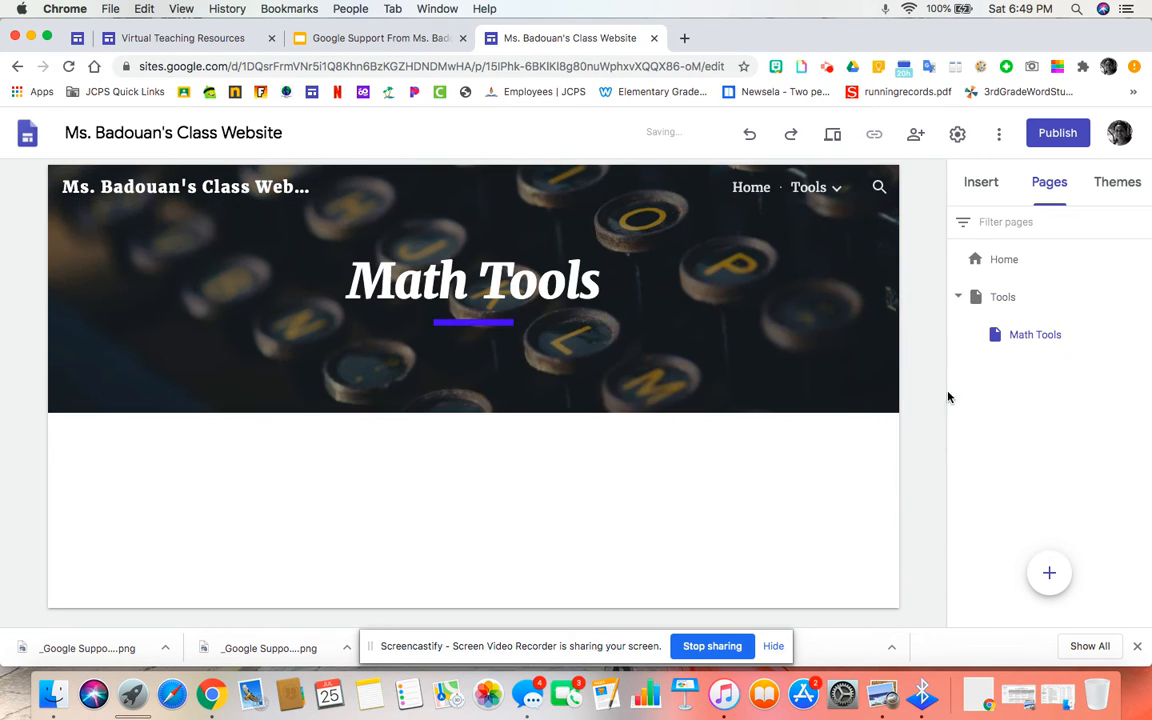
# Step: Add a second subpage under Tools, named Reading Tools
pyautogui.click(1140, 297)
pyautogui.click(1084, 419)
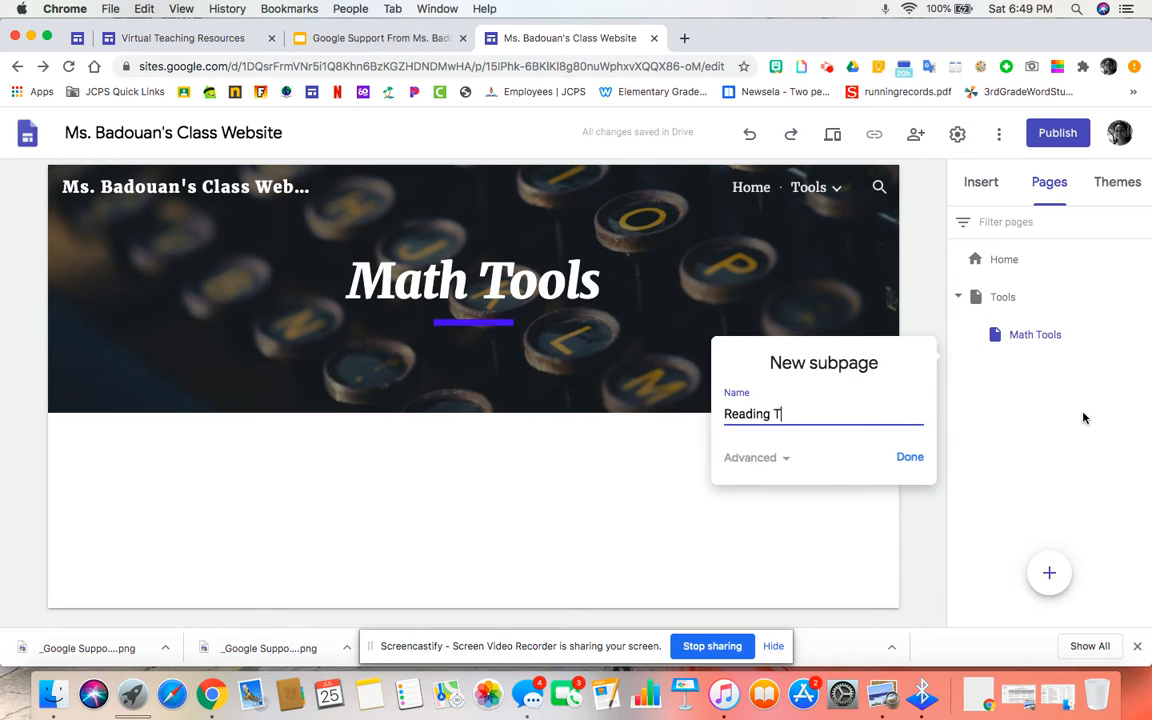
pyautogui.write('Reading Tools')
pyautogui.click(918, 458)
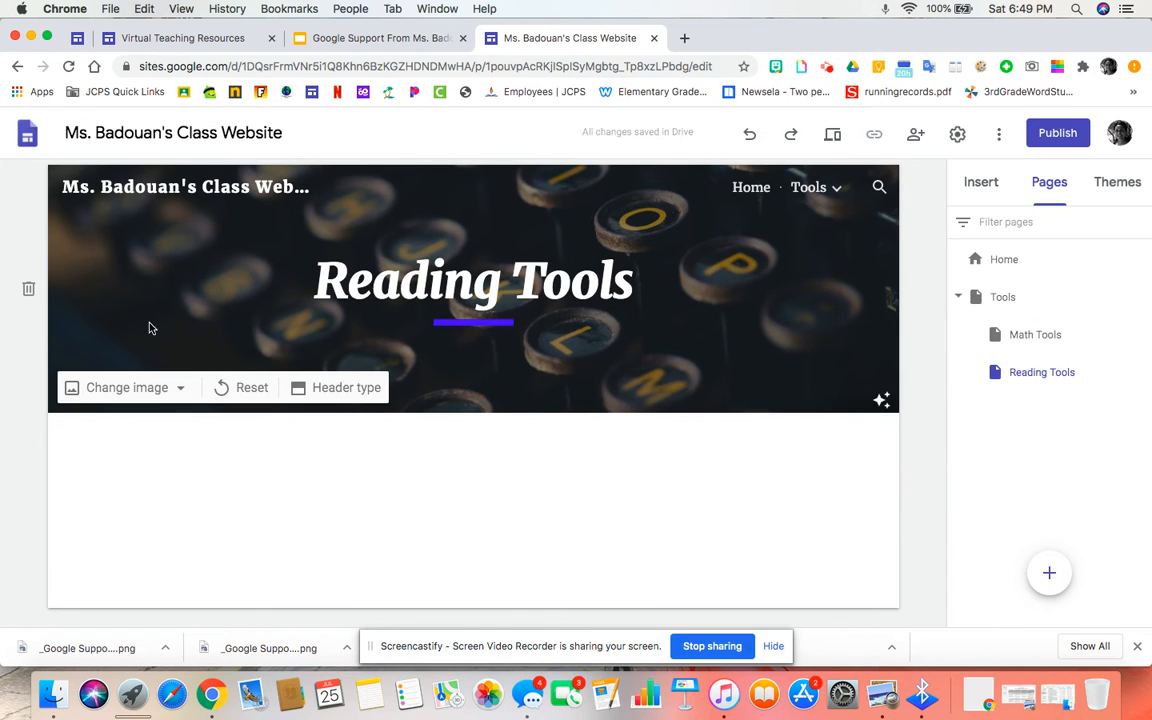
# Step: Change the Reading Tools header image to the gallery photo of the blue notebook and pen, and turn off its readability adjustment
pyautogui.click(134, 385)
pyautogui.click(152, 473)
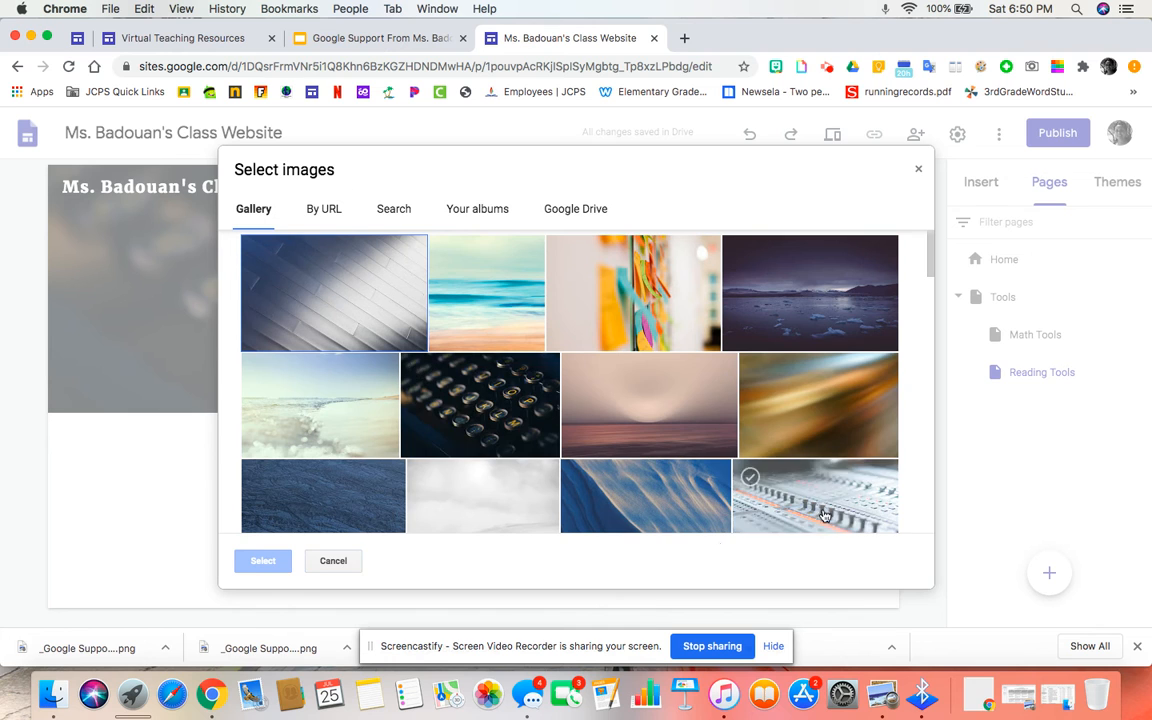
pyautogui.scroll(-10, 553, 405)
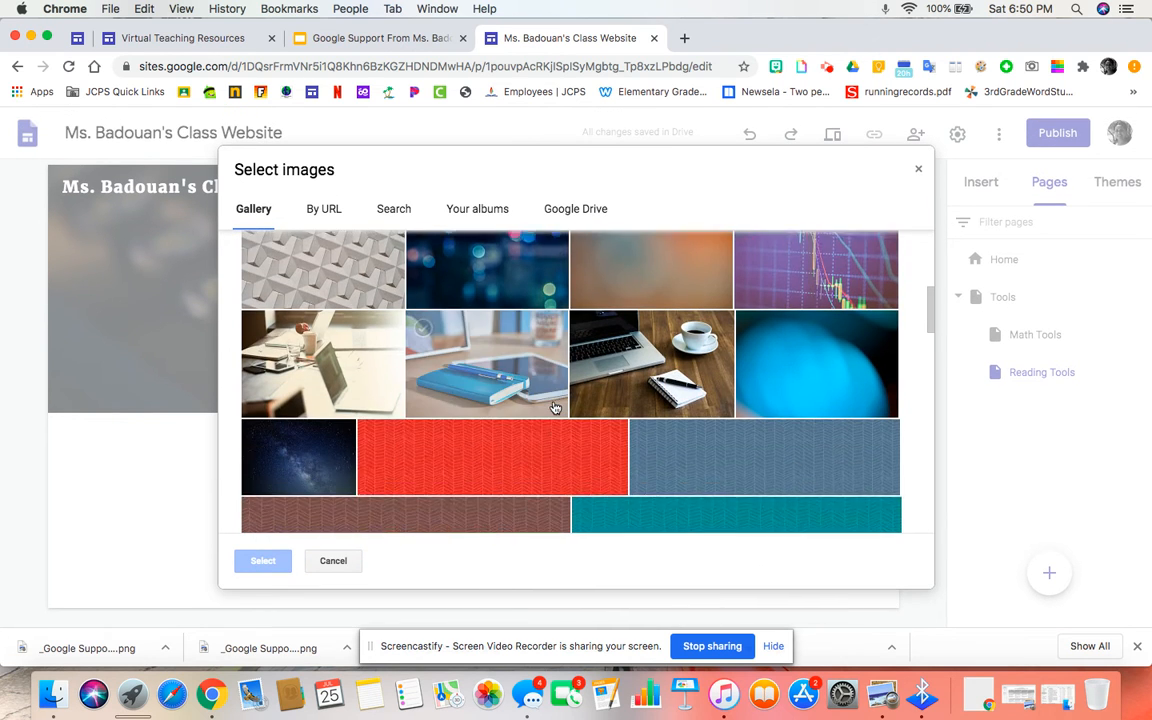
pyautogui.click(470, 330)
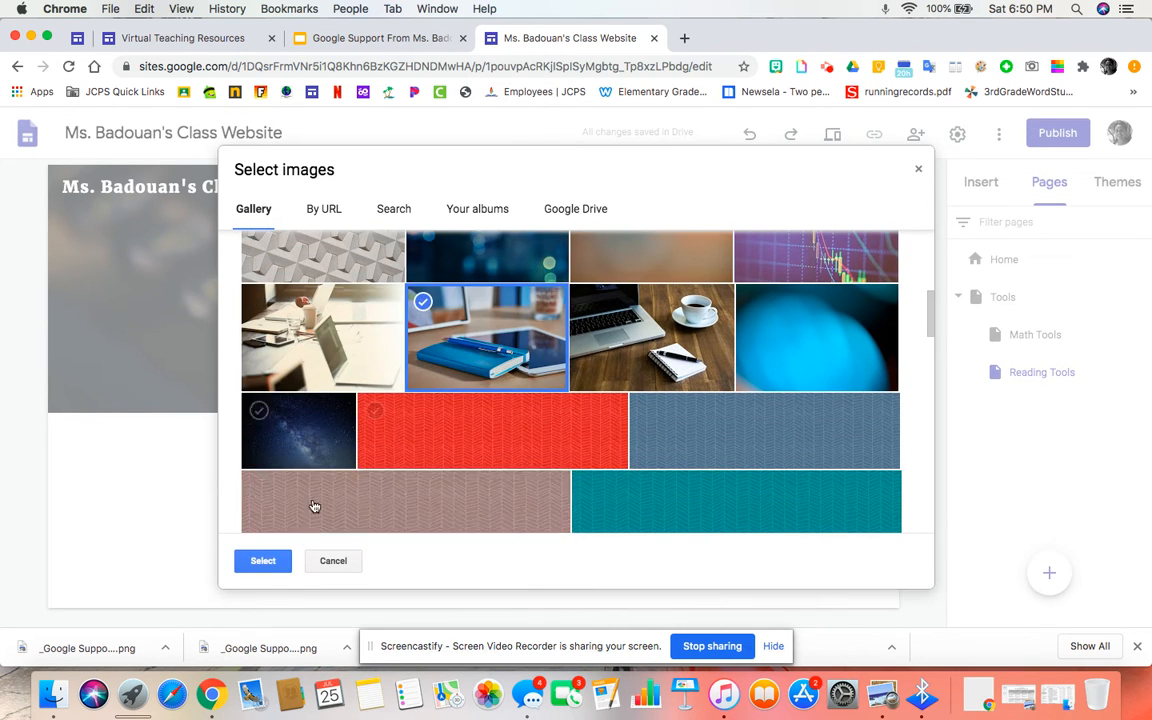
pyautogui.click(268, 562)
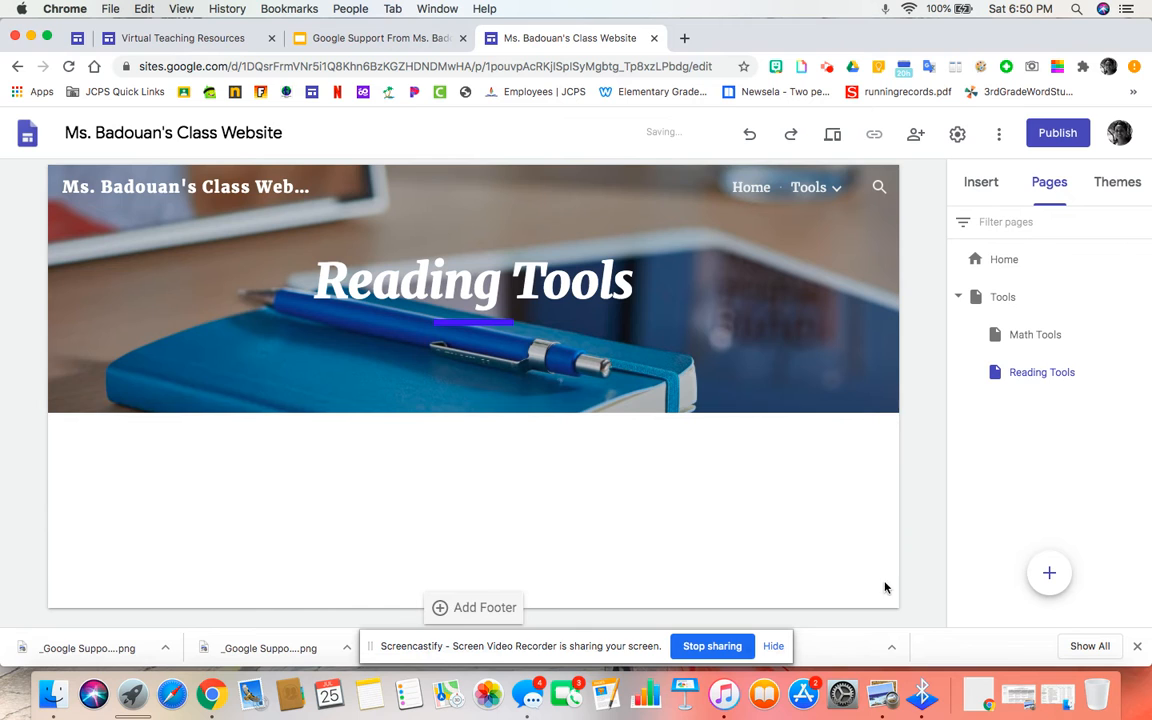
pyautogui.click(883, 400)
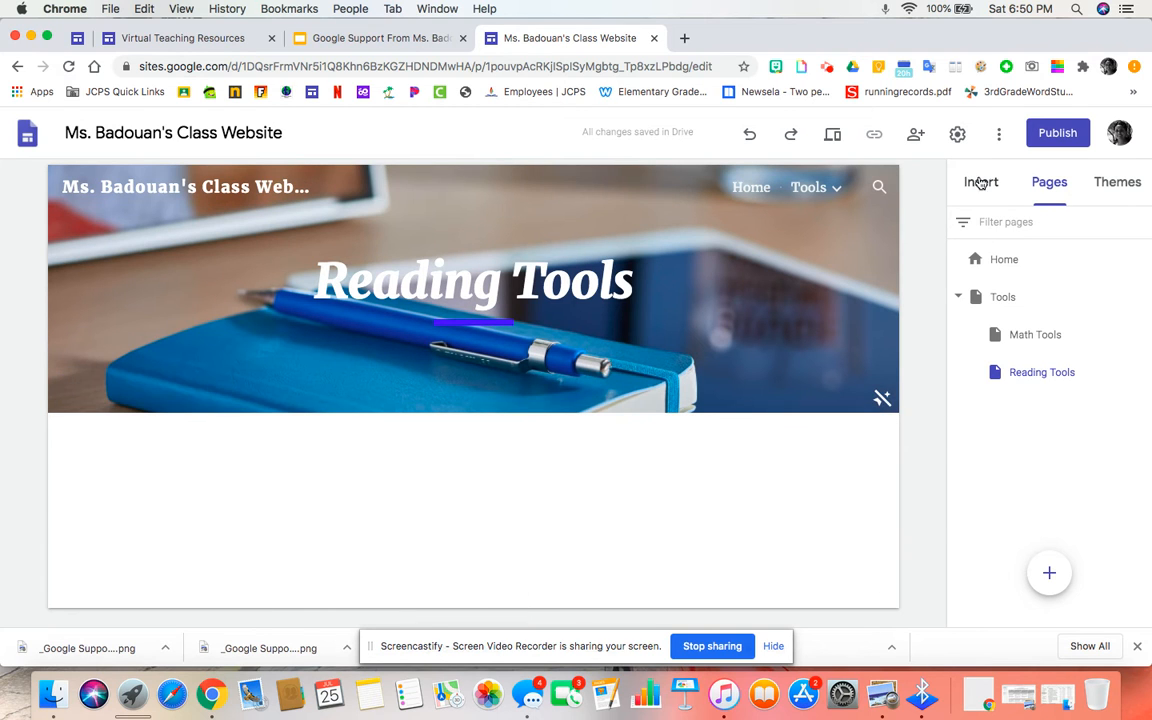
# Step: Insert the layout with four captioned image placeholders in a row below the Reading Tools header
pyautogui.click(980, 180)
pyautogui.scroll(-3, 1100, 532)
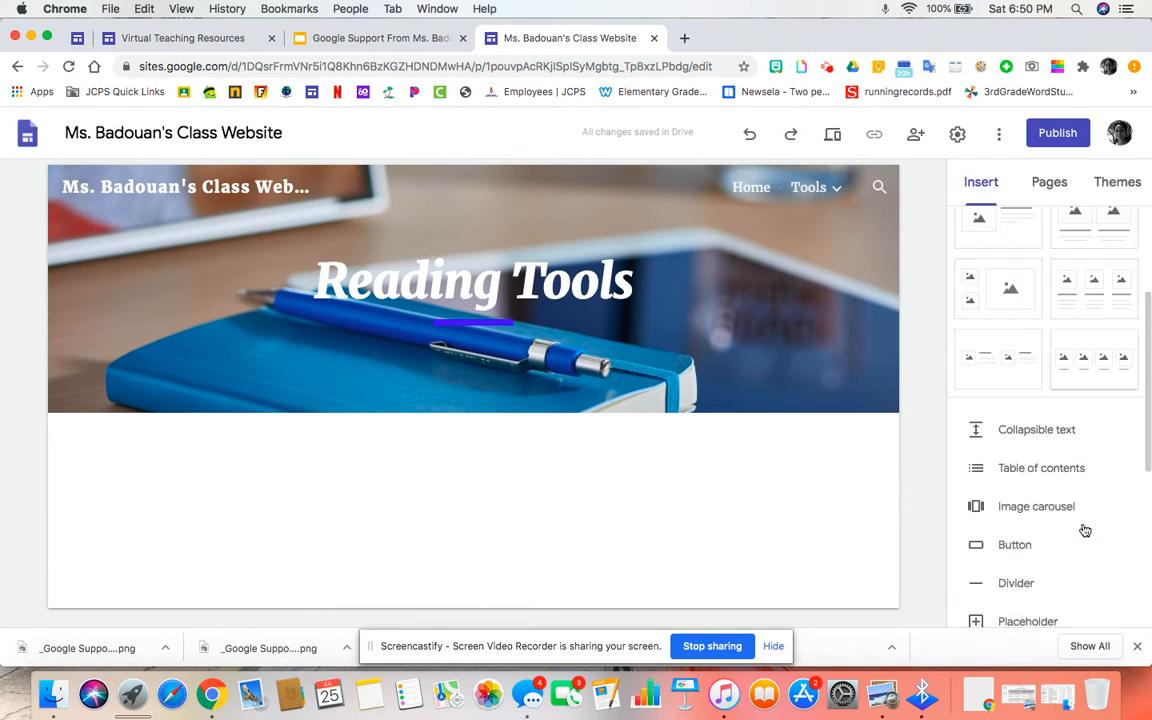
pyautogui.scroll(3, 1082, 512)
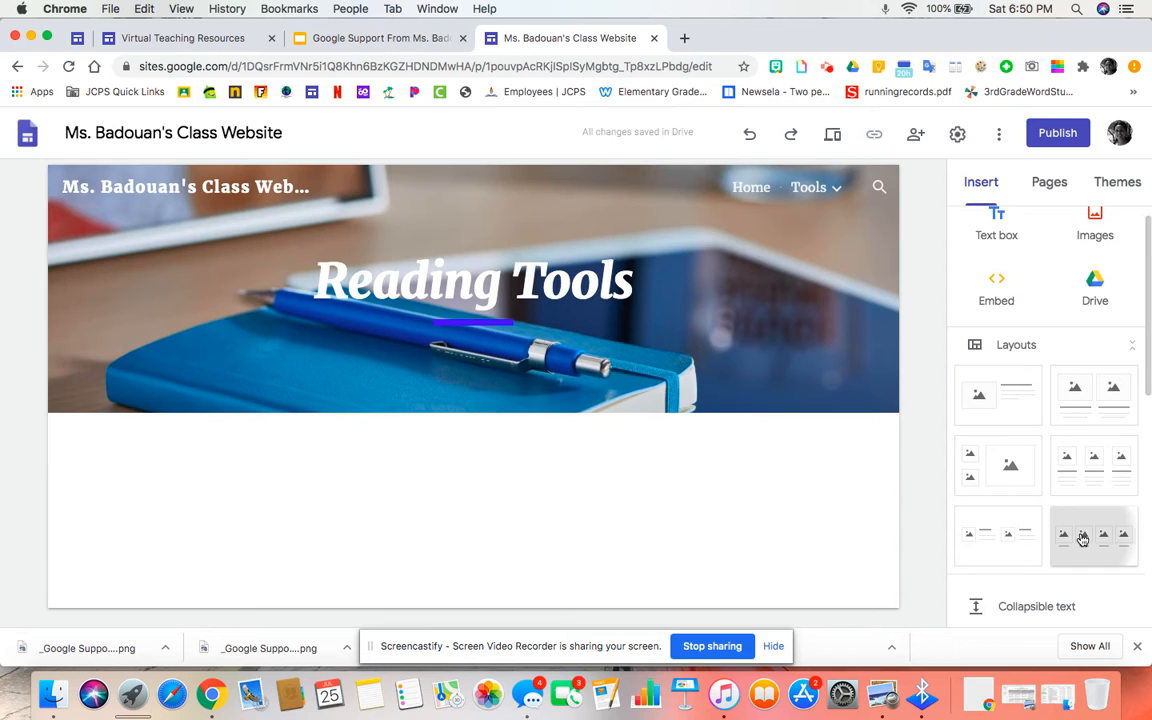
pyautogui.click(1082, 537)
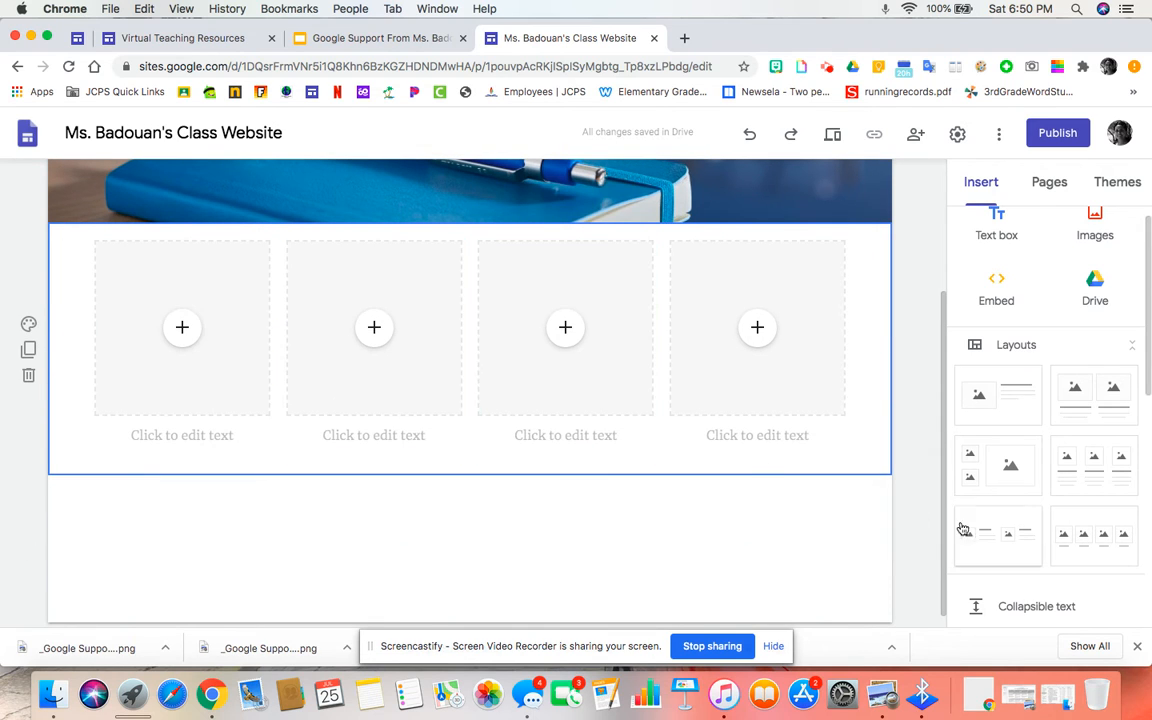
pyautogui.click(175, 337)
pyautogui.click(175, 337)
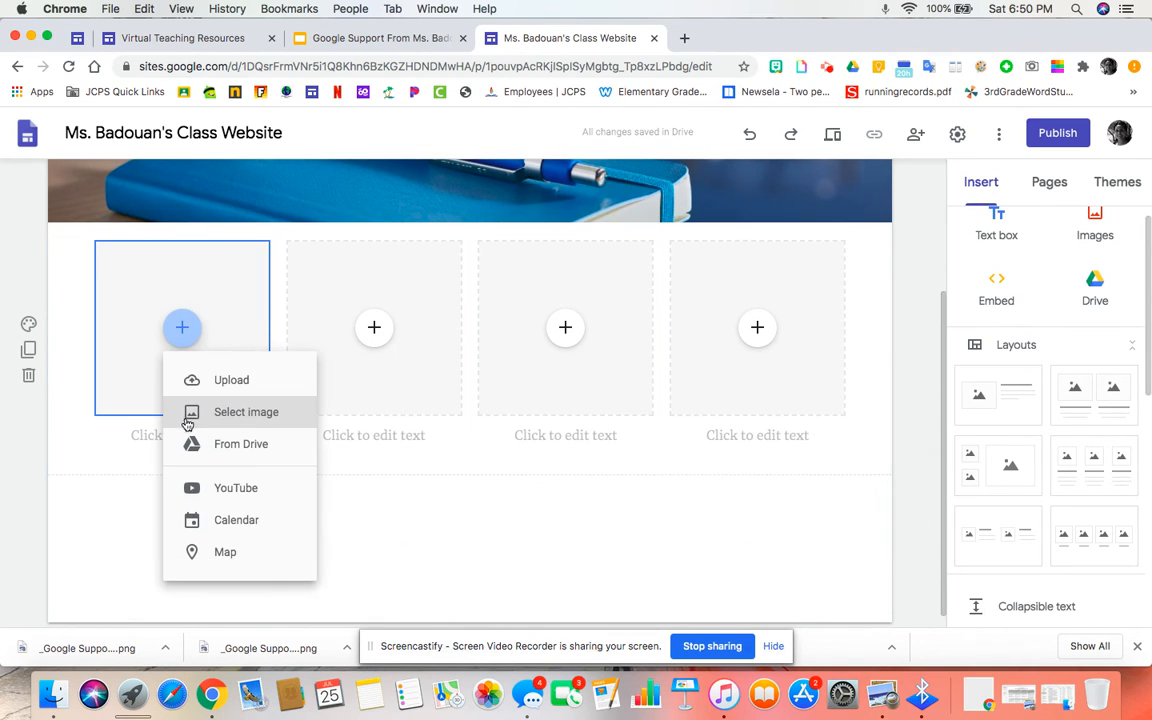
pyautogui.click(130, 433)
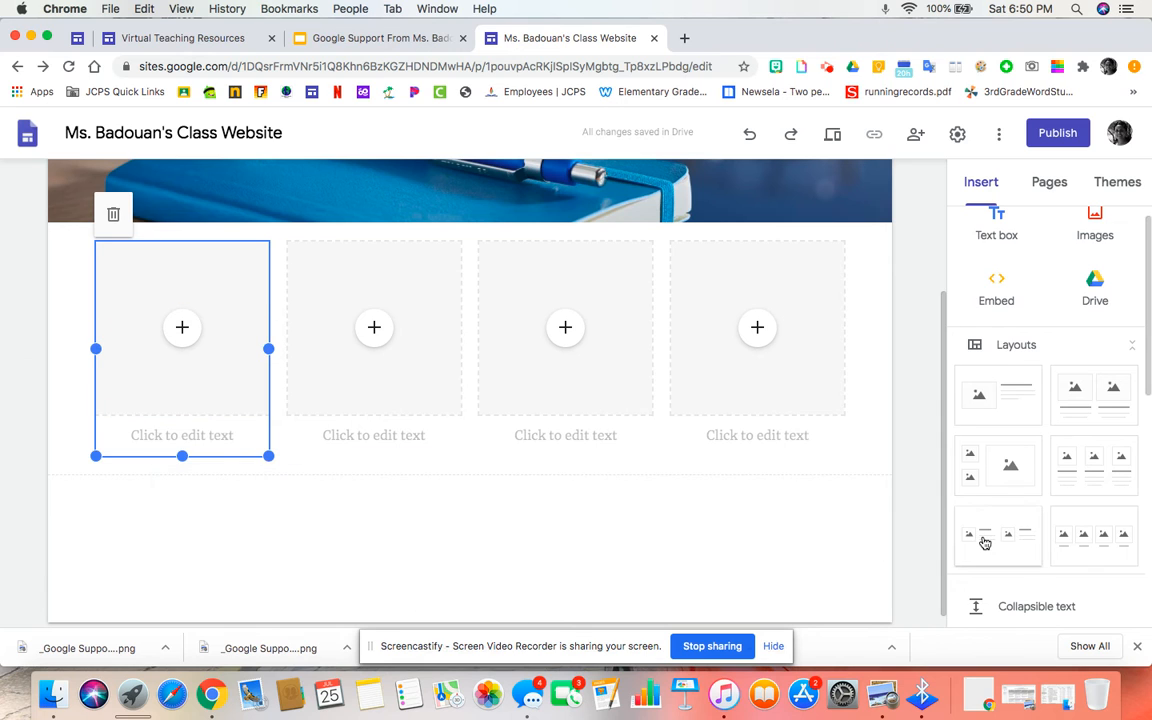
pyautogui.scroll(-1, 985, 537)
pyautogui.scroll(1, 641, 385)
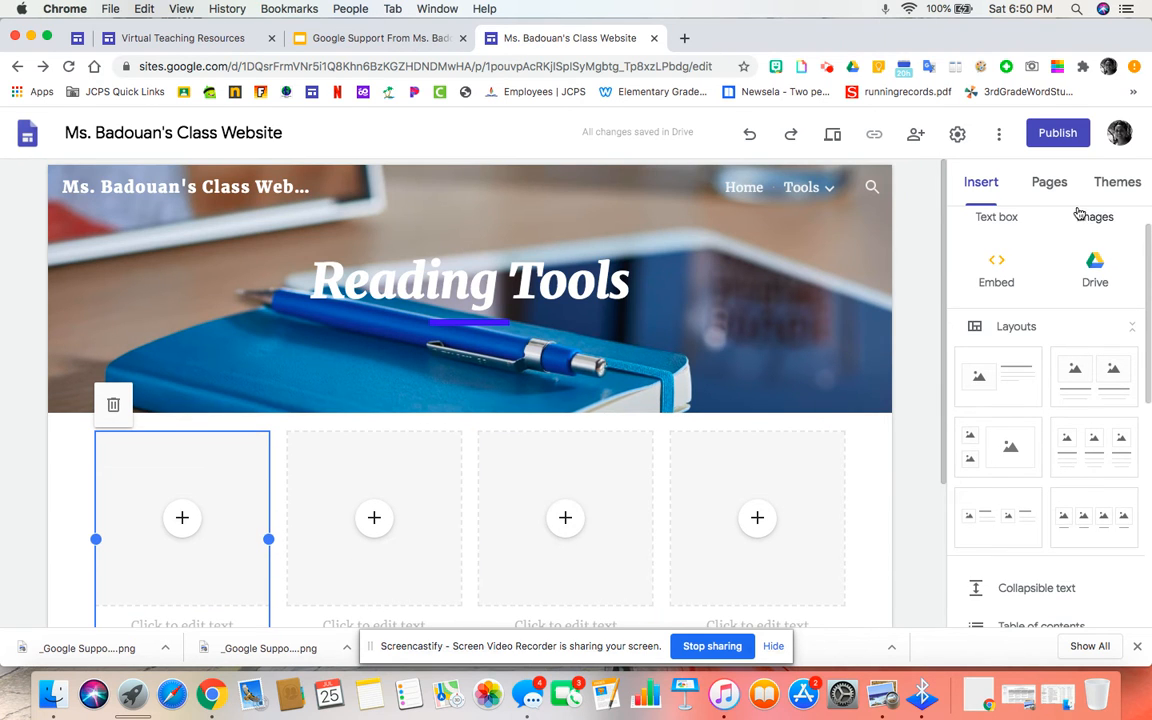
# Step: Make the Tools page the site's homepage and check the page order in the site navigation
pyautogui.click(1045, 186)
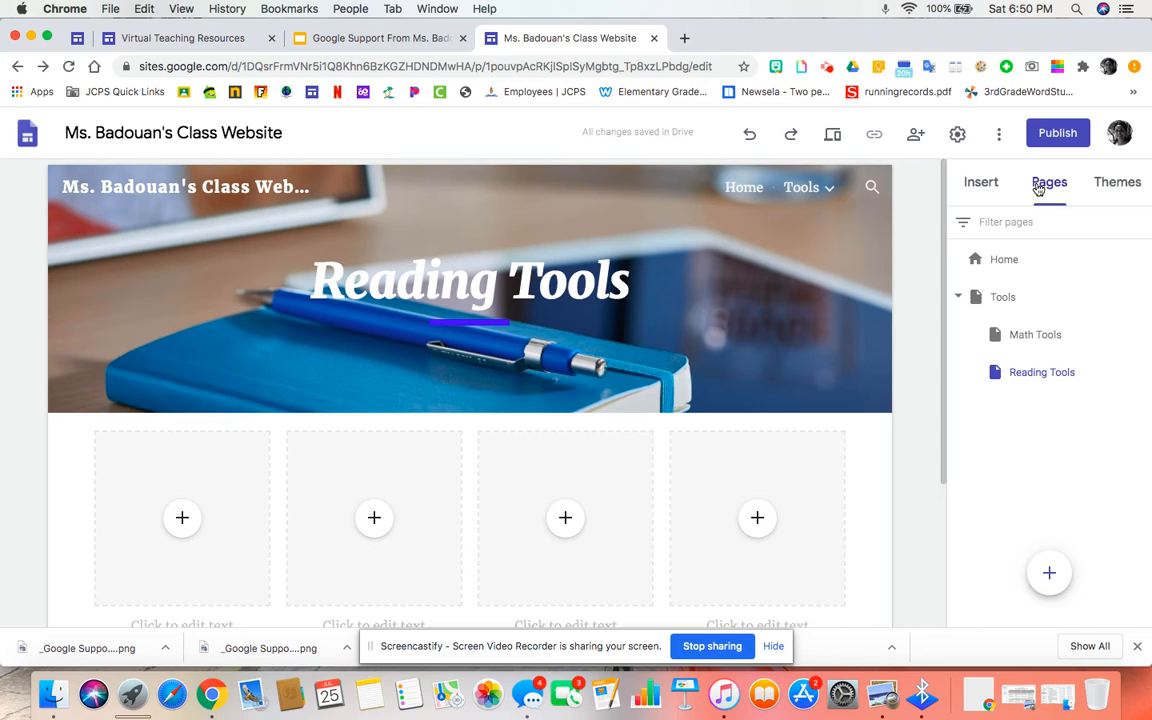
pyautogui.click(1027, 304)
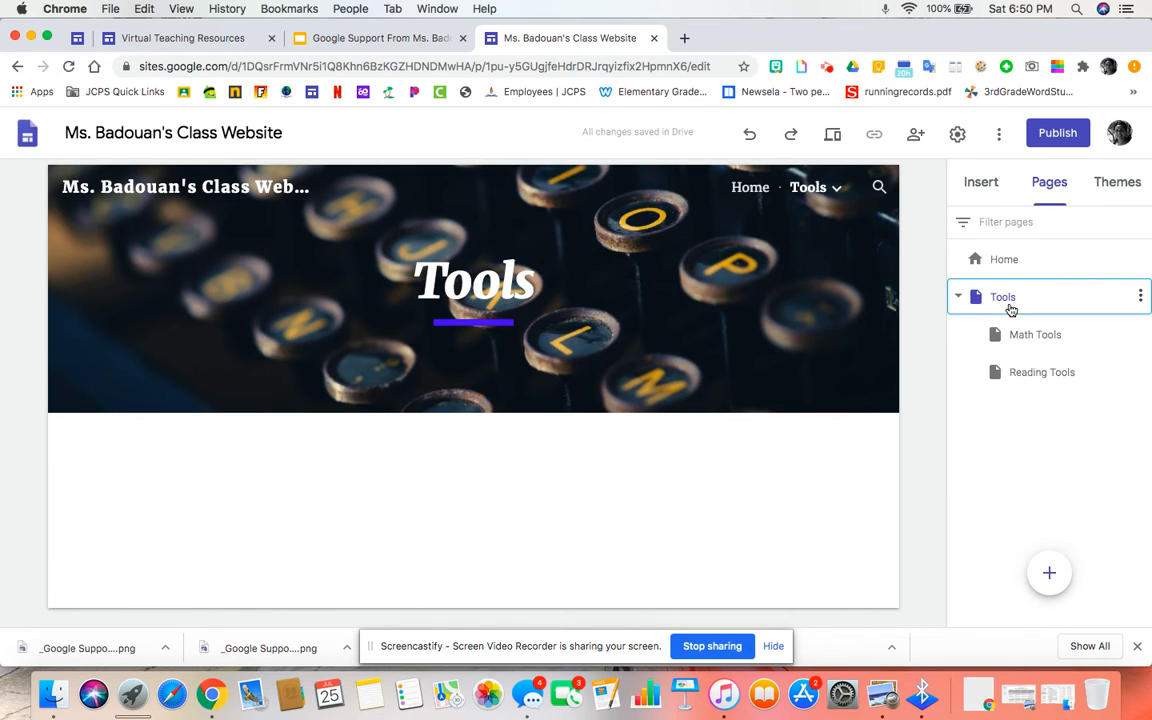
pyautogui.click(1141, 297)
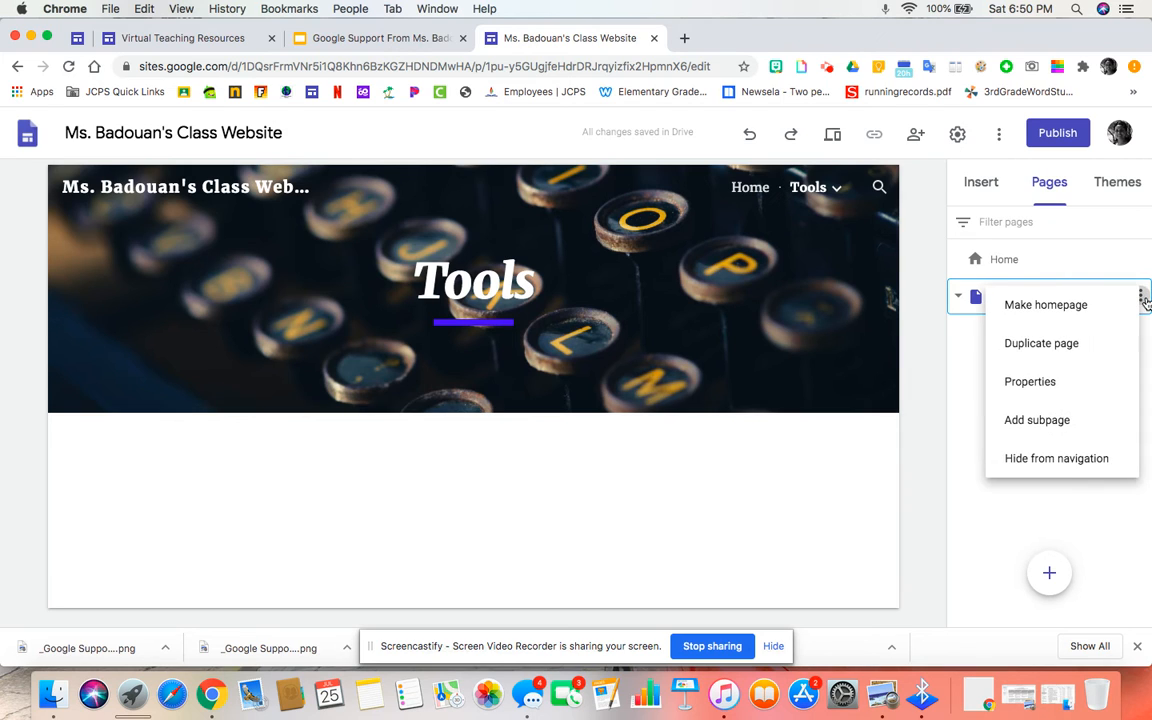
pyautogui.click(1090, 304)
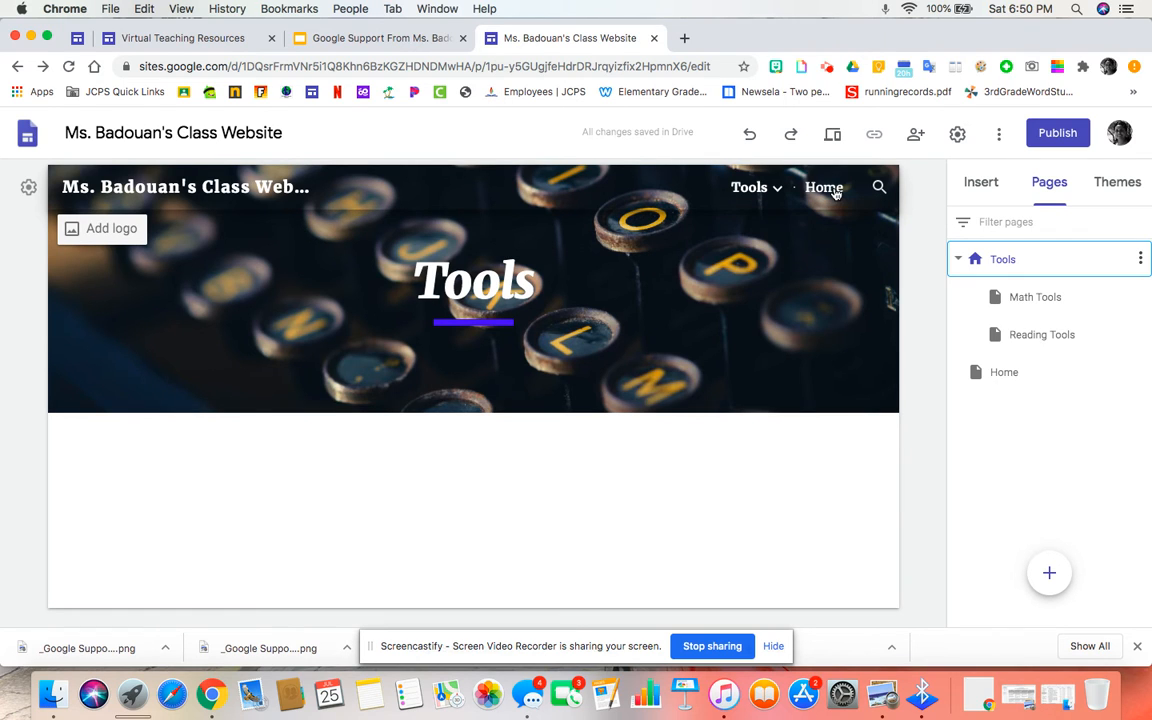
pyautogui.moveTo(749, 198)
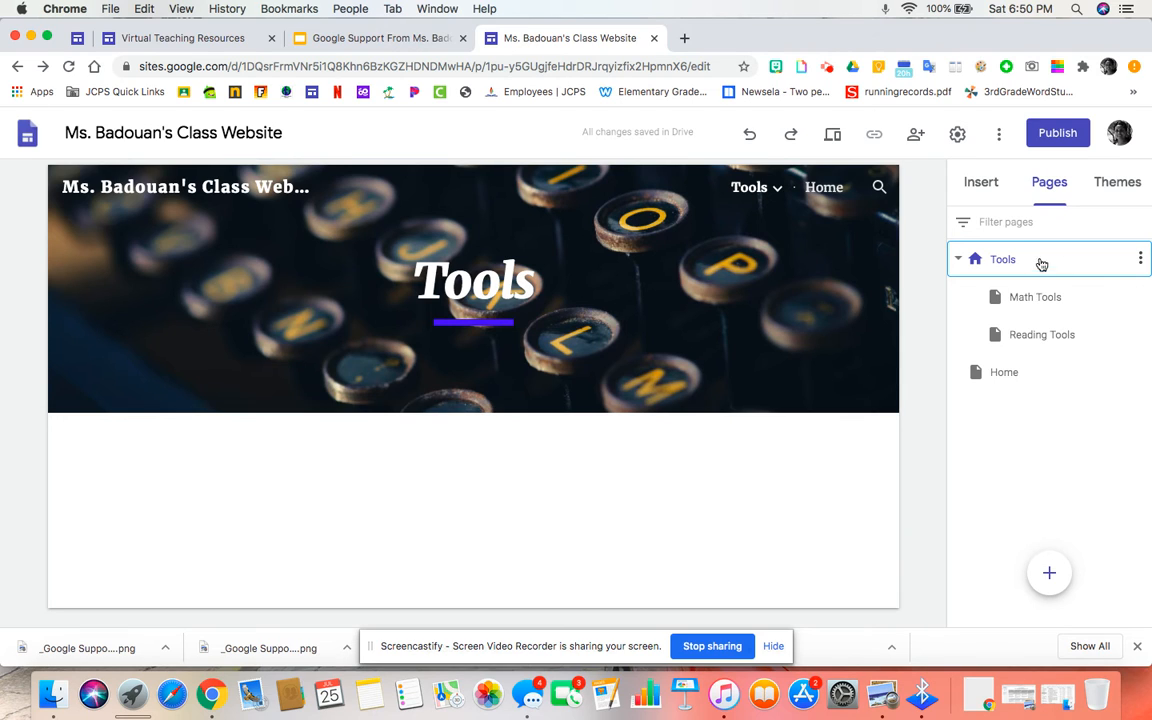
# Step: Undo the homepage change for the Tools page
pyautogui.click(1140, 261)
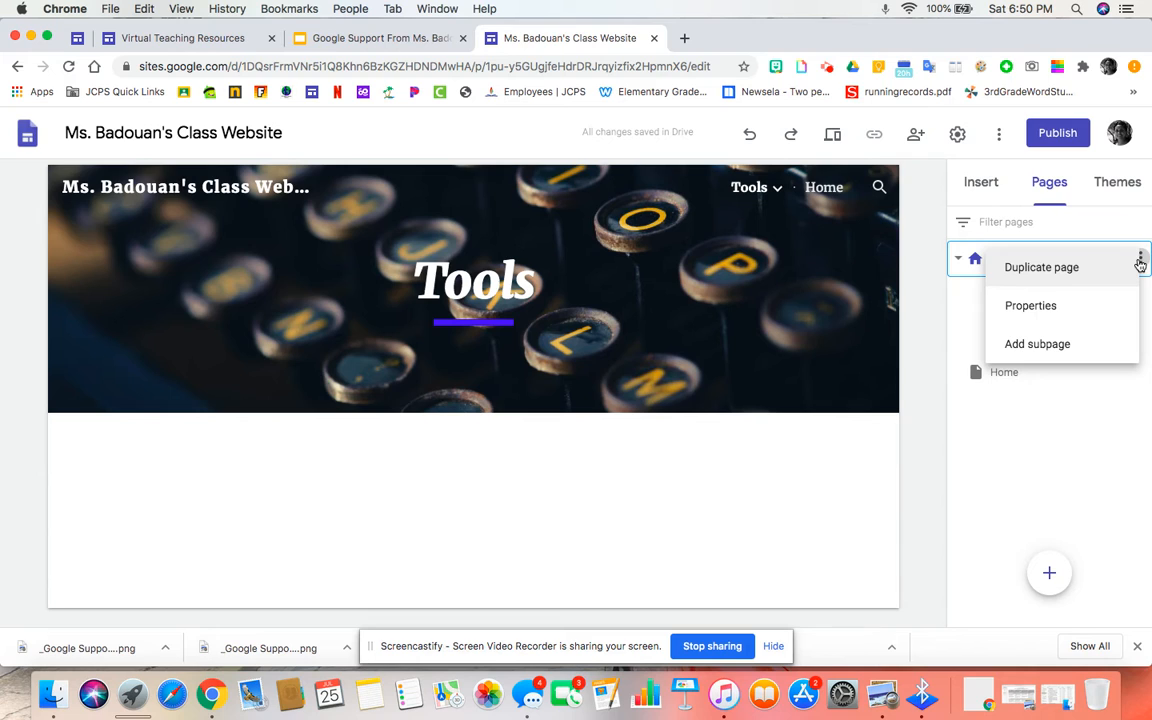
pyautogui.click(752, 137)
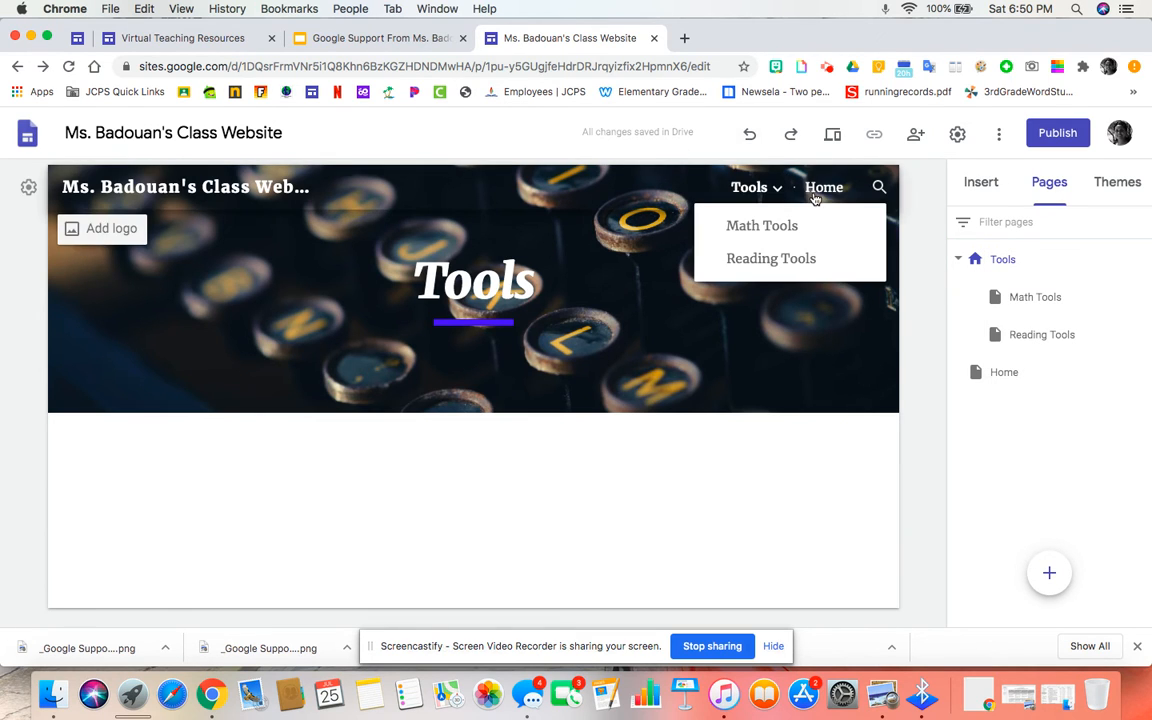
pyautogui.click(749, 135)
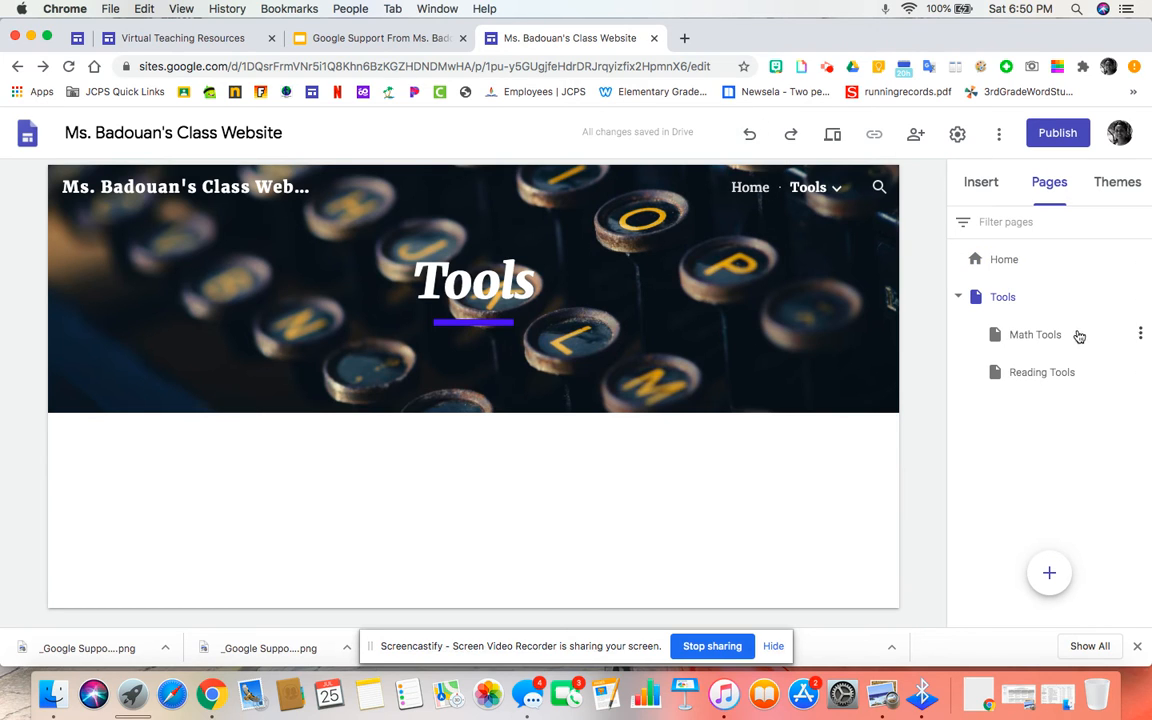
# Step: Rename the Home page as Hello in the page list
pyautogui.doubleClick(1021, 262)
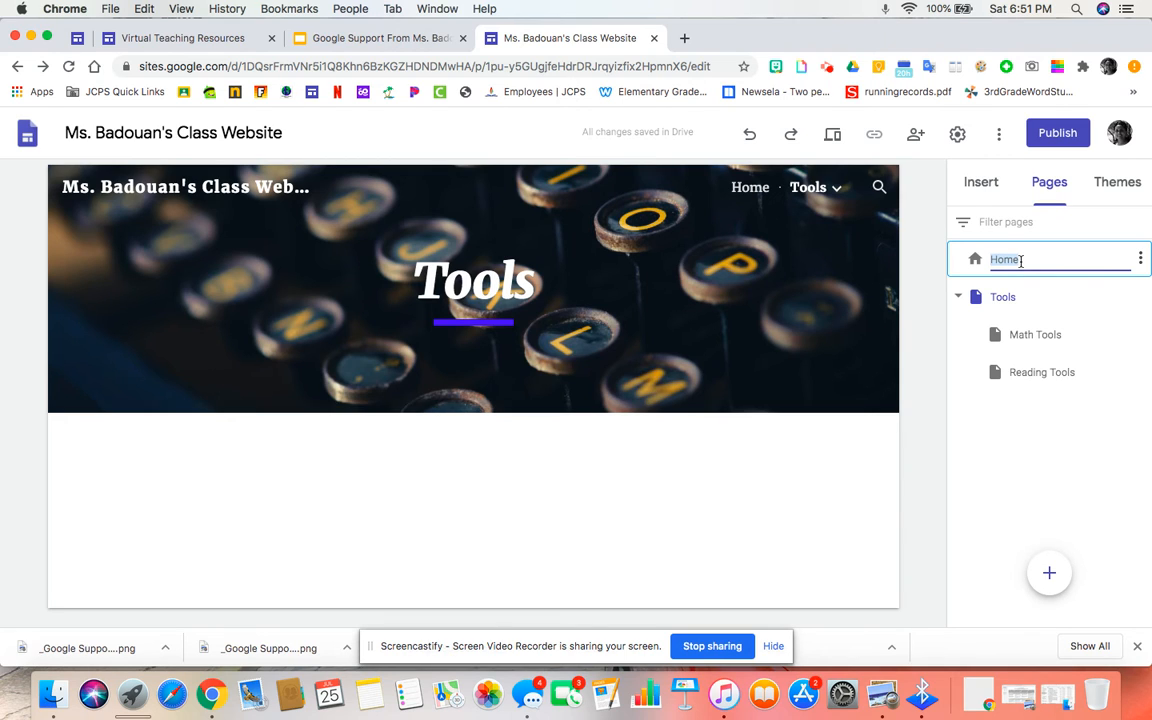
pyautogui.write('Hello')
pyautogui.click(1075, 432)
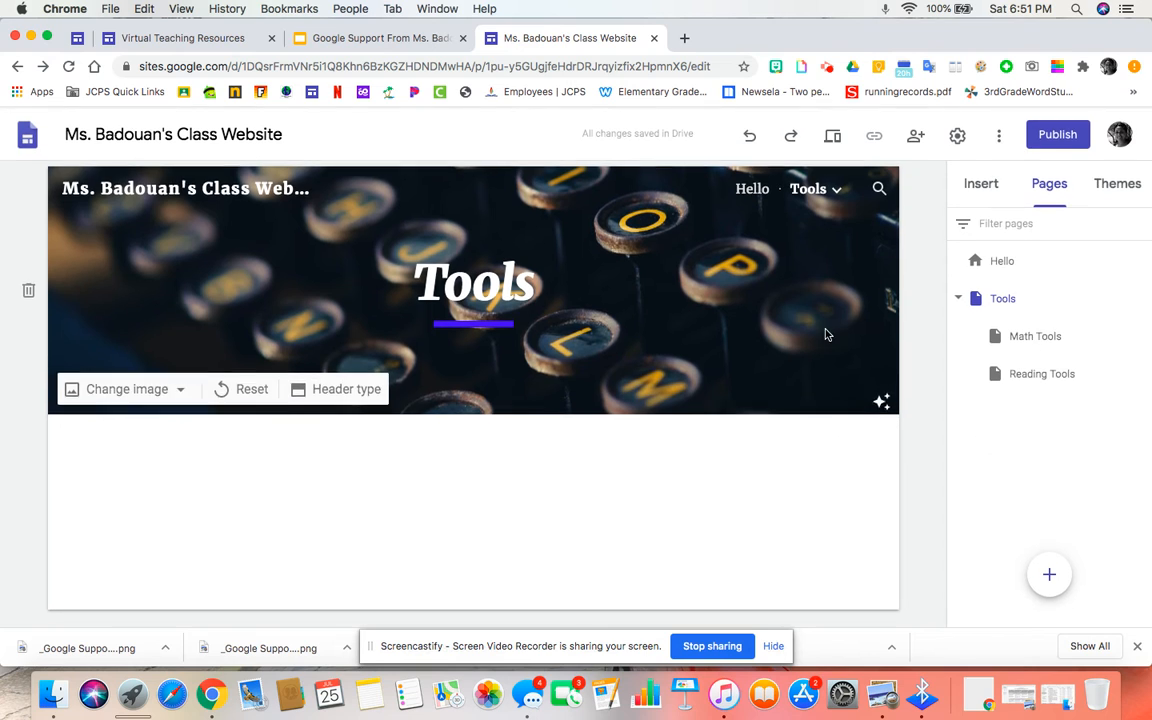
# Step: Undo the renaming of the homepage and redo it
pyautogui.click(982, 184)
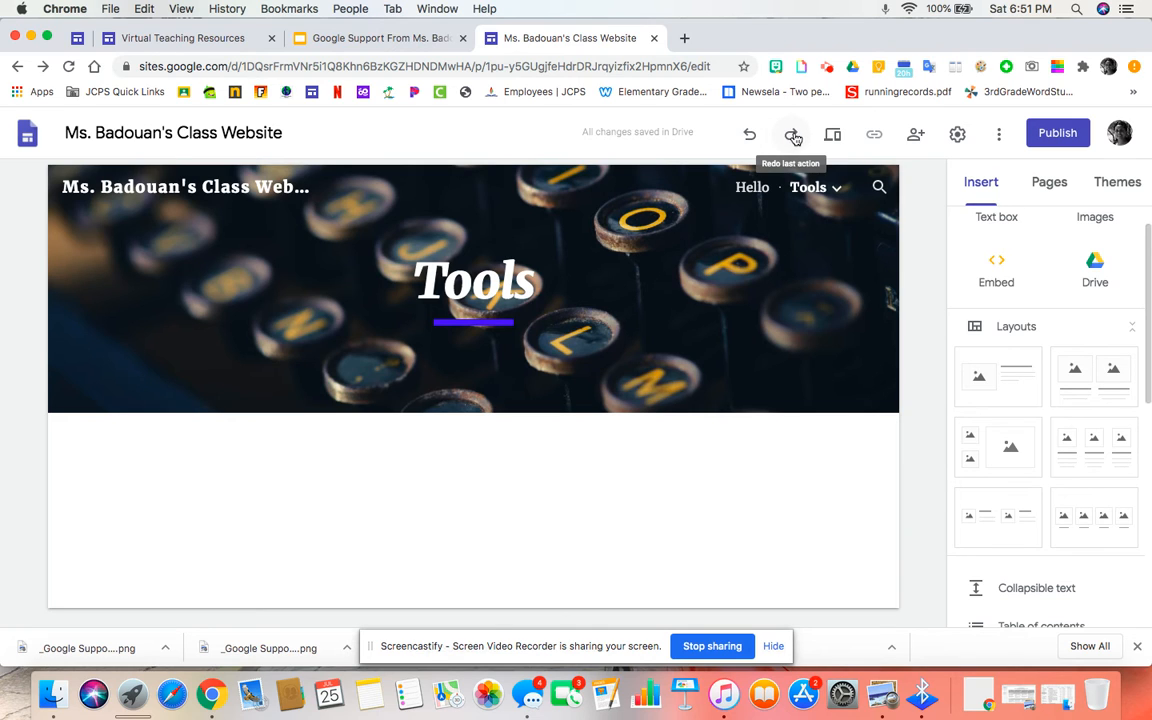
pyautogui.click(752, 134)
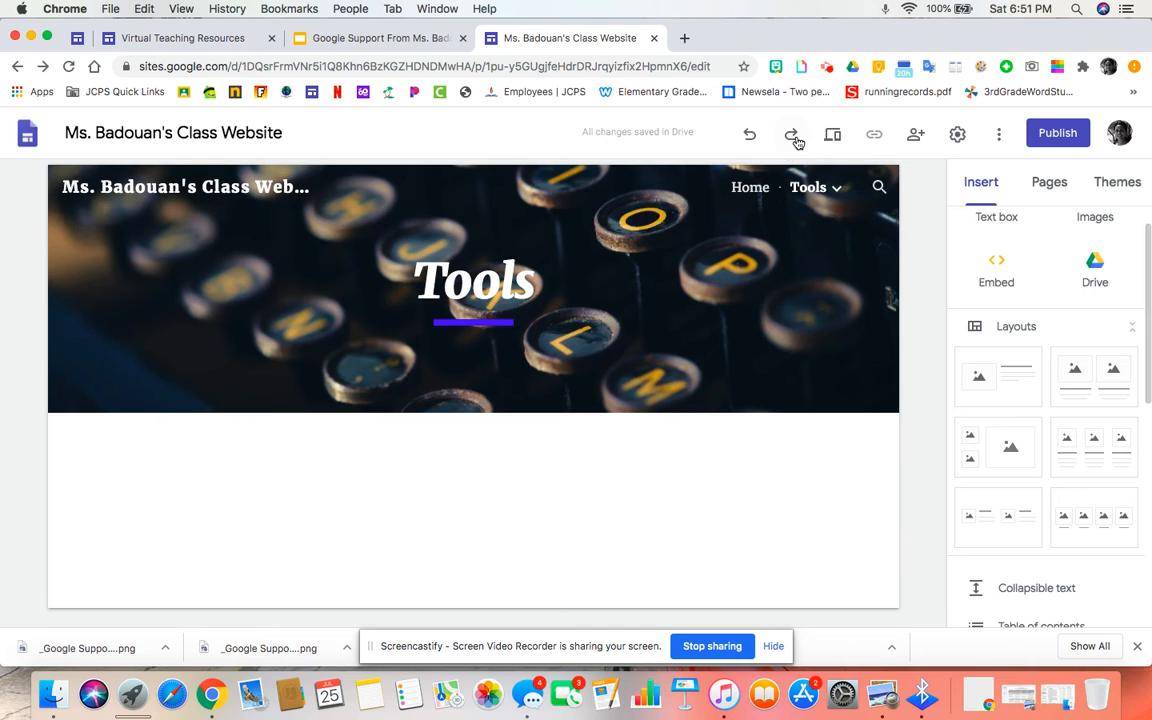
pyautogui.click(795, 140)
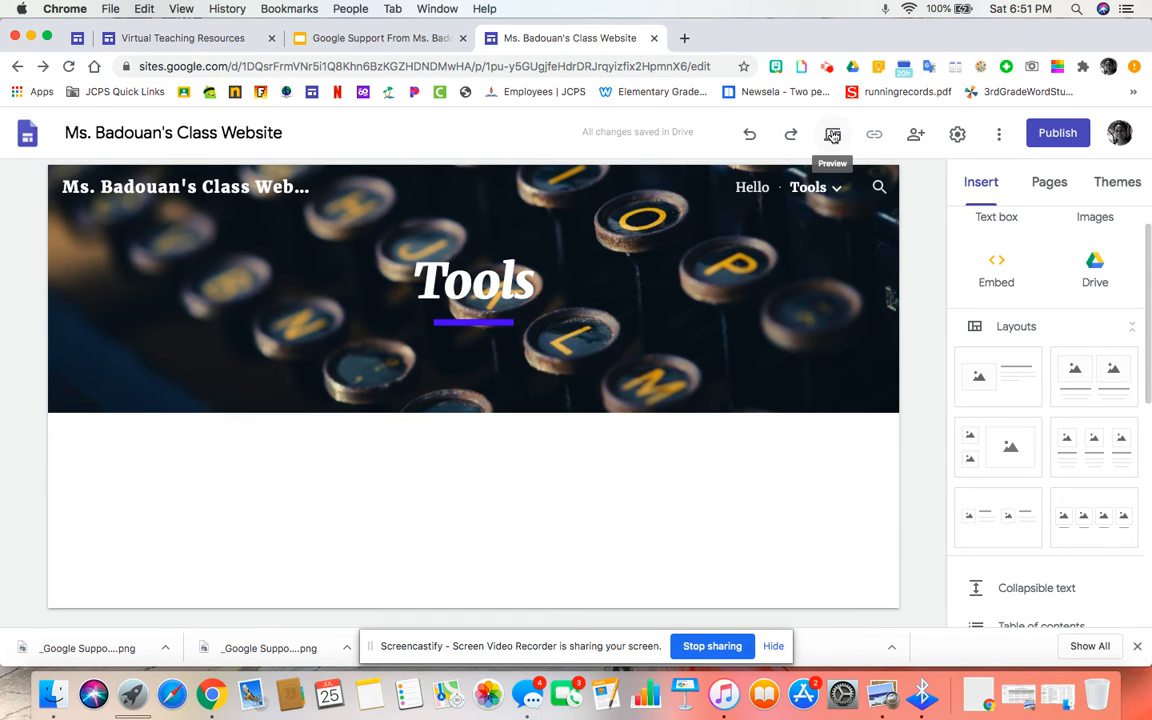
# Step: Preview the site, looking through the Tools and Hello pages at computer size and the Hello page at phone size
pyautogui.click(832, 135)
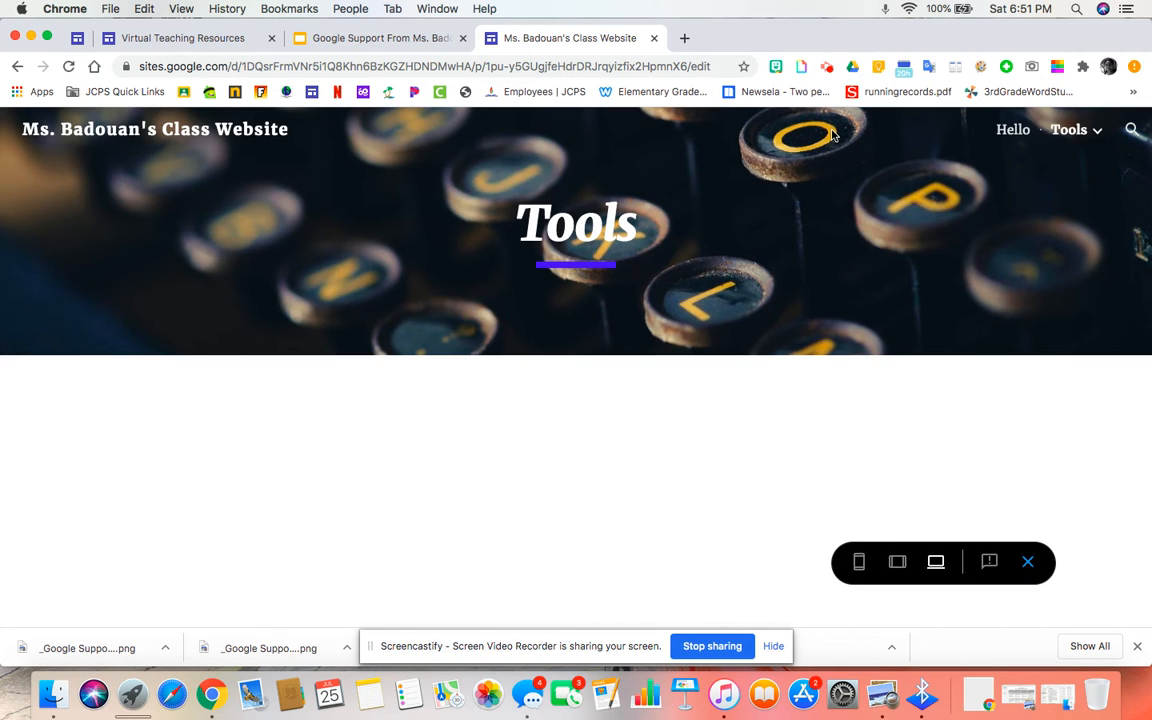
pyautogui.scroll(-1, 845, 486)
pyautogui.scroll(1, 845, 486)
pyautogui.click(1010, 131)
pyautogui.scroll(-5, 722, 388)
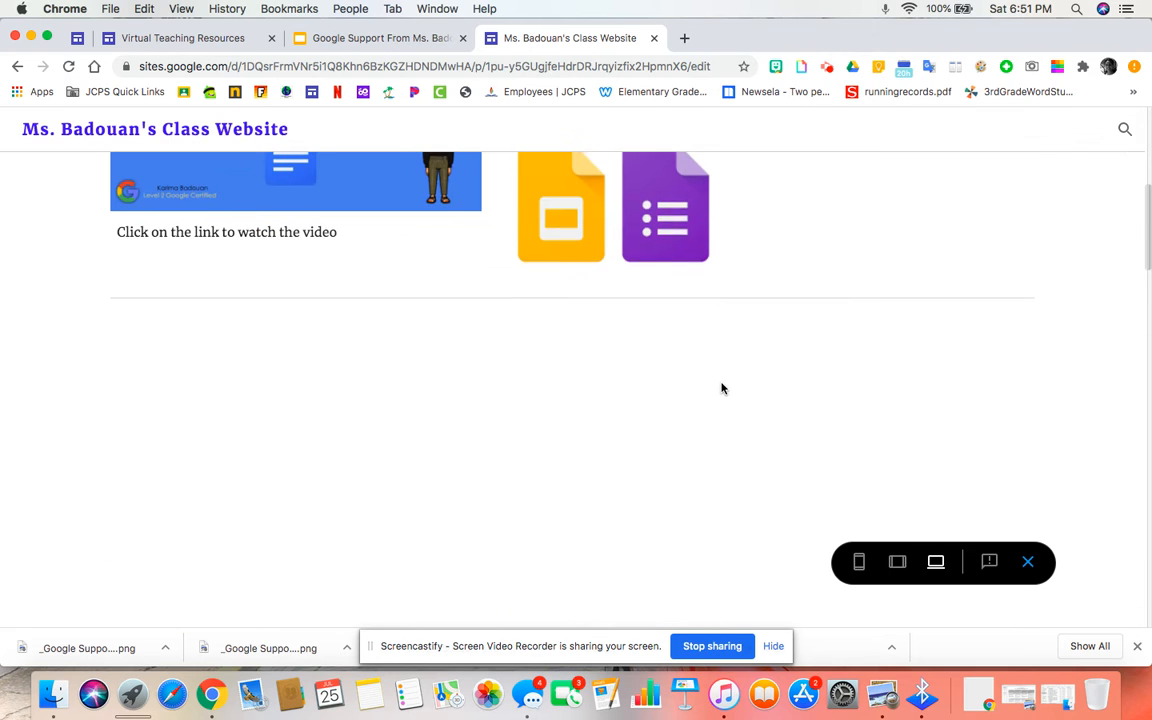
pyautogui.scroll(2, 722, 388)
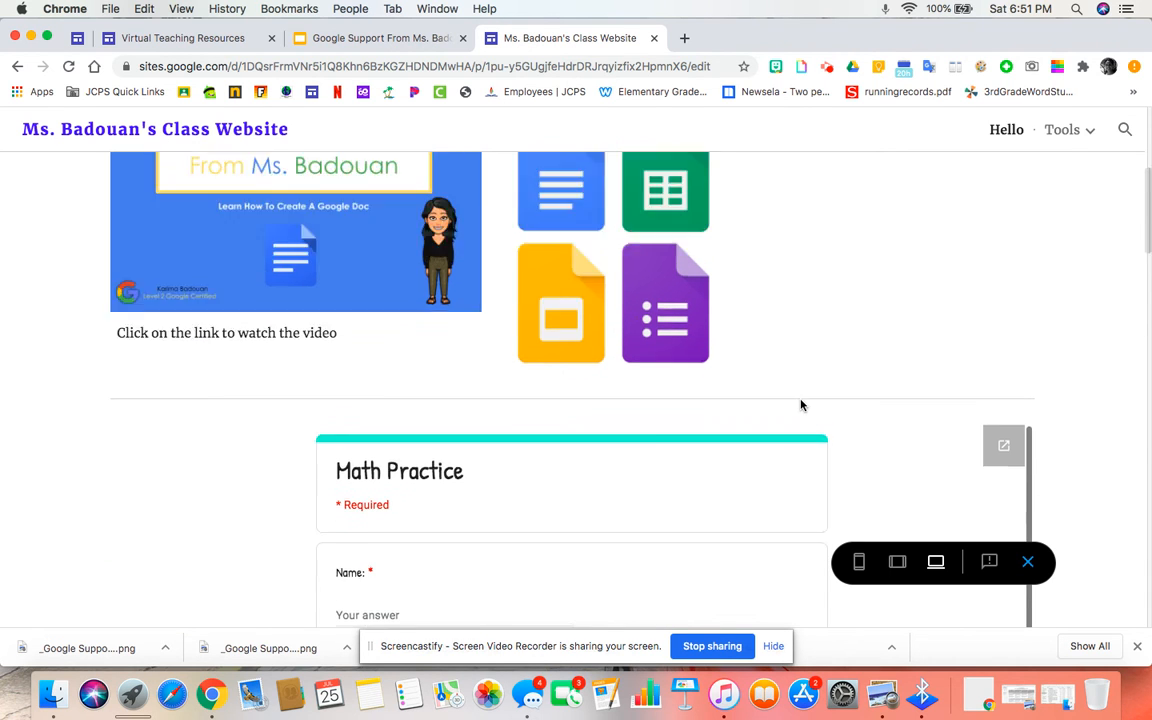
pyautogui.scroll(5, 810, 440)
pyautogui.click(858, 563)
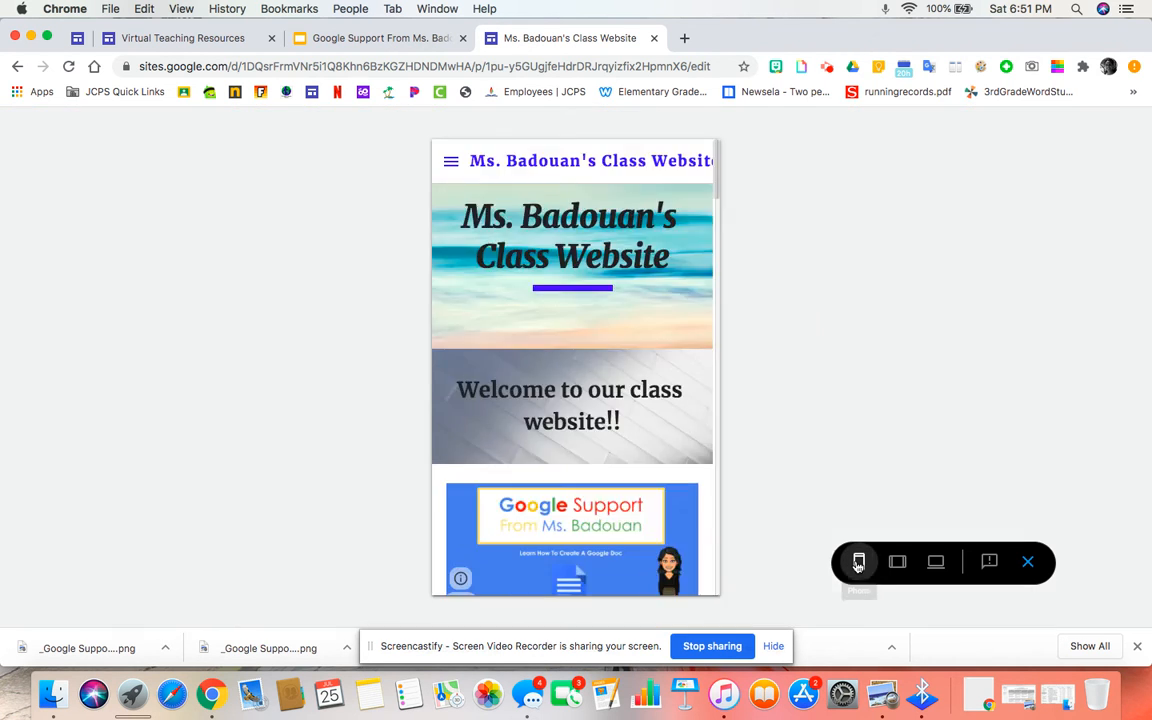
# Step: Look over the Hello page in the phone, tablet and large screen previews, and return to the editor
pyautogui.scroll(-10, 594, 474)
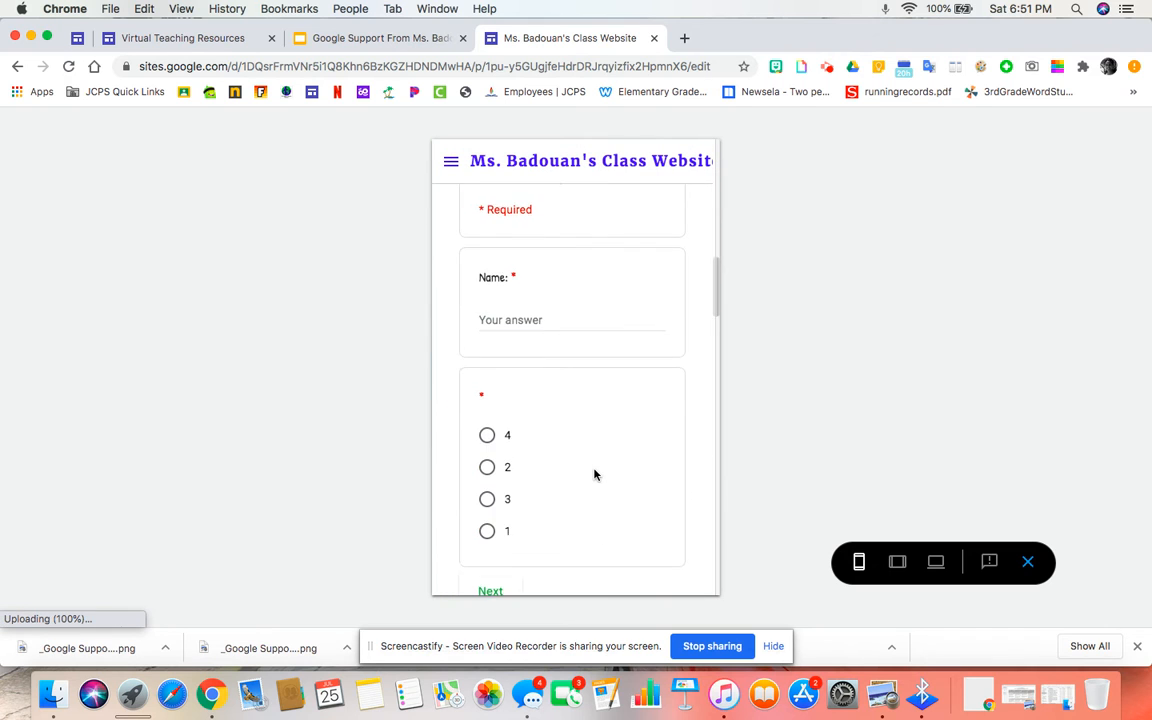
pyautogui.click(896, 561)
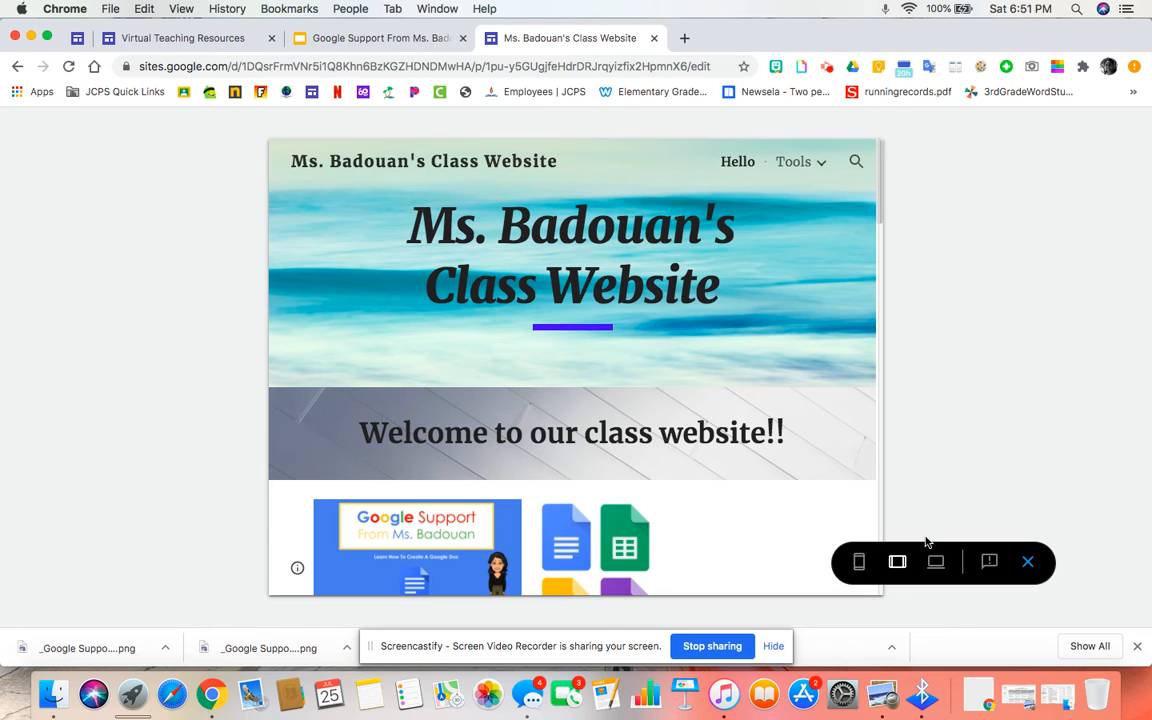
pyautogui.click(937, 562)
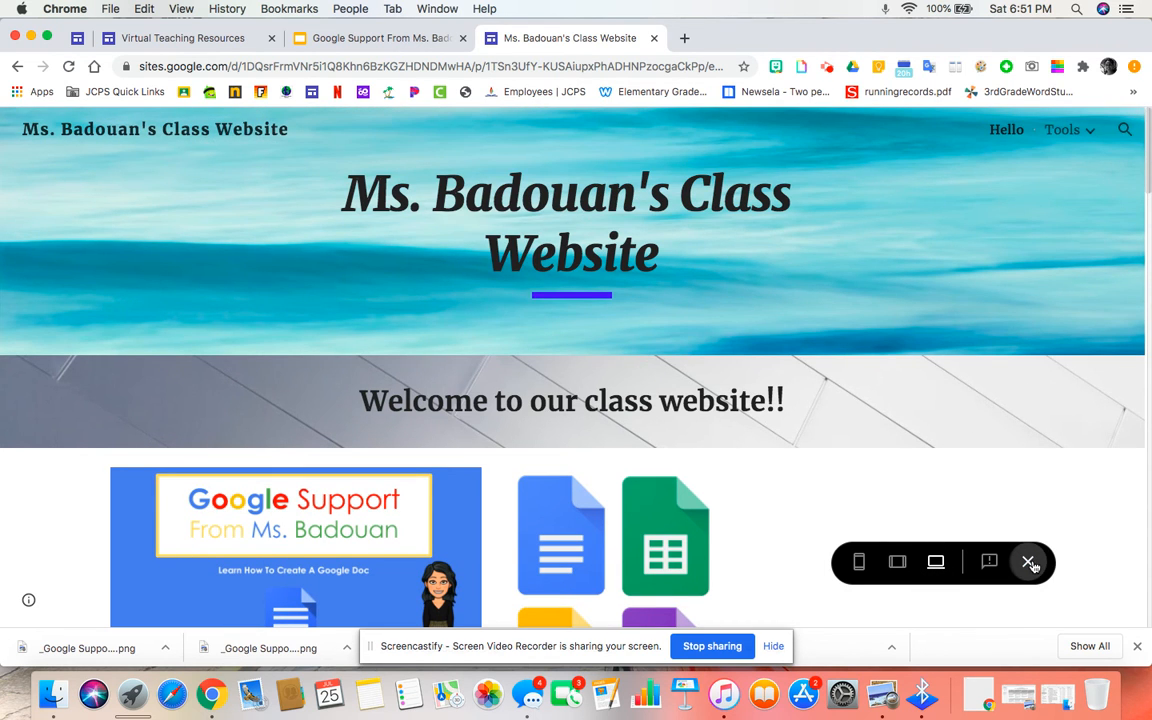
pyautogui.click(1027, 562)
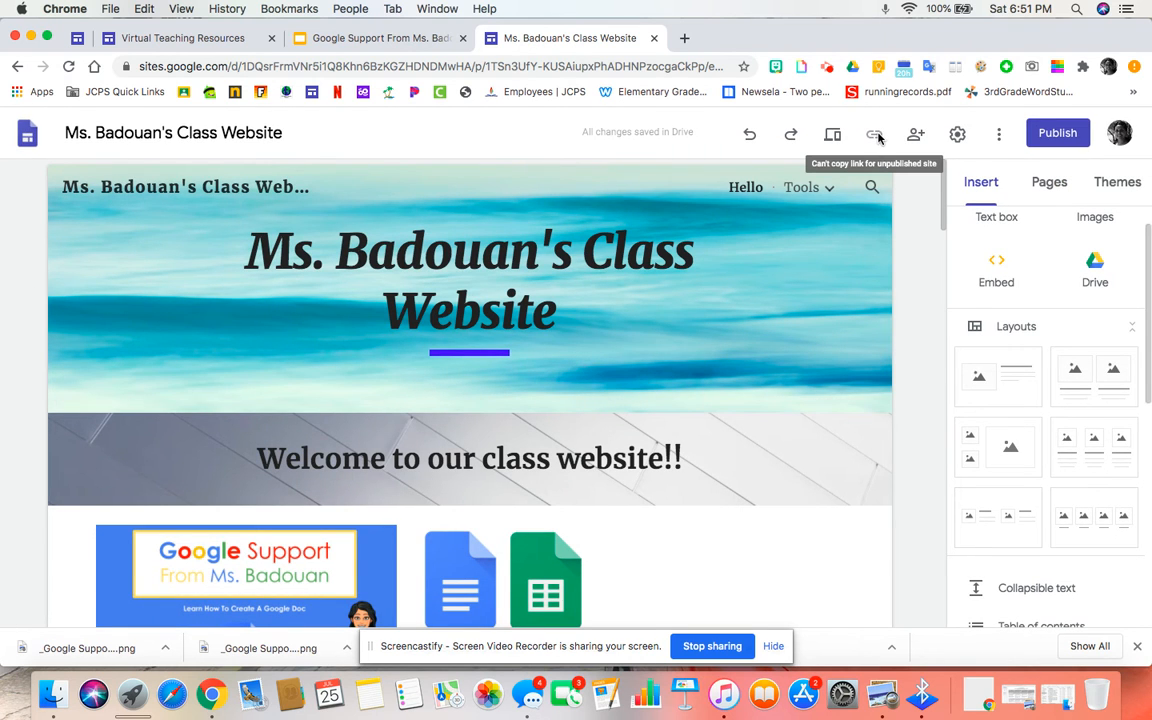
# Step: Examine the site's sharing options and the permission setting for editors, leaving them as they are
pyautogui.click(917, 135)
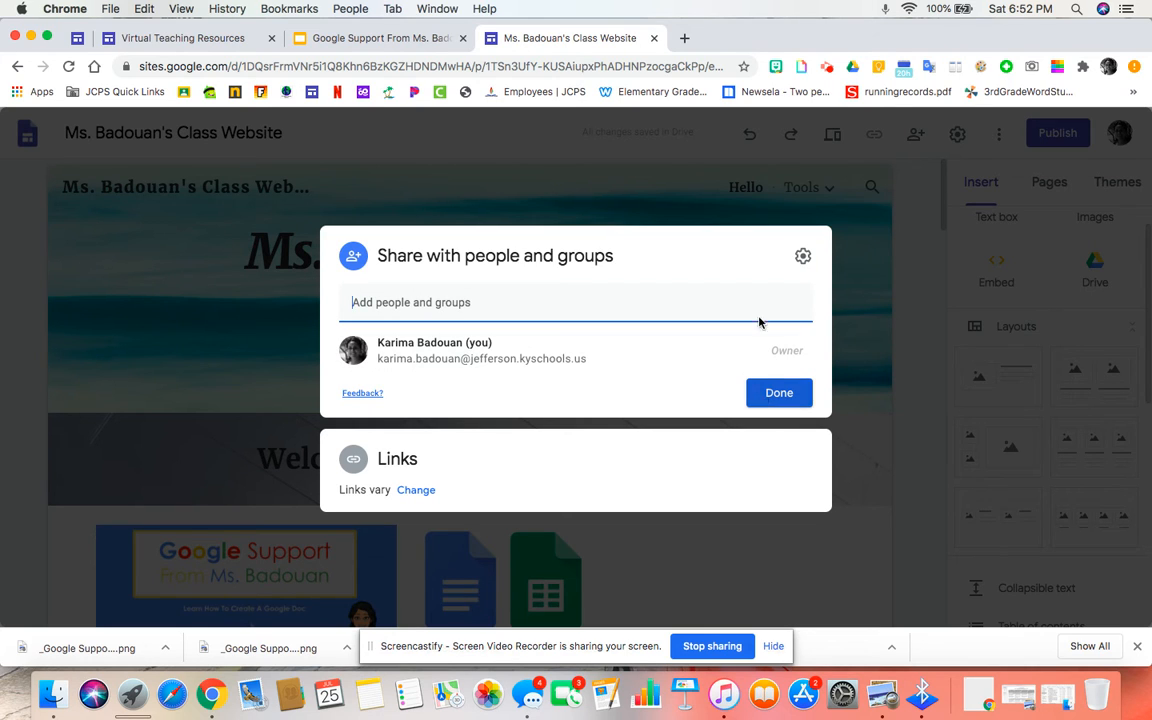
pyautogui.click(801, 258)
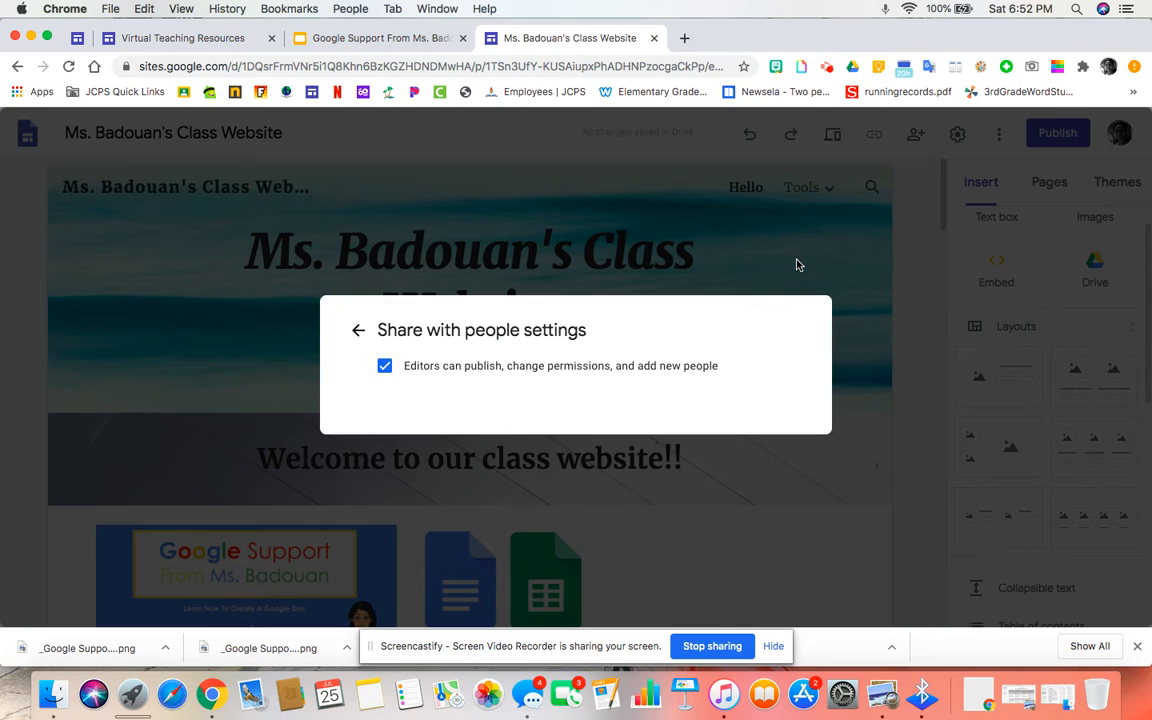
pyautogui.click(356, 331)
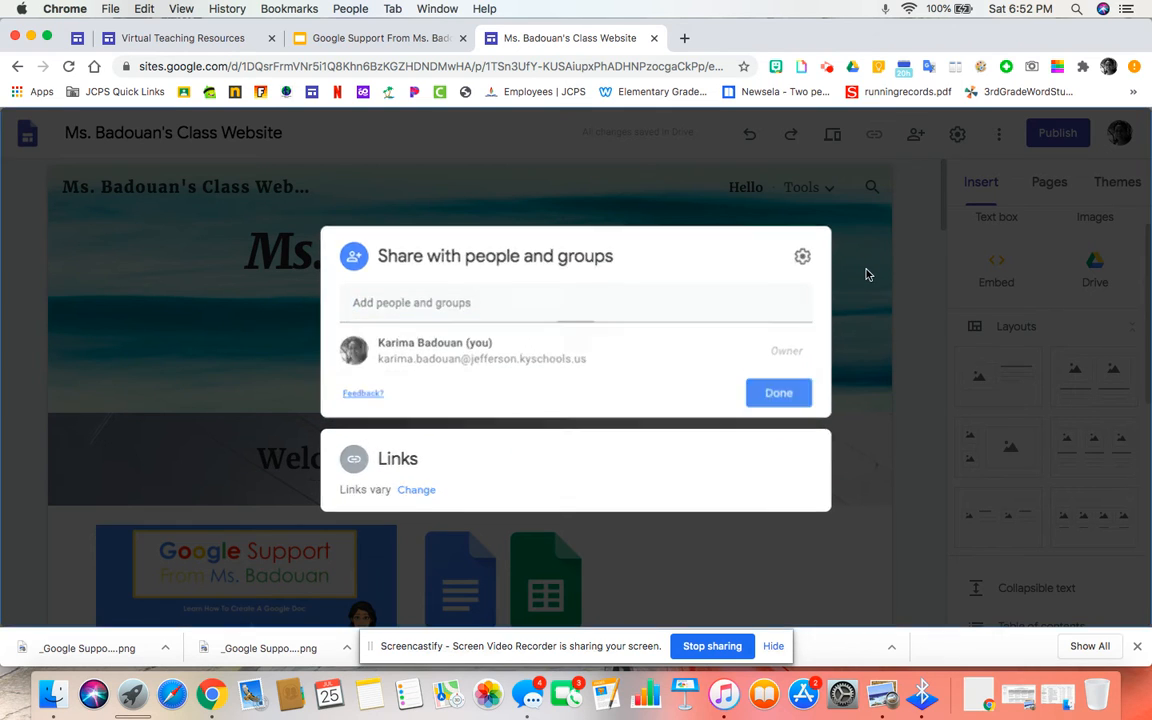
pyautogui.click(998, 131)
# Step: Try the Side navigation mode in the site settings and check the page list in the side menu
pyautogui.click(957, 135)
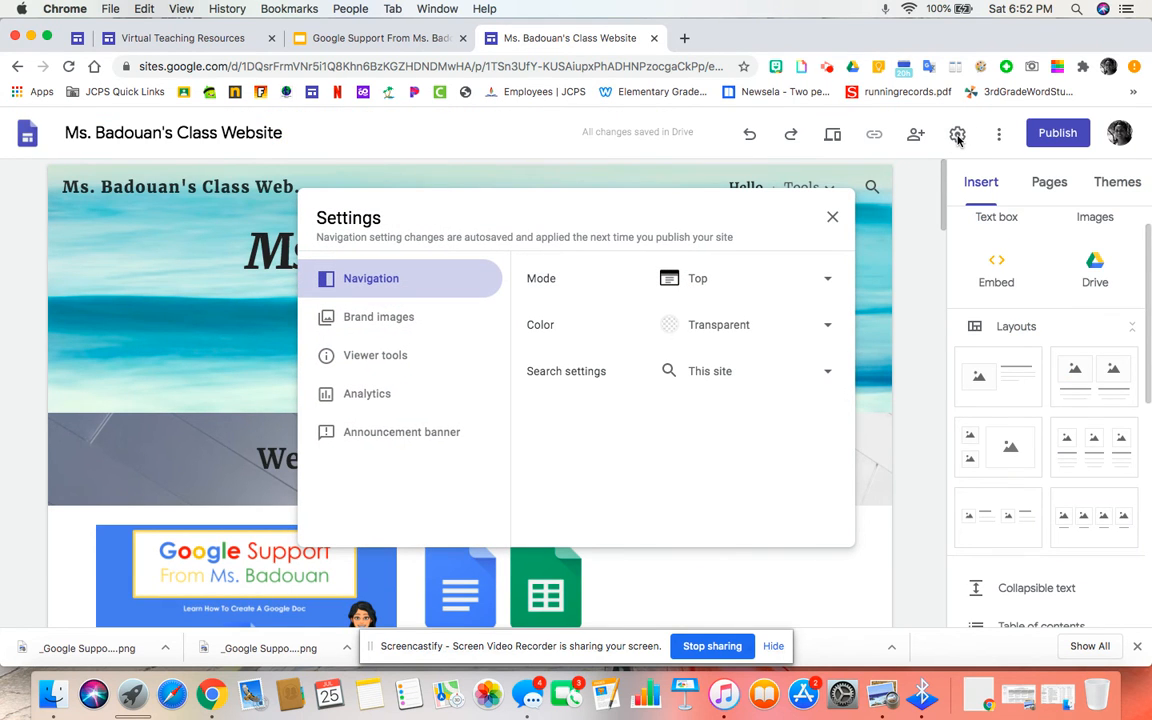
pyautogui.moveTo(697, 220); pyautogui.dragTo(701, 288)
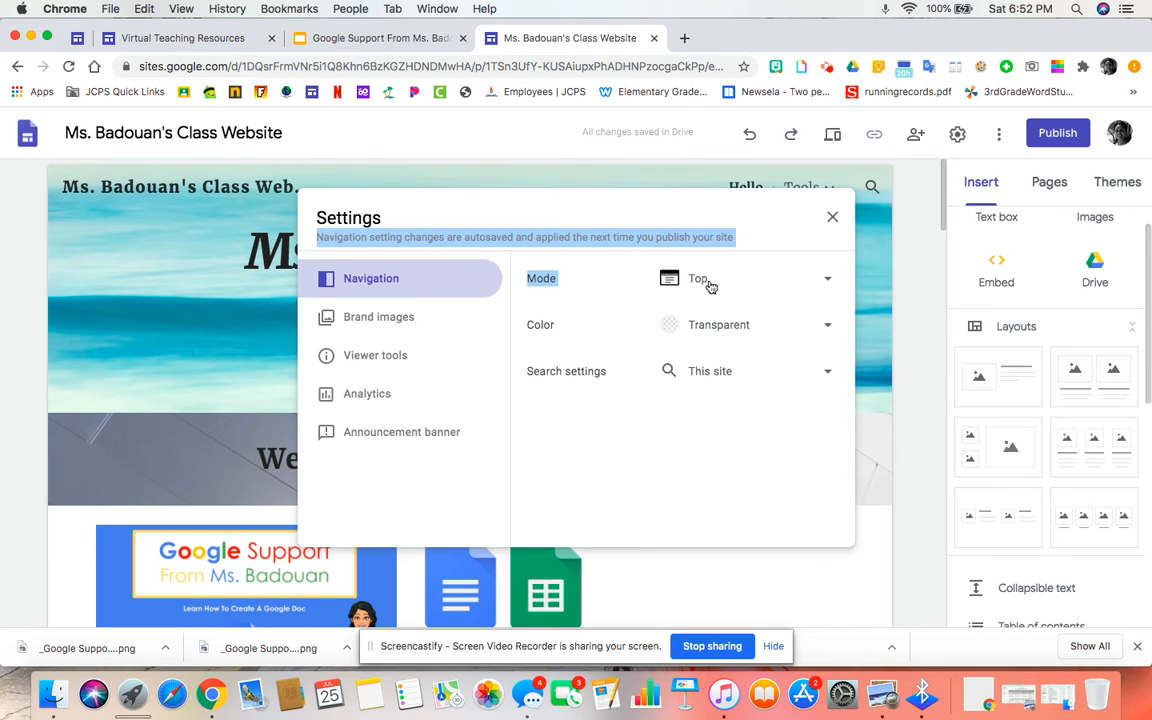
pyautogui.click(823, 282)
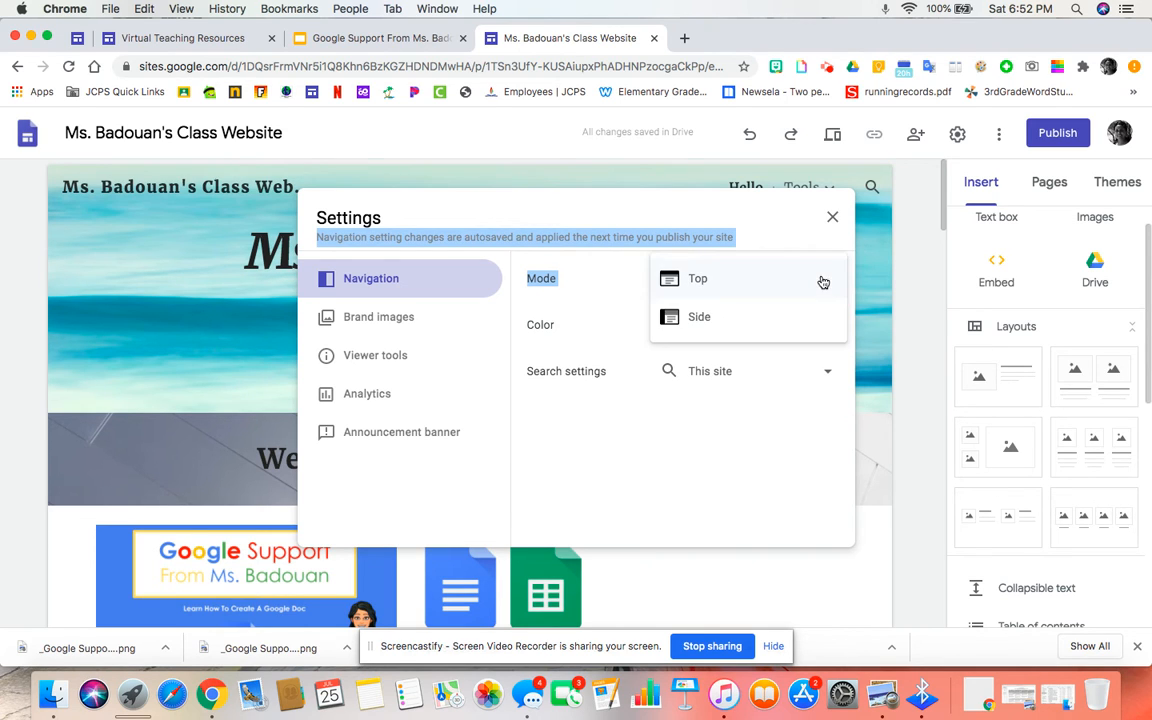
pyautogui.click(761, 321)
pyautogui.click(58, 183)
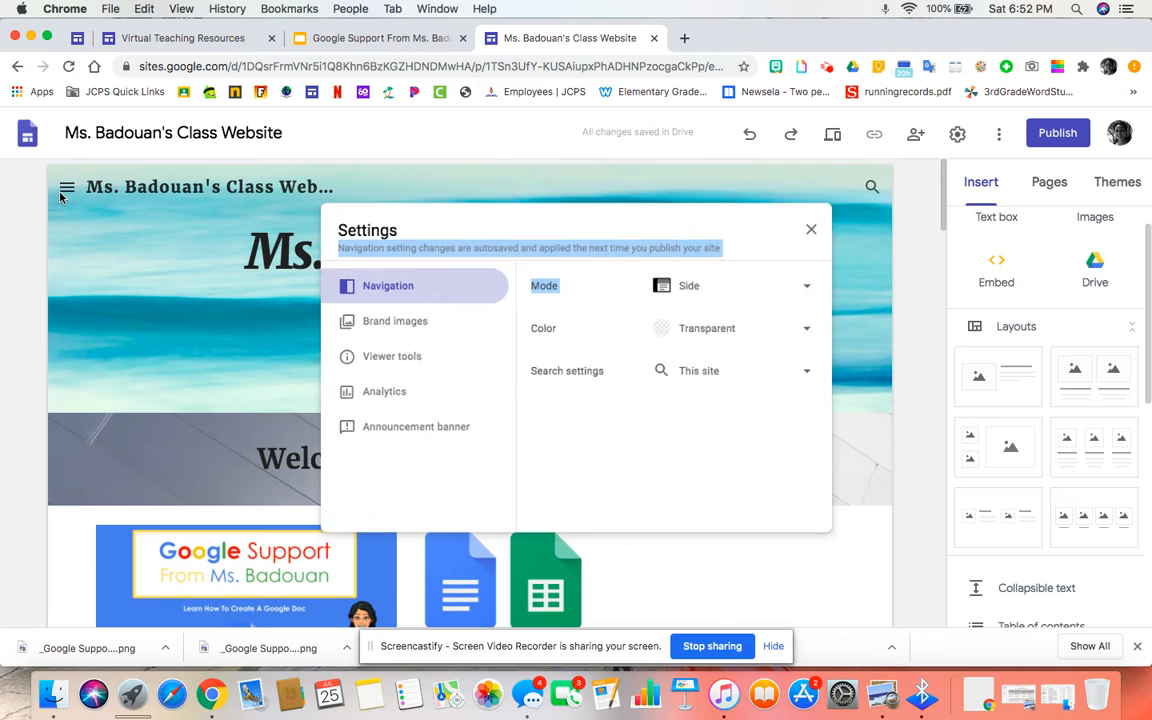
pyautogui.click(67, 187)
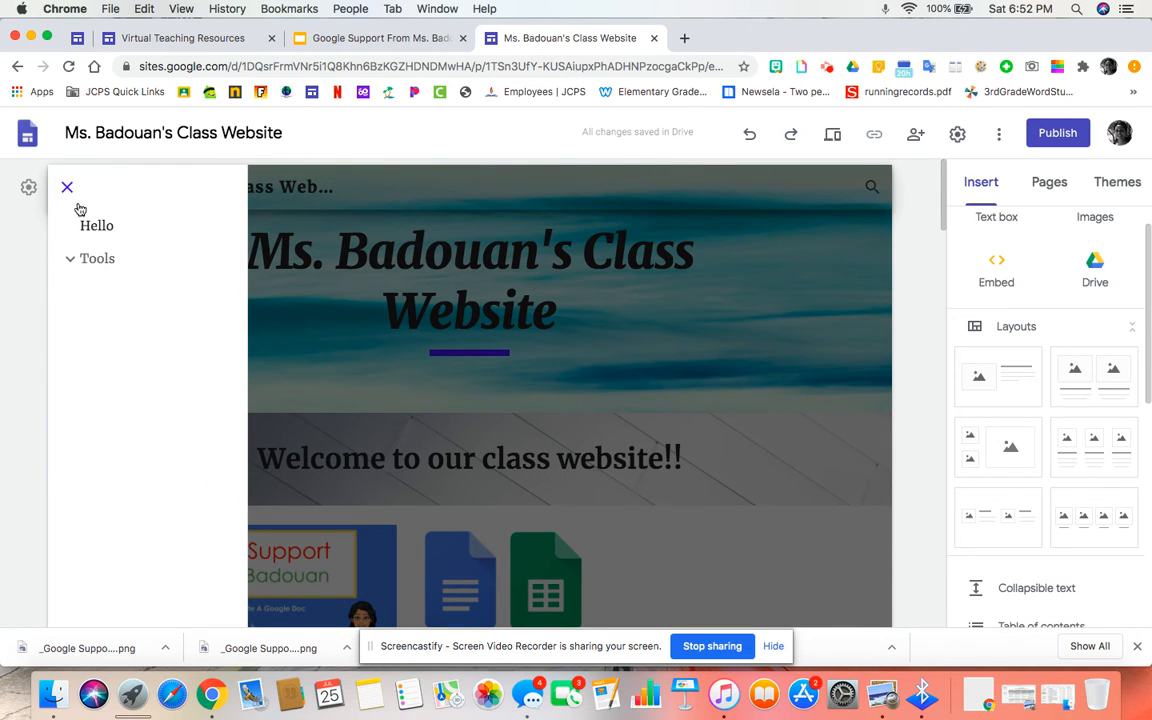
pyautogui.click(67, 187)
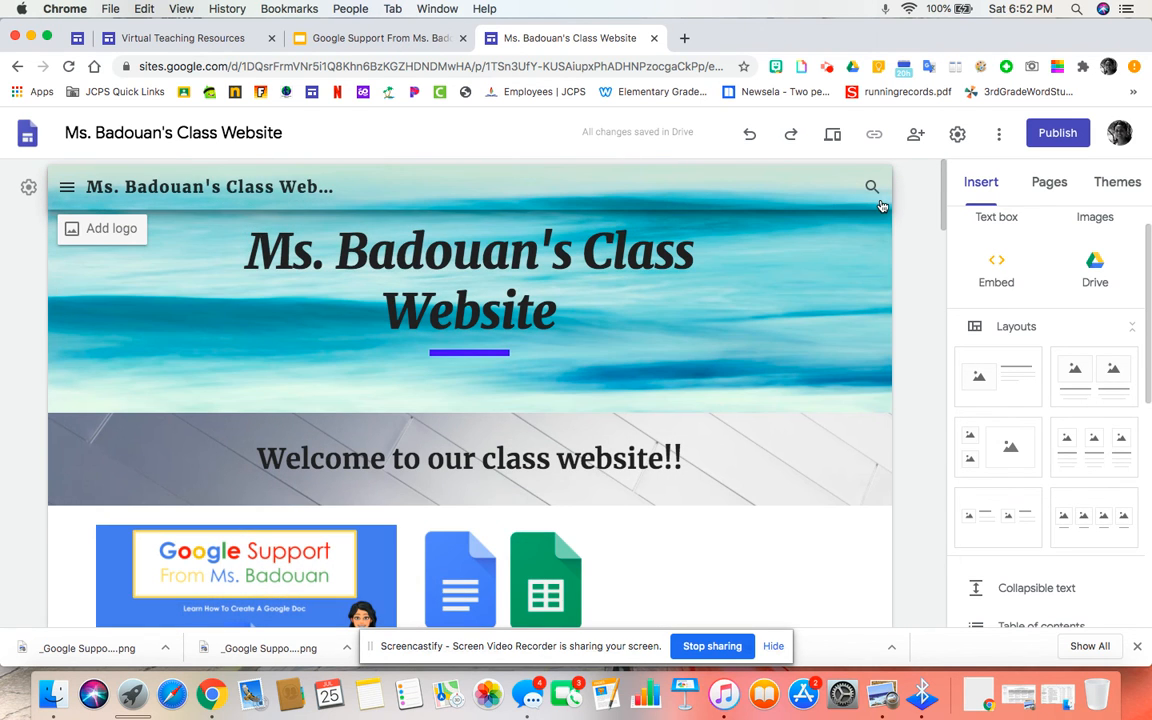
# Step: Set the site's navigation mode back to Top and close the settings
pyautogui.click(957, 134)
pyautogui.click(806, 284)
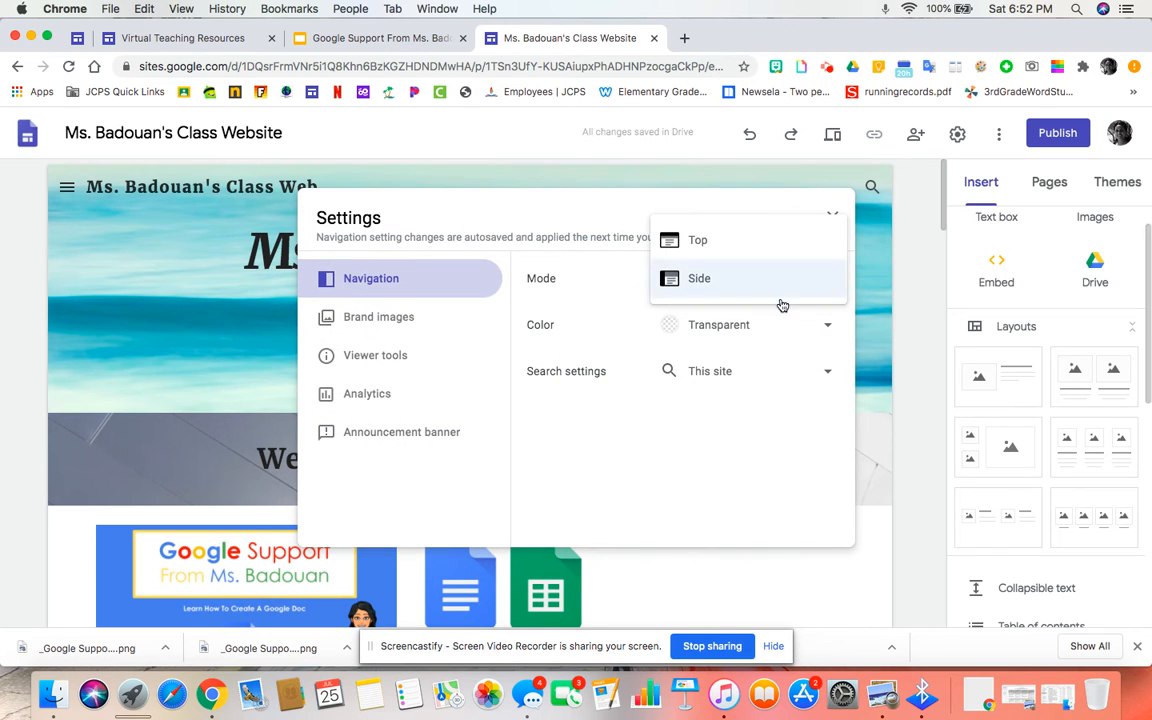
pyautogui.click(753, 242)
pyautogui.click(833, 219)
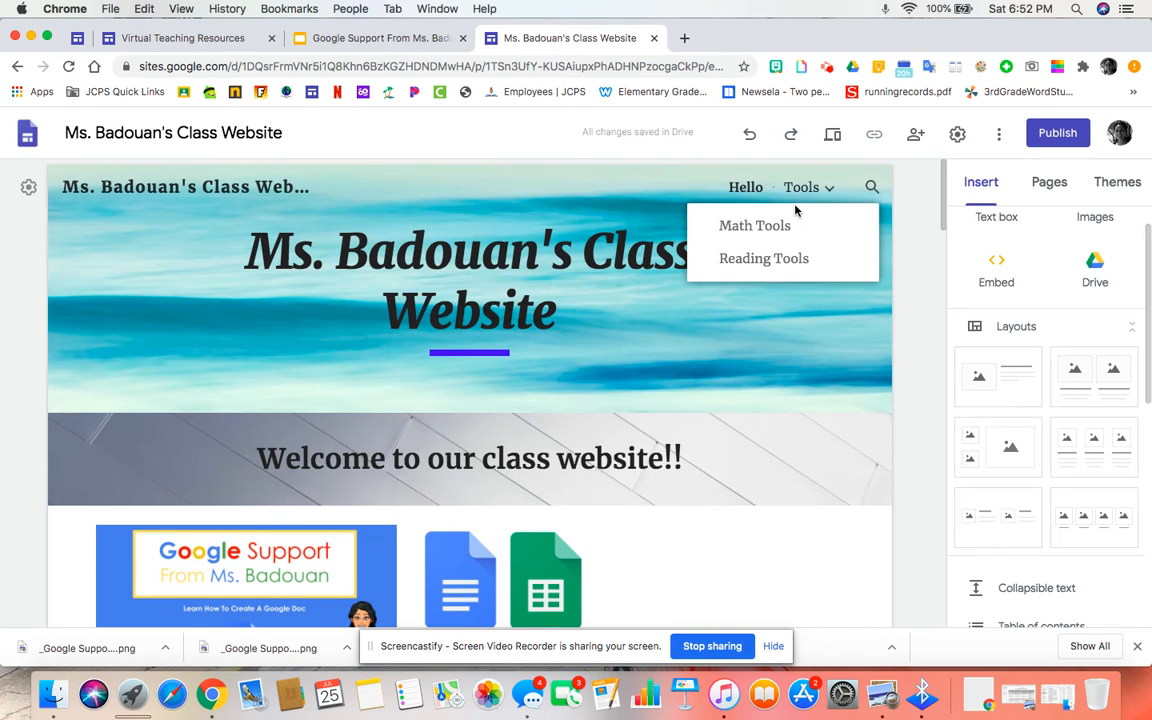
# Step: Try the White and Black navigation colors, return to Transparent, and check the available search settings
pyautogui.click(957, 136)
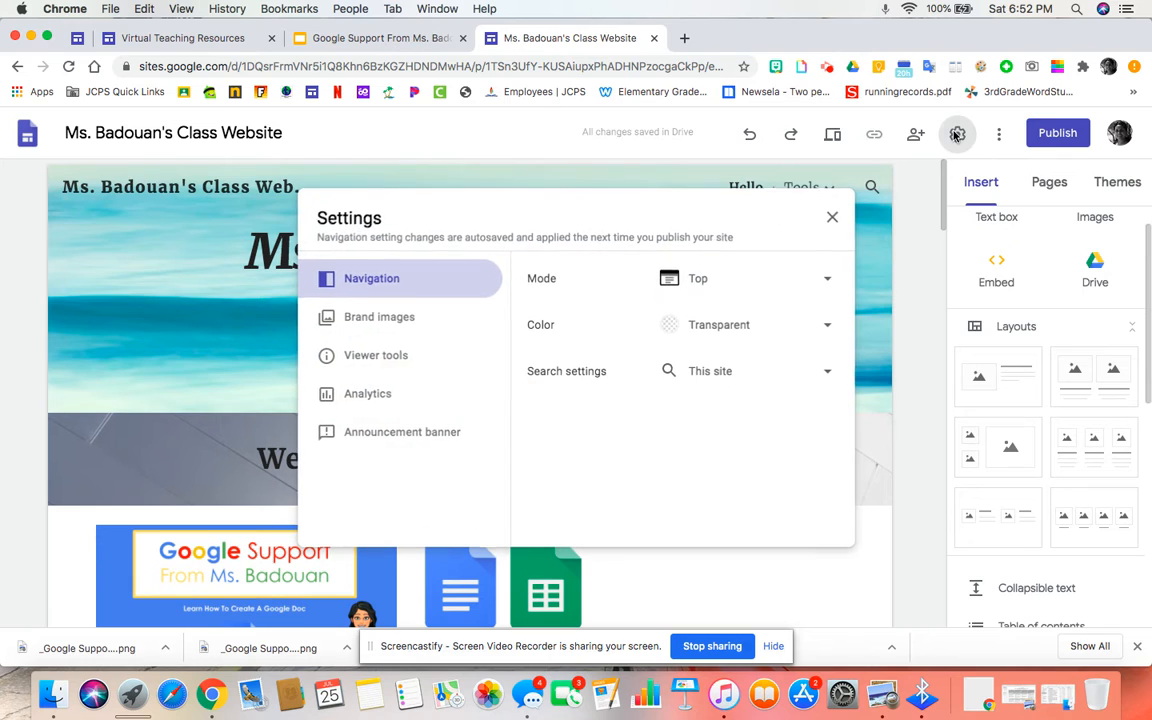
pyautogui.click(822, 328)
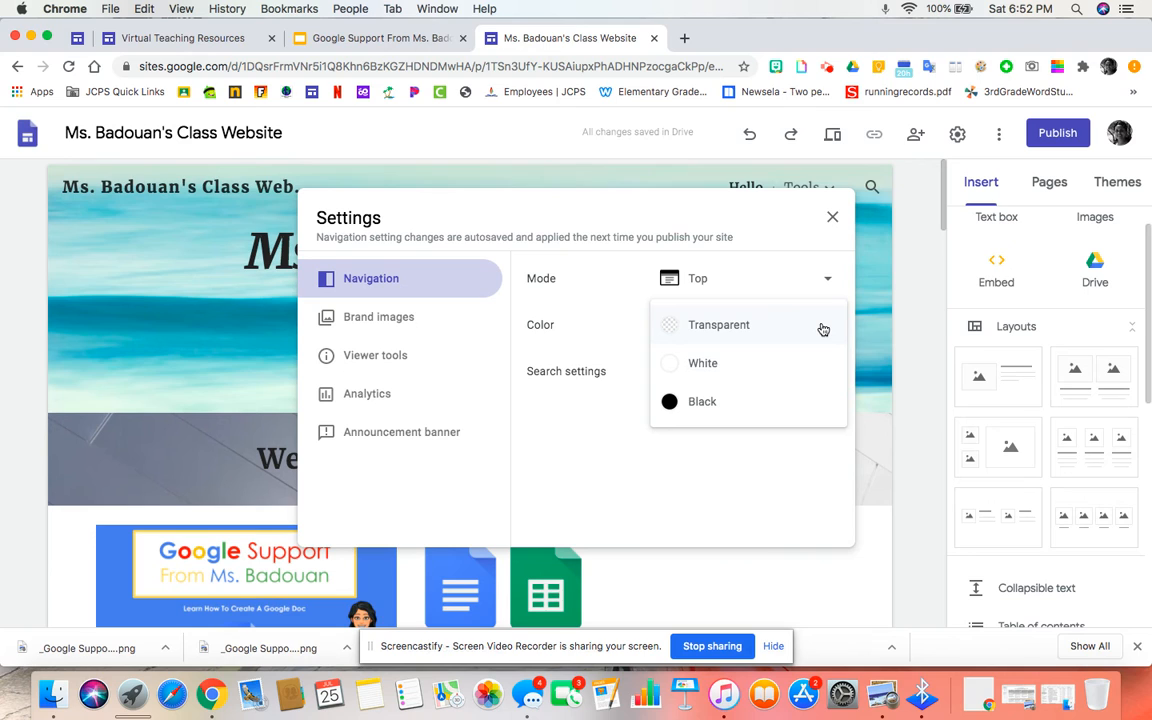
pyautogui.click(703, 365)
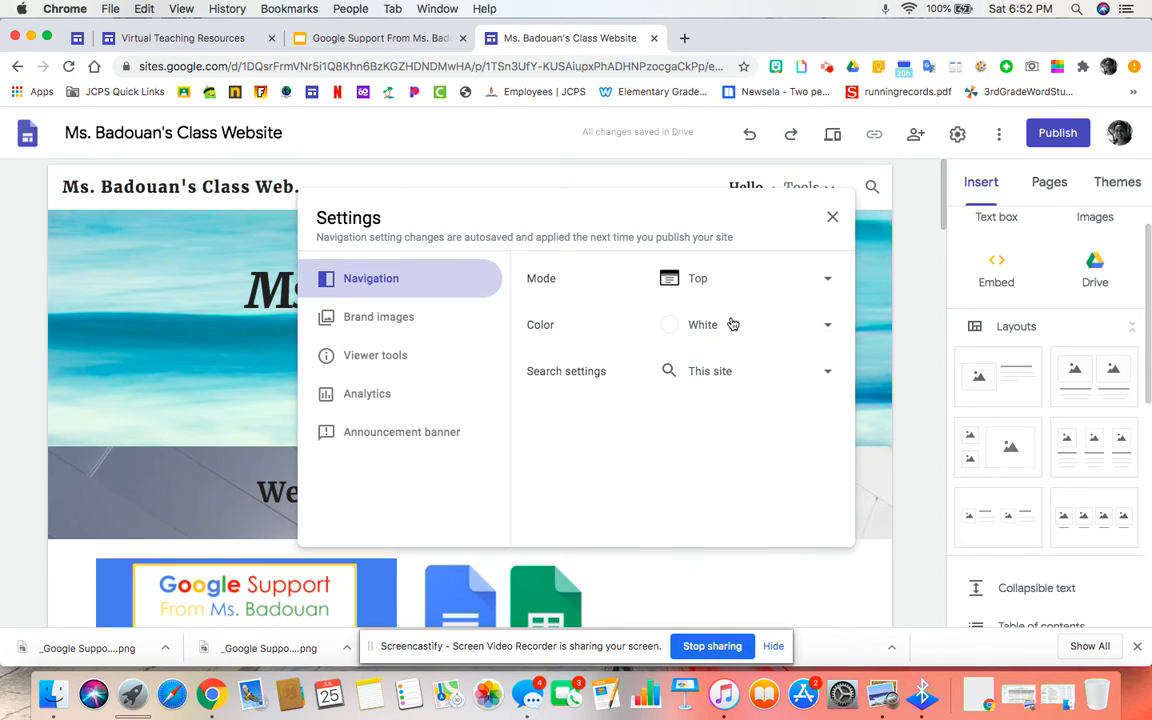
pyautogui.click(733, 325)
pyautogui.click(713, 375)
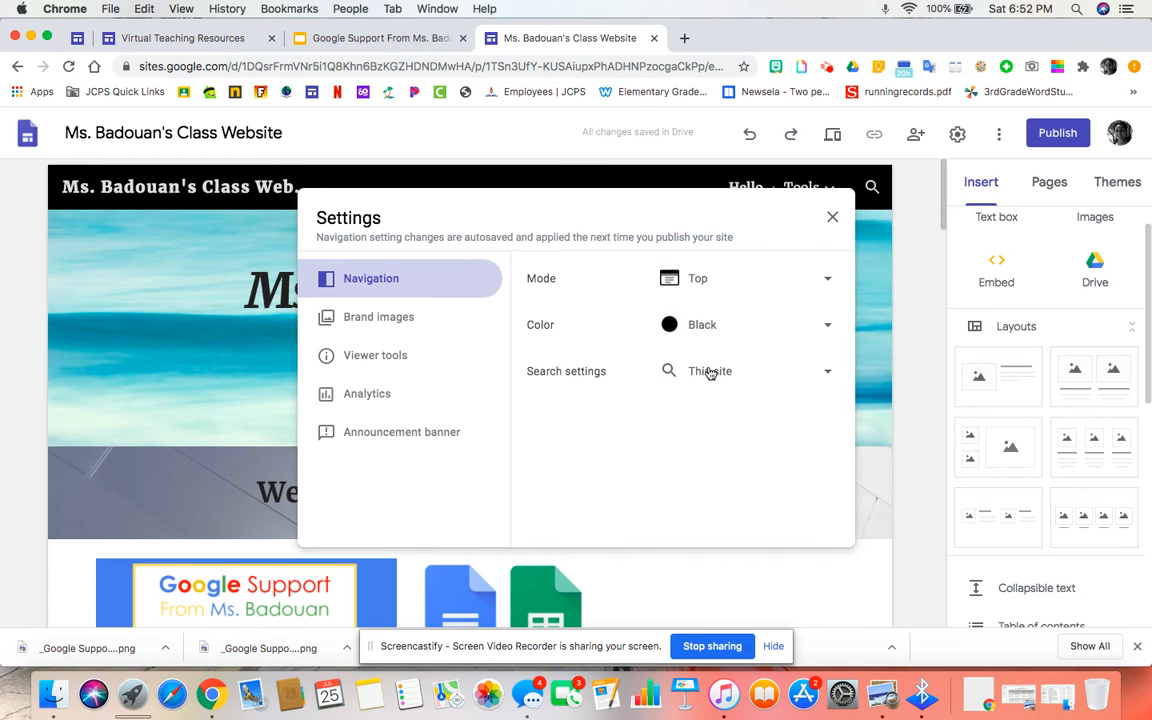
pyautogui.click(738, 327)
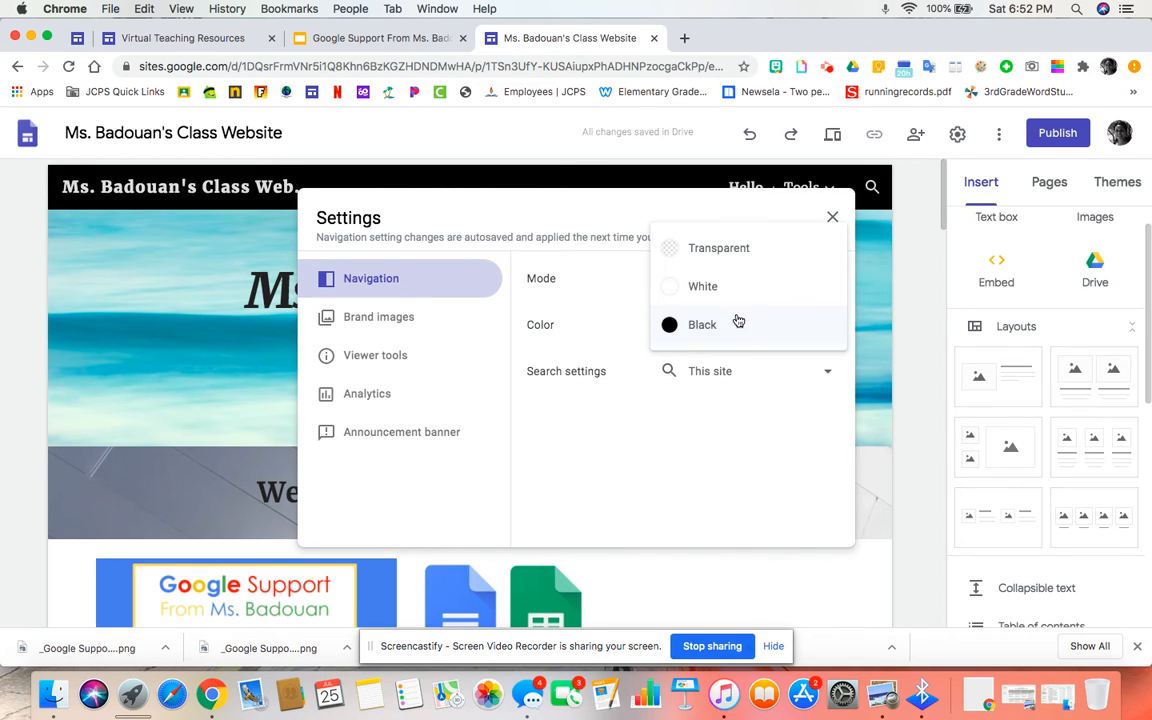
pyautogui.click(739, 263)
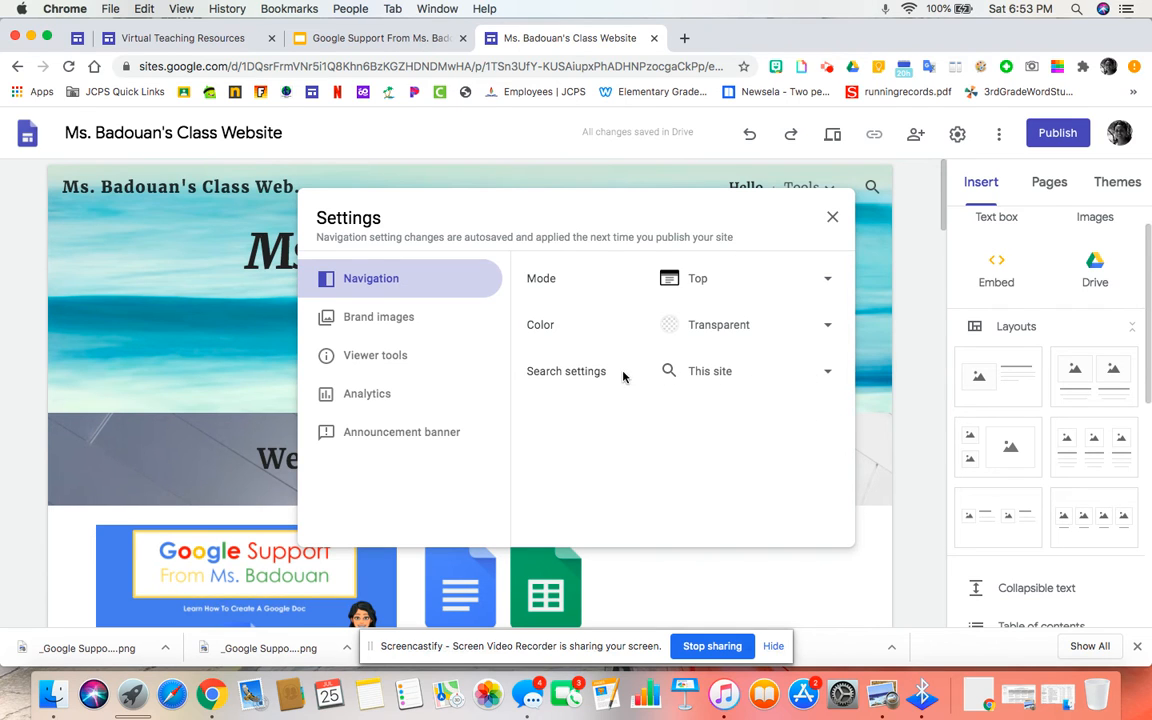
pyautogui.click(819, 375)
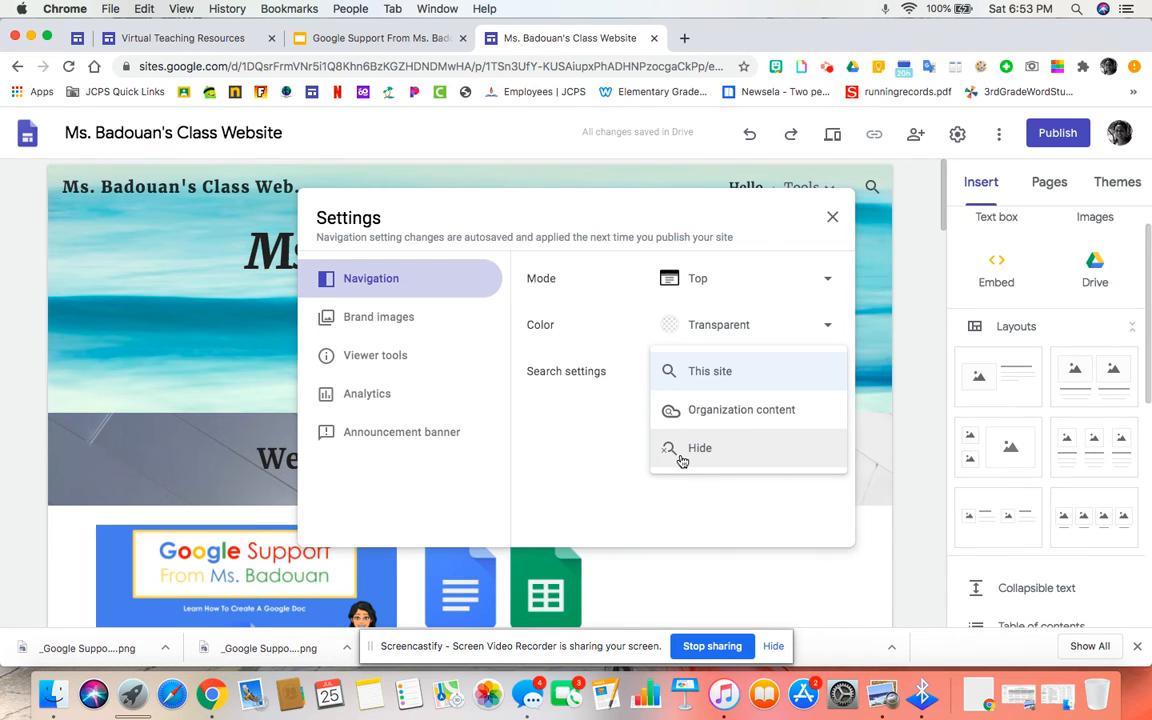
pyautogui.click(556, 456)
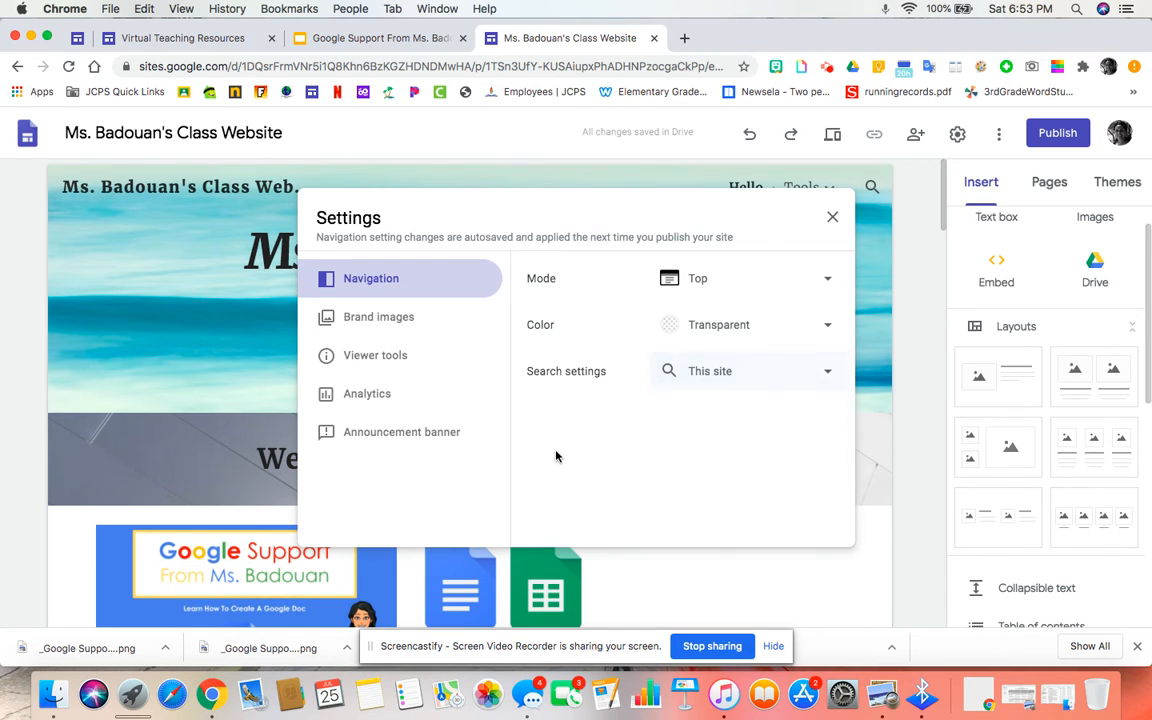
# Step: Upload the basketball image 1-removebg-preview (10).png from Downloads as the site's logo
pyautogui.click(389, 318)
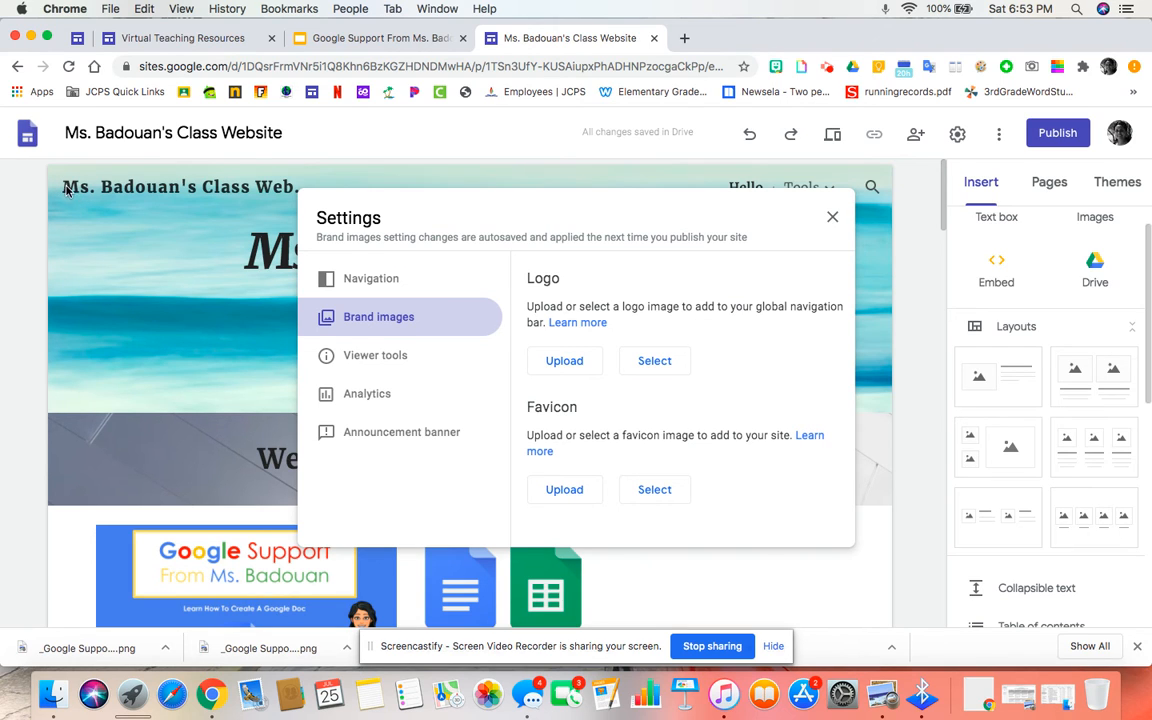
pyautogui.click(560, 360)
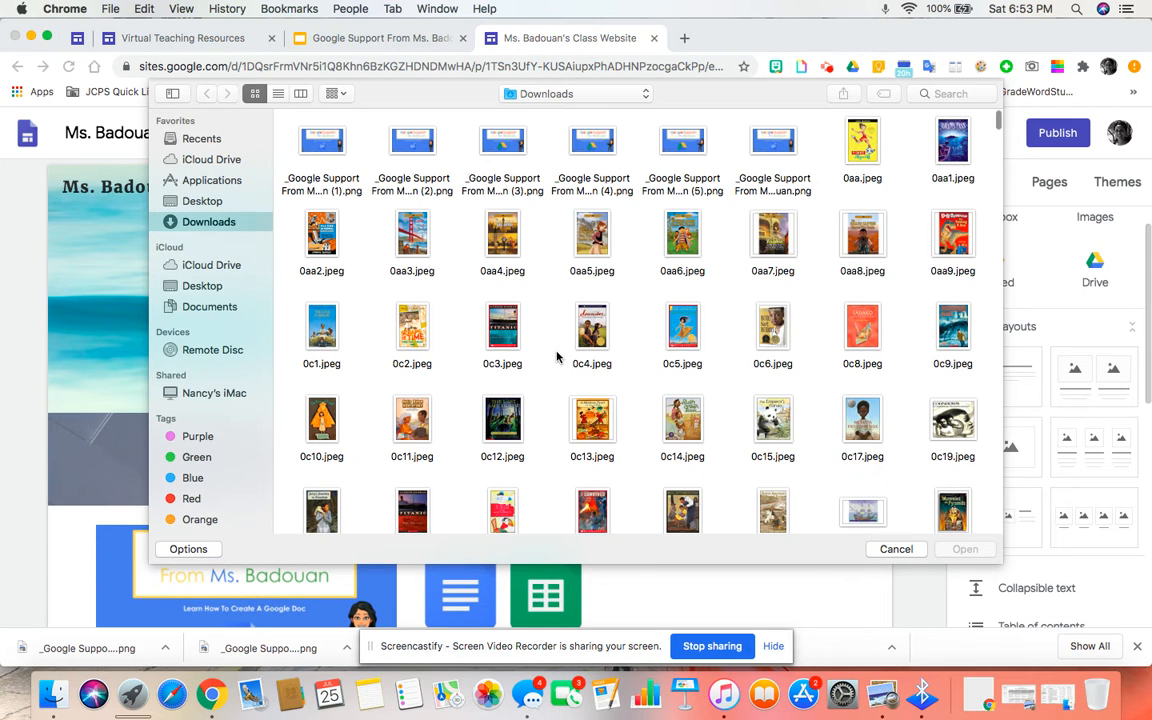
pyautogui.scroll(-3, 650, 400)
pyautogui.scroll(-5, 648, 402)
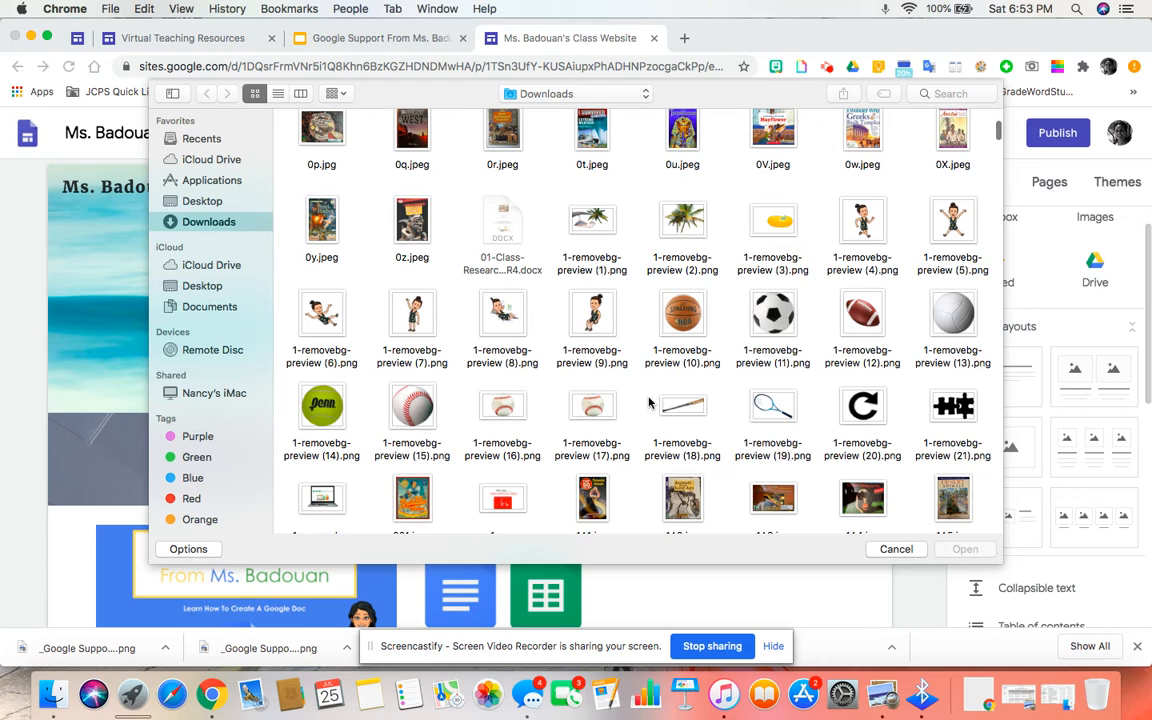
pyautogui.click(682, 315)
pyautogui.click(953, 550)
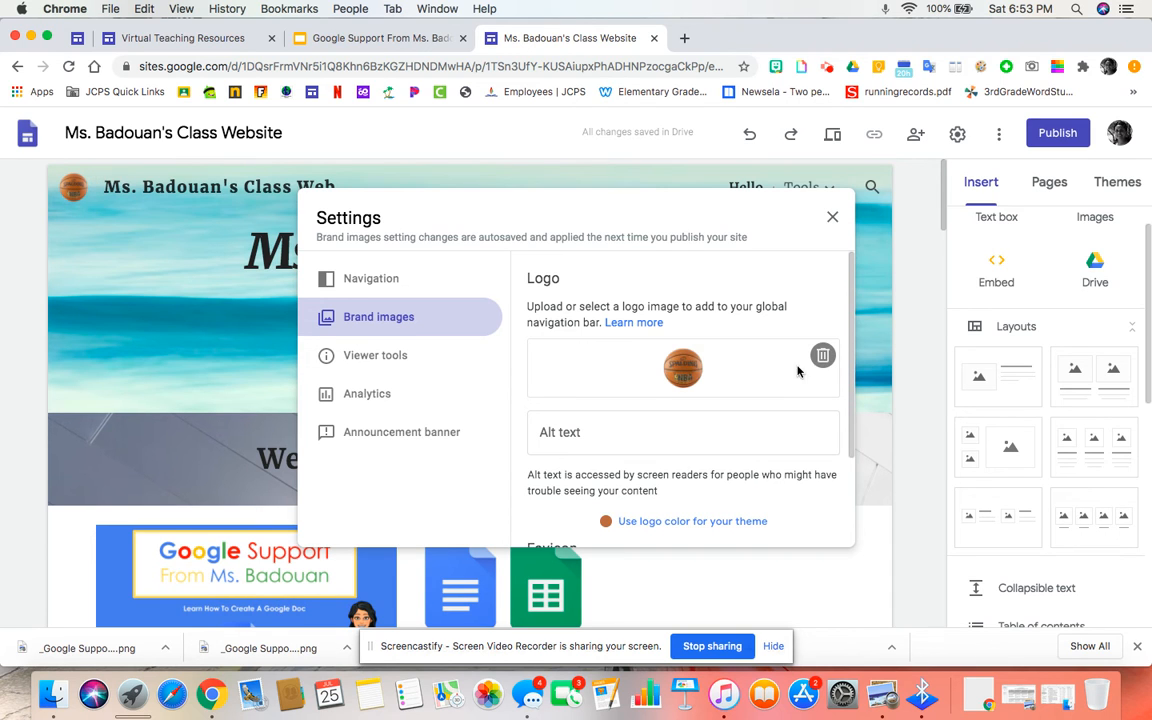
# Step: Upload the basketball image 1-removebg-preview (10).png as the site's favicon and close the settings
pyautogui.scroll(-3, 789, 375)
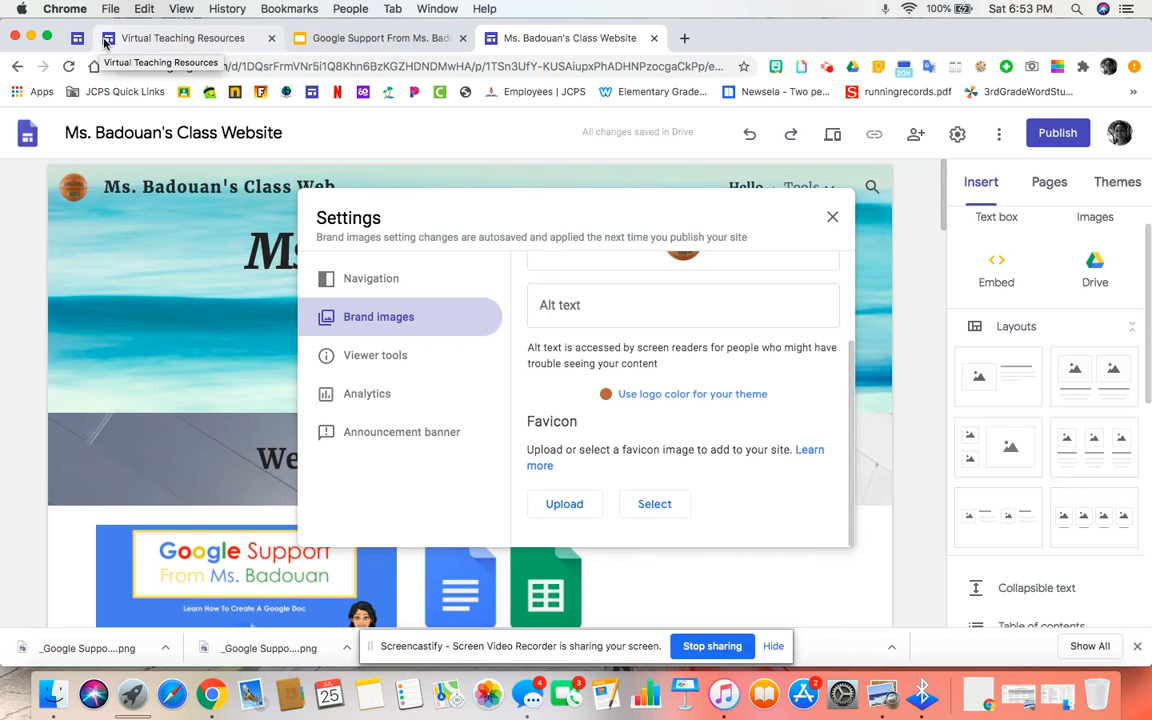
pyautogui.click(552, 512)
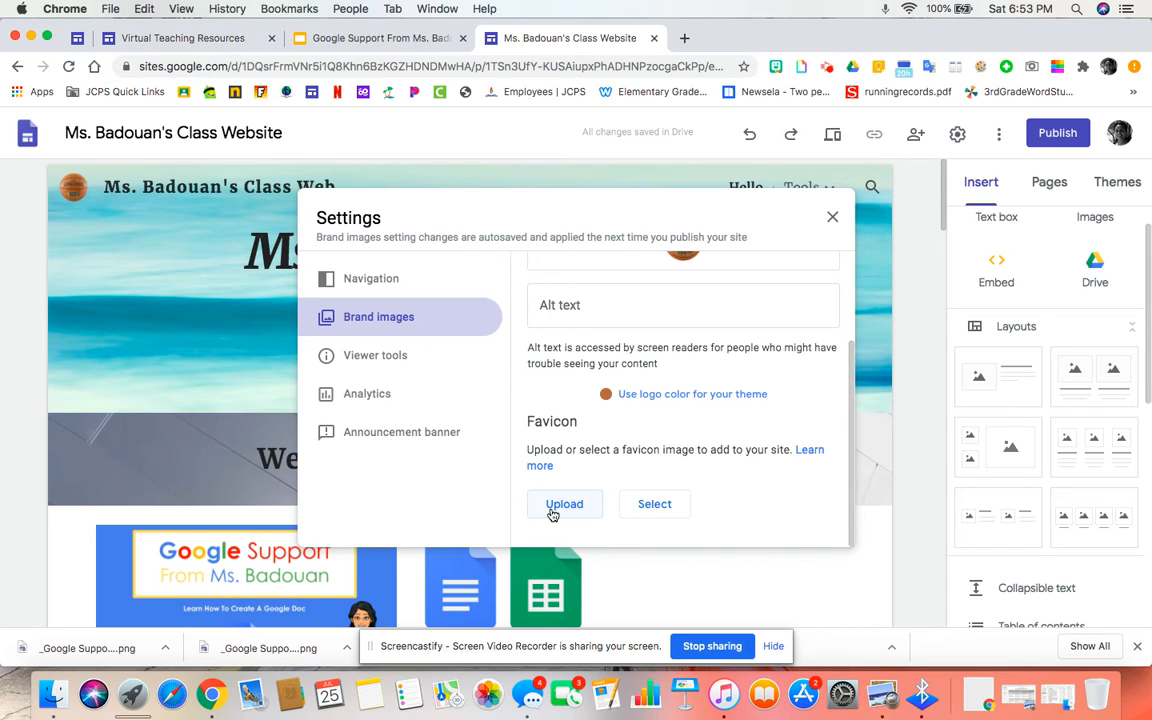
pyautogui.scroll(-1, 500, 360)
pyautogui.scroll(-10, 508, 372)
pyautogui.click(684, 262)
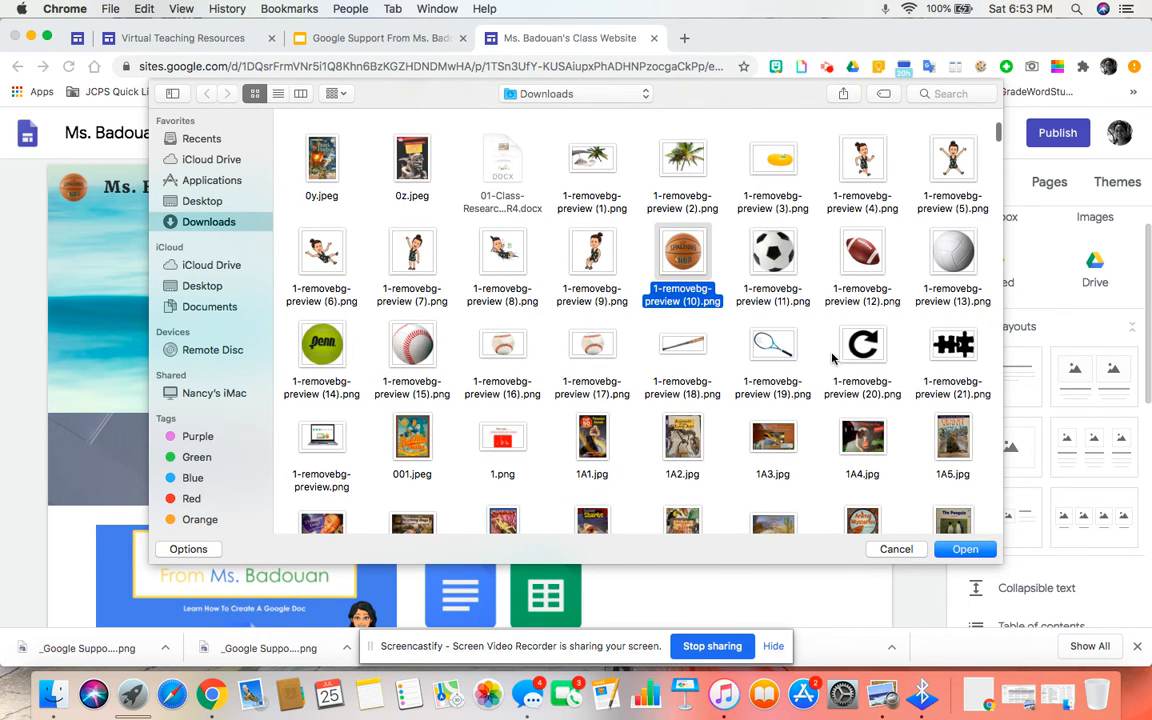
pyautogui.click(965, 549)
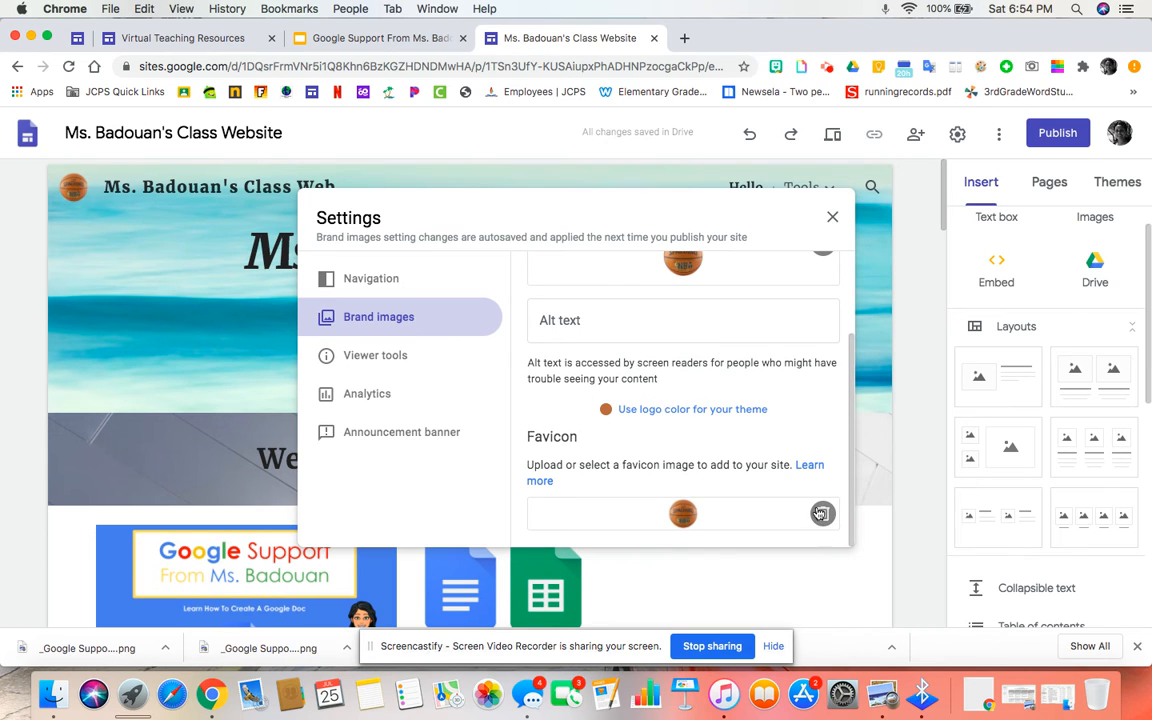
pyautogui.click(830, 218)
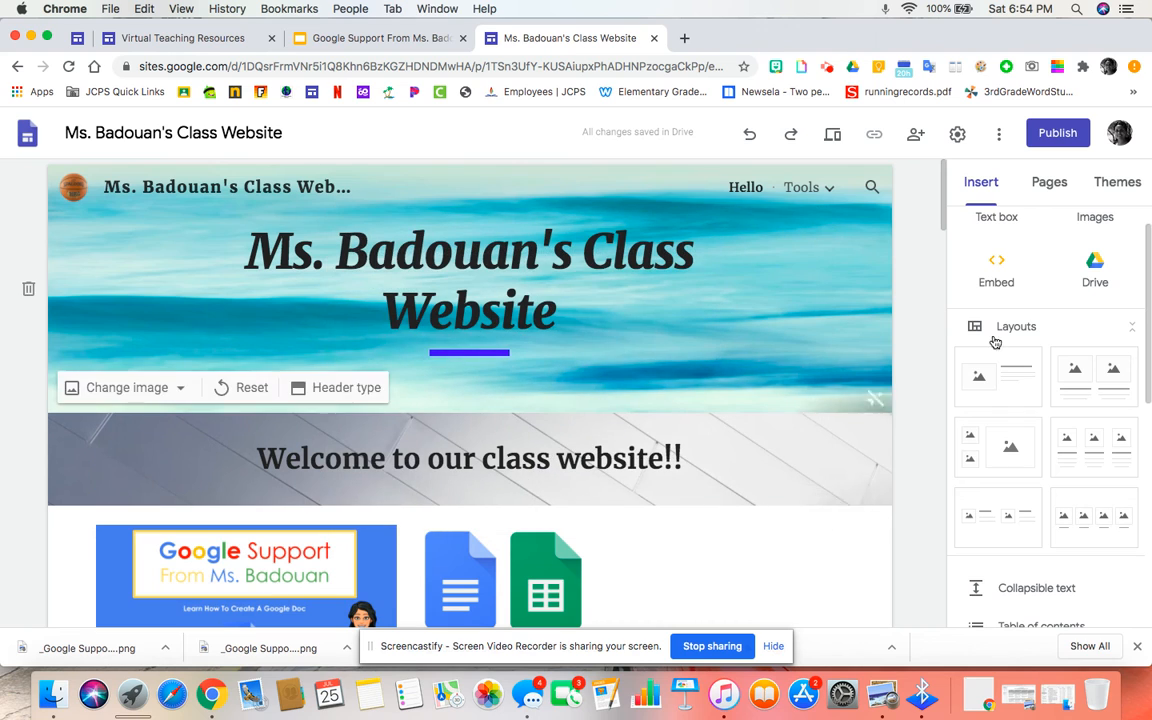
# Step: View the site's version history and return to the editor
pyautogui.click(1000, 134)
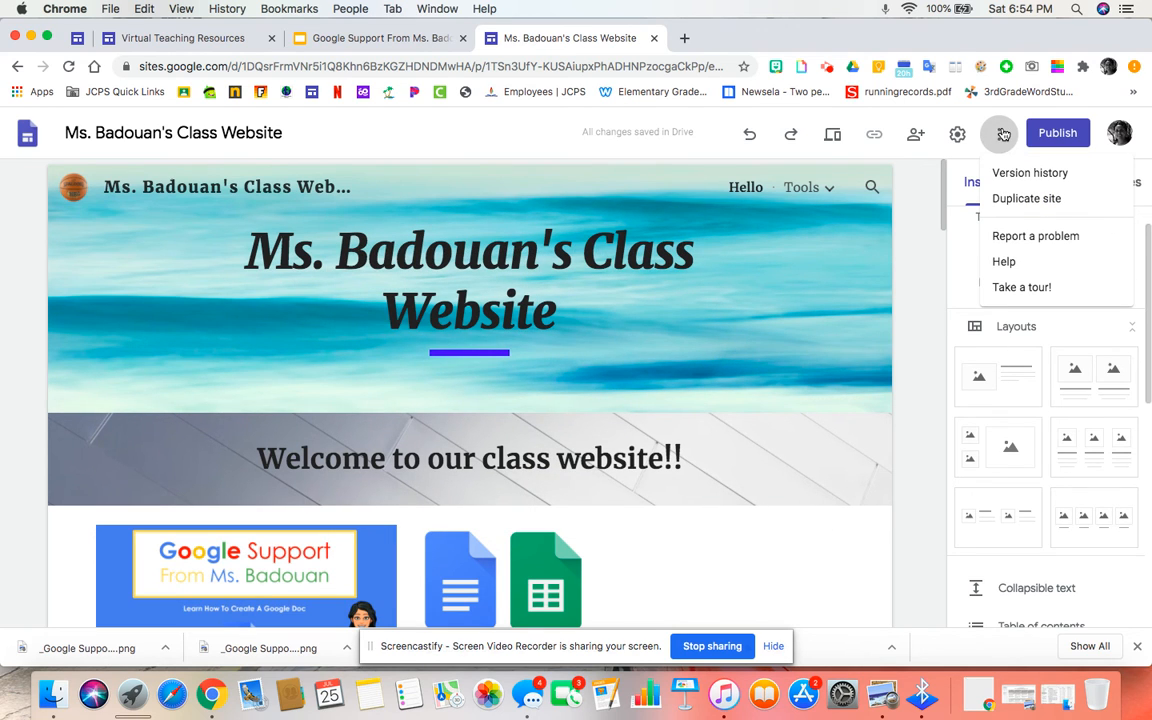
pyautogui.click(1022, 174)
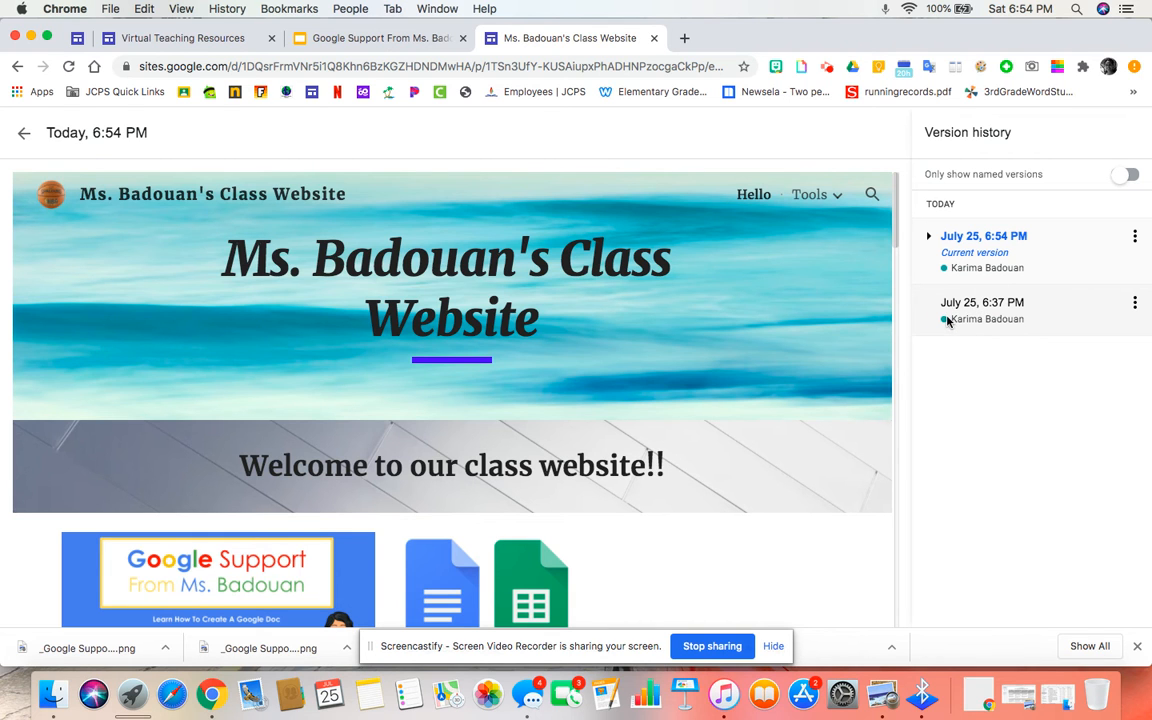
pyautogui.click(23, 133)
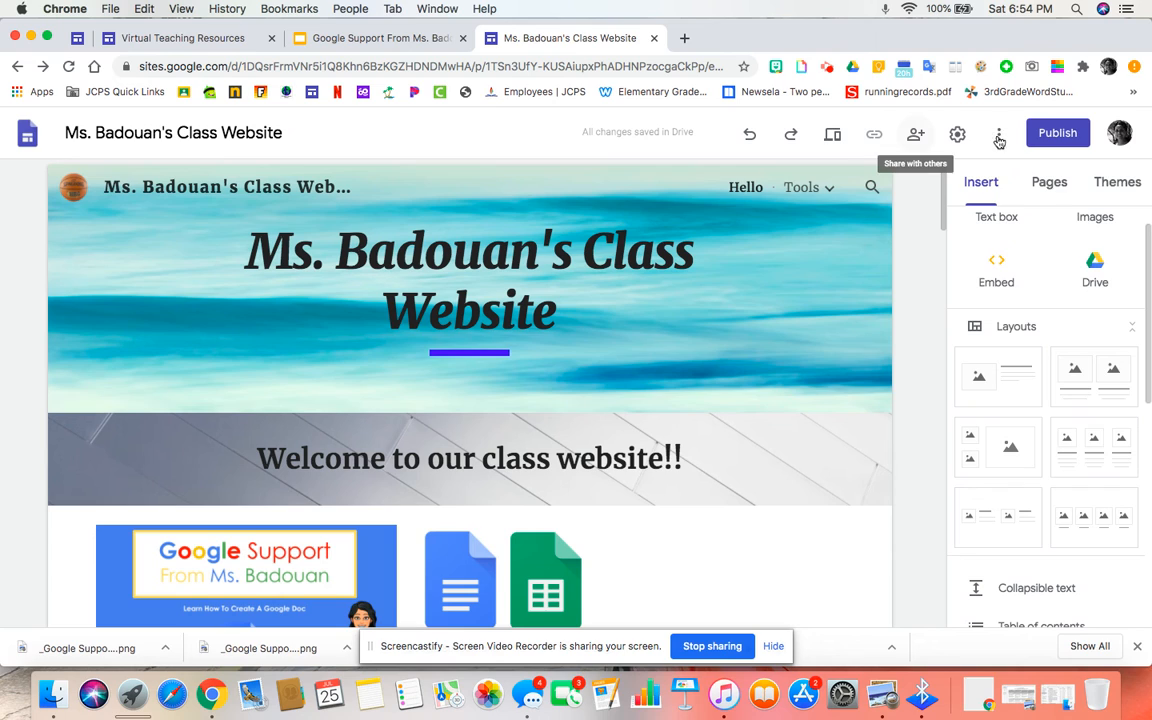
pyautogui.click(999, 135)
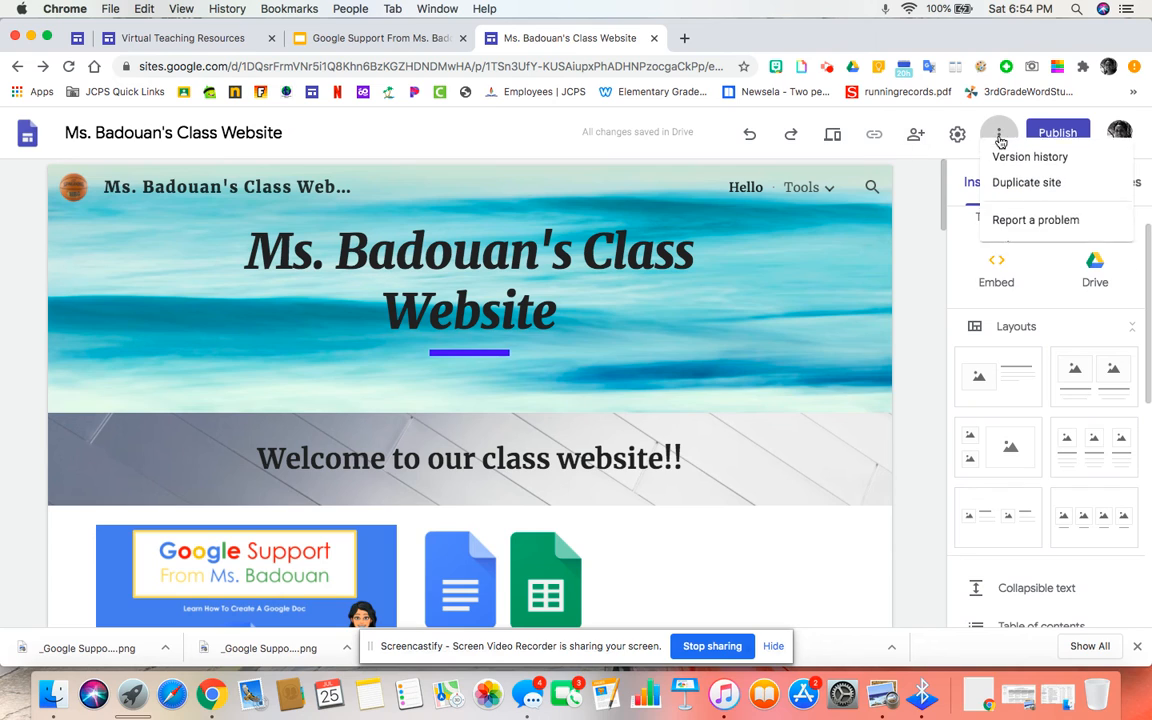
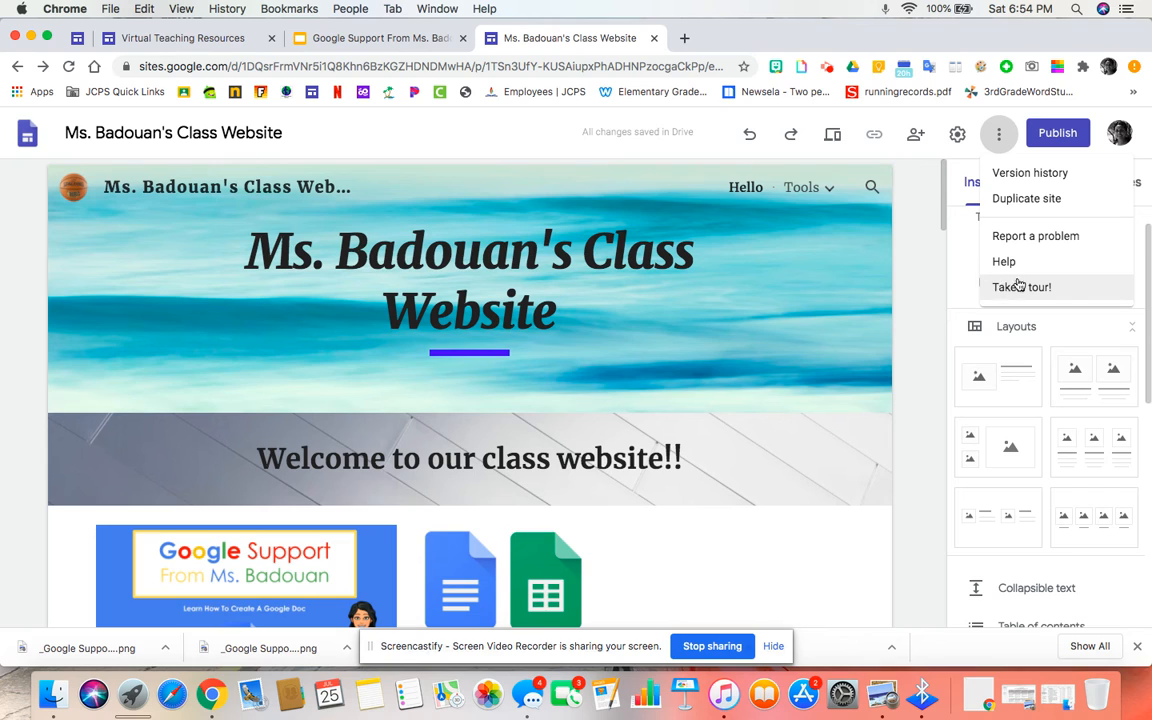
pyautogui.click(1075, 143)
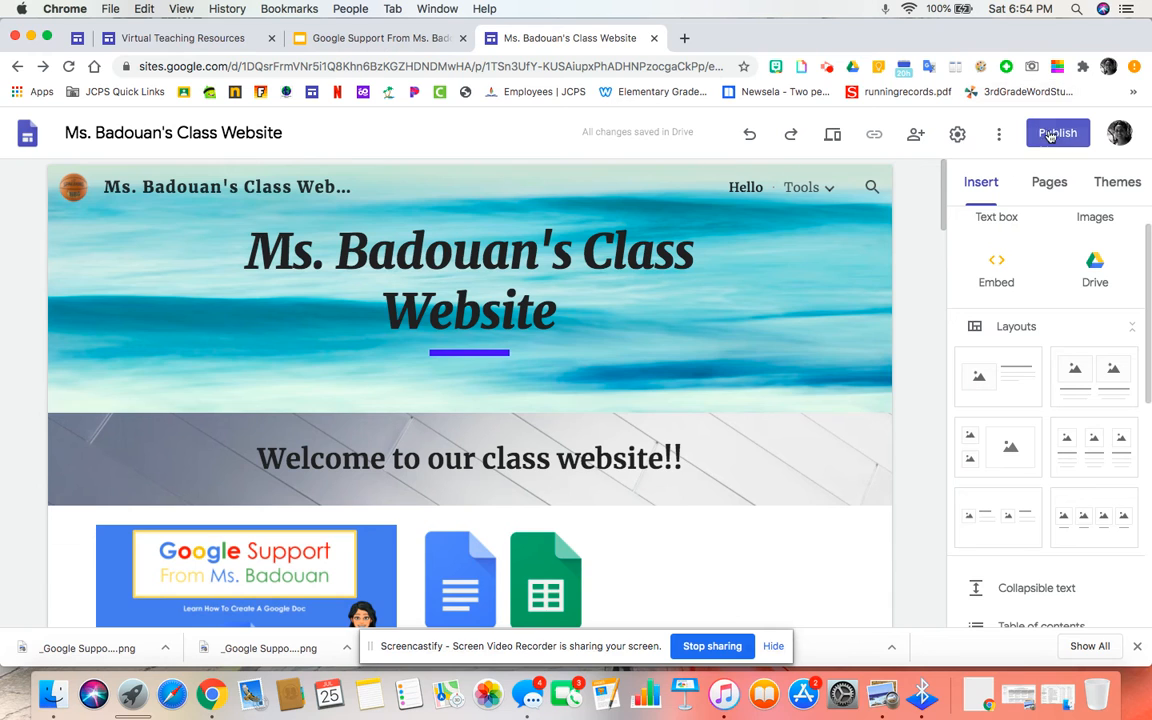
# Step: Begin publishing the site and shorten the proposed web address by removing its ending "sclasswebsite"
pyautogui.click(1047, 135)
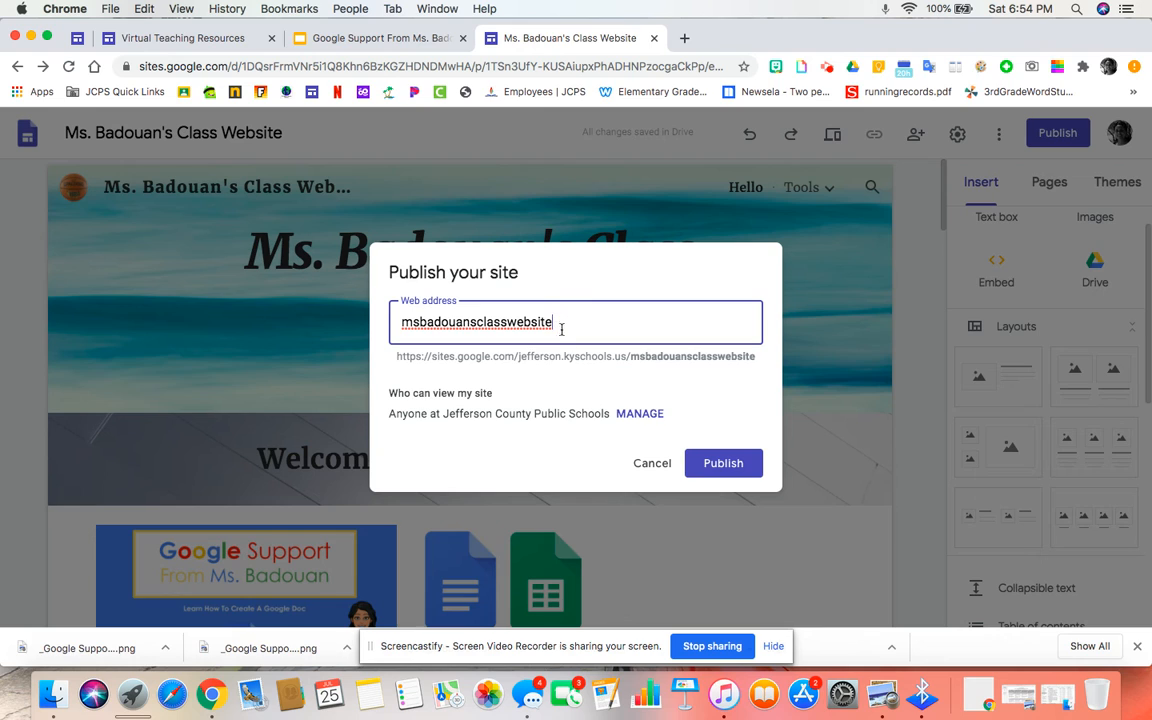
pyautogui.moveTo(559, 320); pyautogui.dragTo(473, 322)
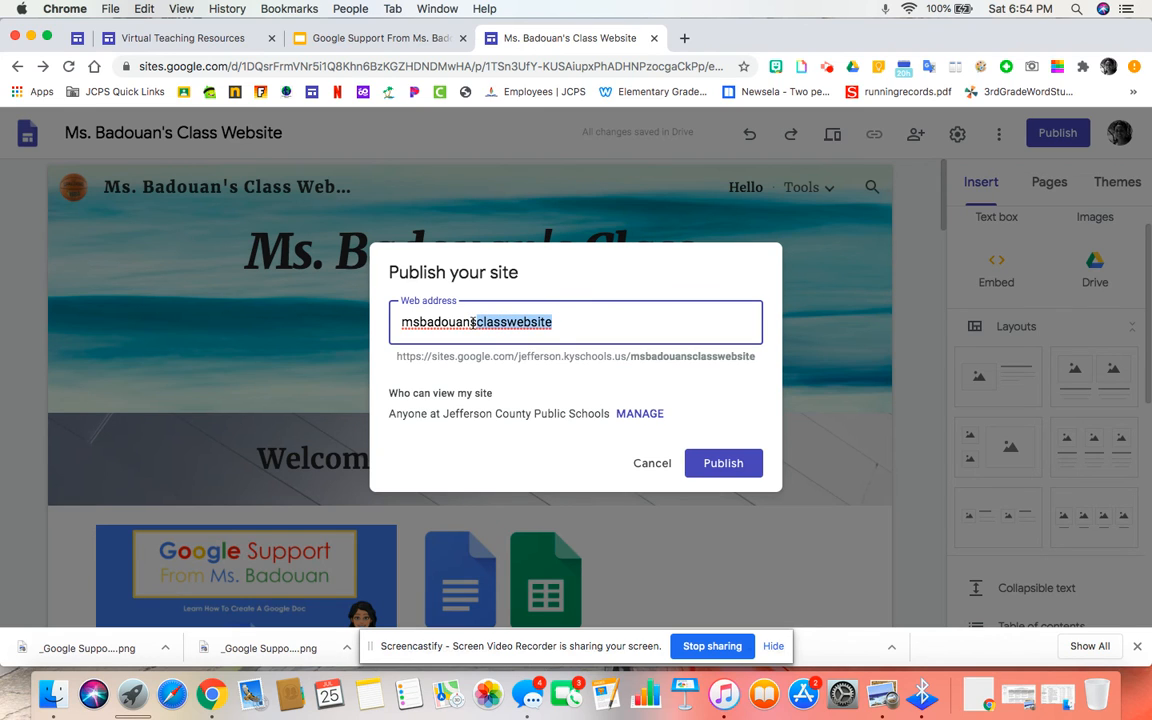
pyautogui.press('BackSpace')
pyautogui.press('BackSpace')
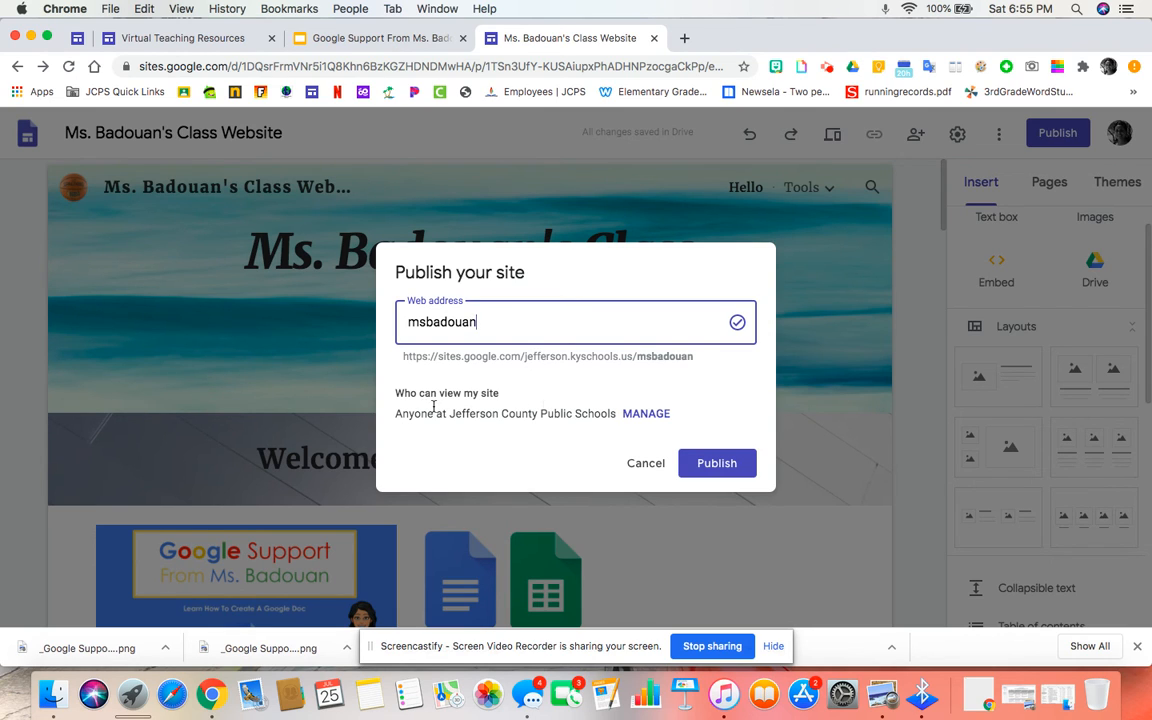
# Step: Set the published site's link access to Public, save the sharing change and cancel publishing
pyautogui.click(646, 414)
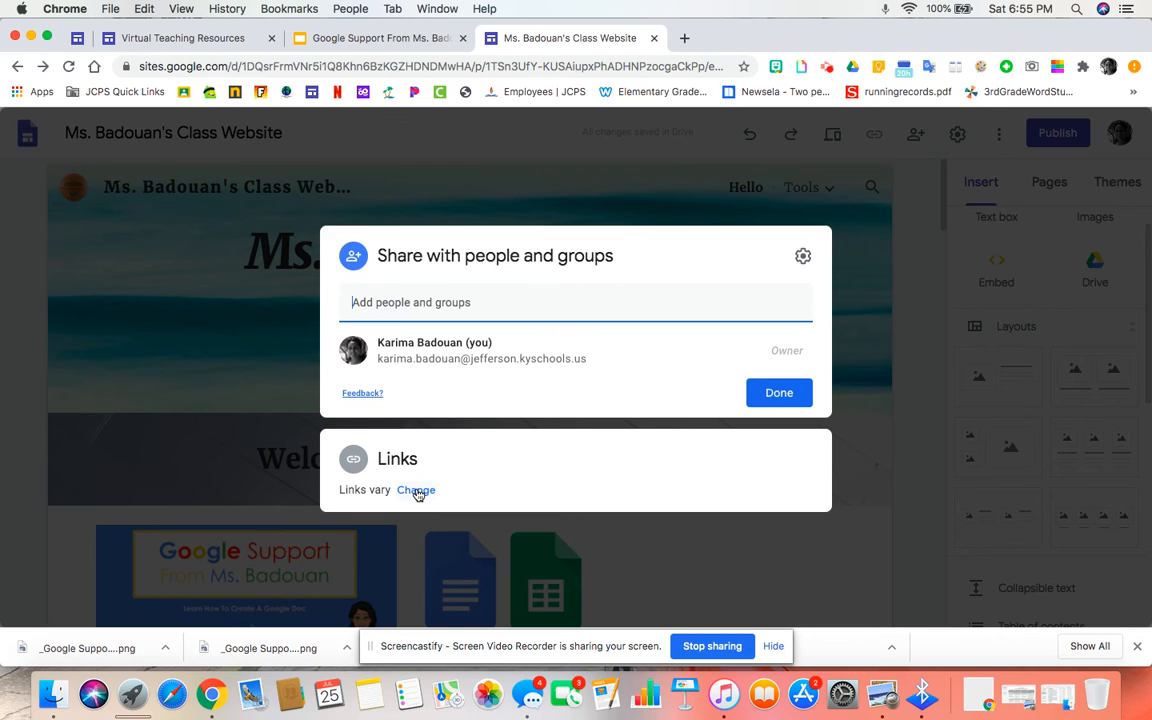
pyautogui.click(416, 490)
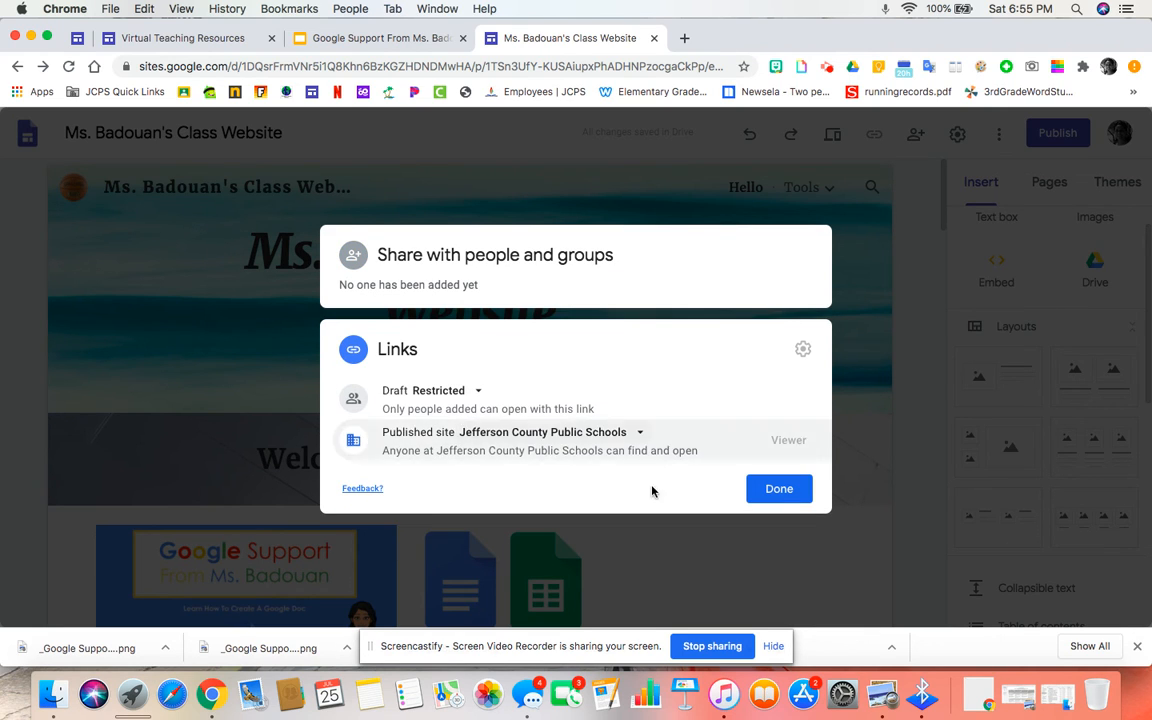
pyautogui.click(639, 434)
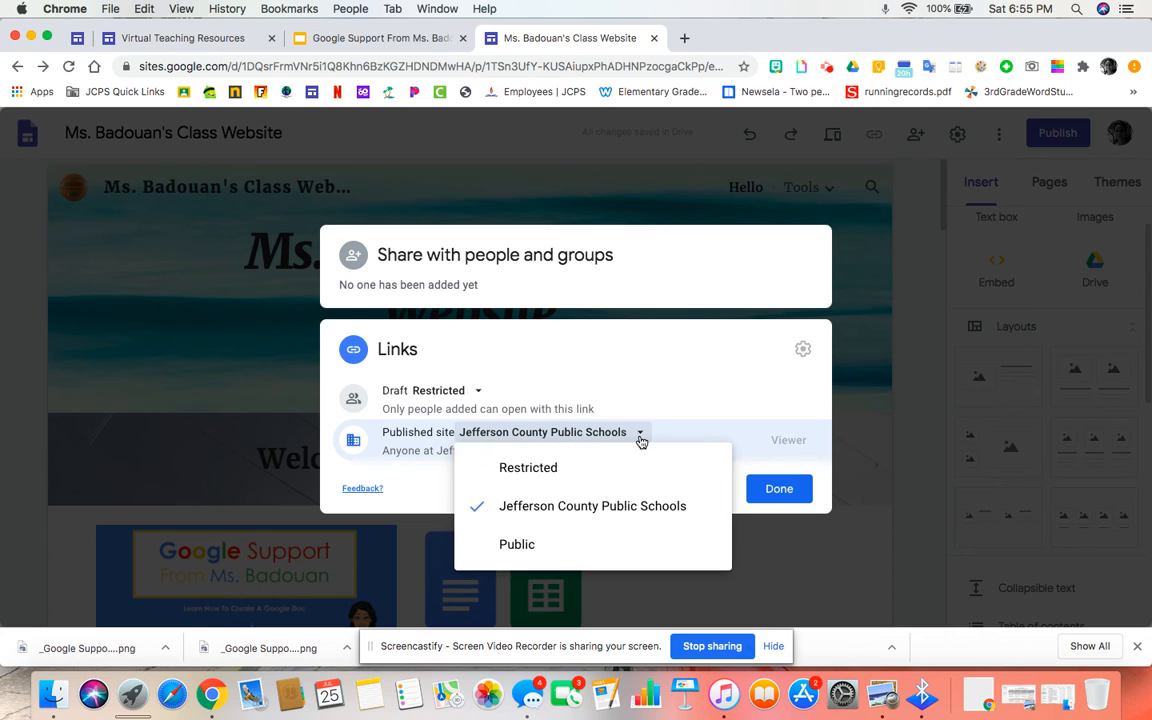
pyautogui.click(532, 557)
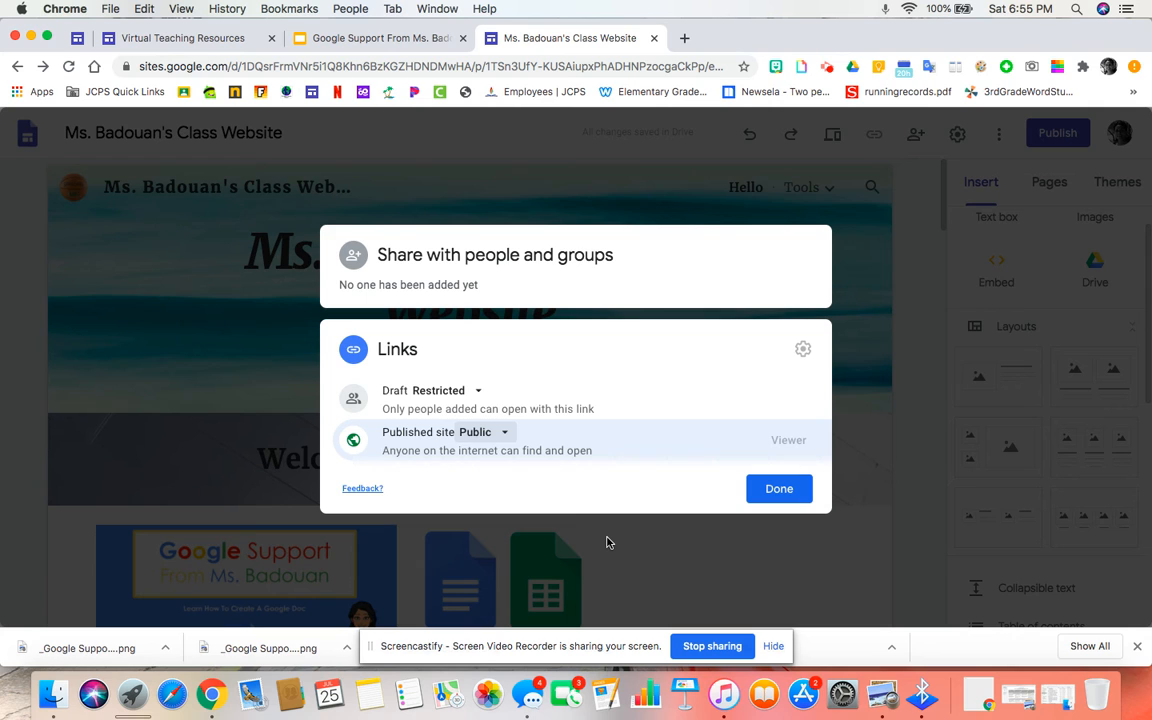
pyautogui.click(762, 495)
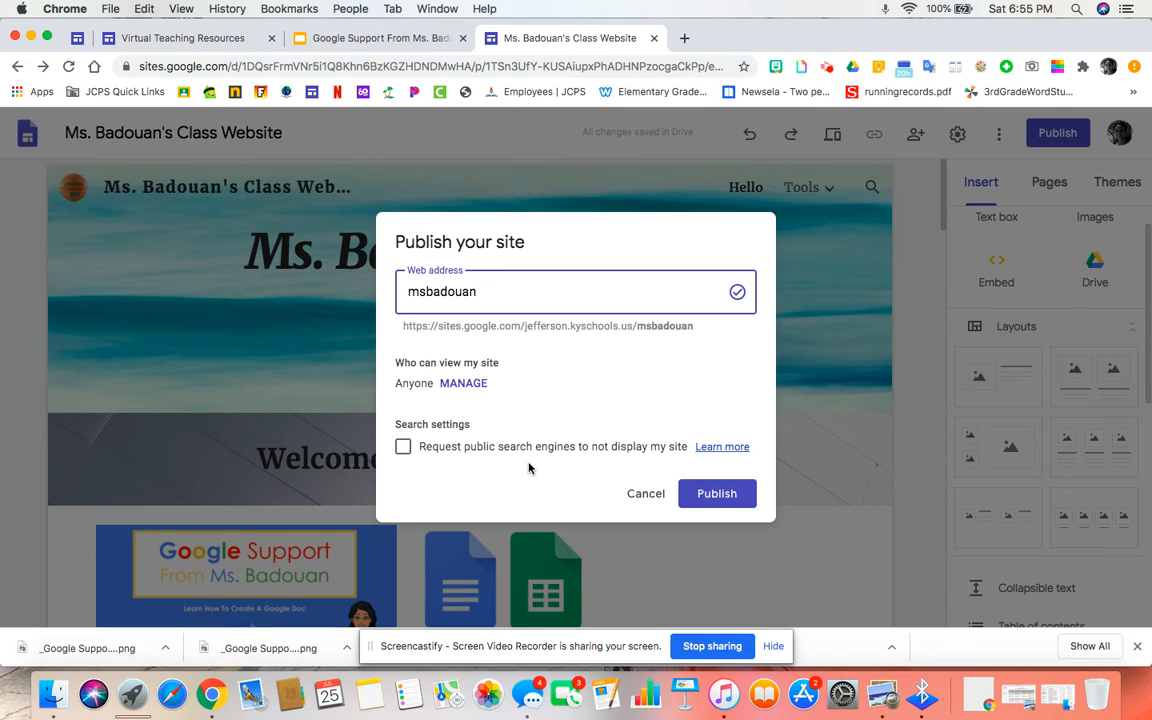
pyautogui.click(628, 494)
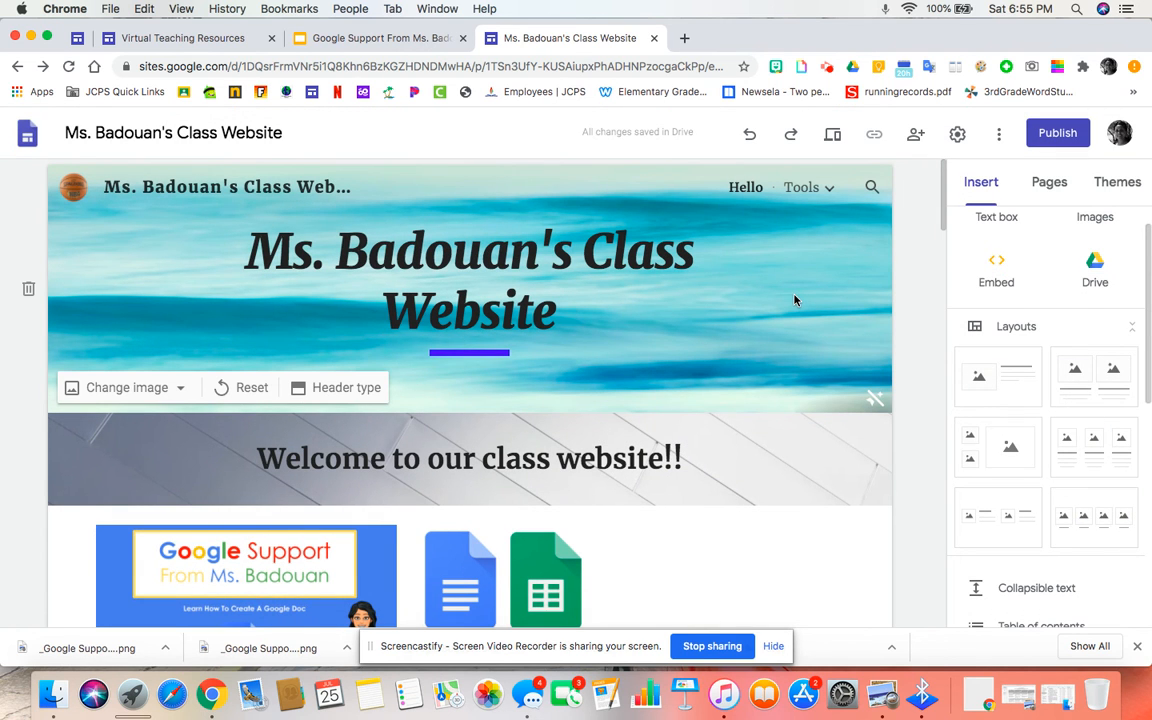
# Step: Try the Emphasis 2 and Emphasis 1 backgrounds on the section with the Google Support image, then return it to Regular
pyautogui.scroll(-8, 795, 300)
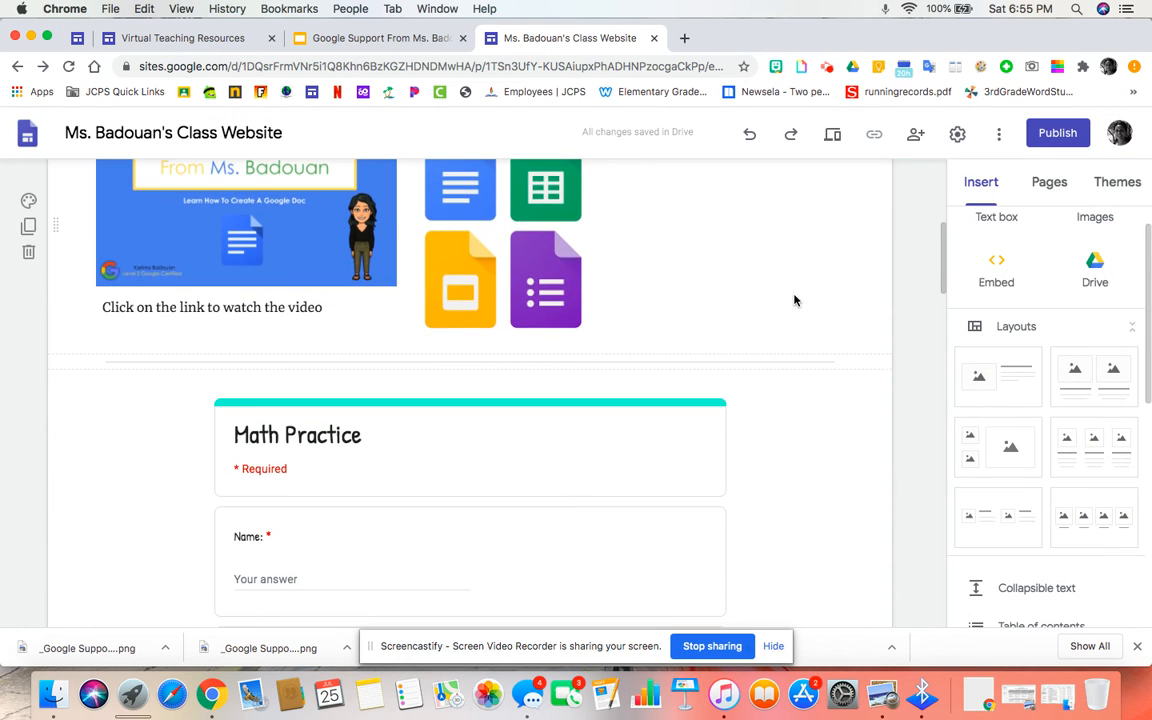
pyautogui.scroll(10, 795, 300)
pyautogui.scroll(-4, 795, 300)
pyautogui.scroll(-1, 795, 300)
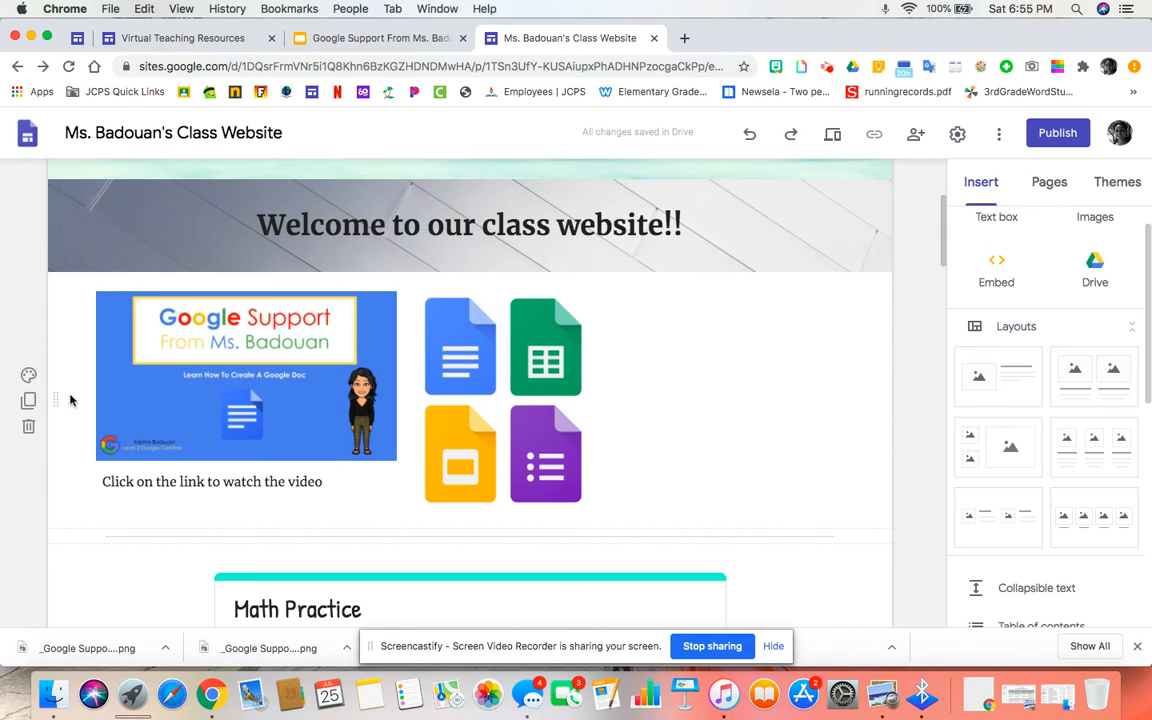
pyautogui.click(30, 375)
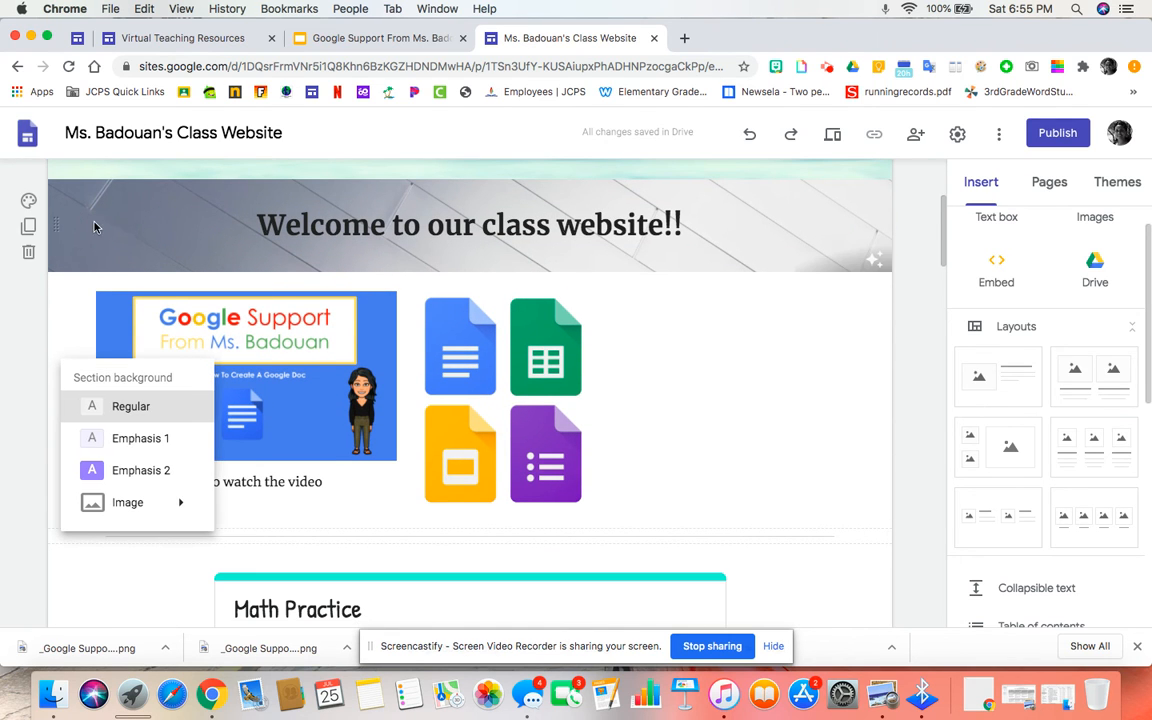
pyautogui.click(118, 472)
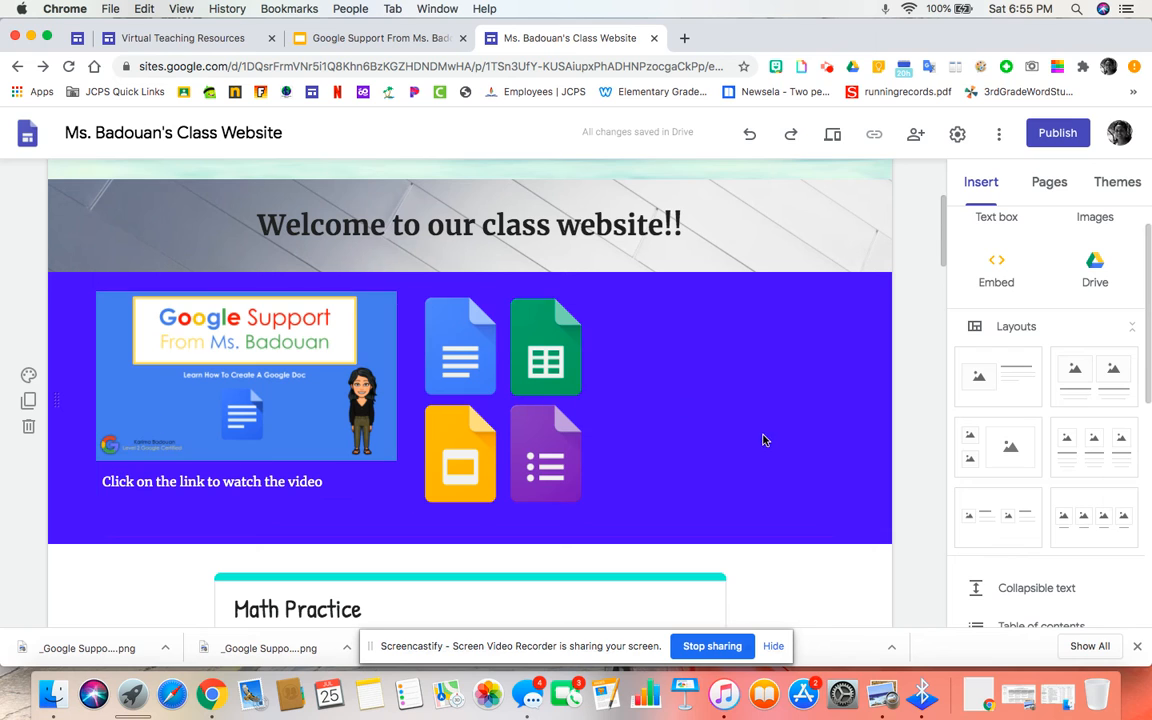
pyautogui.click(28, 376)
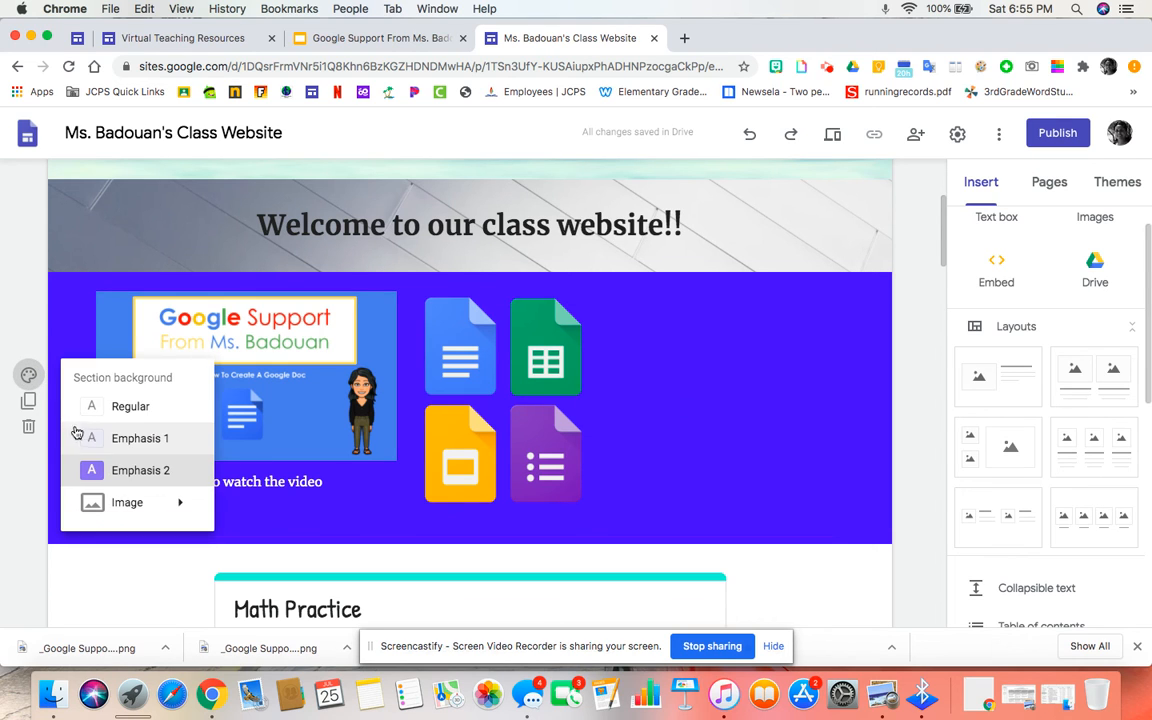
pyautogui.click(88, 437)
pyautogui.click(28, 374)
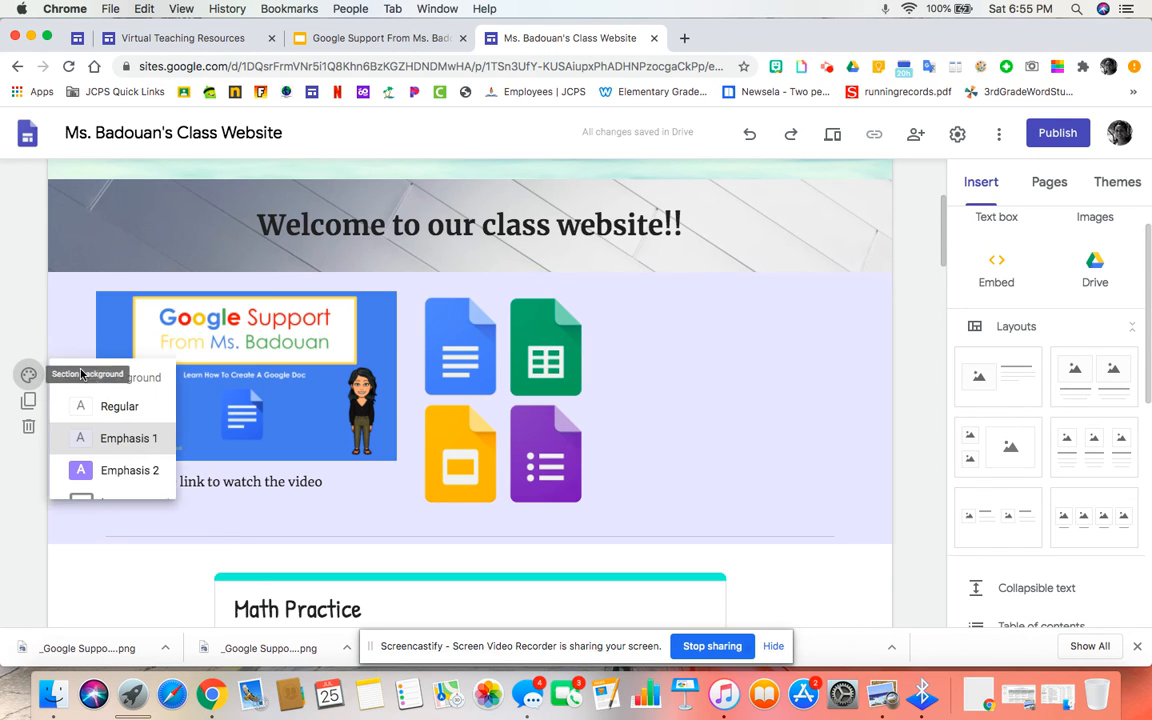
pyautogui.click(103, 406)
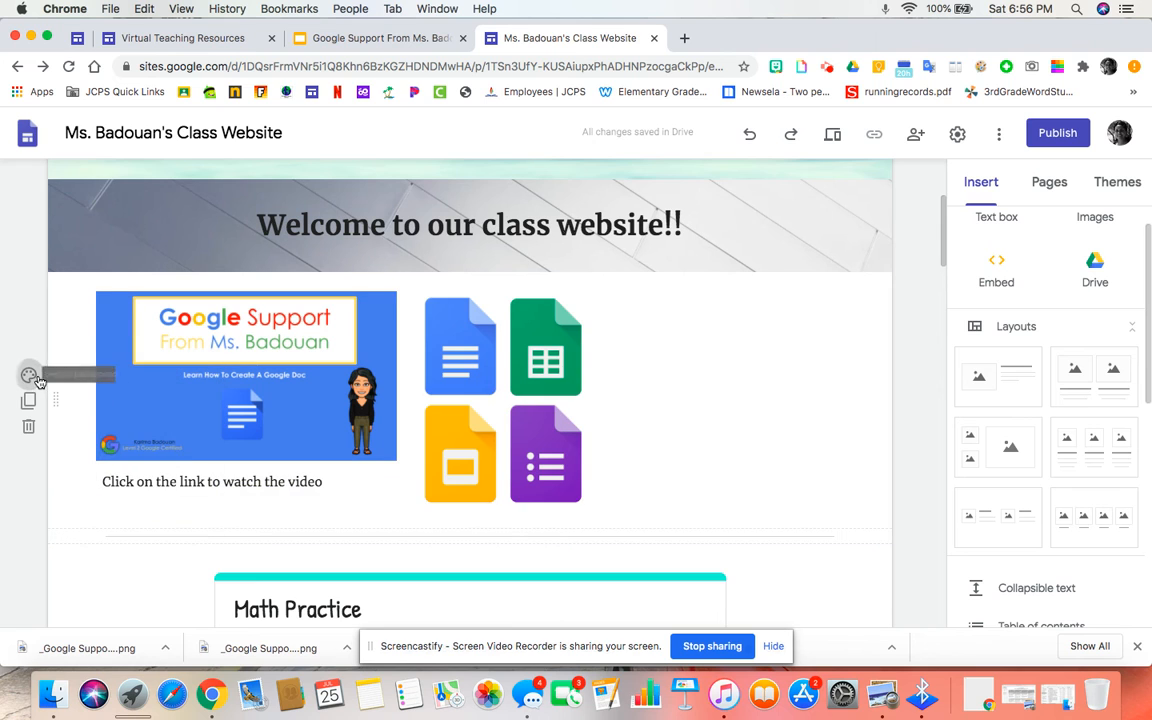
# Step: Give the section with the Google Support image a background image of dark typewriter keys from the gallery
pyautogui.click(28, 376)
pyautogui.moveTo(180, 503)
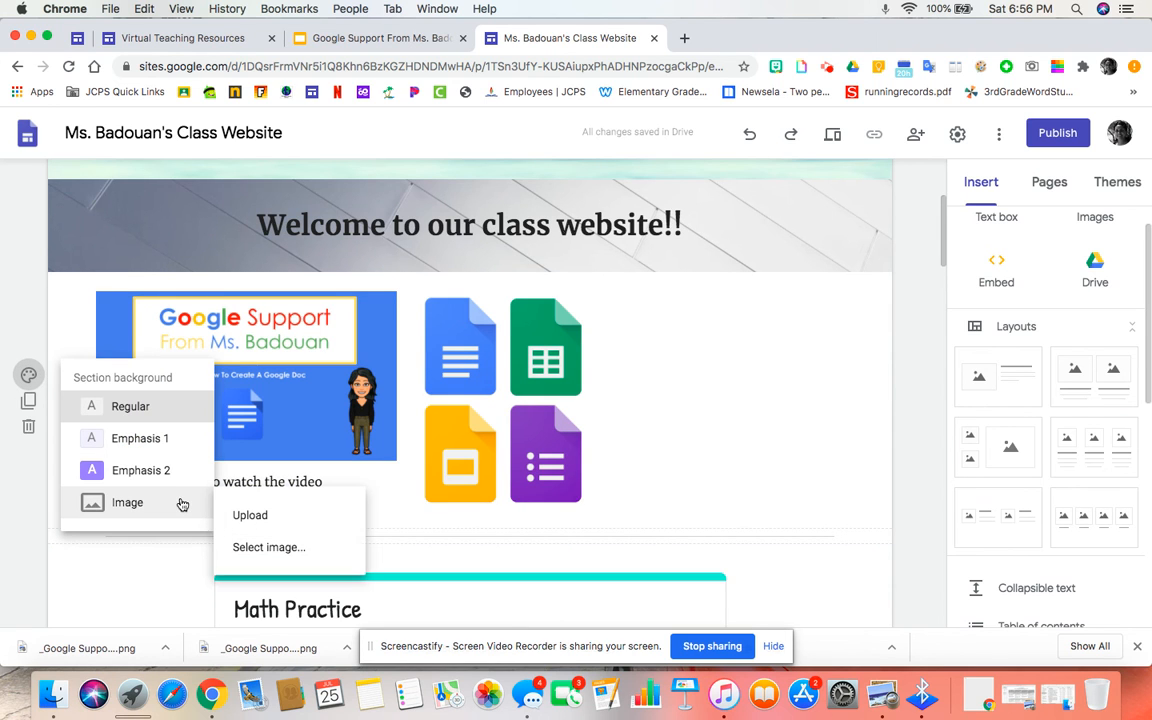
pyautogui.click(262, 547)
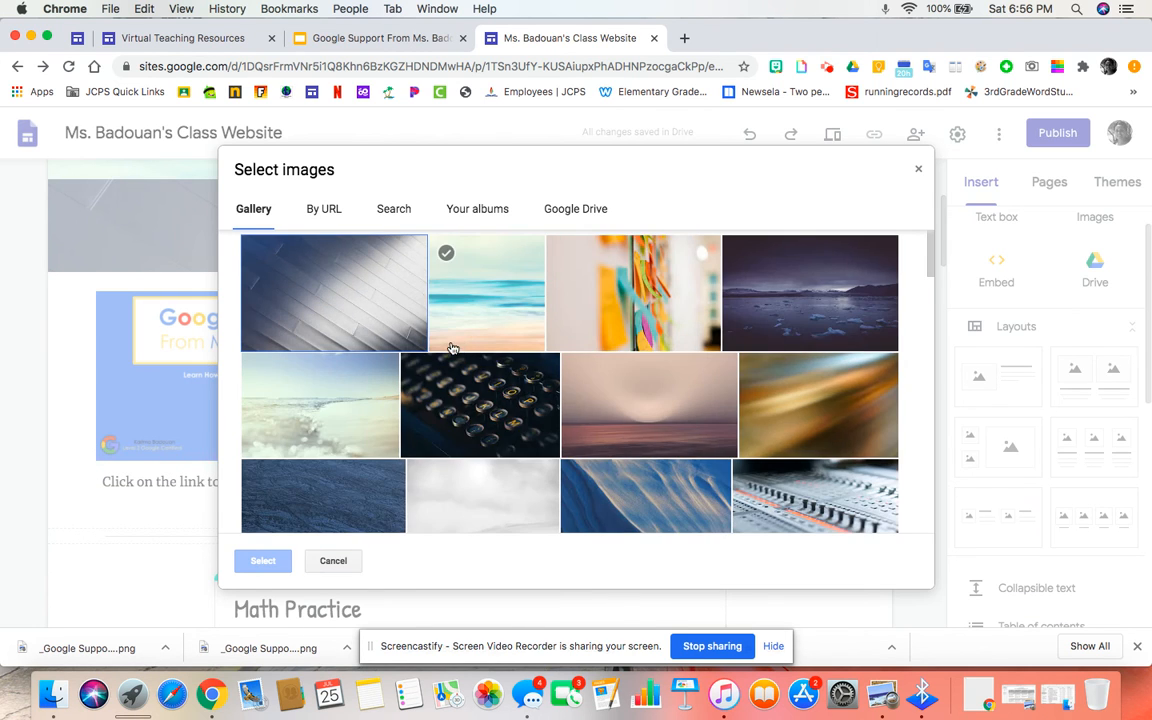
pyautogui.click(462, 392)
pyautogui.click(260, 561)
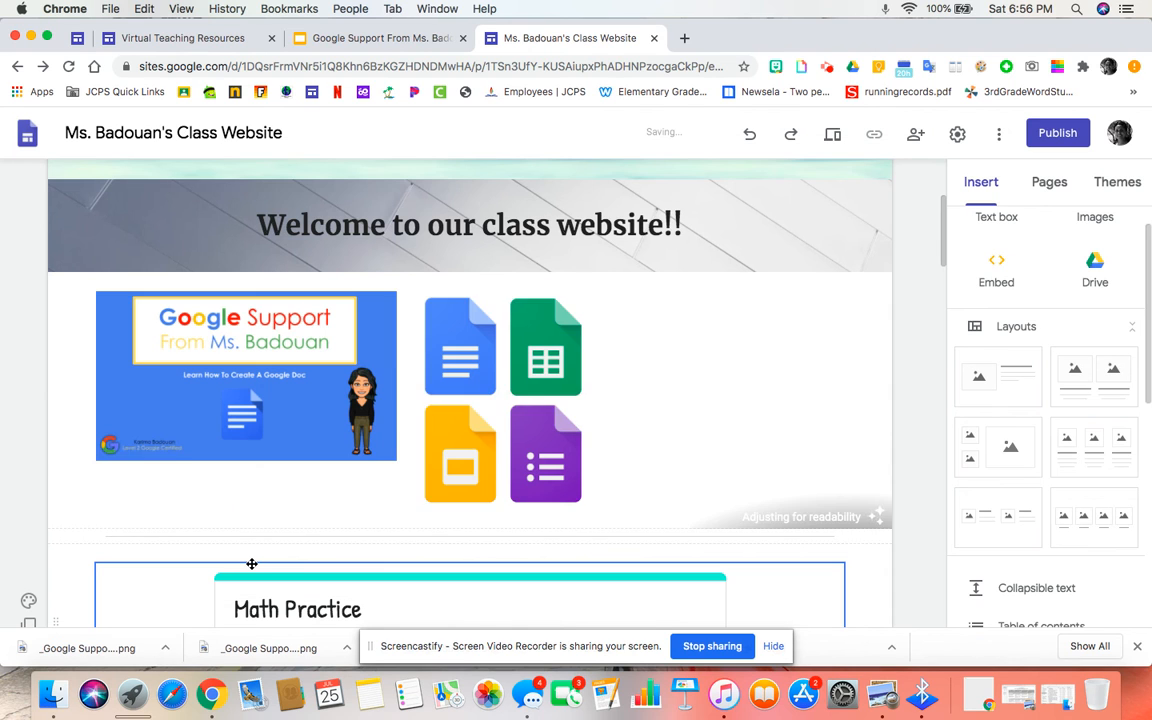
pyautogui.scroll(-1, 710, 219)
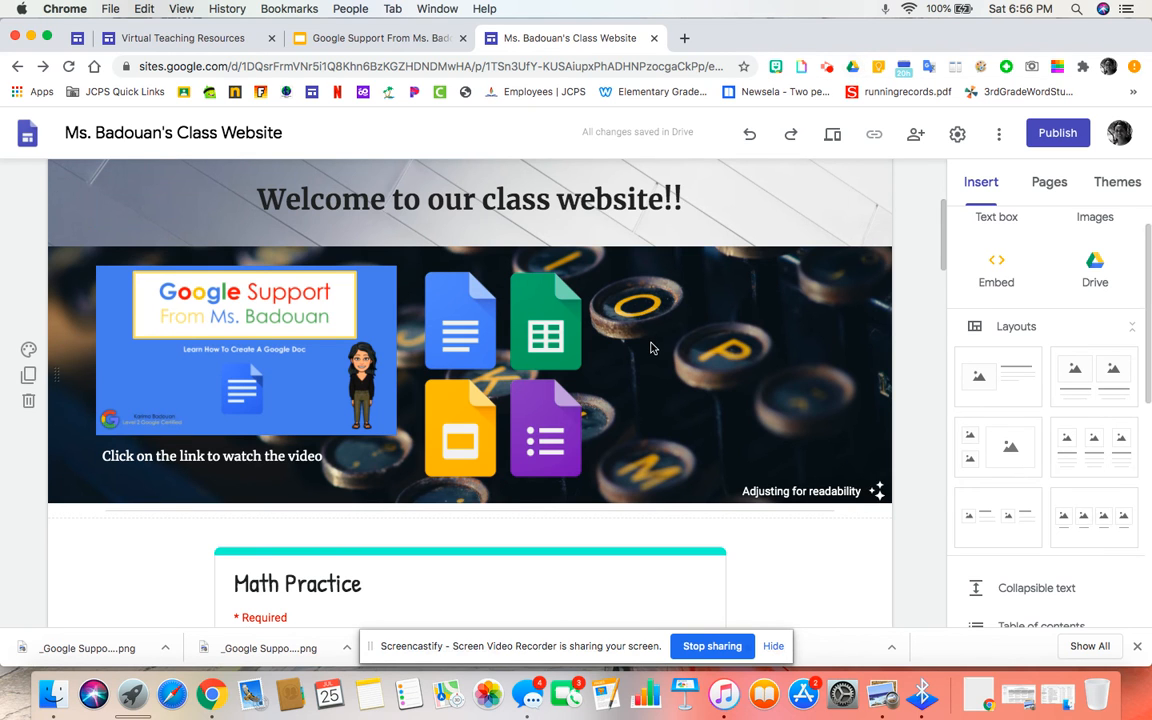
# Step: Review the page's embedded Math Practice form, videos, slides and translator spreadsheet
pyautogui.scroll(-10, 651, 348)
pyautogui.scroll(-5, 651, 348)
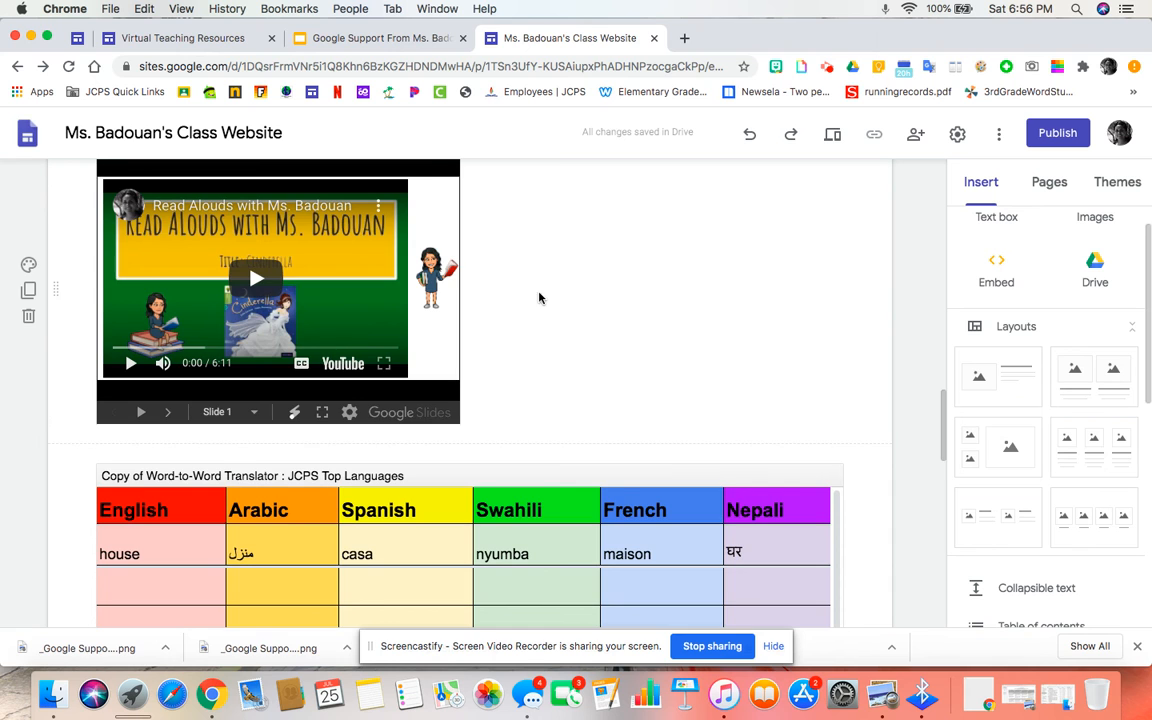
pyautogui.scroll(15, 539, 293)
pyautogui.scroll(-5, 539, 293)
pyautogui.scroll(-10, 539, 293)
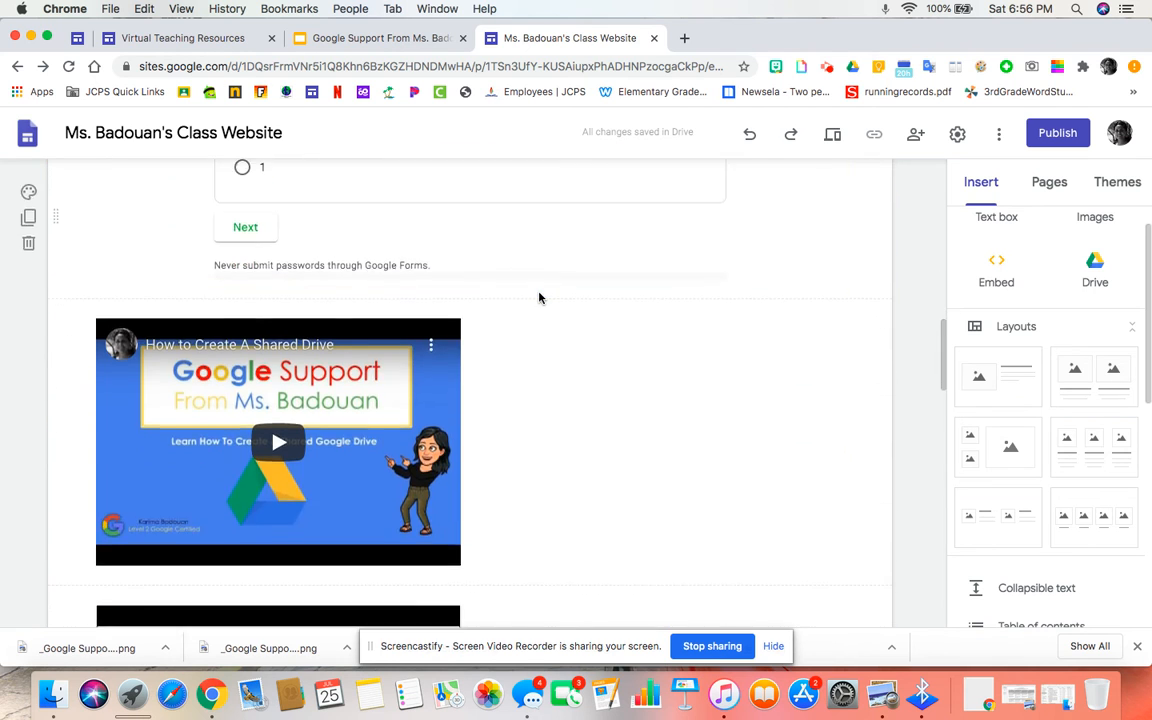
pyautogui.scroll(3, 539, 295)
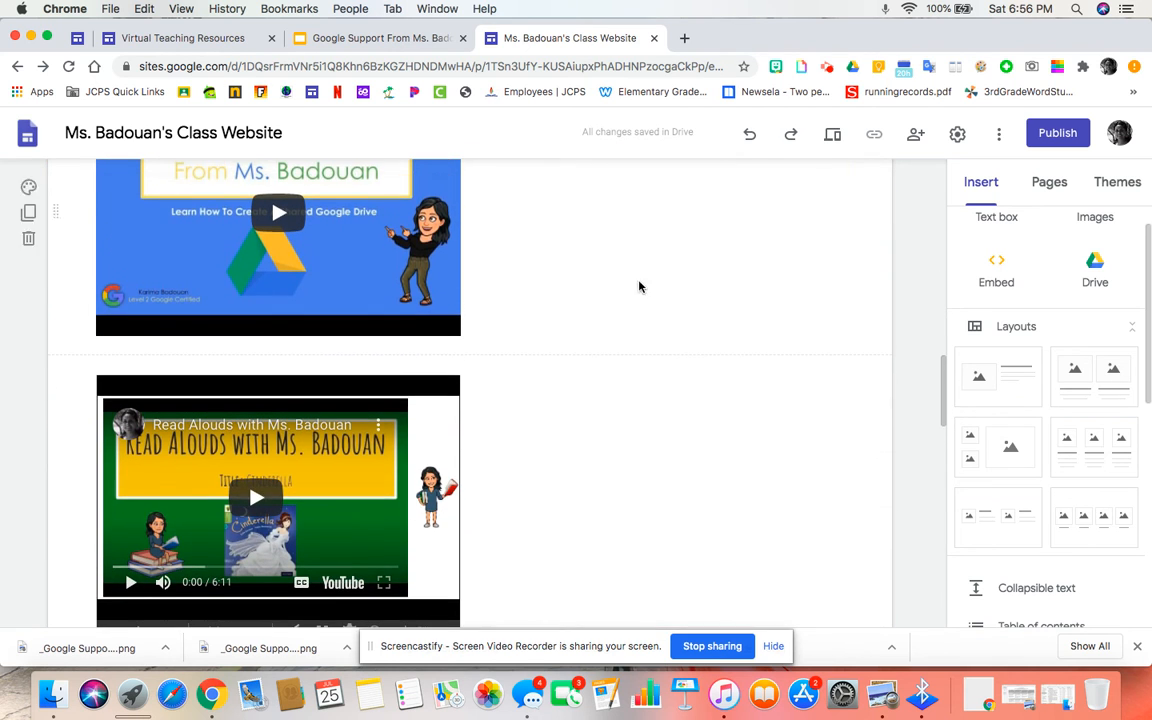
pyautogui.scroll(3, 528, 437)
pyautogui.scroll(10, 528, 437)
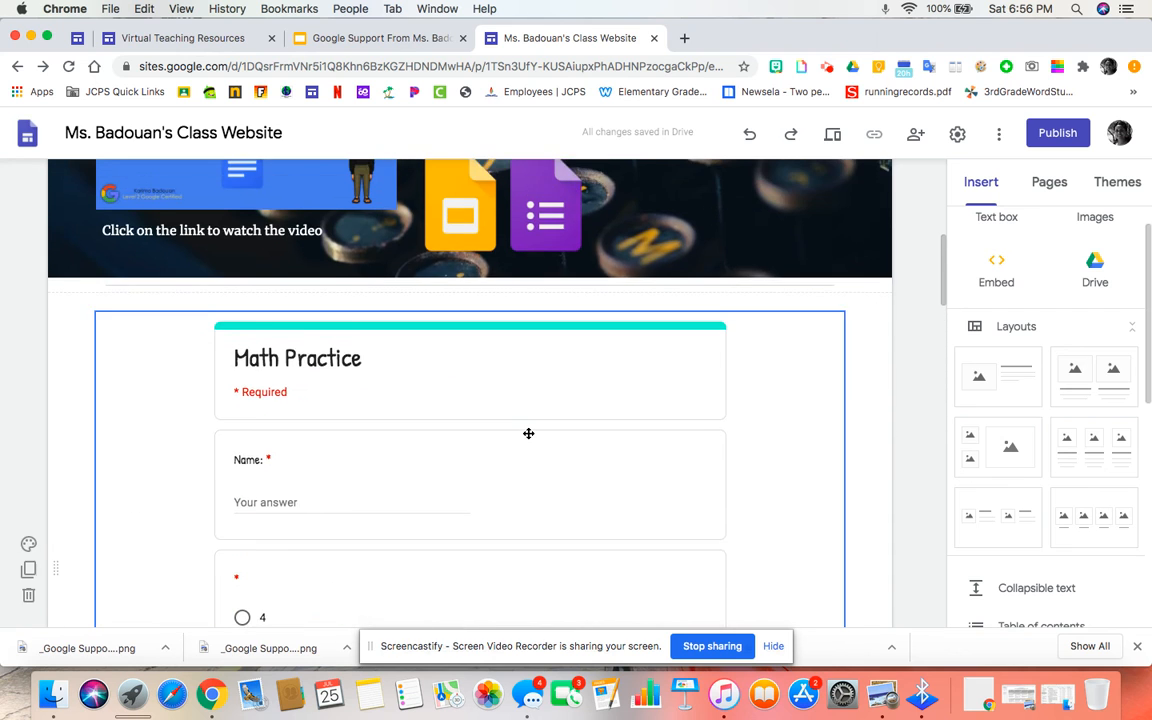
pyautogui.scroll(-5, 528, 433)
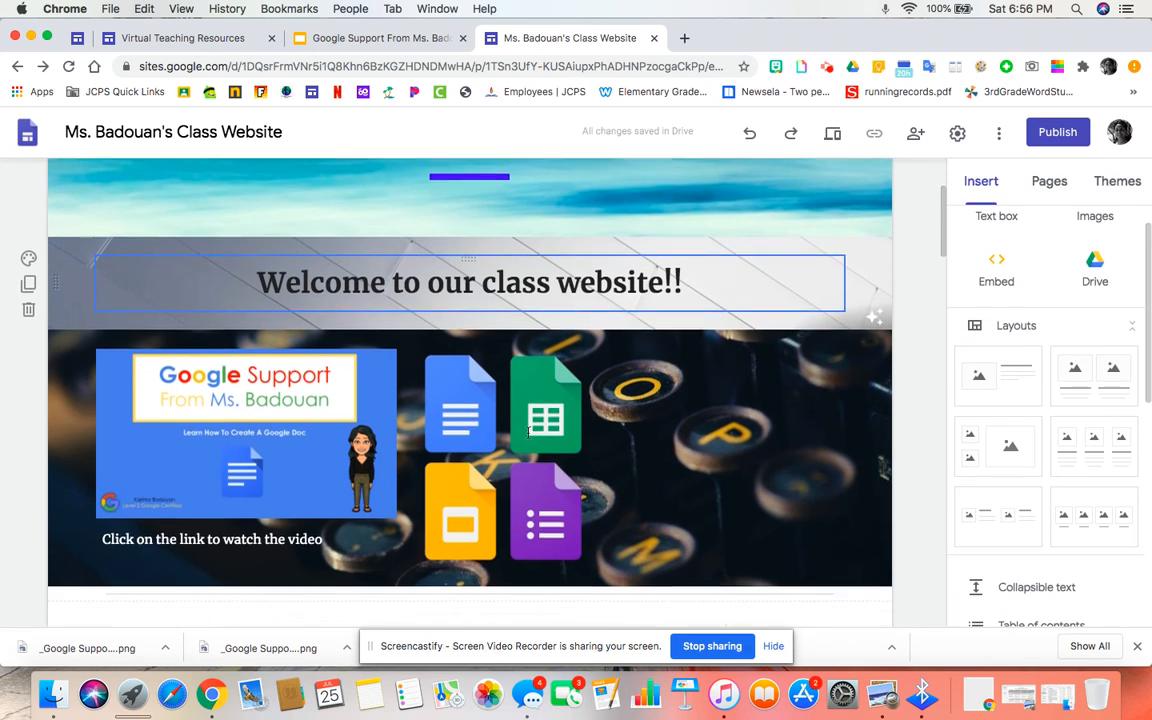
# Step: Start inserting a button named "Google Tools"
pyautogui.scroll(-4, 1015, 557)
pyautogui.scroll(-1, 1015, 557)
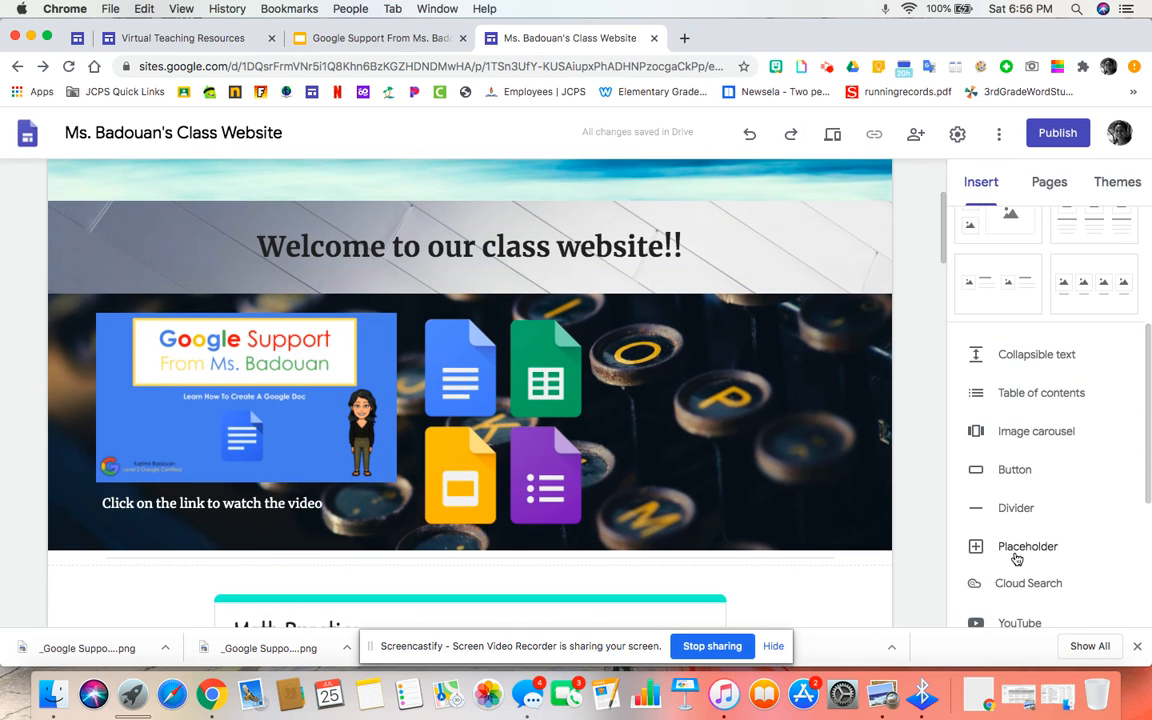
pyautogui.click(1015, 472)
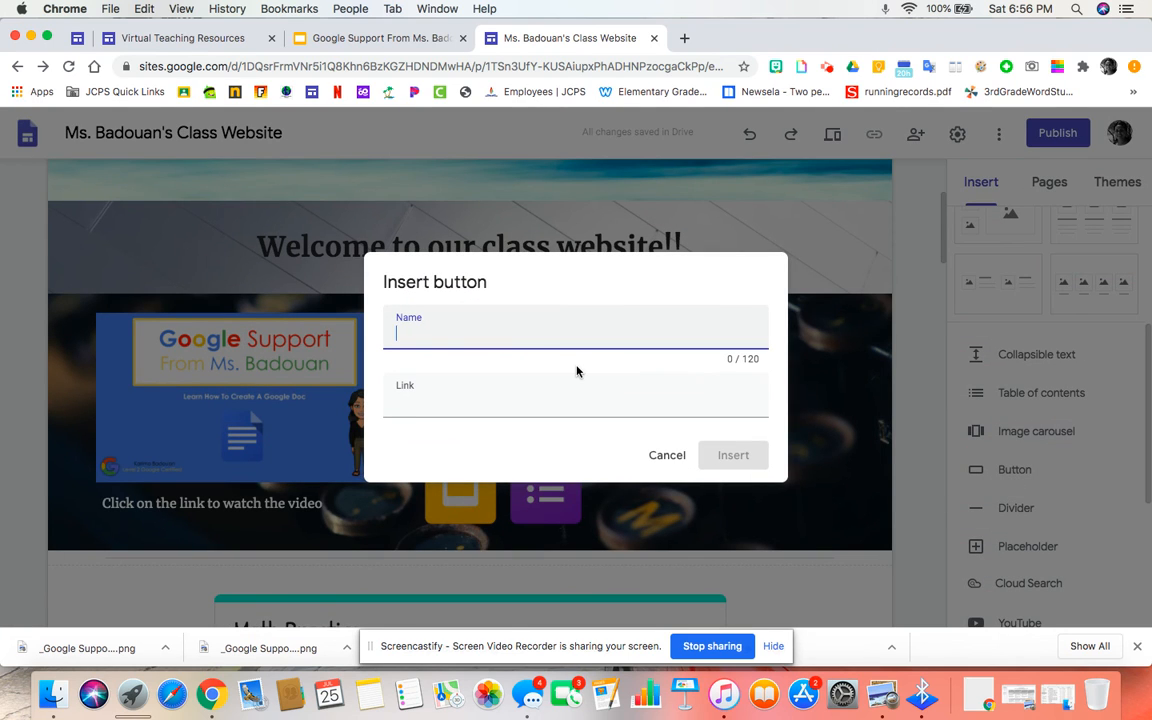
pyautogui.write('Google')
pyautogui.click(420, 408)
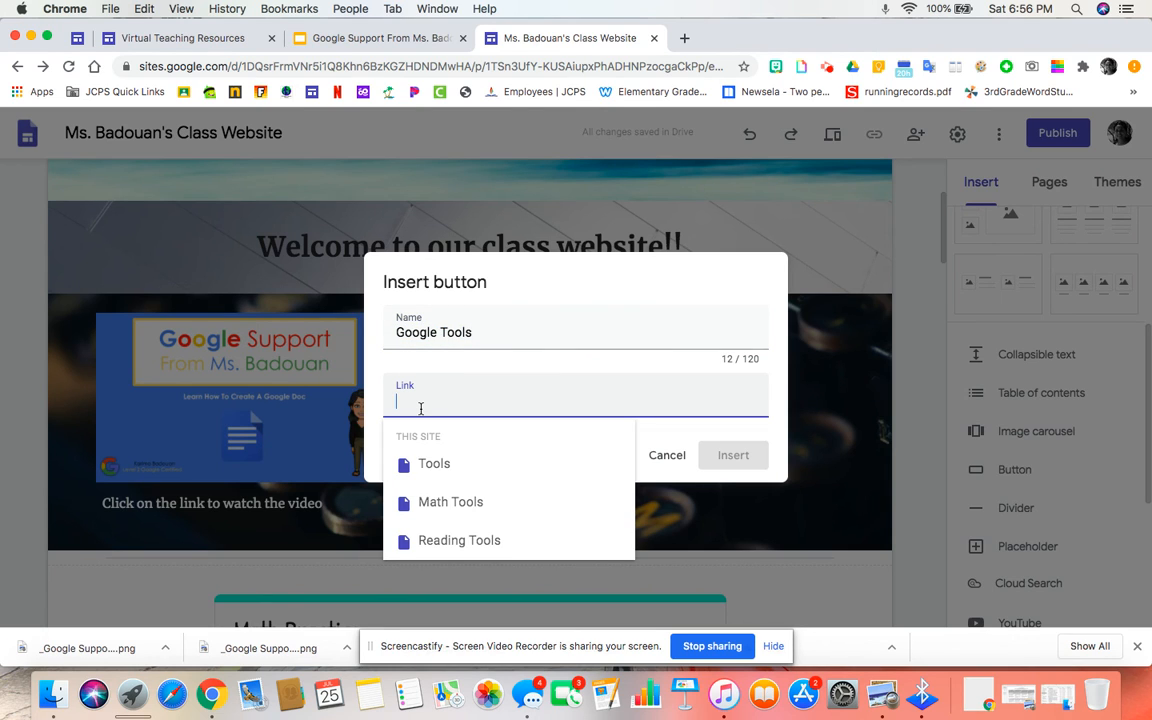
pyautogui.write('https://youtu.be/ybkLlOtcQNo')
pyautogui.press('BackSpace')
pyautogui.press('BackSpace')
pyautogui.press('BackSpace')
pyautogui.press('BackSpace')
pyautogui.press('BackSpace')
pyautogui.press('BackSpace')
pyautogui.press('BackSpace')
pyautogui.press('BackSpace')
pyautogui.press('BackSpace')
pyautogui.press('BackSpace')
pyautogui.press('BackSpace')
pyautogui.press('BackSpace')
pyautogui.press('BackSpace')
pyautogui.press('BackSpace')
pyautogui.press('BackSpace')
pyautogui.press('BackSpace')
pyautogui.press('BackSpace')
pyautogui.press('BackSpace')
pyautogui.press('BackSpace')
pyautogui.press('BackSpace')
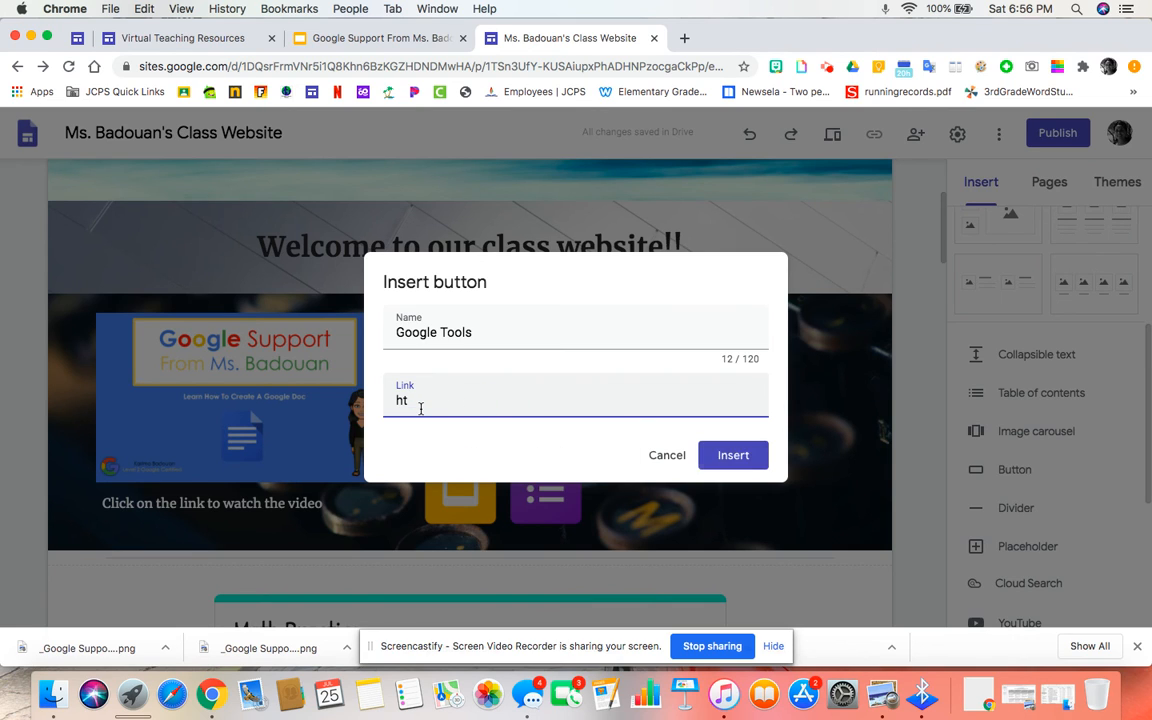
pyautogui.press('BackSpace')
pyautogui.press('BackSpace')
pyautogui.press('BackSpace')
# Step: Insert the Google Tools button with a "drive." link and move it directly above the embedded National Parks worksheet
pyautogui.write('drive.')
pyautogui.click(730, 455)
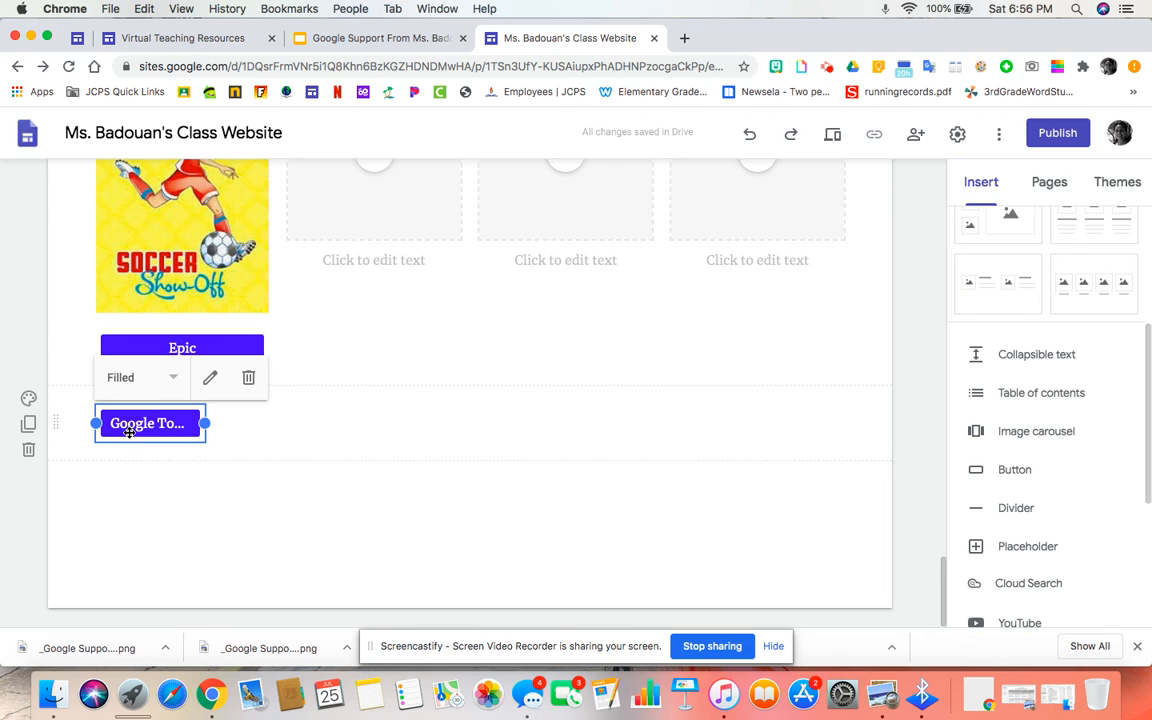
pyautogui.moveTo(130, 430); pyautogui.dragTo(404, 211)
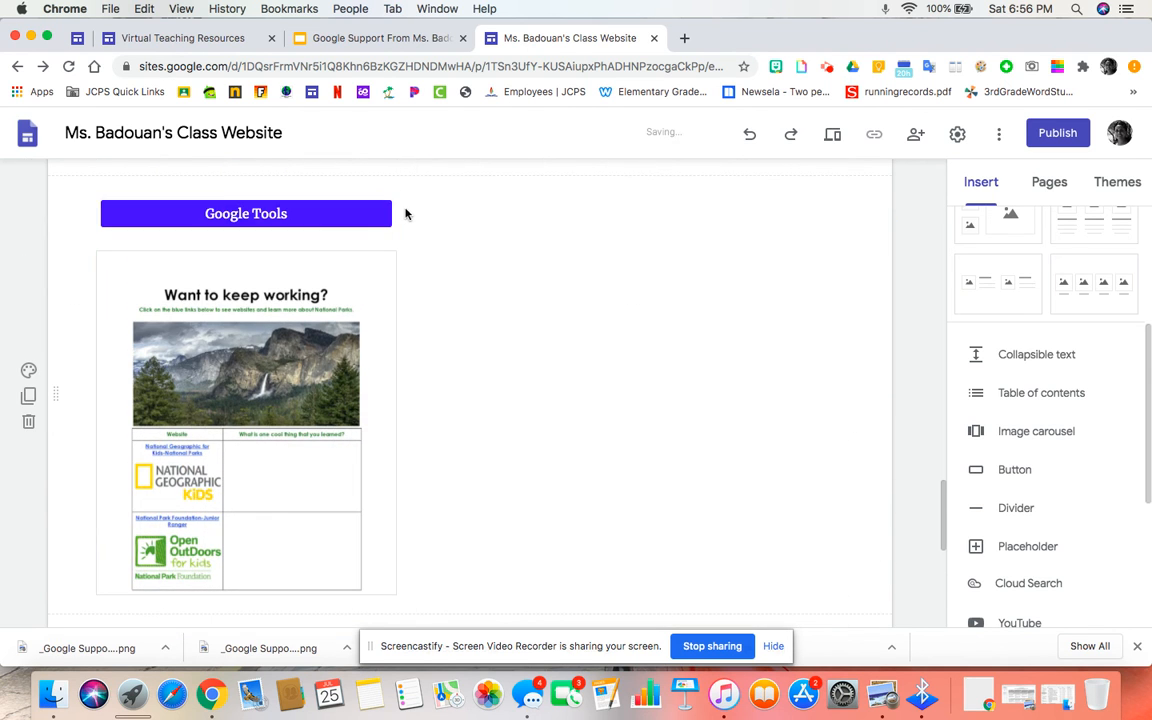
pyautogui.scroll(2, 350, 260)
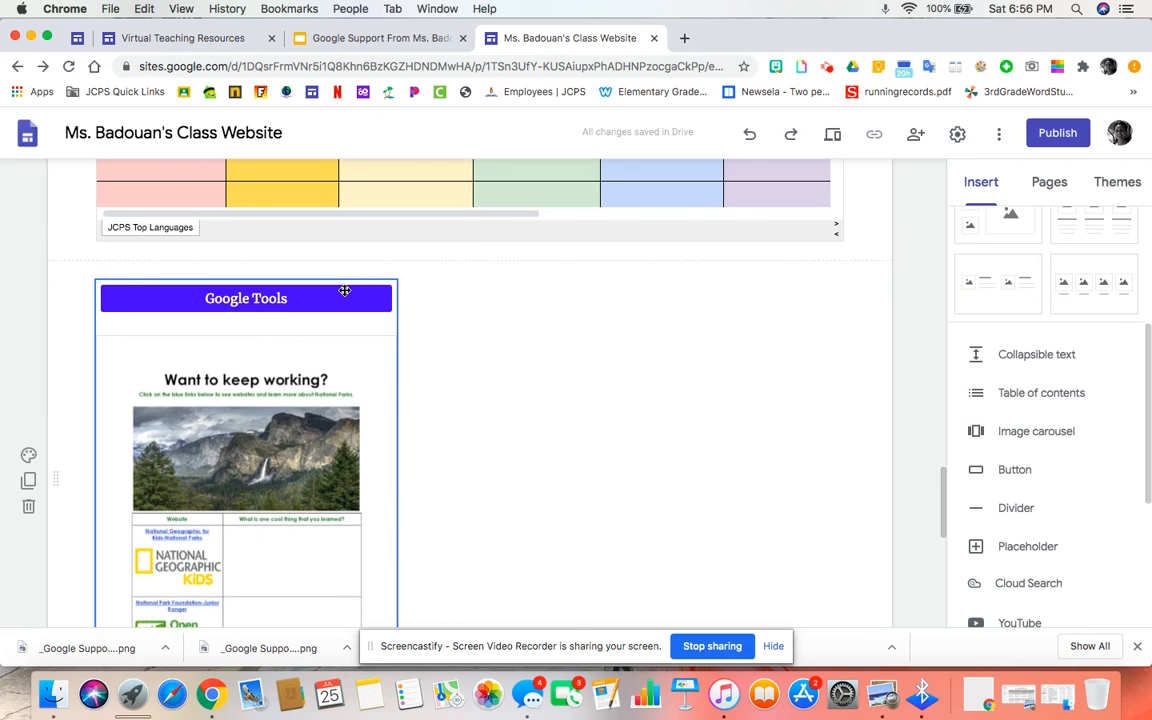
pyautogui.moveTo(342, 294); pyautogui.dragTo(257, 307)
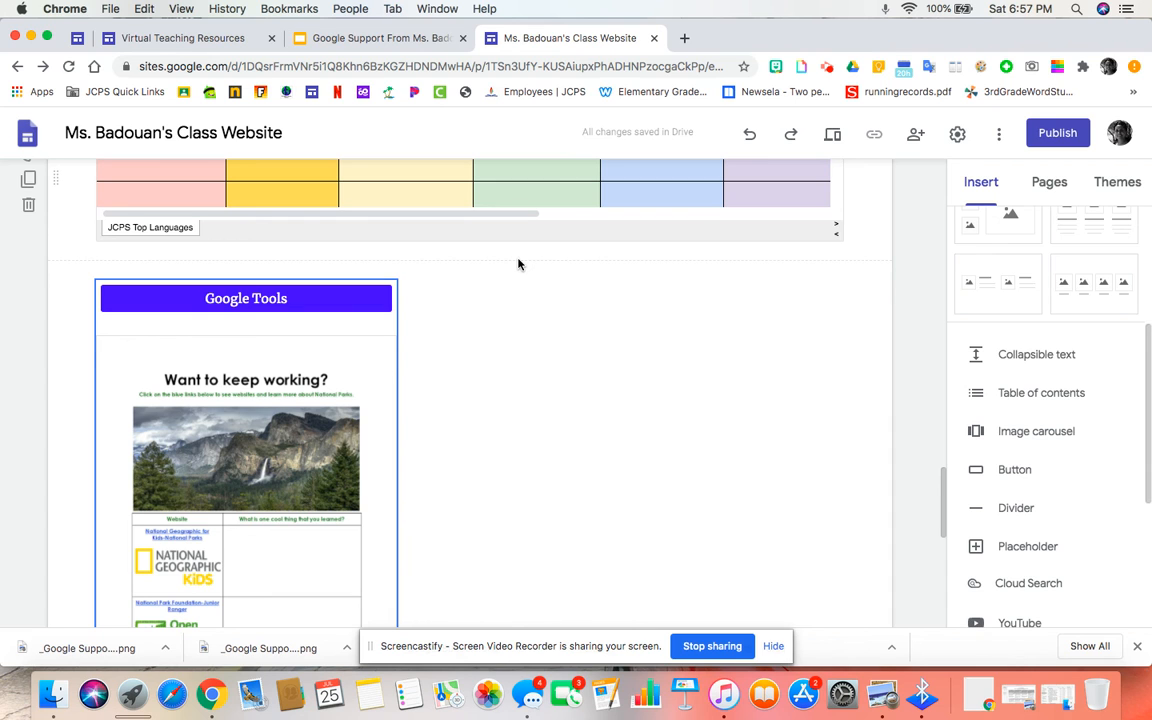
pyautogui.scroll(4, 380, 249)
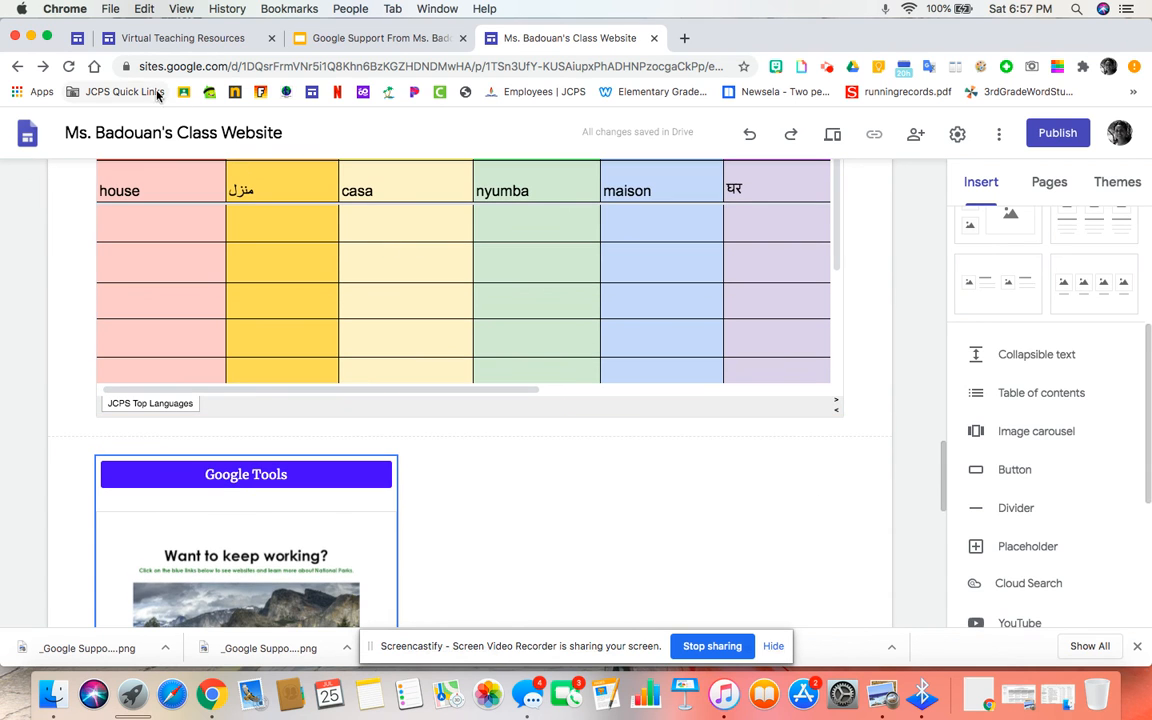
# Step: Switch to the Virtual Teaching Resources site and review the Google Tools section with its icons and labelled buttons on the home page
pyautogui.click(190, 45)
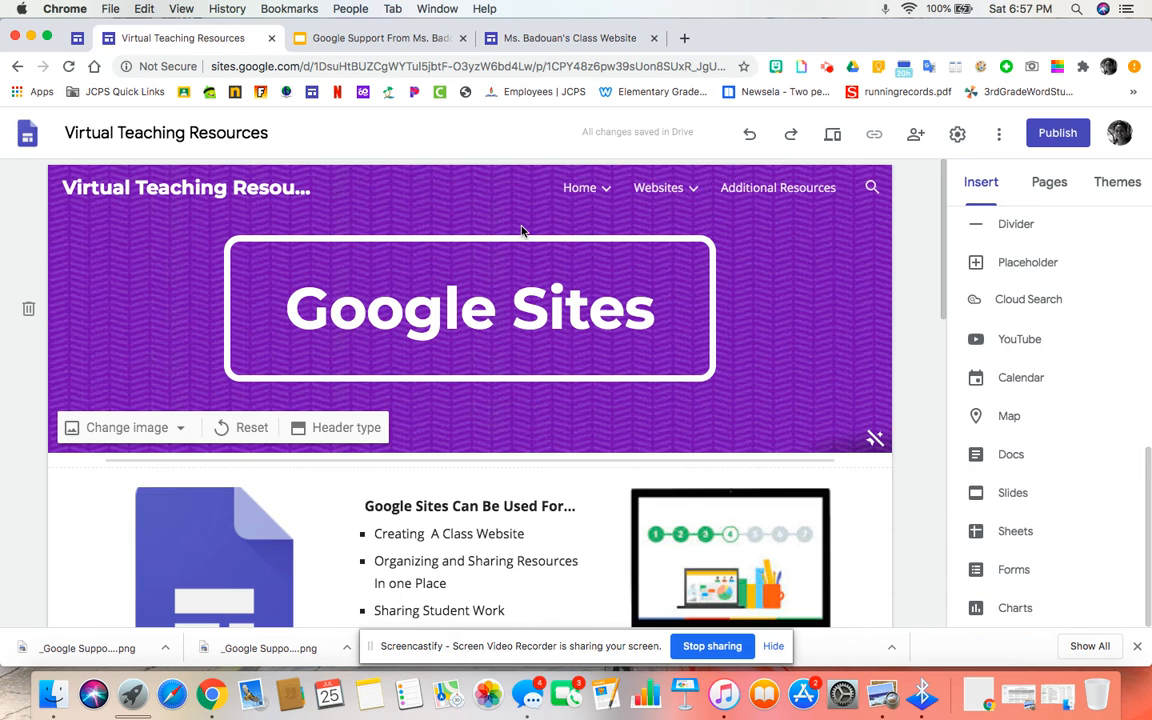
pyautogui.moveTo(579, 193)
pyautogui.moveTo(578, 193)
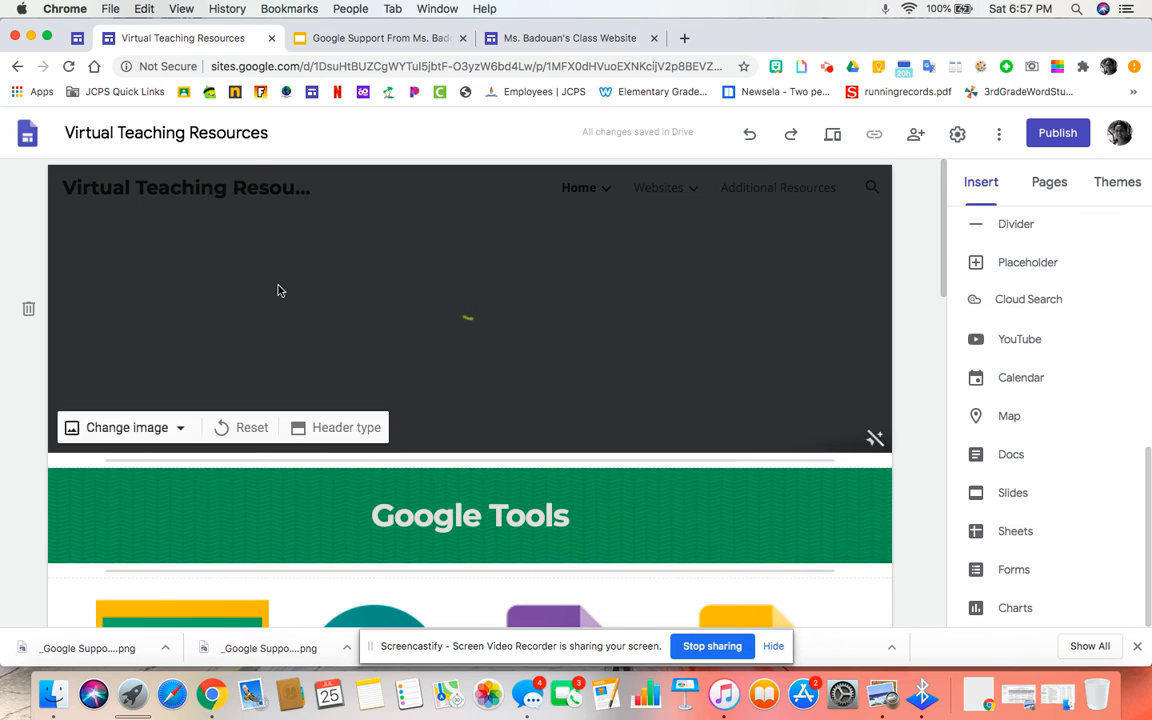
pyautogui.moveTo(180, 373)
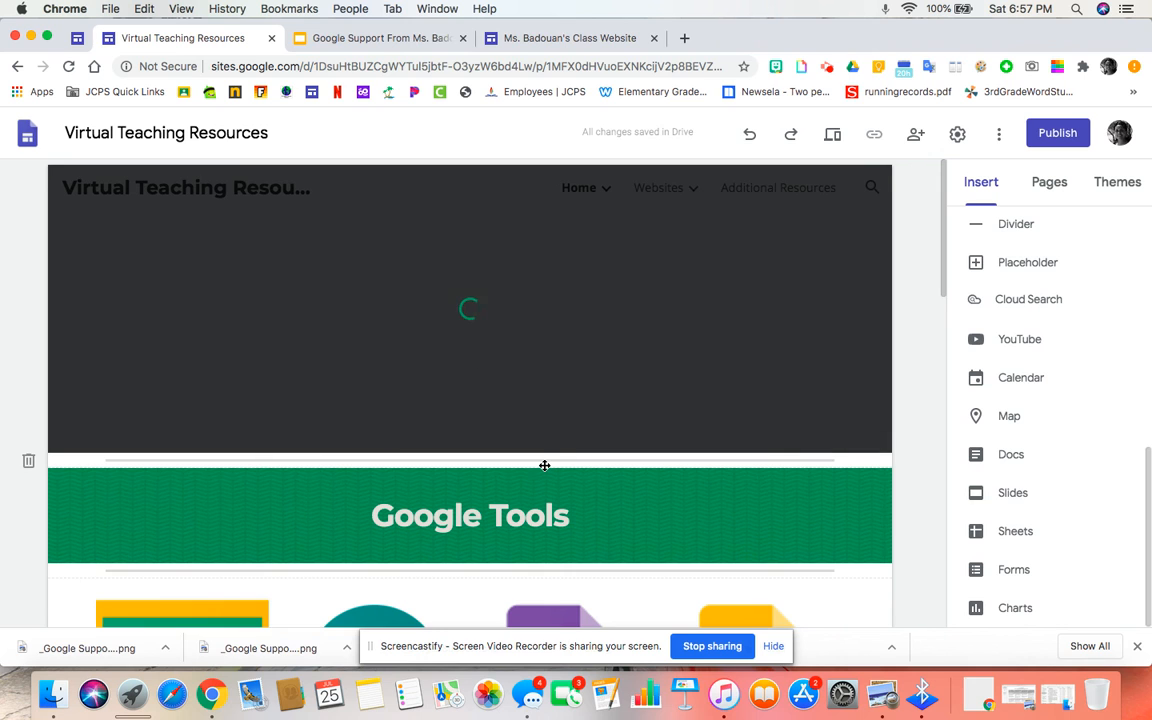
pyautogui.scroll(-3, 544, 466)
pyautogui.scroll(-3, 355, 417)
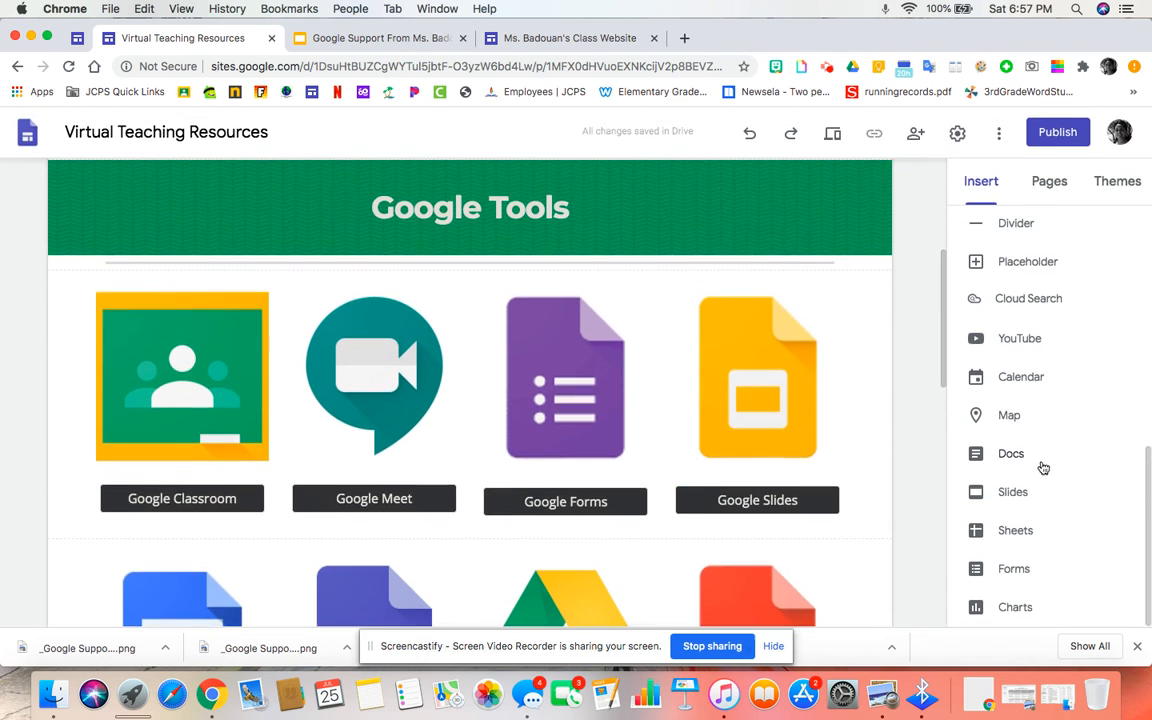
pyautogui.scroll(10, 1005, 253)
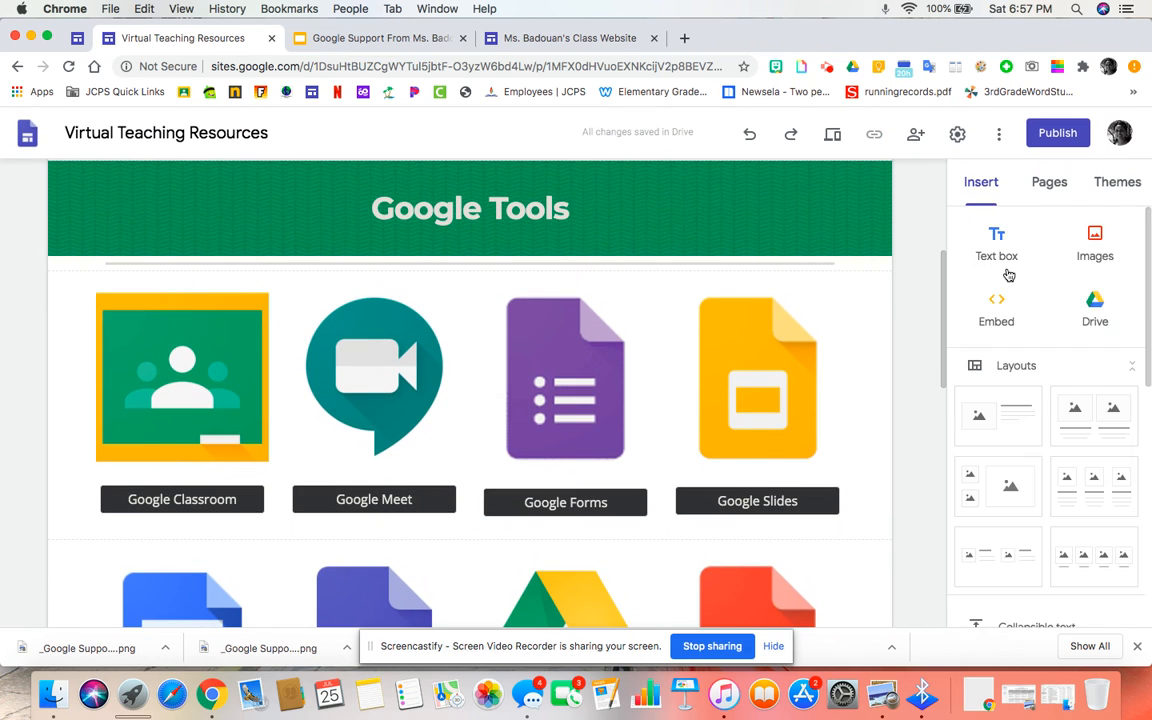
pyautogui.scroll(-2, 1005, 272)
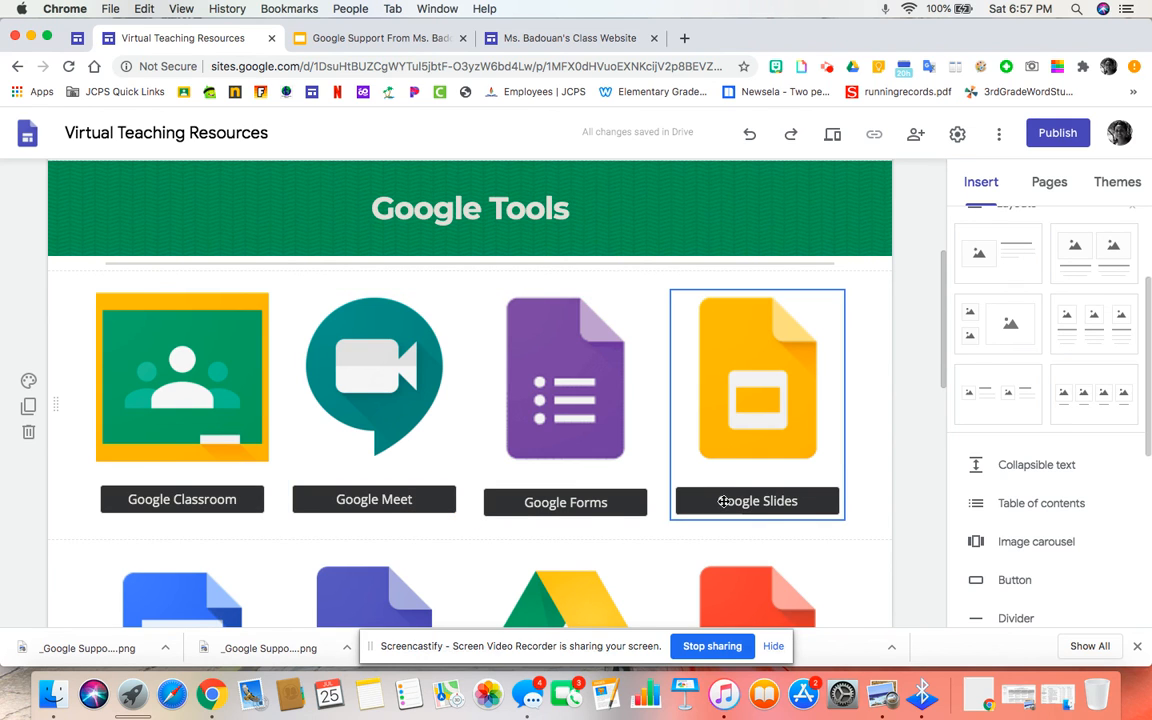
# Step: Look through the subpages listed under Home, then open the Google Classroom subpage and skim its content
pyautogui.scroll(3, 733, 391)
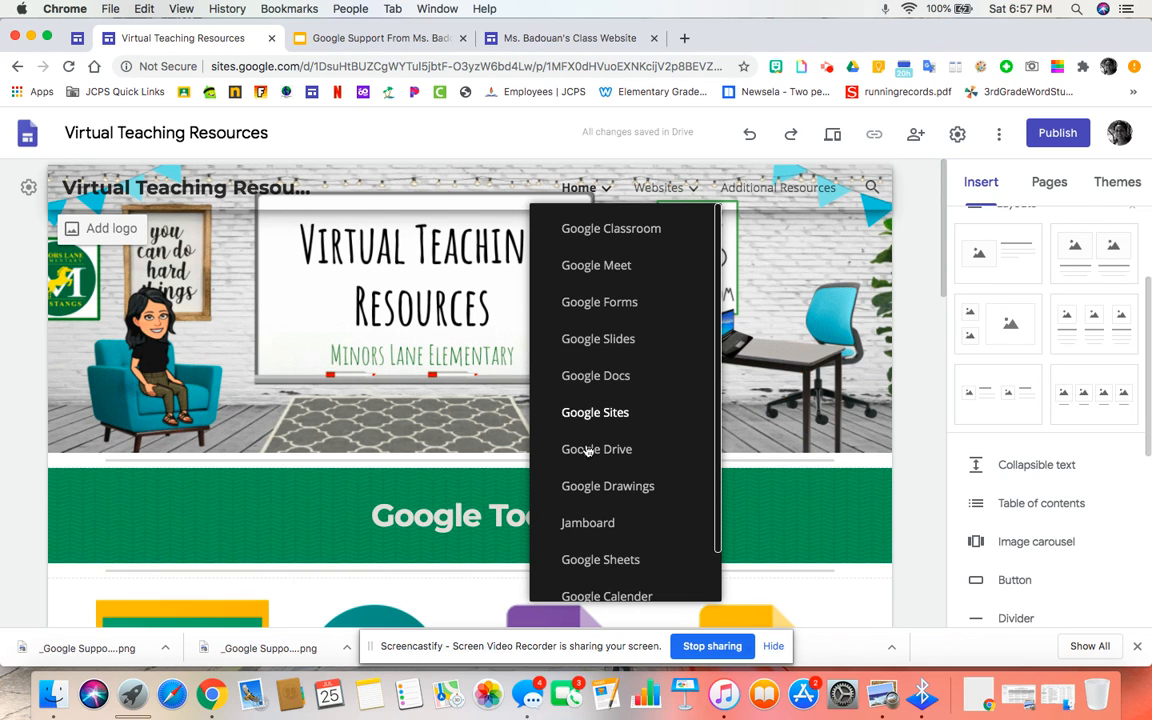
pyautogui.scroll(-2, 582, 541)
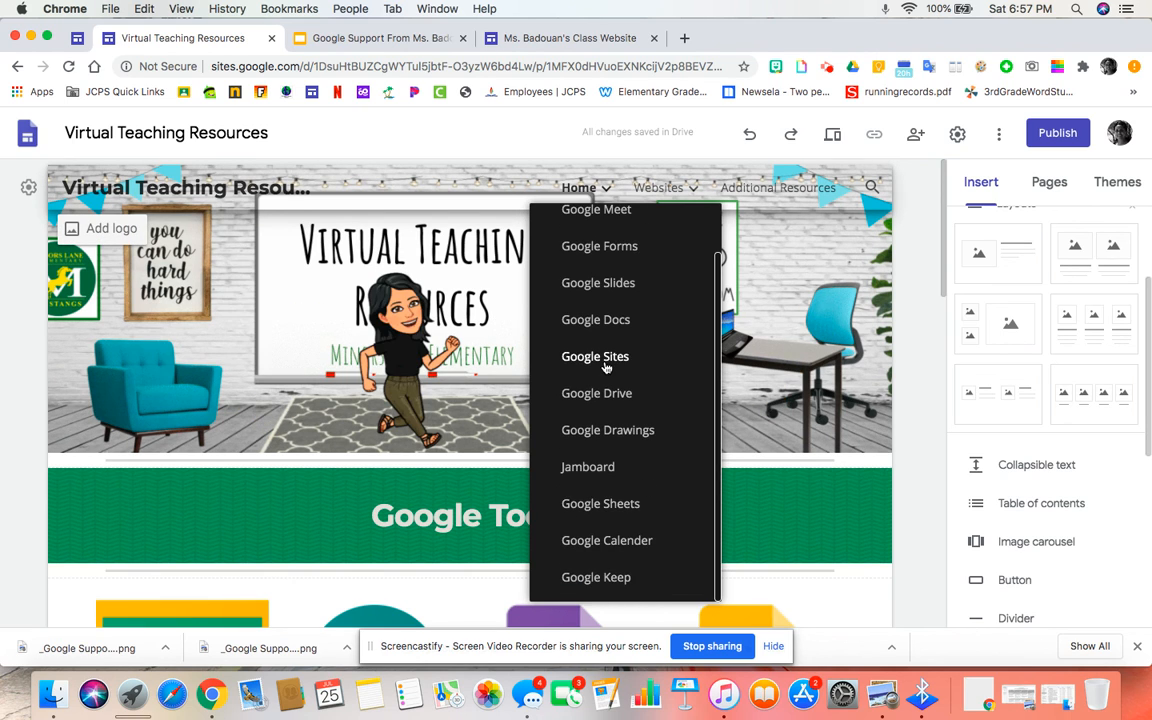
pyautogui.scroll(2, 607, 368)
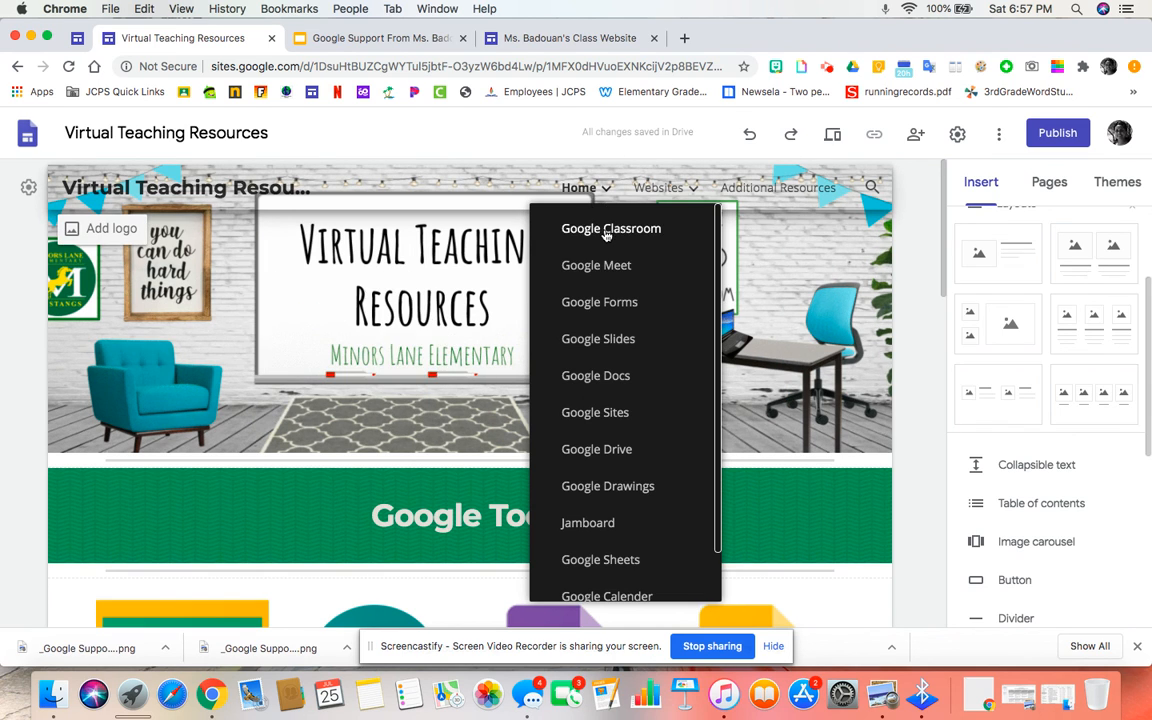
pyautogui.click(605, 230)
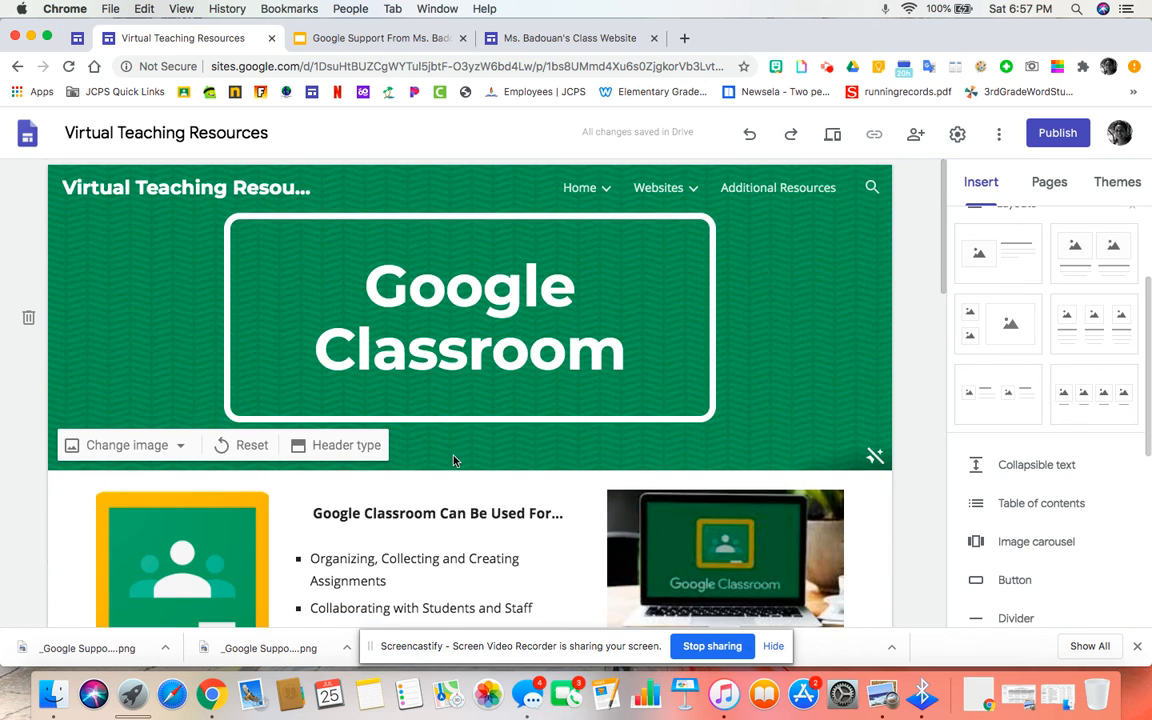
pyautogui.scroll(-15, 455, 462)
pyautogui.scroll(15, 455, 462)
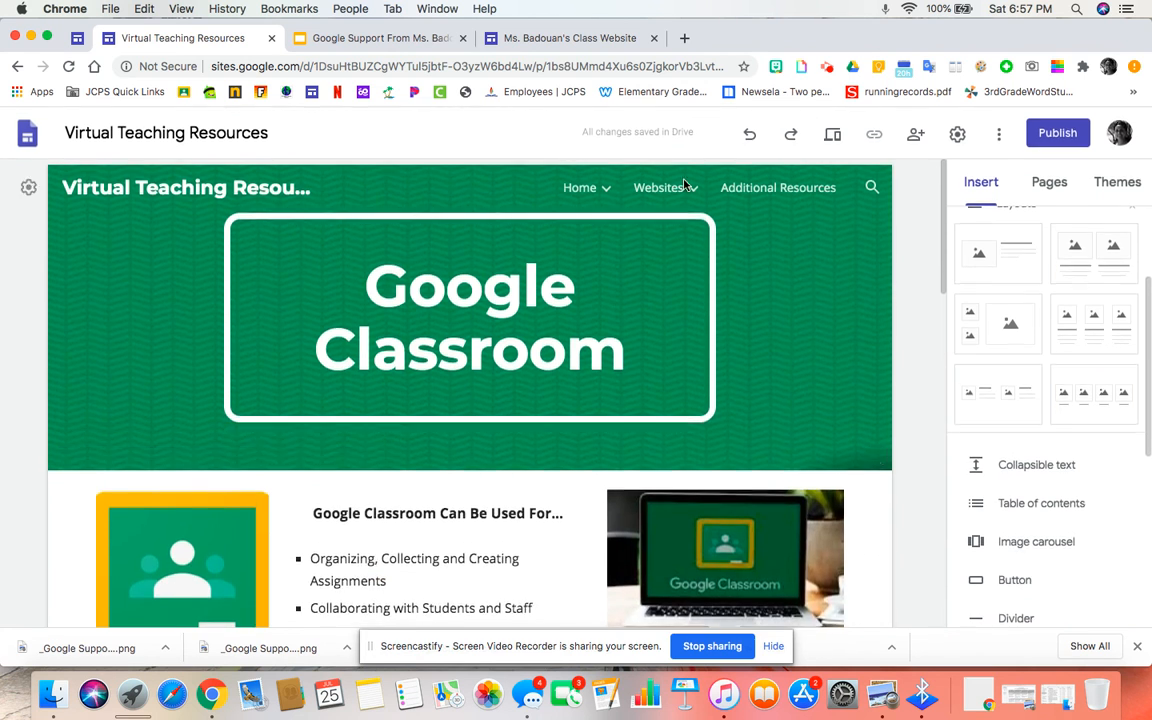
# Step: Open the Websites page and examine its content, video and engagement tool sections along with its list of subpages
pyautogui.moveTo(655, 187)
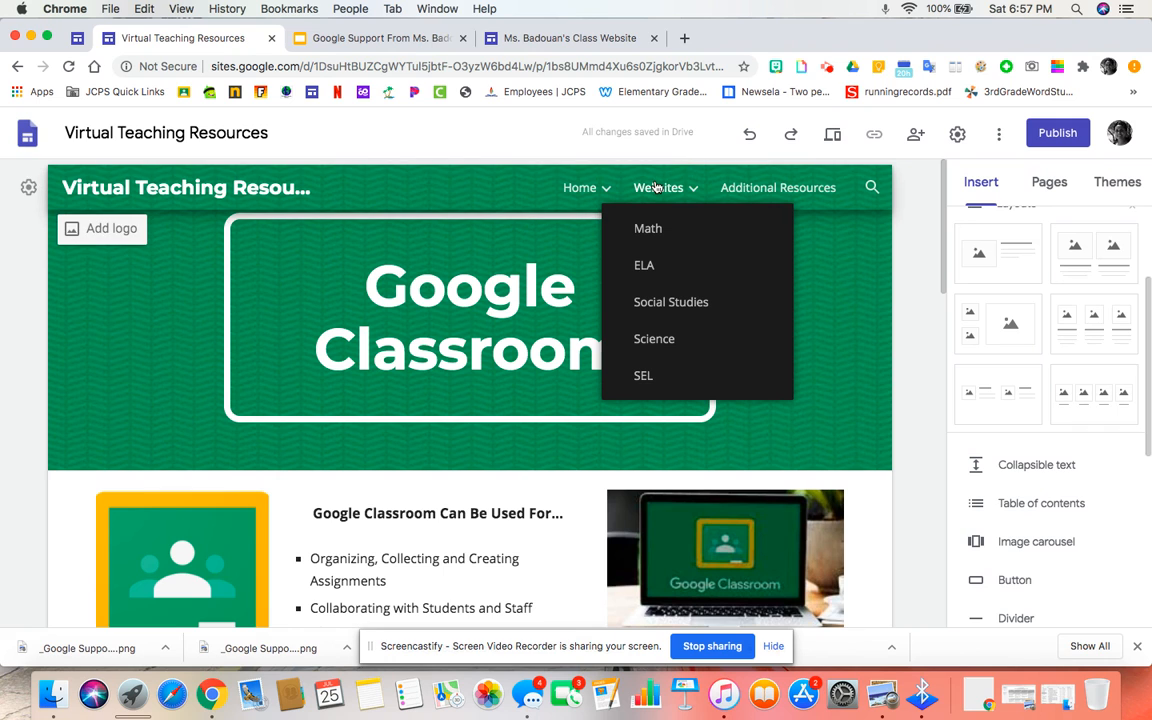
pyautogui.click(655, 187)
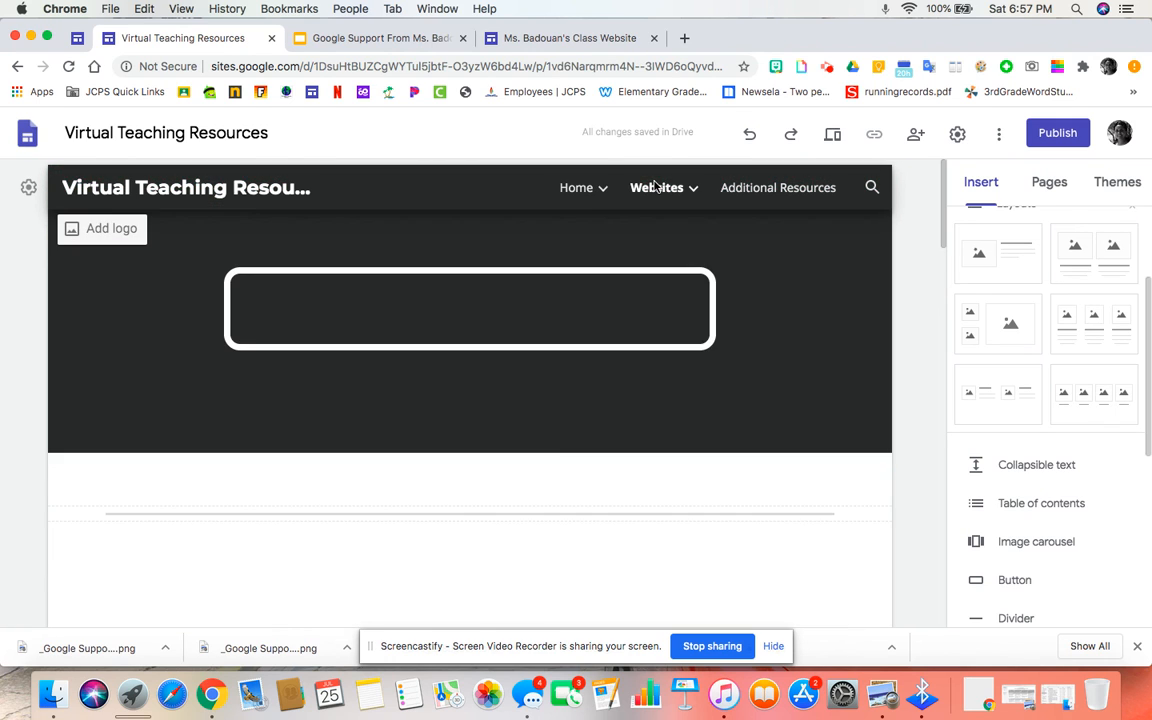
pyautogui.scroll(-4, 497, 451)
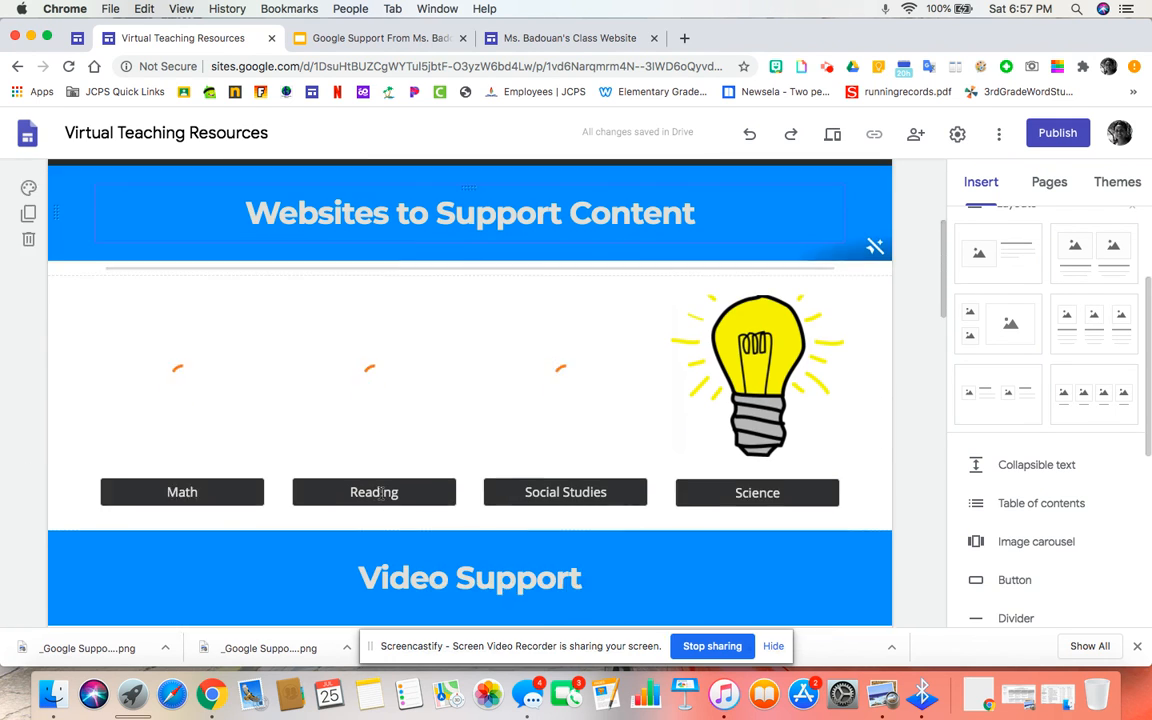
pyautogui.scroll(-10, 391, 462)
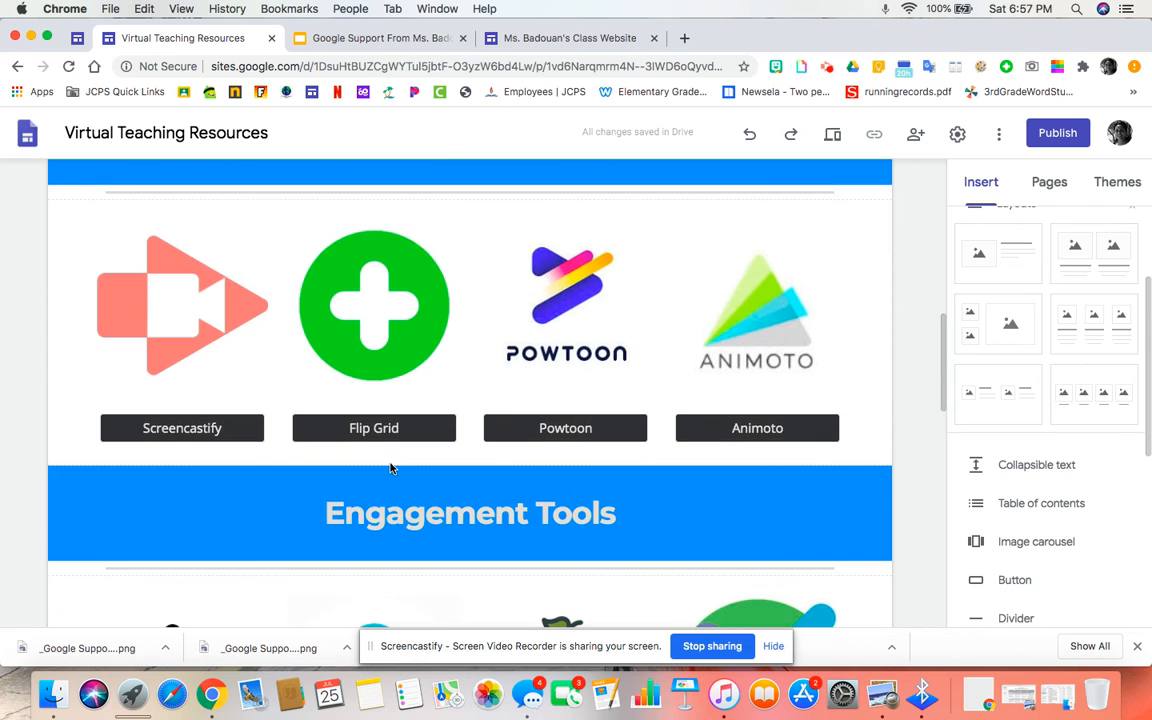
pyautogui.scroll(10, 391, 467)
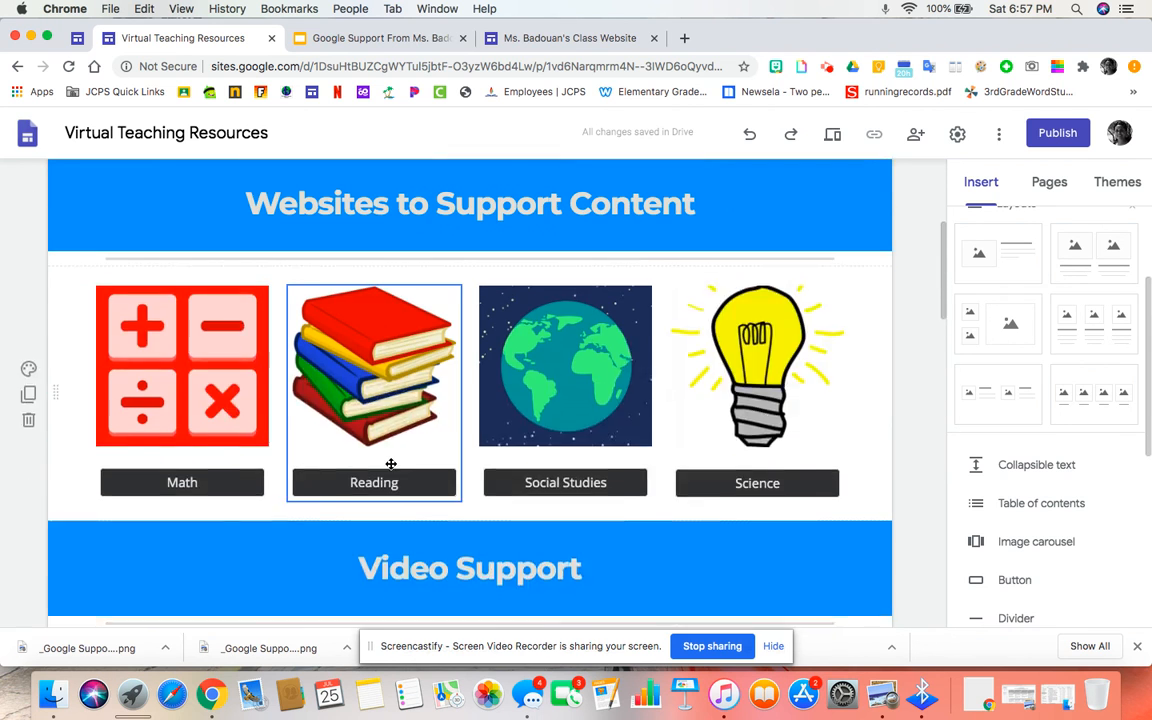
pyautogui.scroll(3, 391, 464)
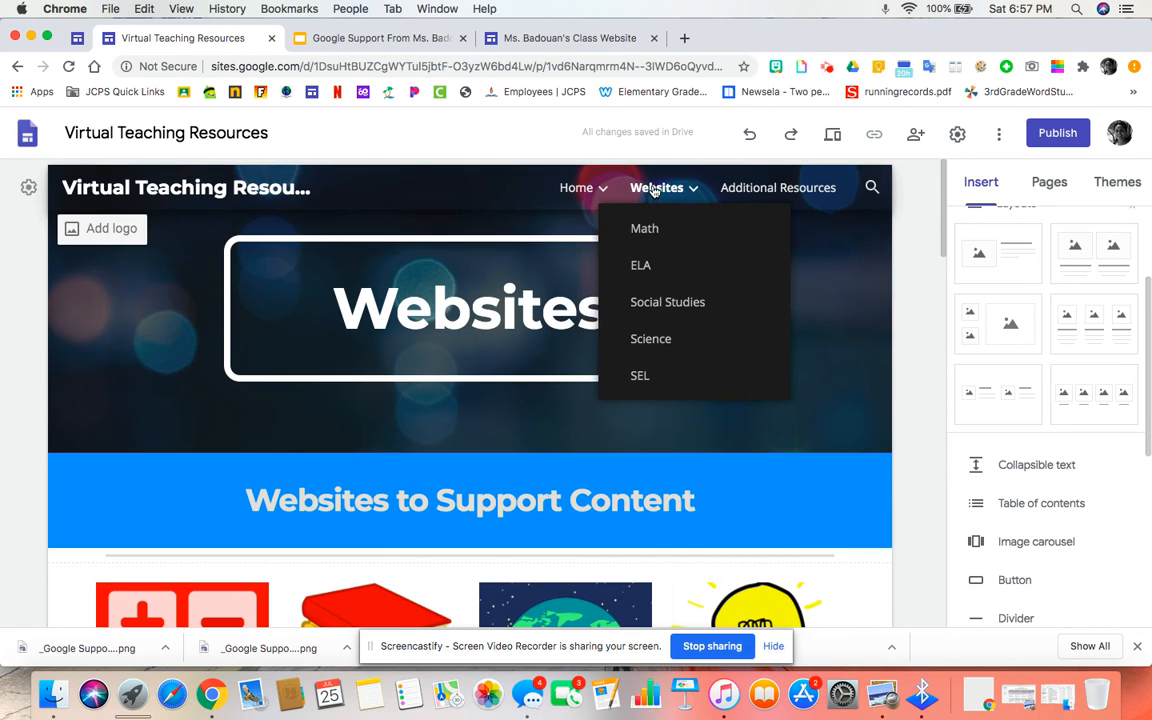
pyautogui.scroll(-3, 501, 366)
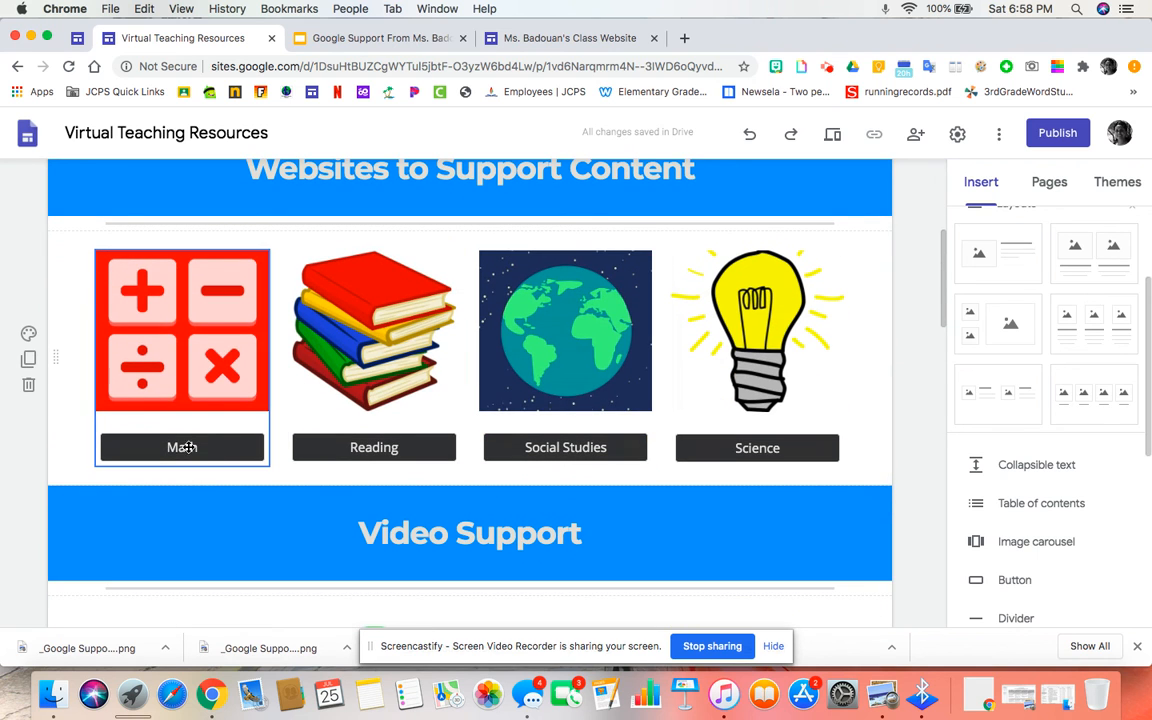
pyautogui.scroll(3, 784, 419)
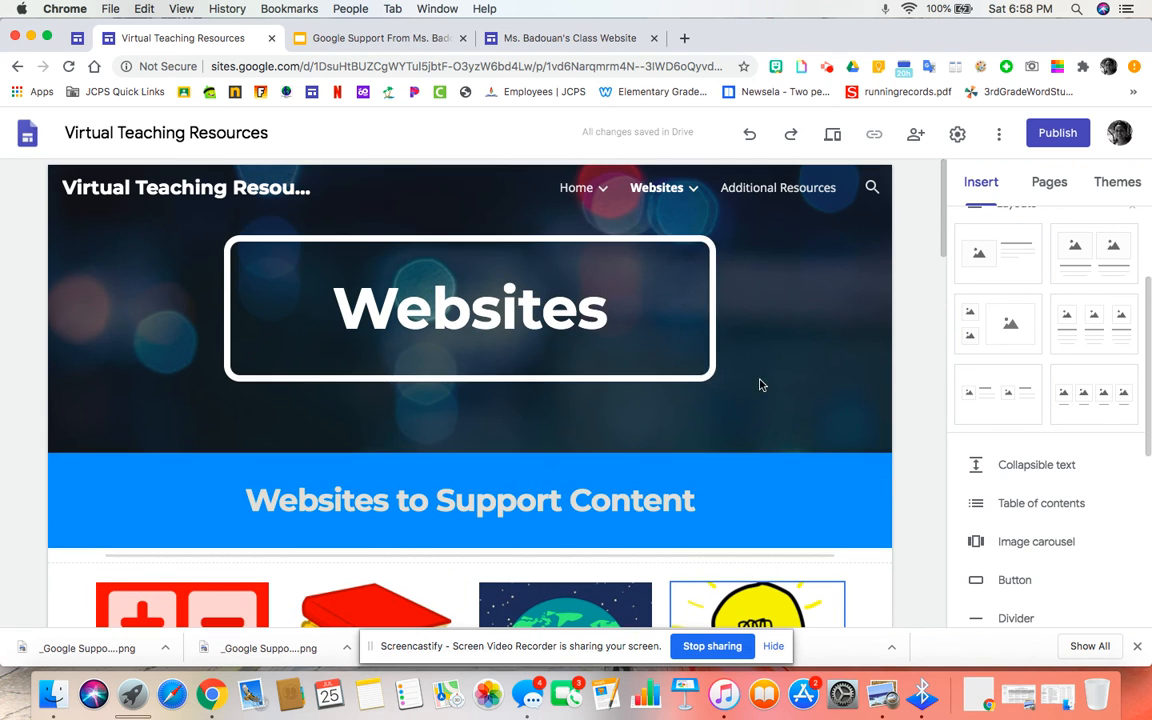
# Step: Open the Math subpage under Websites and look over its Math Websites icons and buttons
pyautogui.moveTo(656, 188)
pyautogui.click(645, 230)
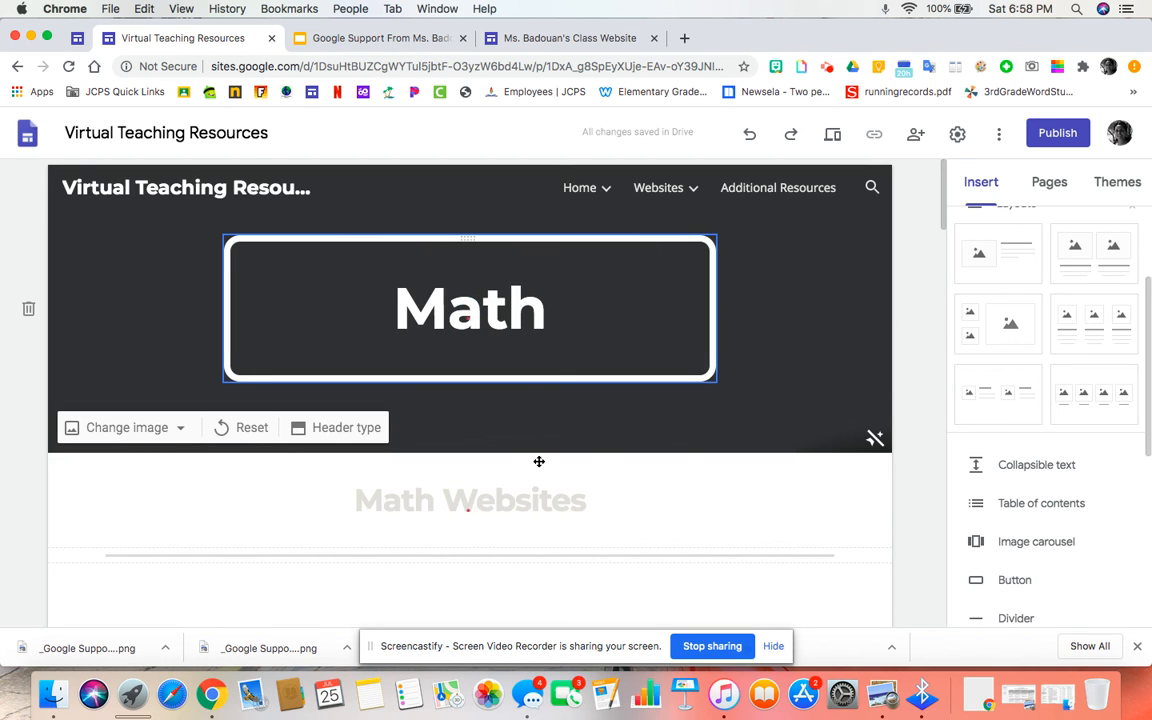
pyautogui.scroll(-6, 645, 417)
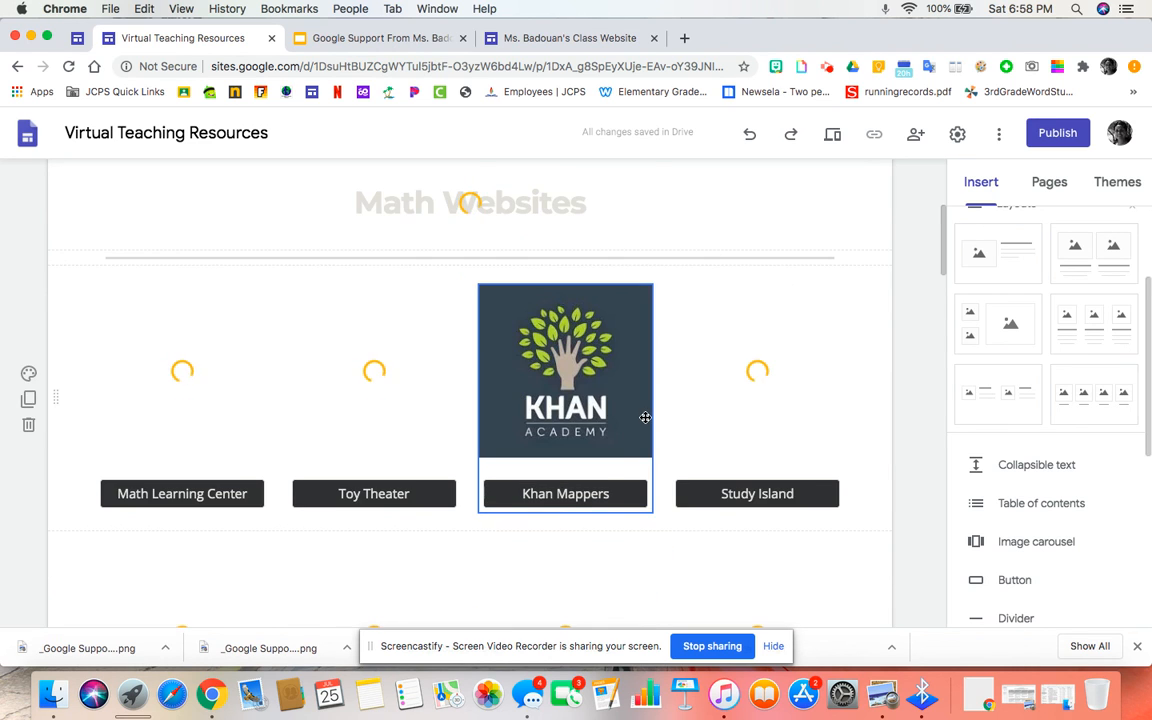
pyautogui.scroll(6, 645, 417)
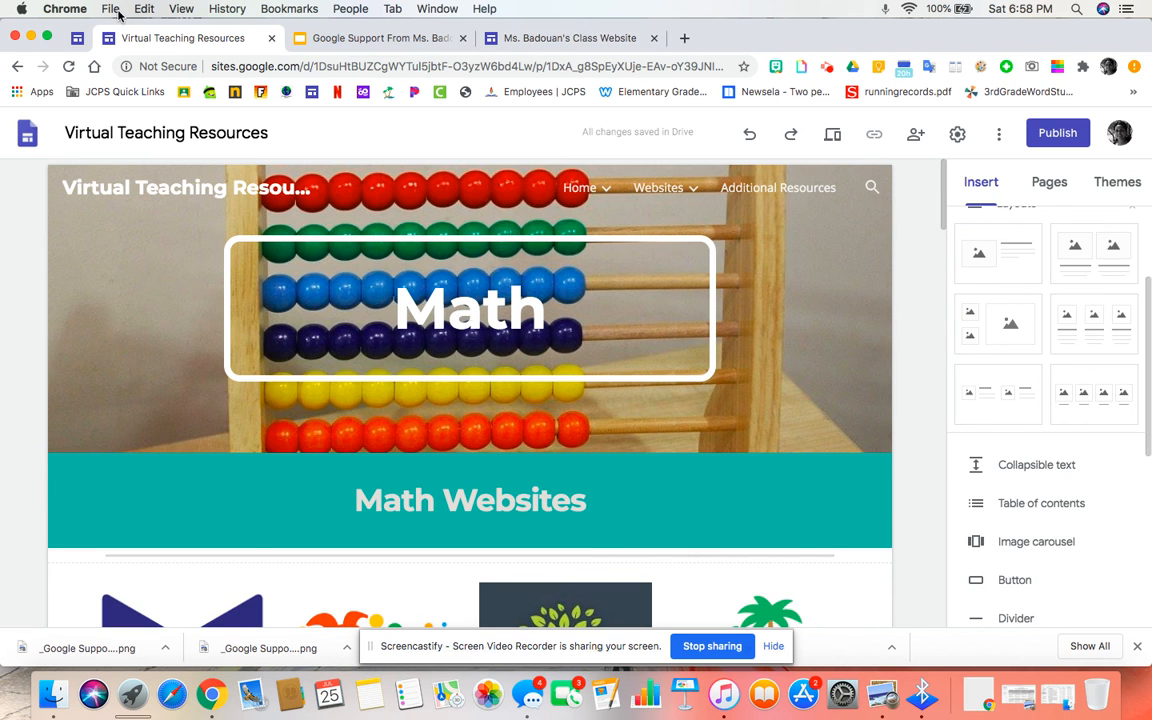
# Step: Switch to the Bookflix site and examine its Fairytales book covers, bin captions and the subpages under Browse
pyautogui.click(75, 39)
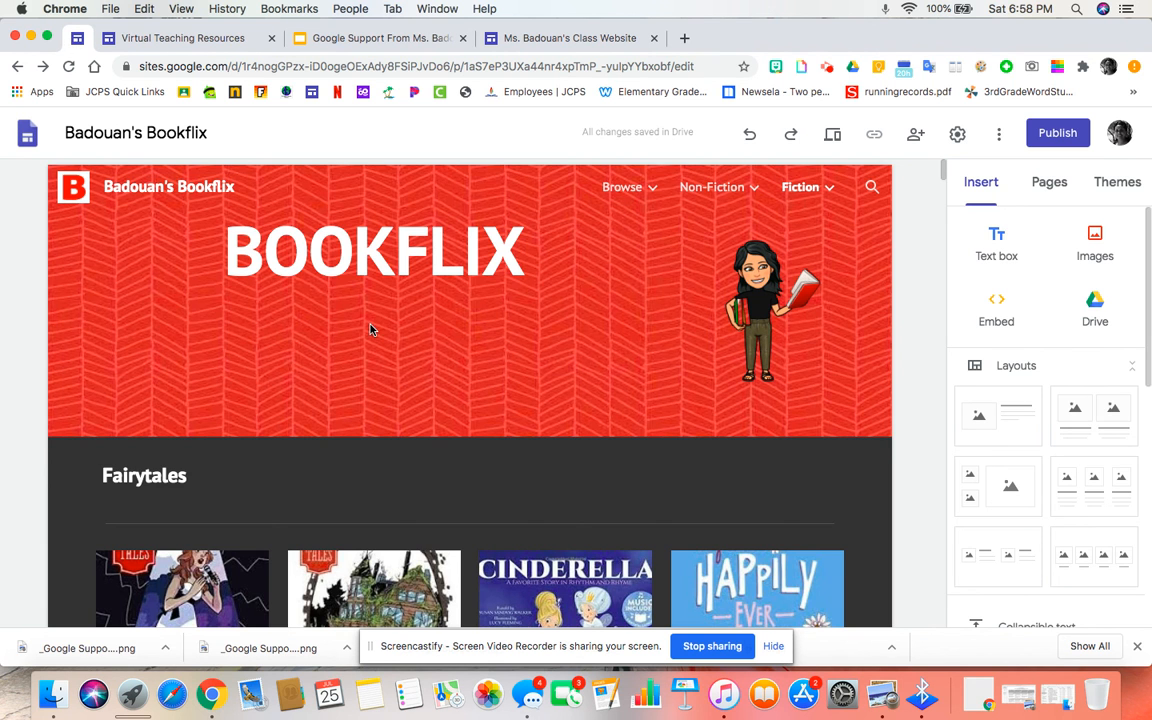
pyautogui.scroll(-5, 440, 452)
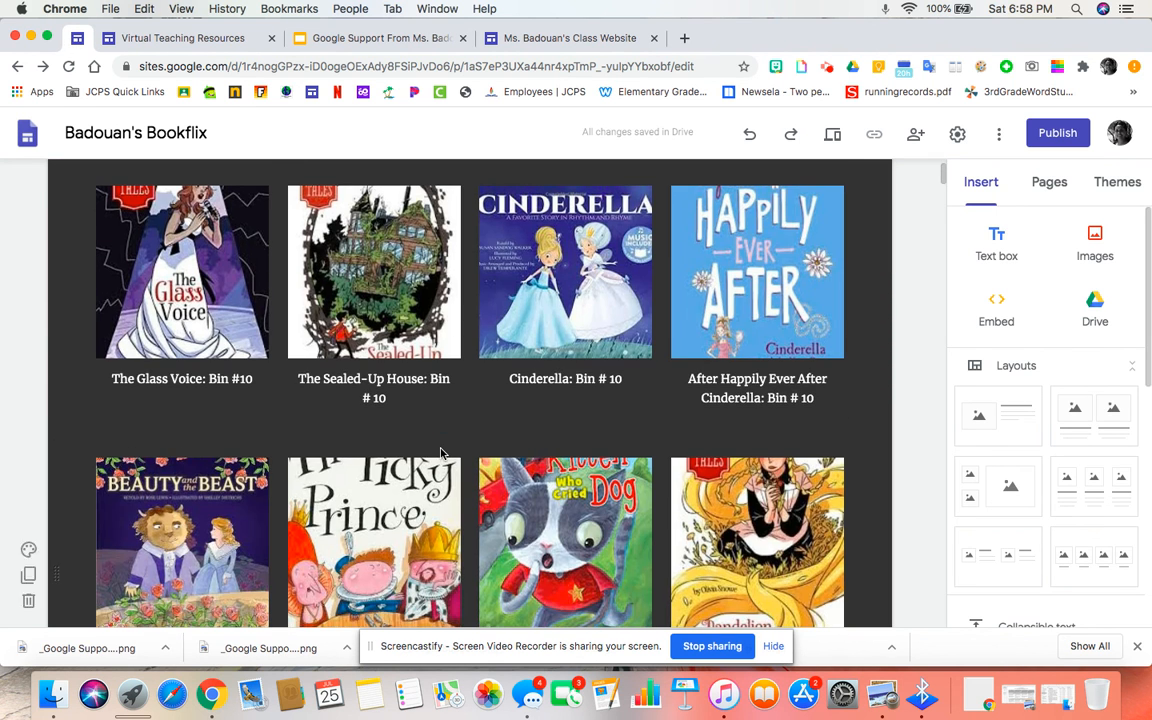
pyautogui.scroll(-5, 440, 452)
pyautogui.scroll(-4, 440, 452)
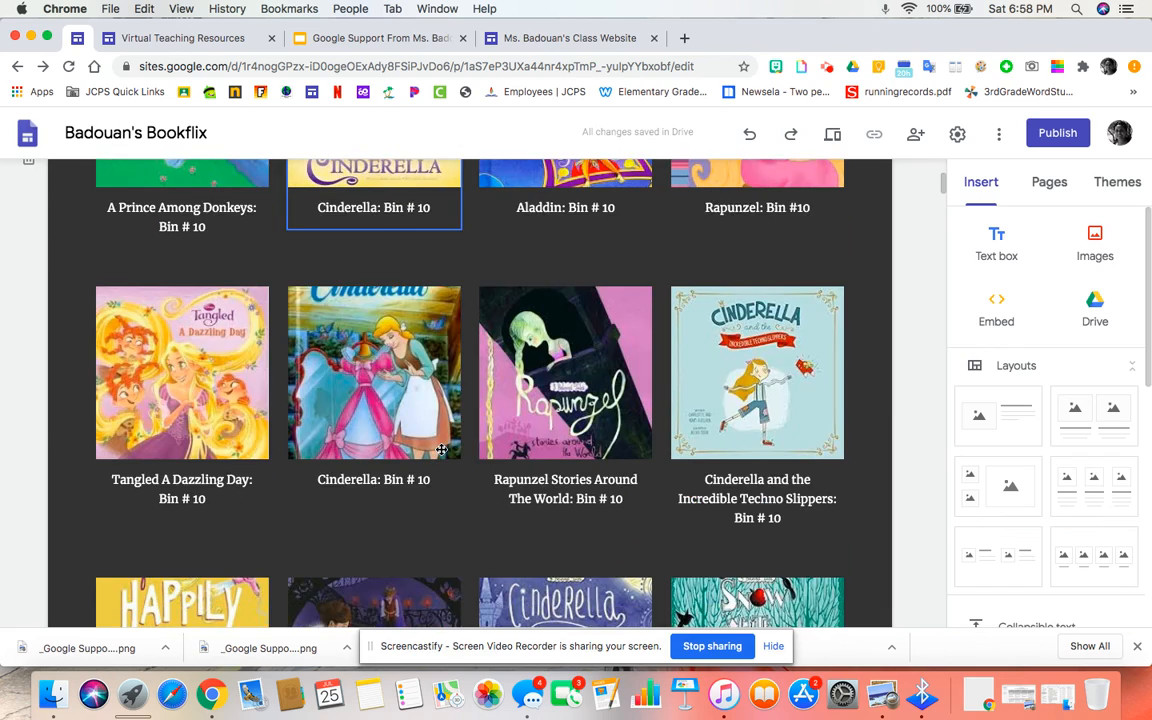
pyautogui.scroll(10, 441, 450)
pyautogui.scroll(-3, 441, 450)
pyautogui.scroll(3, 441, 450)
pyautogui.moveTo(591, 242)
pyautogui.moveTo(635, 188)
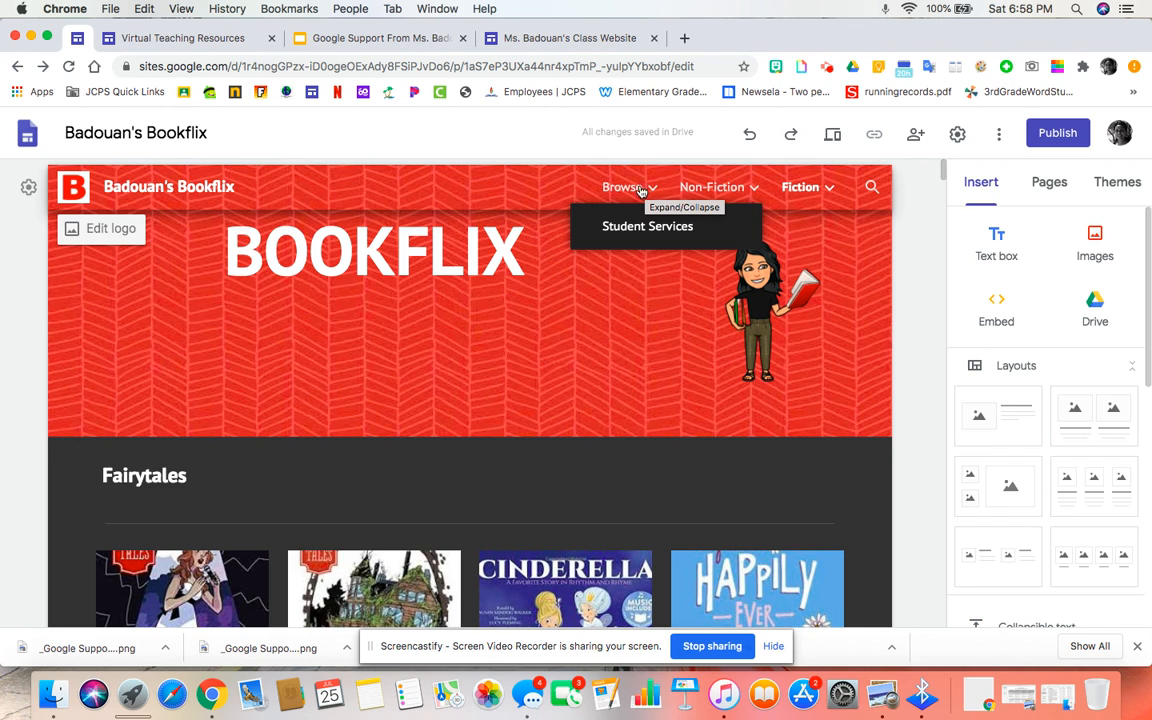
pyautogui.scroll(-5, 380, 545)
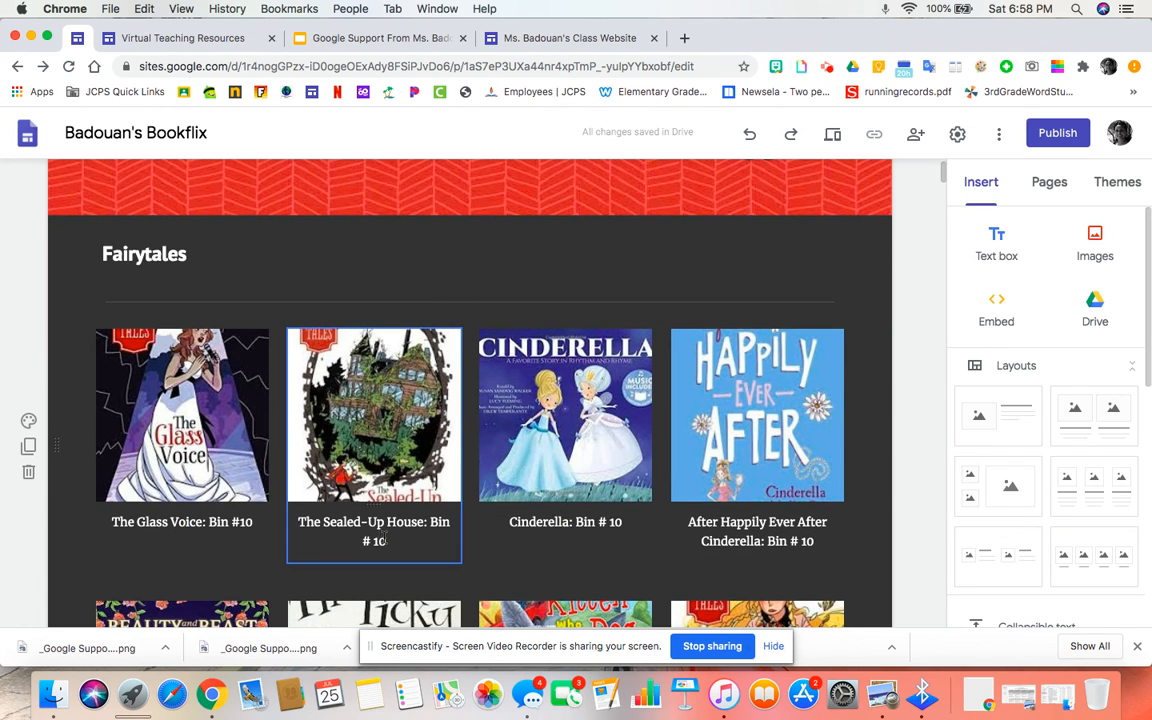
pyautogui.scroll(-12, 369, 432)
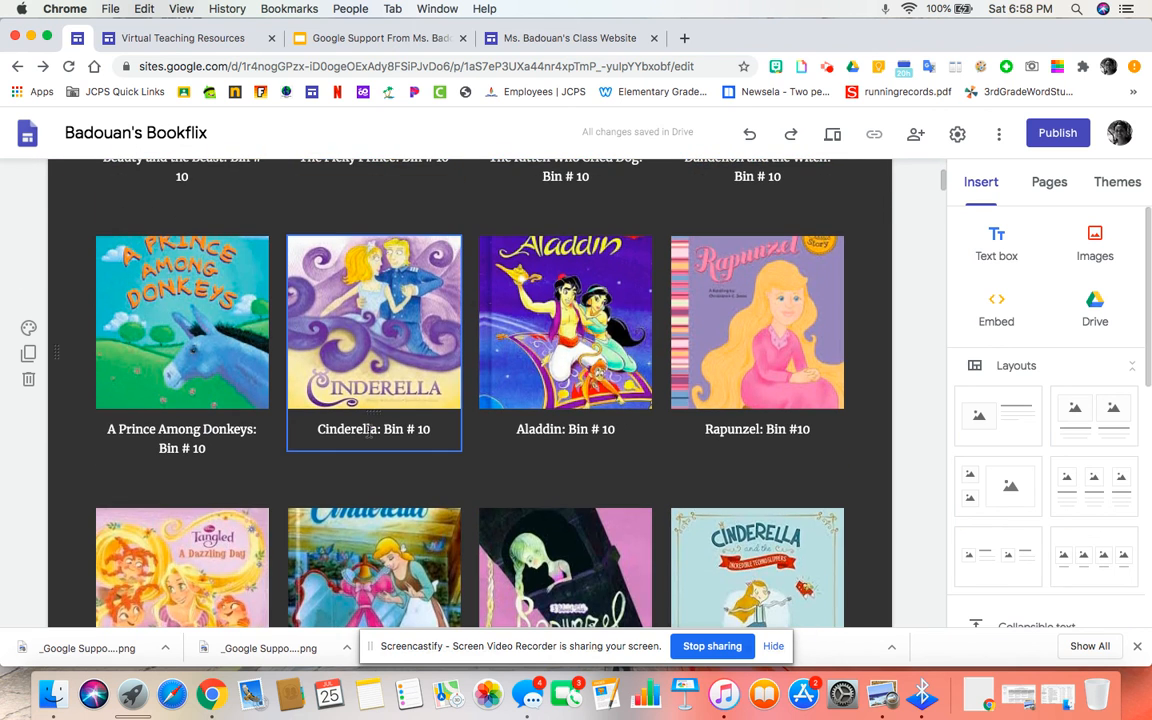
pyautogui.scroll(15, 368, 430)
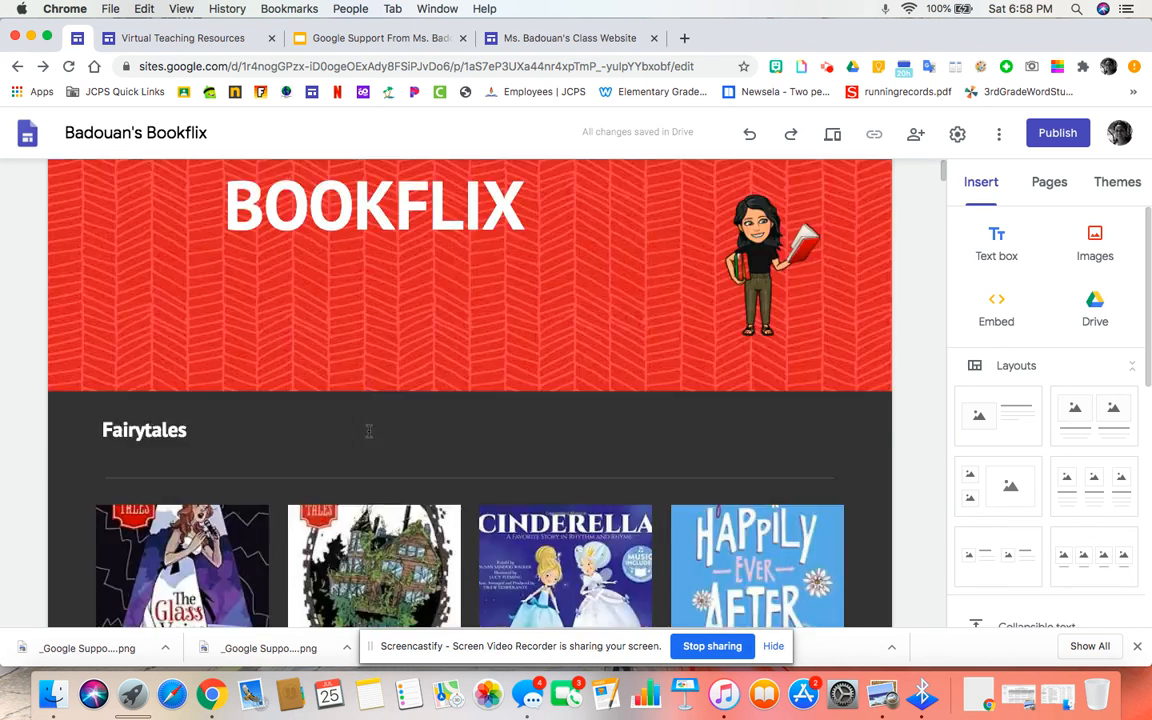